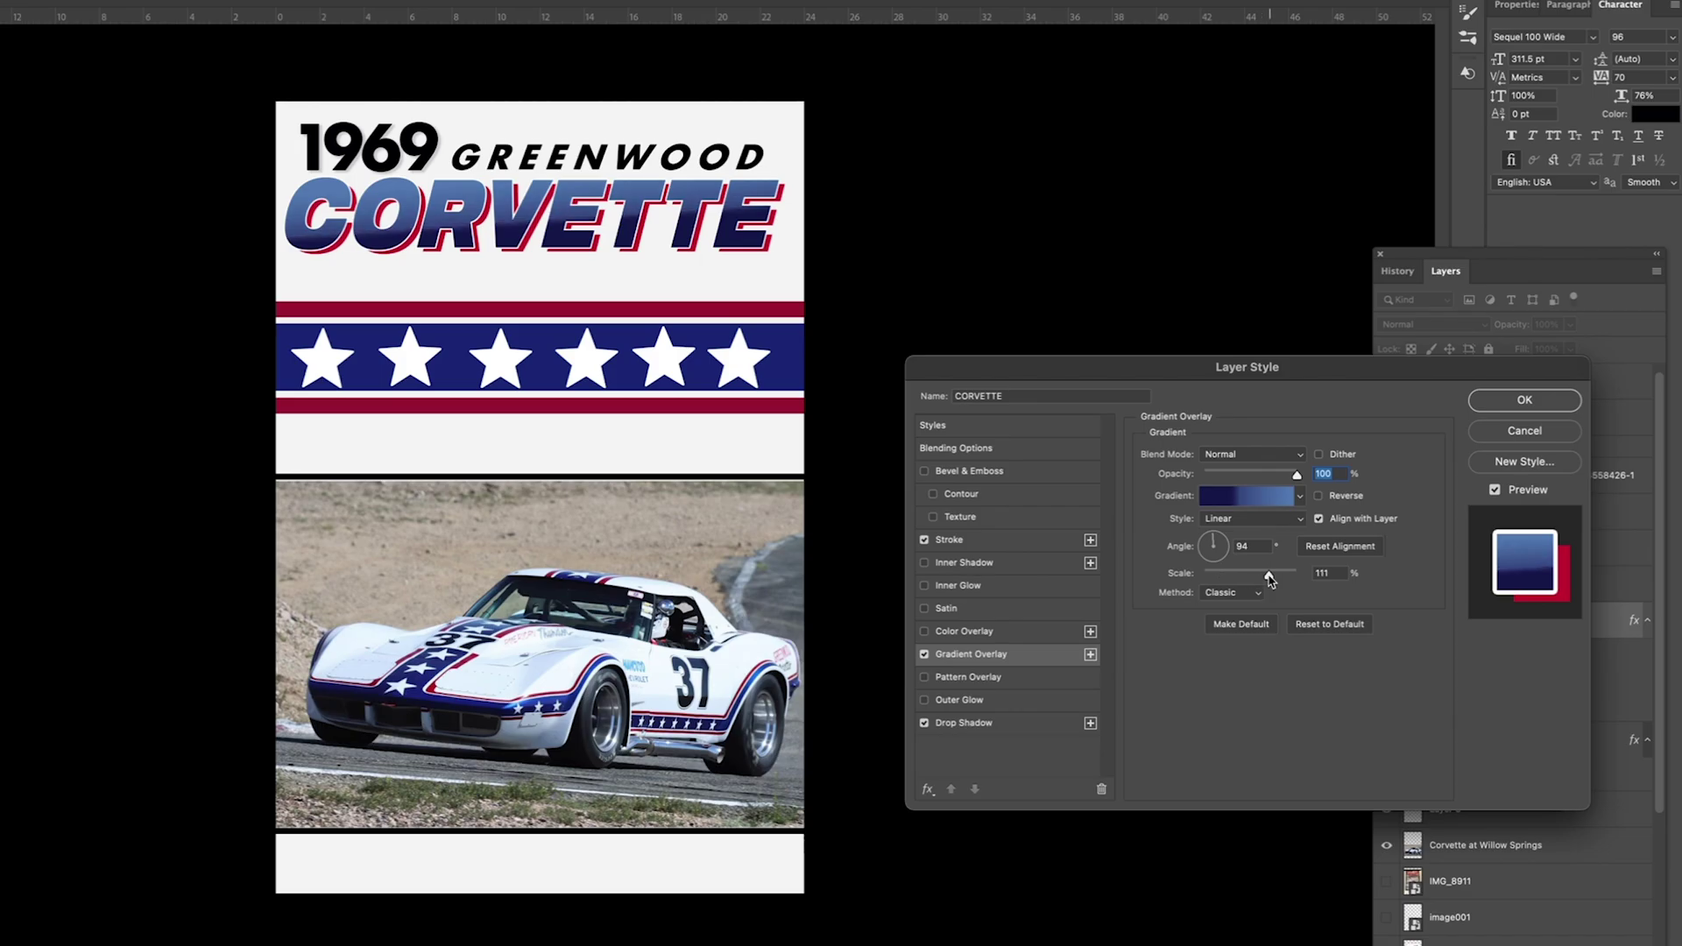
Step: Recolour the CORVETTE gradient overlay's right stop to the brighter blue sampled from the car's stripe
{"action": "left_click", "coordinate": [1245, 497]}
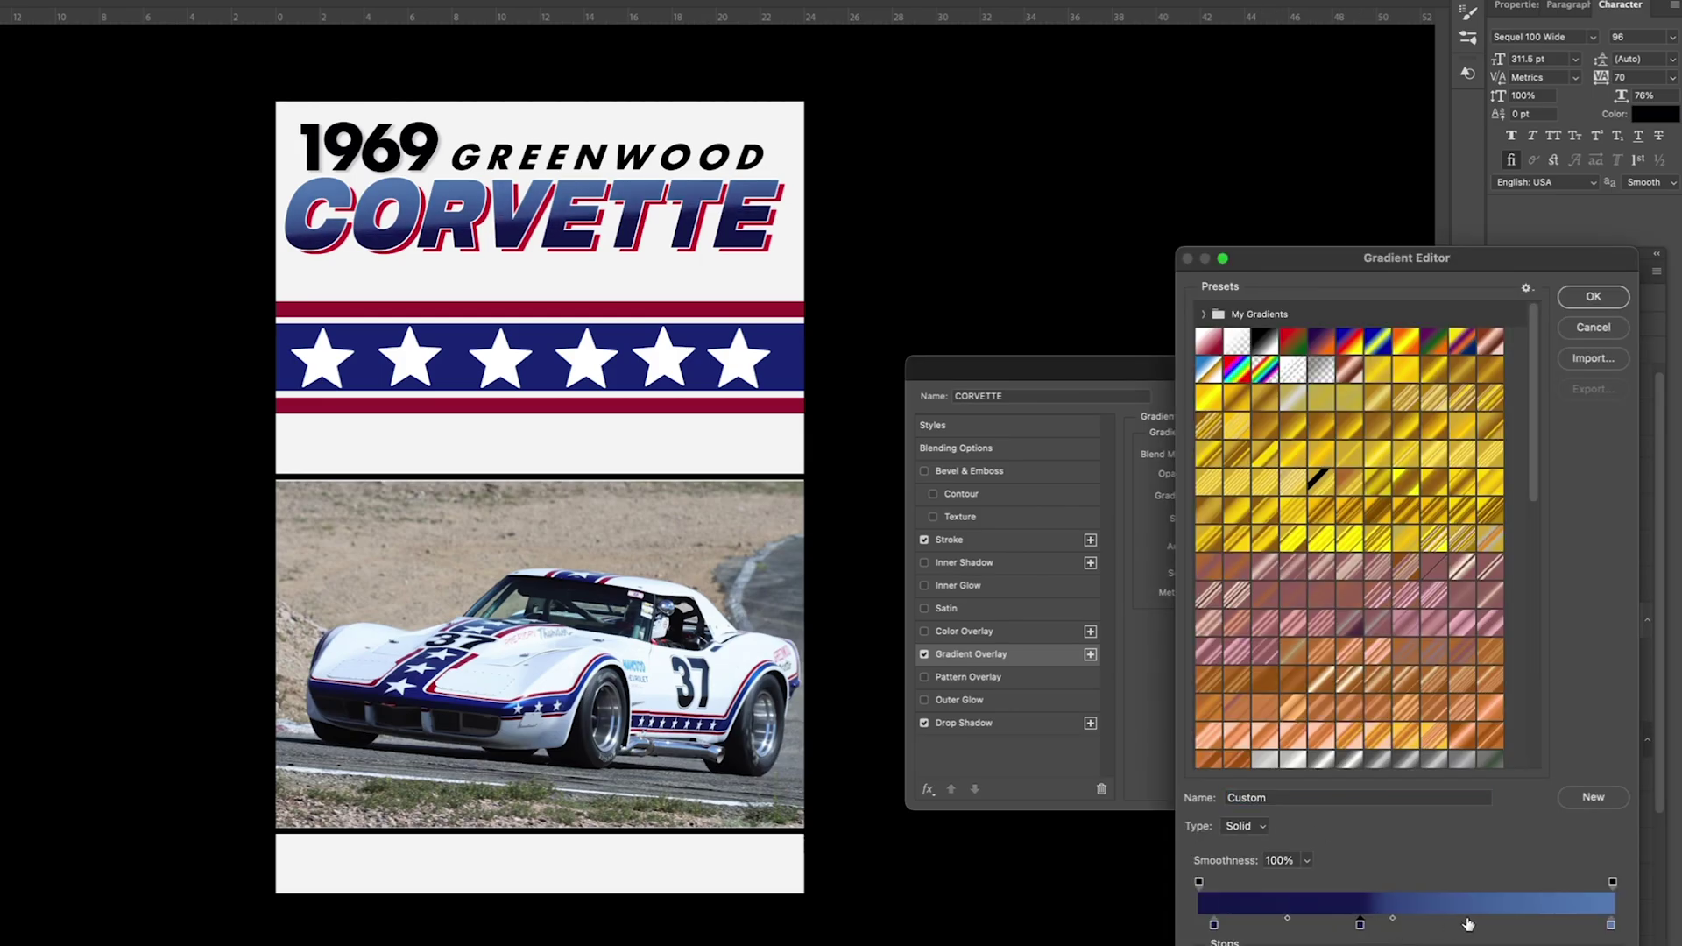
{"action": "double_click", "coordinate": [1593, 906]}
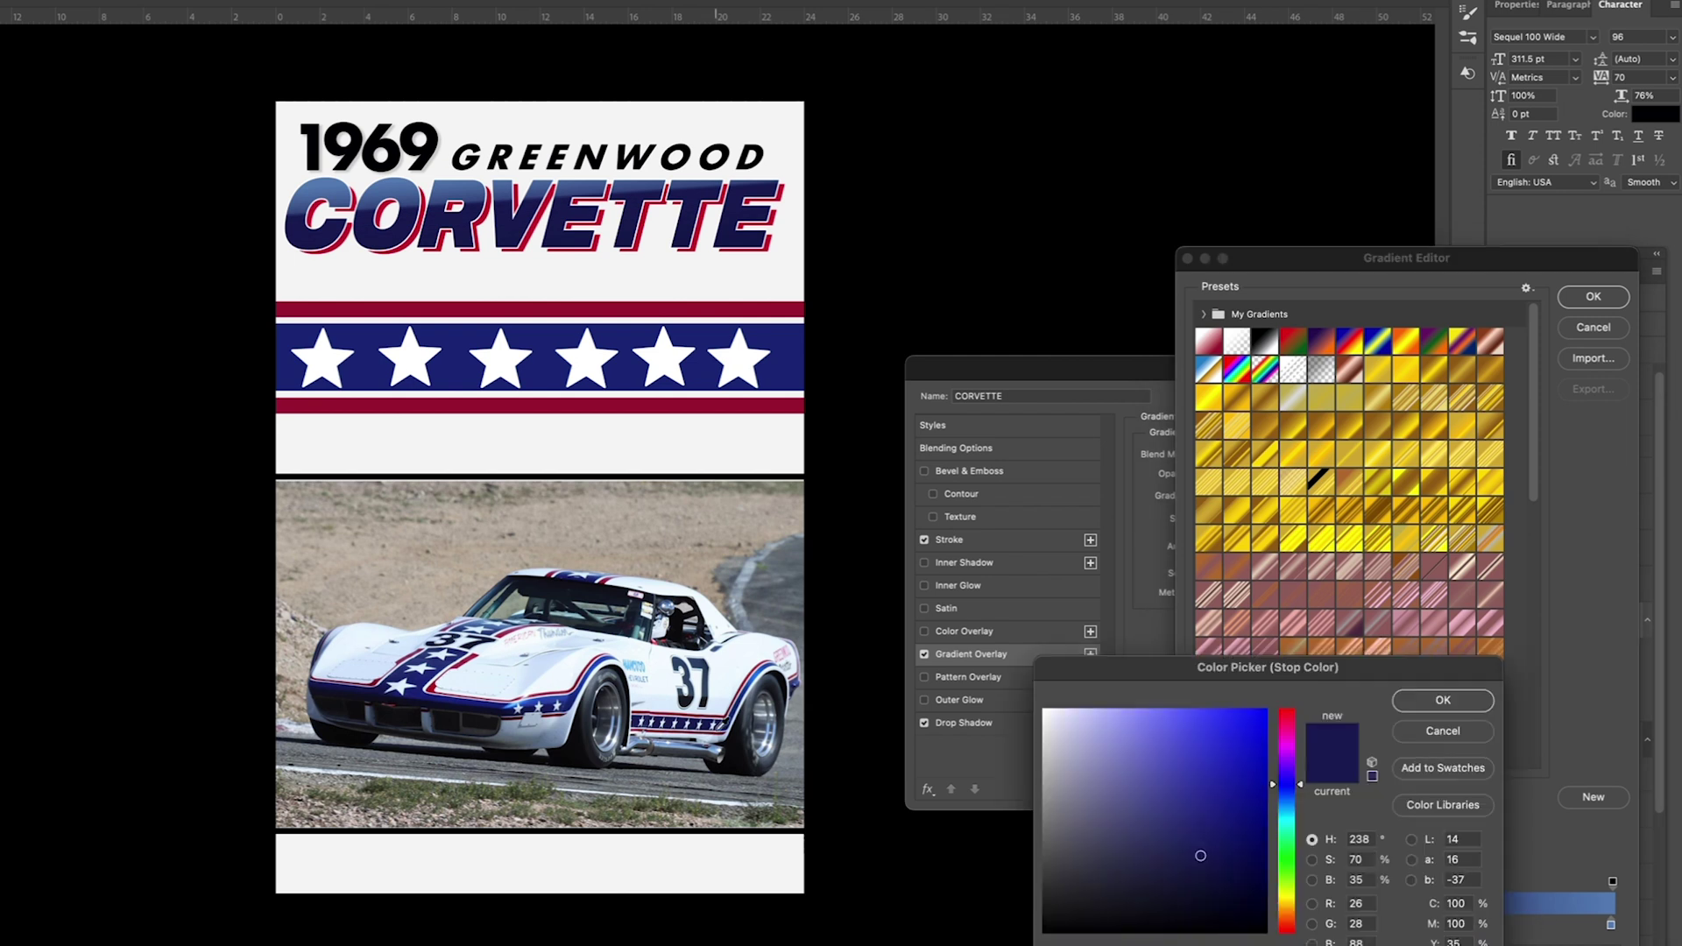
{"action": "left_click", "coordinate": [760, 668]}
{"action": "left_click", "coordinate": [1443, 699]}
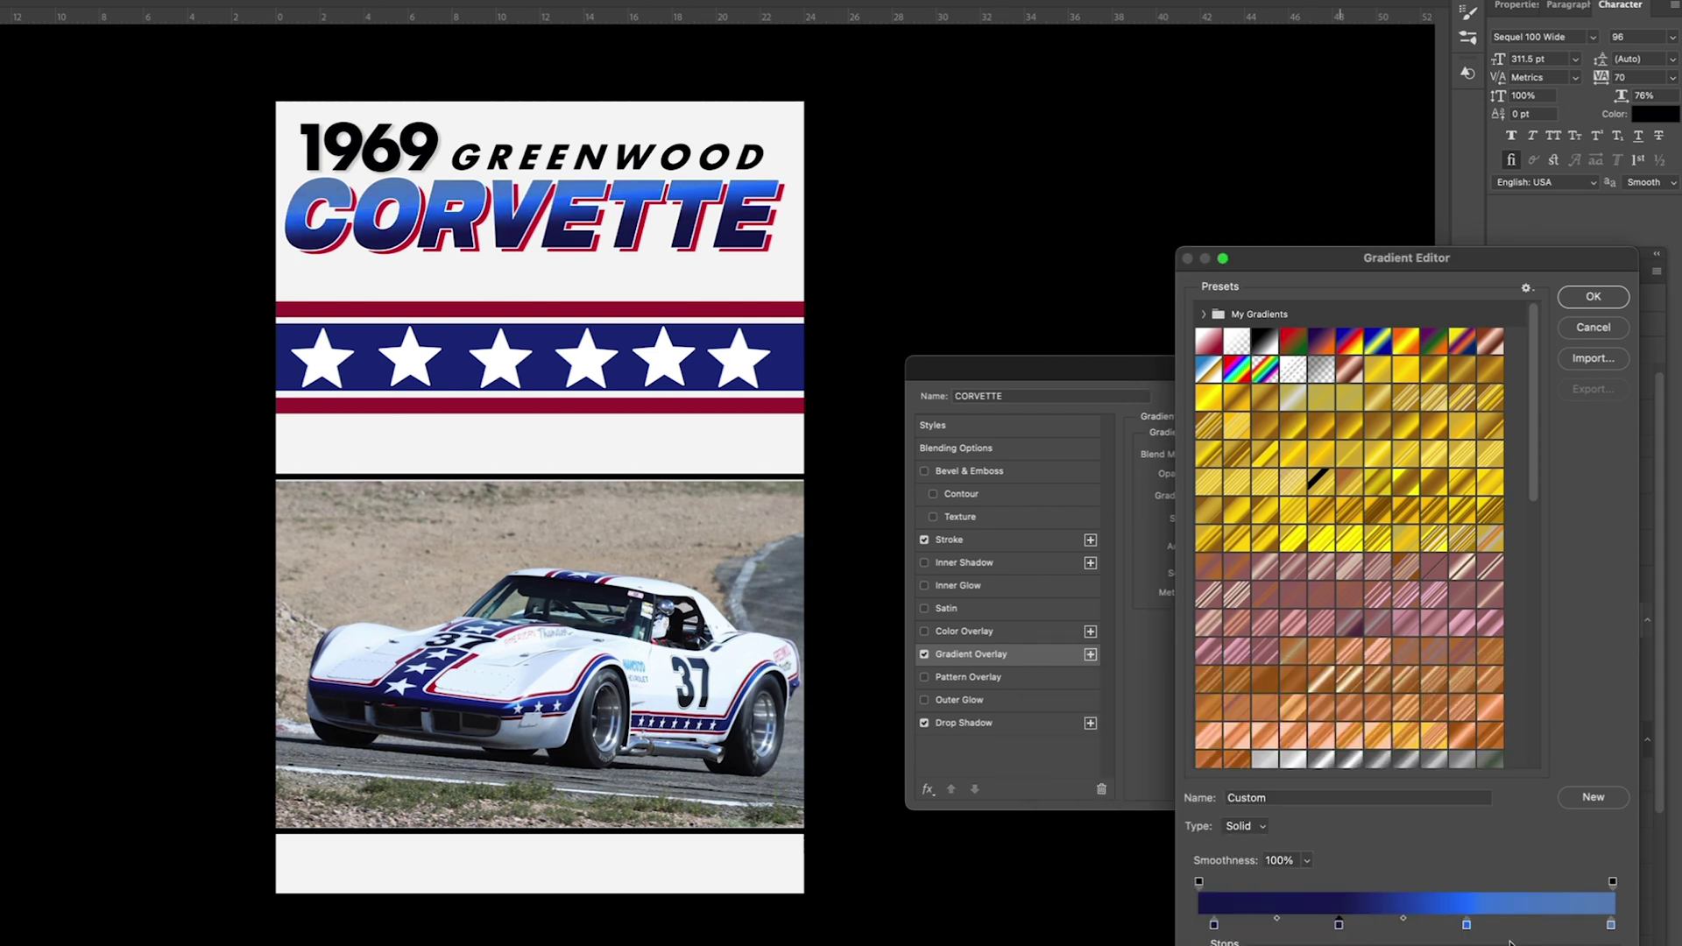
{"action": "key", "text": "Return"}
{"action": "left_click", "coordinate": [964, 630]}
{"action": "key", "text": "Return"}
{"action": "left_click", "coordinate": [1500, 773]}
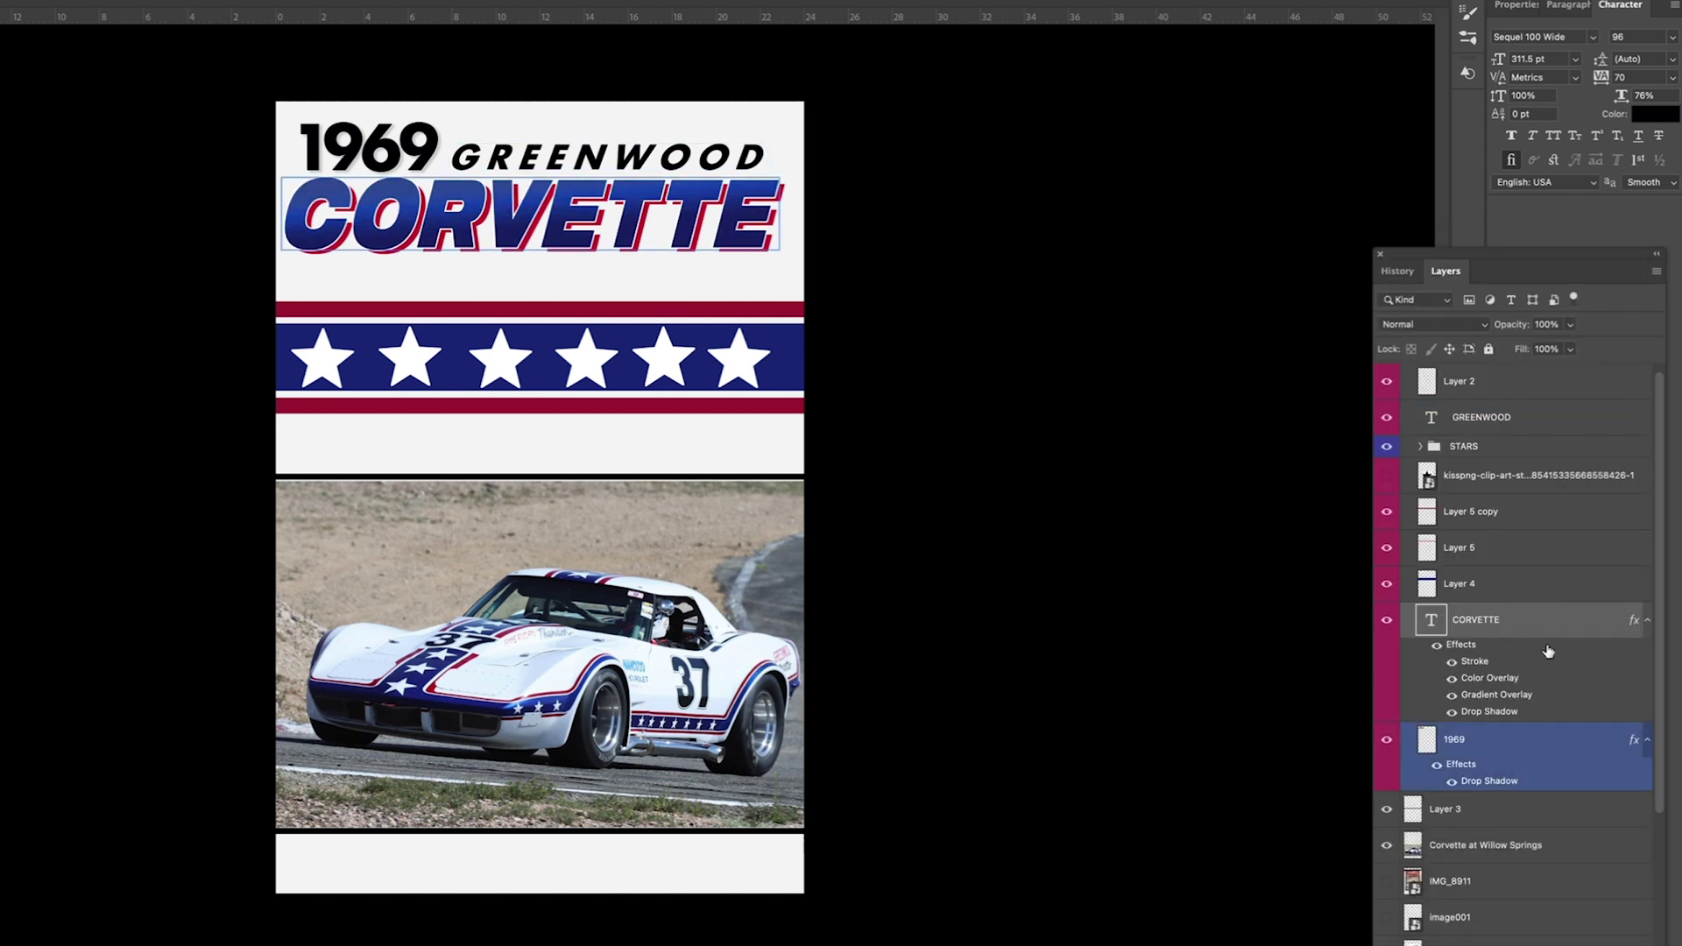
Step: Enlarge the GREENWOOD text slightly and duplicate its layer
{"action": "double_click", "coordinate": [1499, 773]}
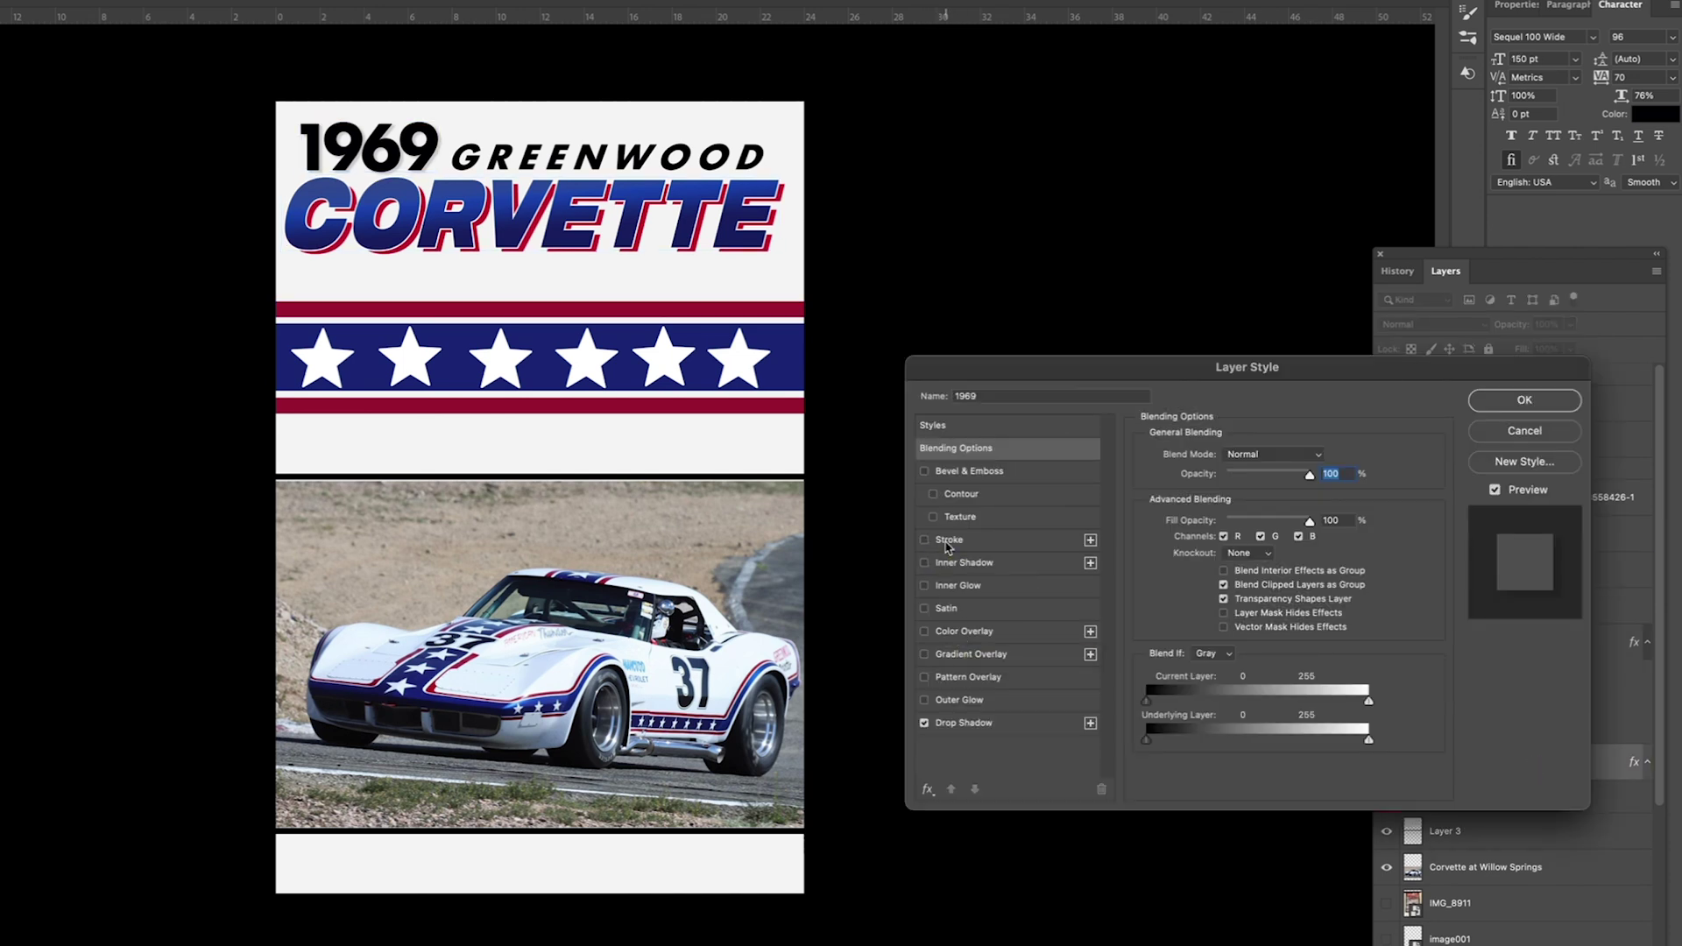
{"action": "left_click", "coordinate": [1525, 400]}
{"action": "left_click", "coordinate": [1529, 438]}
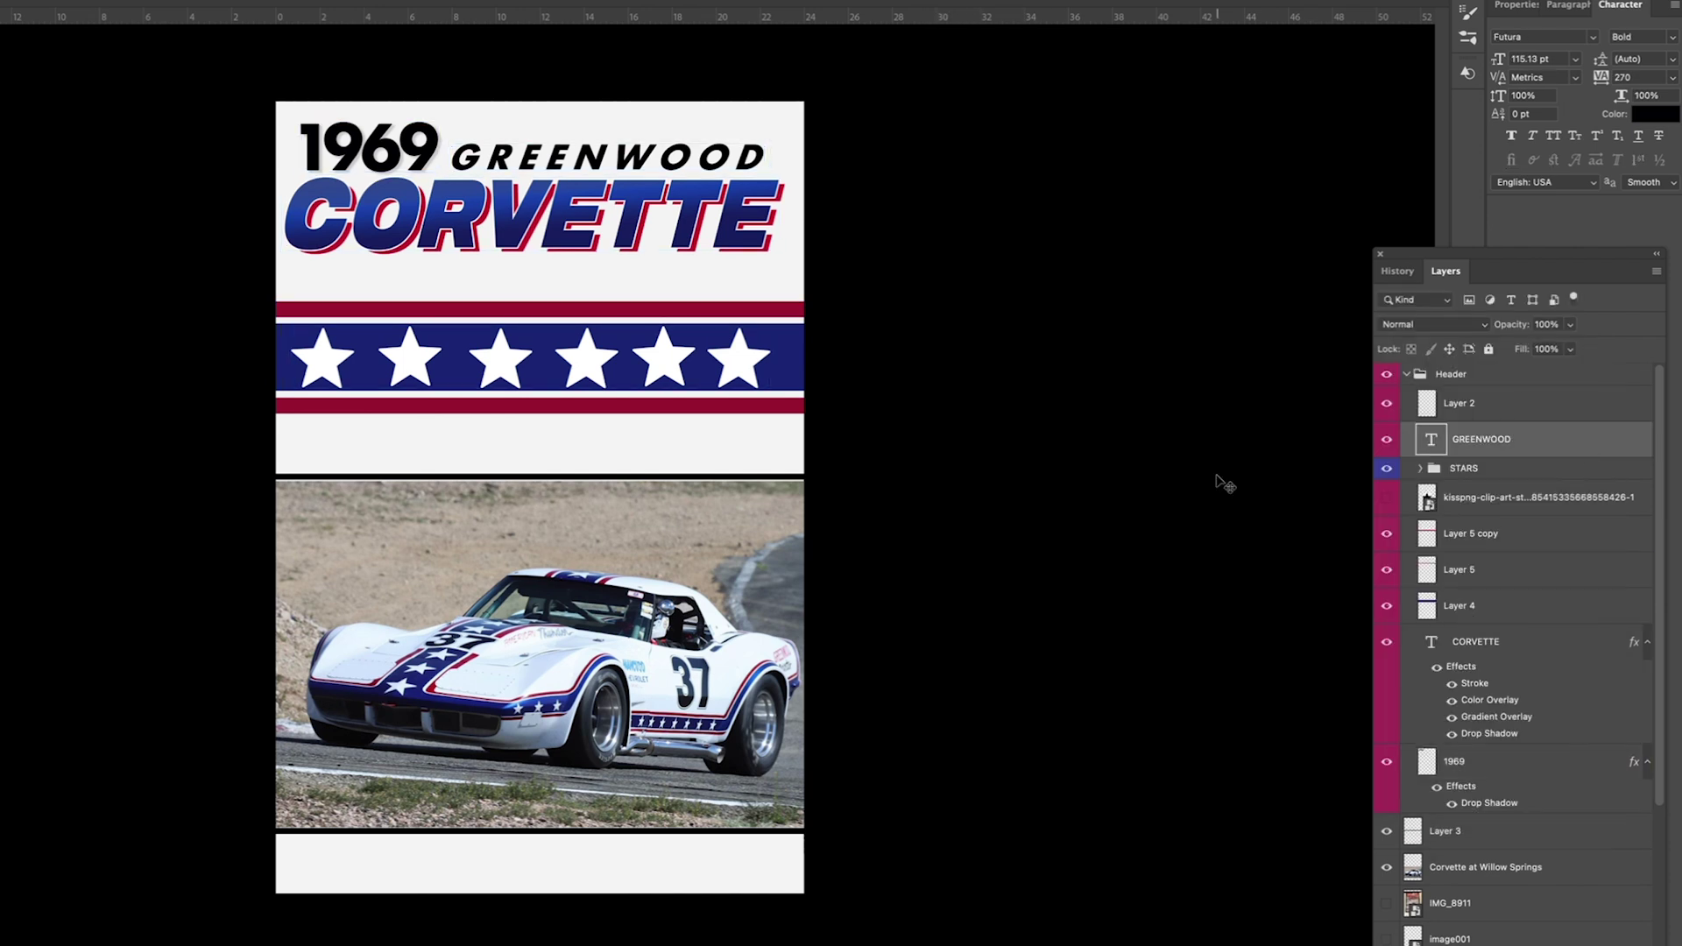
{"action": "left_click_drag", "start_coordinate": [785, 139], "coordinate": [796, 135]}
{"action": "left_click_drag", "start_coordinate": [1546, 744], "coordinate": [1562, 945]}
Step: Rasterize the original GREENWOOD layer, hide the copy, and zoom in on the header
{"action": "right_click", "coordinate": [1539, 430]}
{"action": "left_click", "coordinate": [1577, 942]}
{"action": "left_click", "coordinate": [1386, 399]}
{"action": "key", "text": "z"}
{"action": "left_click", "coordinate": [582, 160]}
Step: Select all the GREENWOOD letters and expand the selection twice
{"action": "left_click", "coordinate": [35, 0]}
{"action": "left_click", "coordinate": [52, 206]}
{"action": "left_click", "coordinate": [35, 0]}
{"action": "mouse_move", "coordinate": [5, 164]}
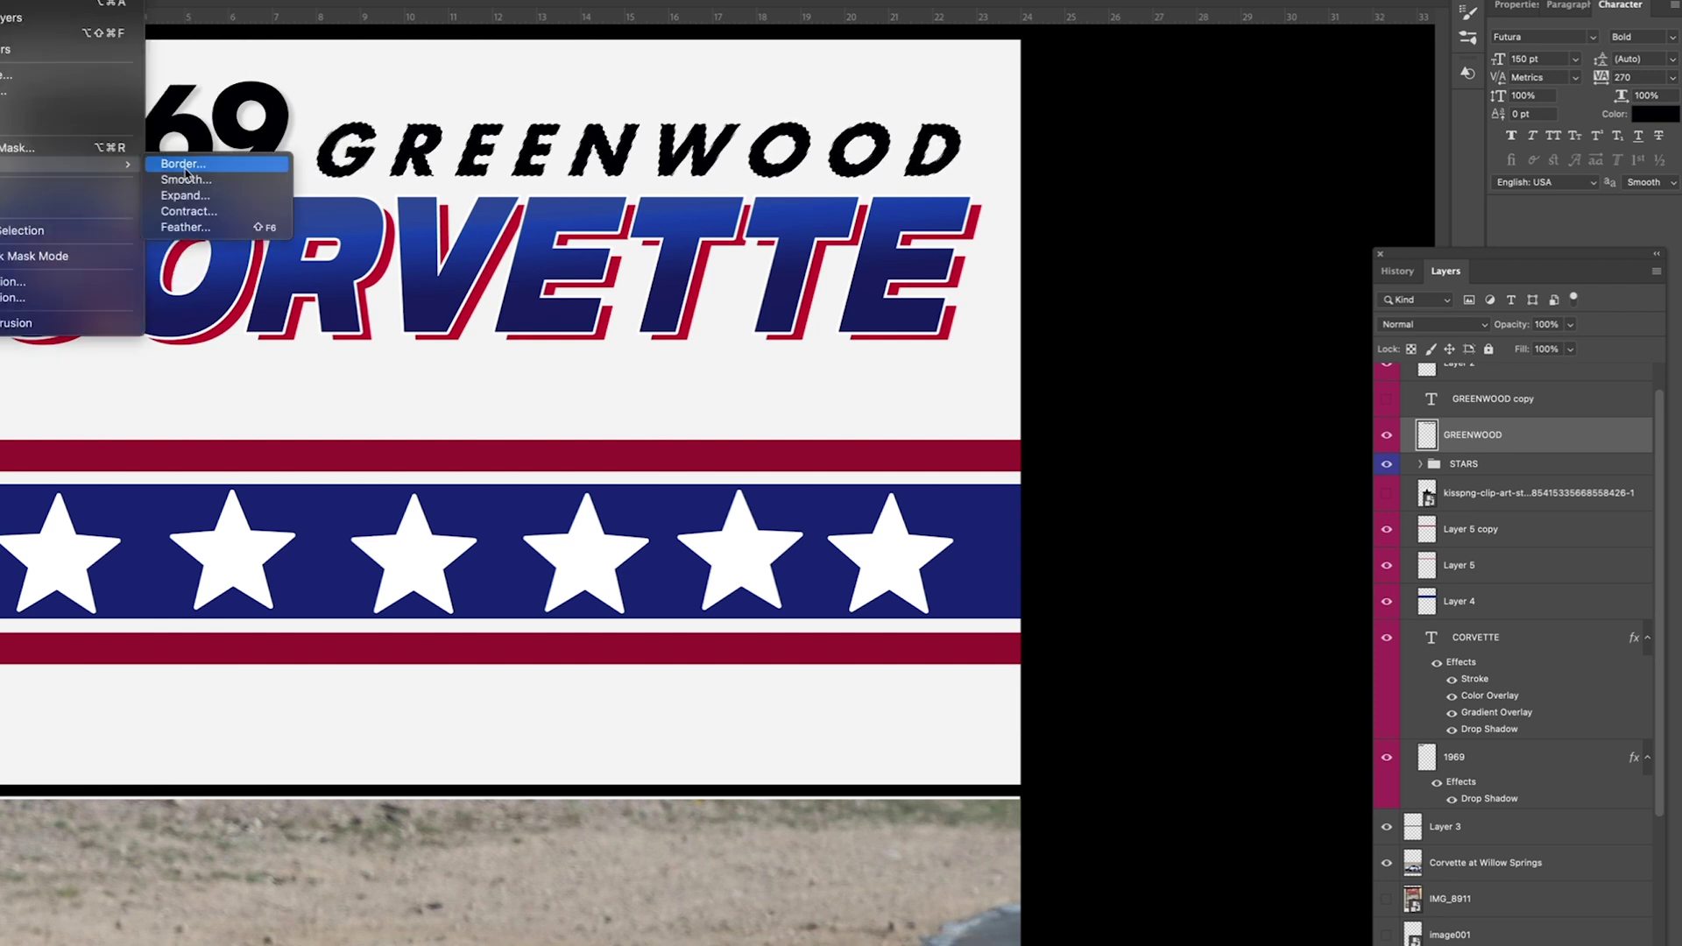
{"action": "left_click", "coordinate": [185, 195]}
{"action": "left_click", "coordinate": [776, 466]}
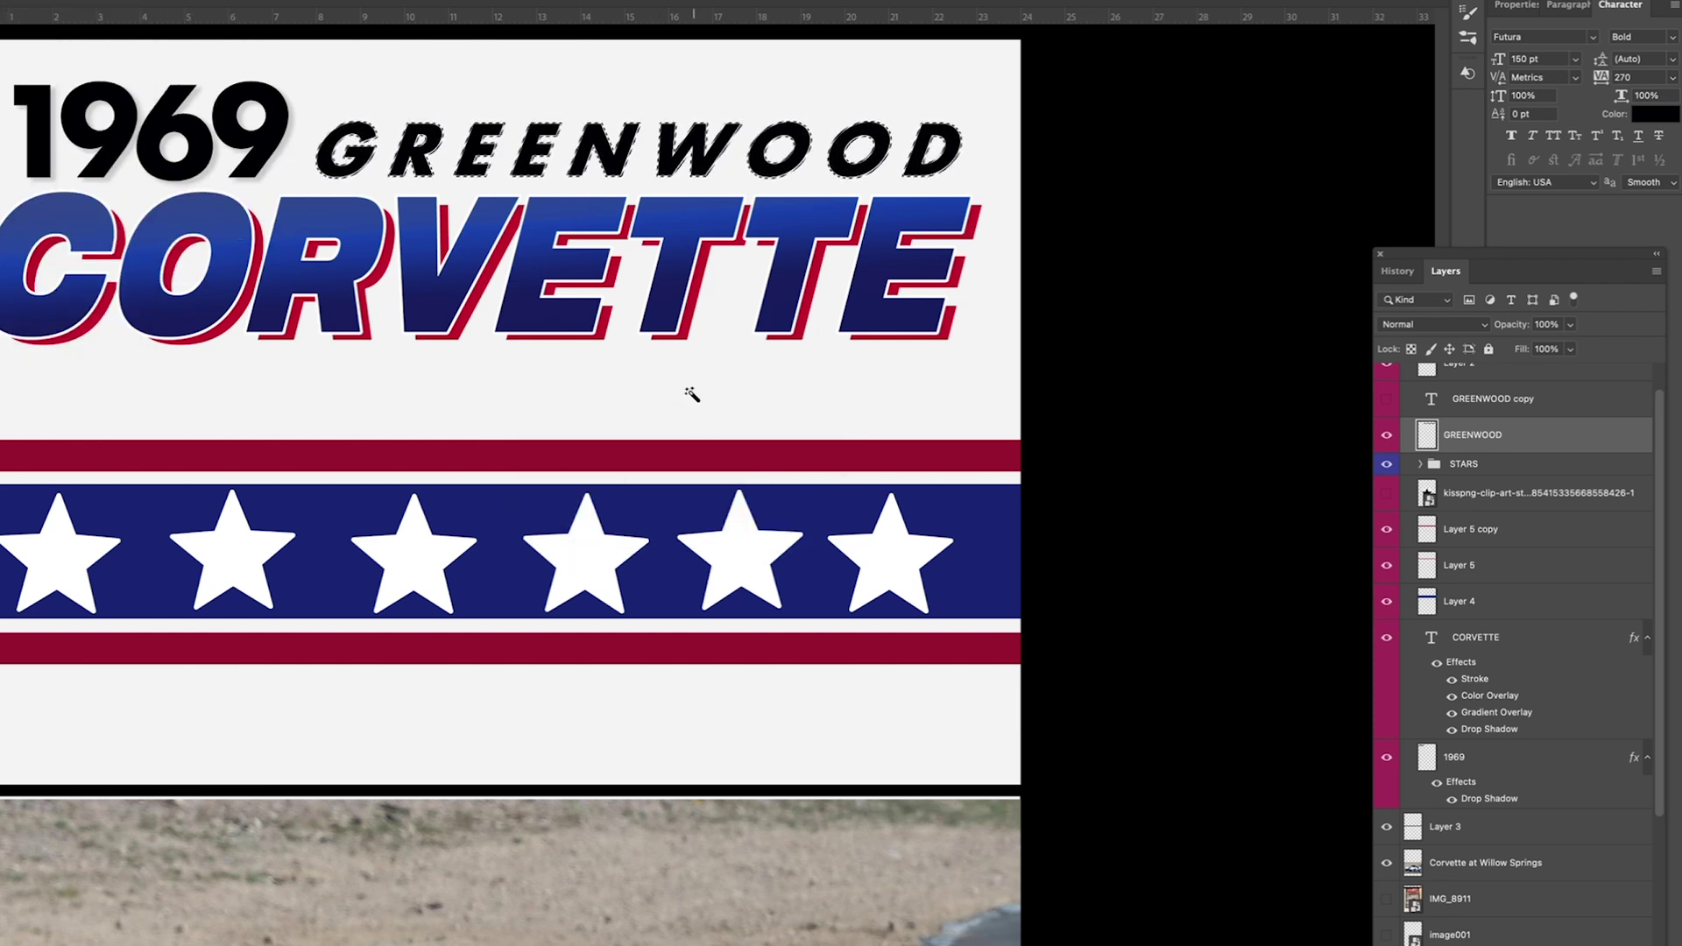
{"action": "left_click", "coordinate": [35, 0]}
{"action": "left_click", "coordinate": [185, 195]}
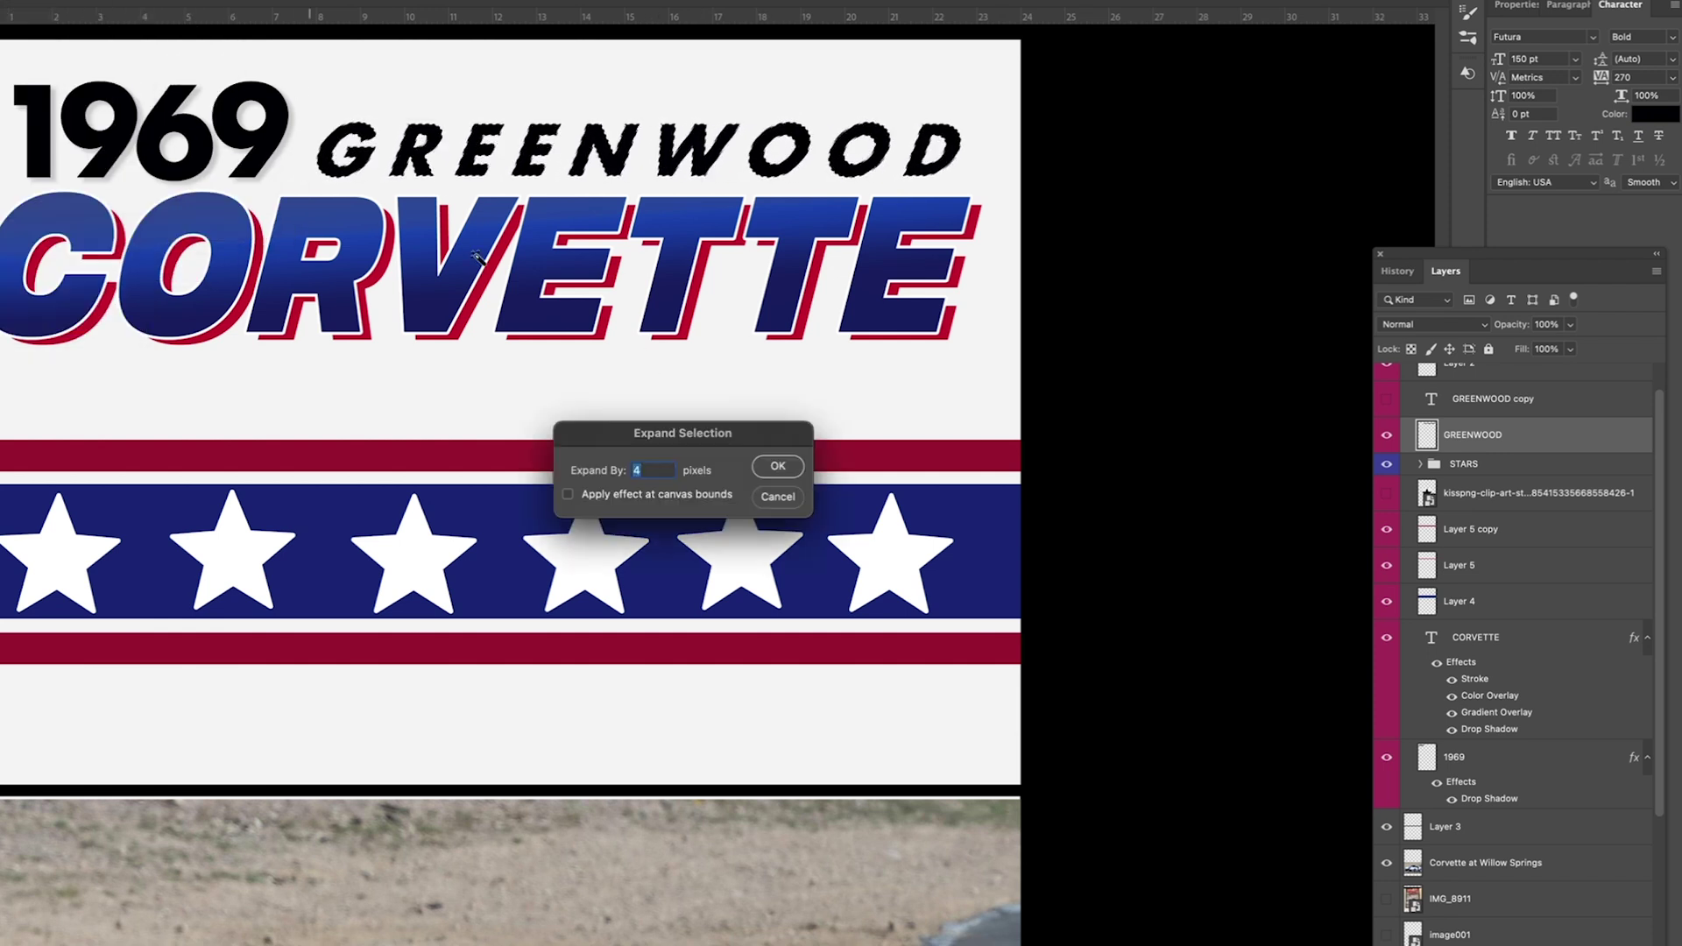
{"action": "left_click", "coordinate": [776, 466]}
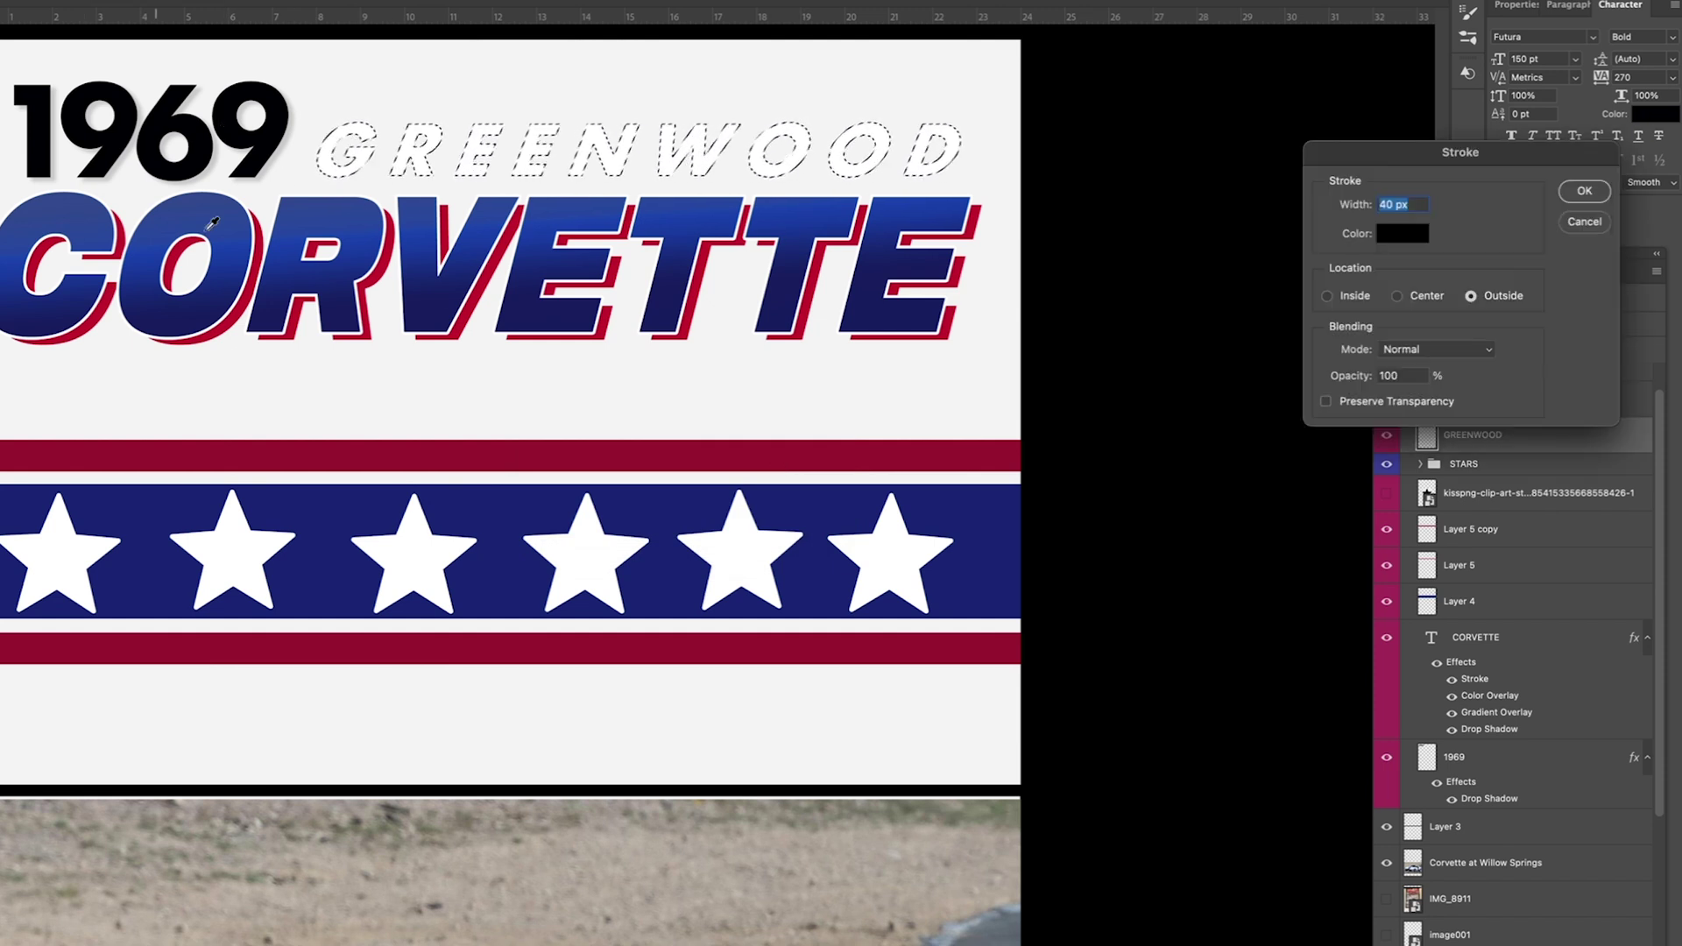
Step: Try a black stroke on the expanded letter selection, then undo it
{"action": "left_click", "coordinate": [1581, 192]}
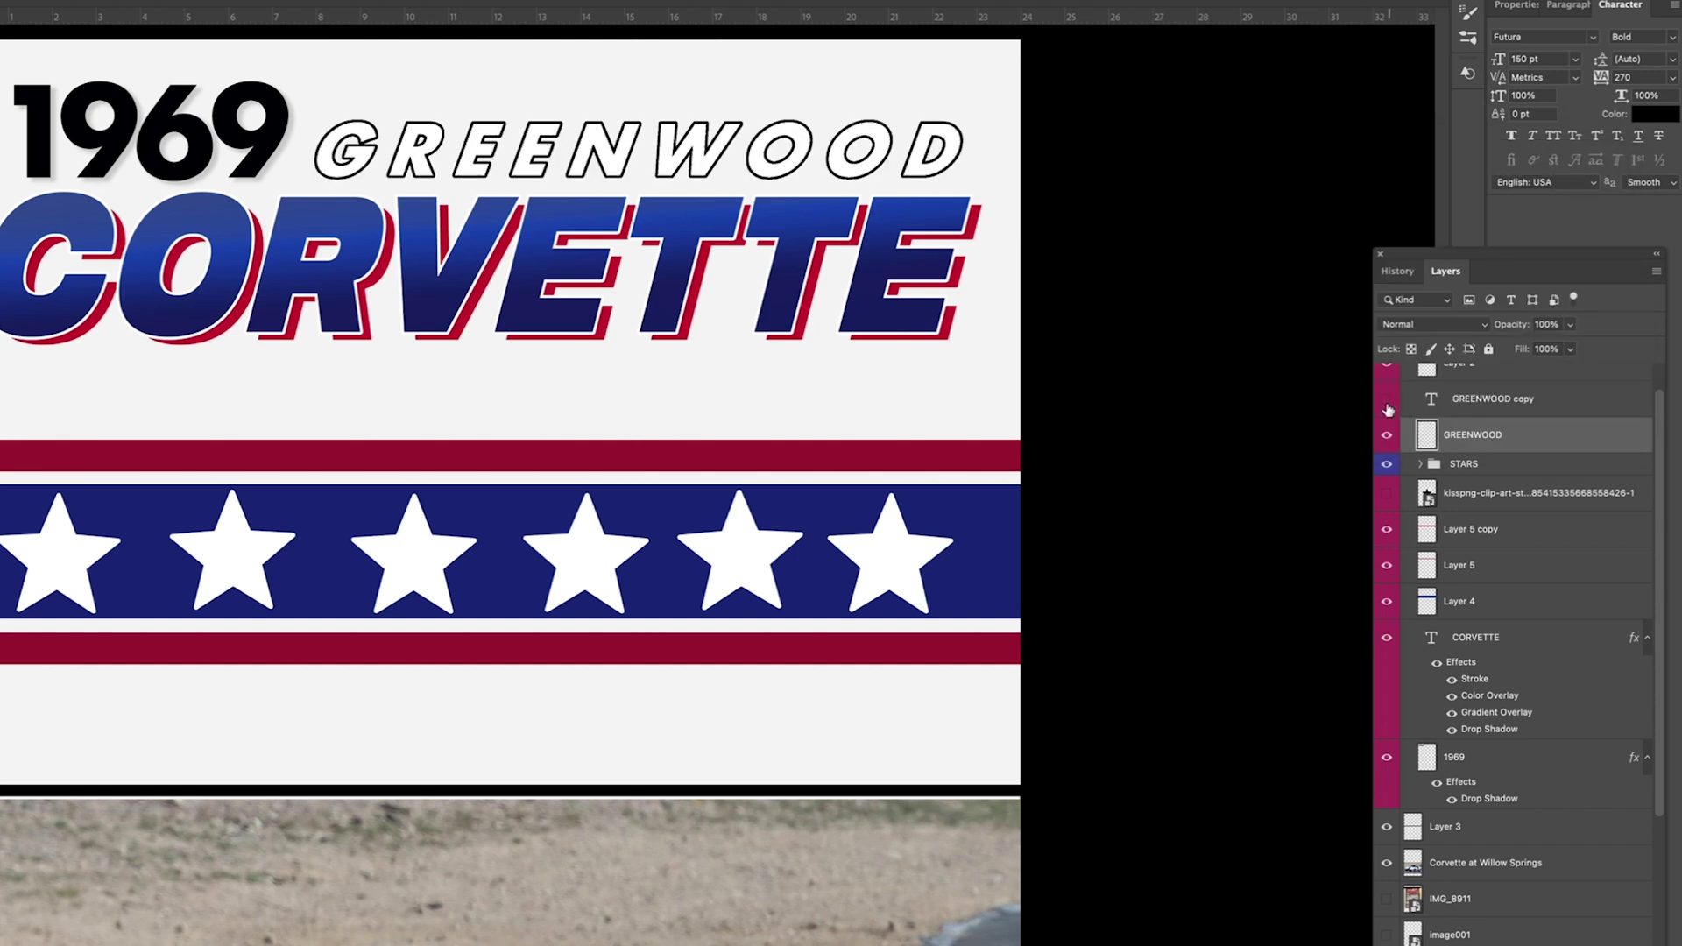
{"action": "left_click", "coordinate": [1534, 403]}
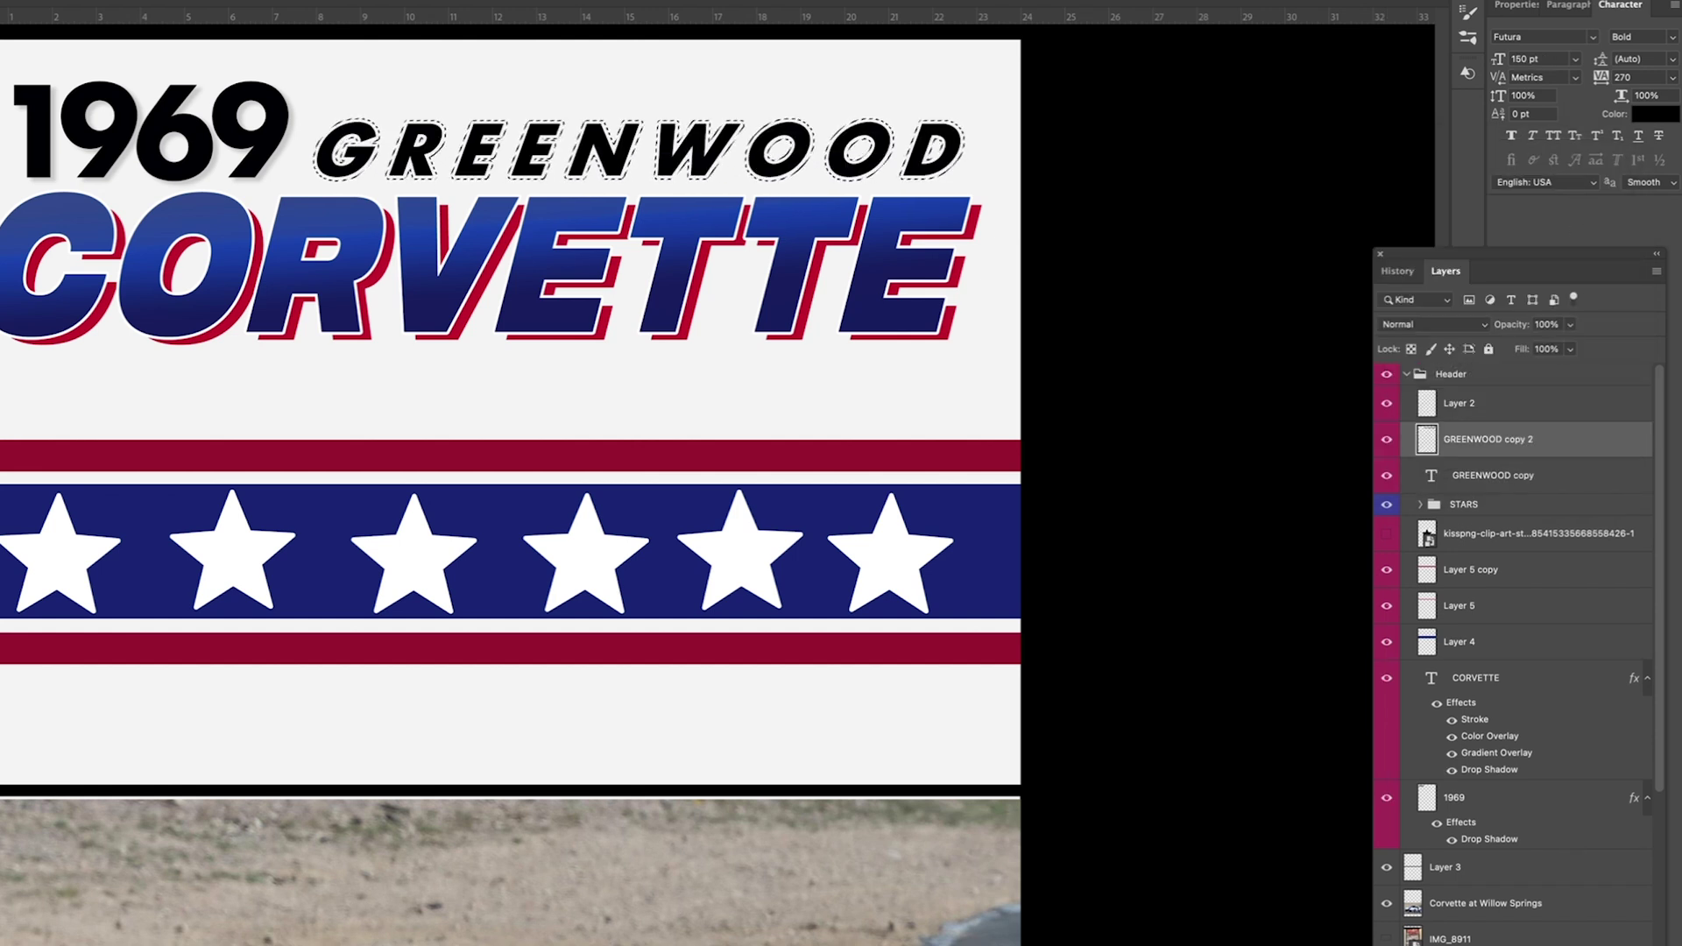
{"action": "left_click", "coordinate": [1580, 192]}
{"action": "key", "text": "ctrl+d"}
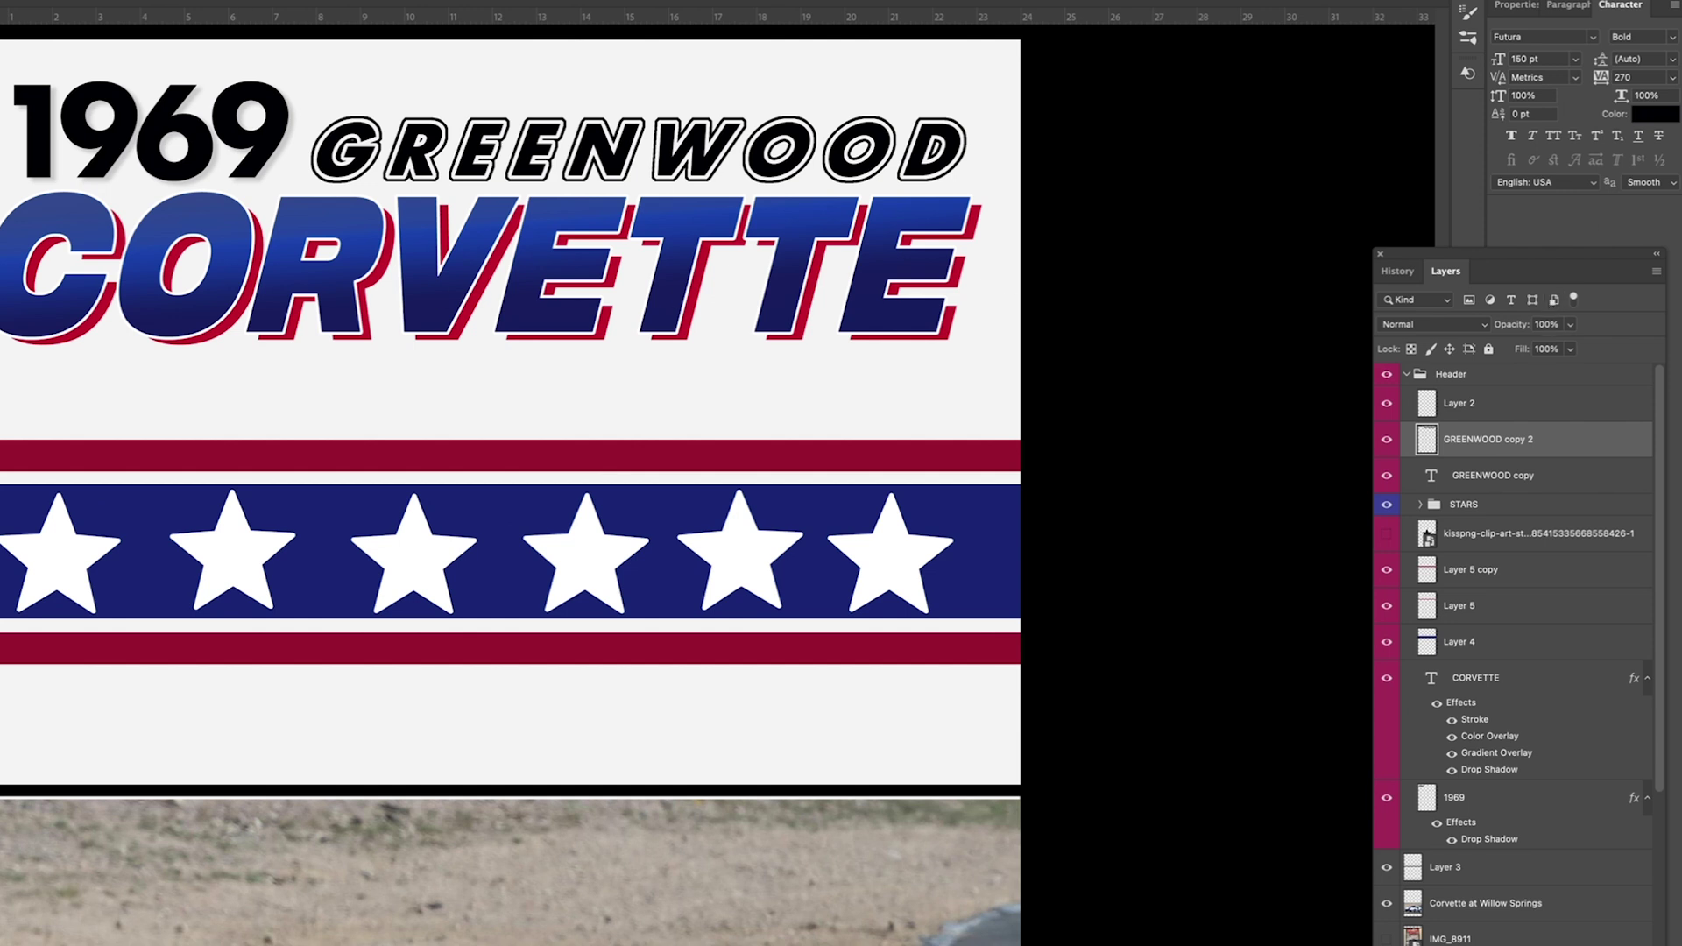
{"action": "scroll", "coordinate": [829, 405], "scroll_direction": "down", "scroll_amount": 3}
{"action": "scroll", "coordinate": [533, 475], "scroll_direction": "up", "scroll_amount": 6}
{"action": "key", "text": "super+z"}
{"action": "key", "text": "super+z"}
{"action": "key", "text": "super+BackSpace"}
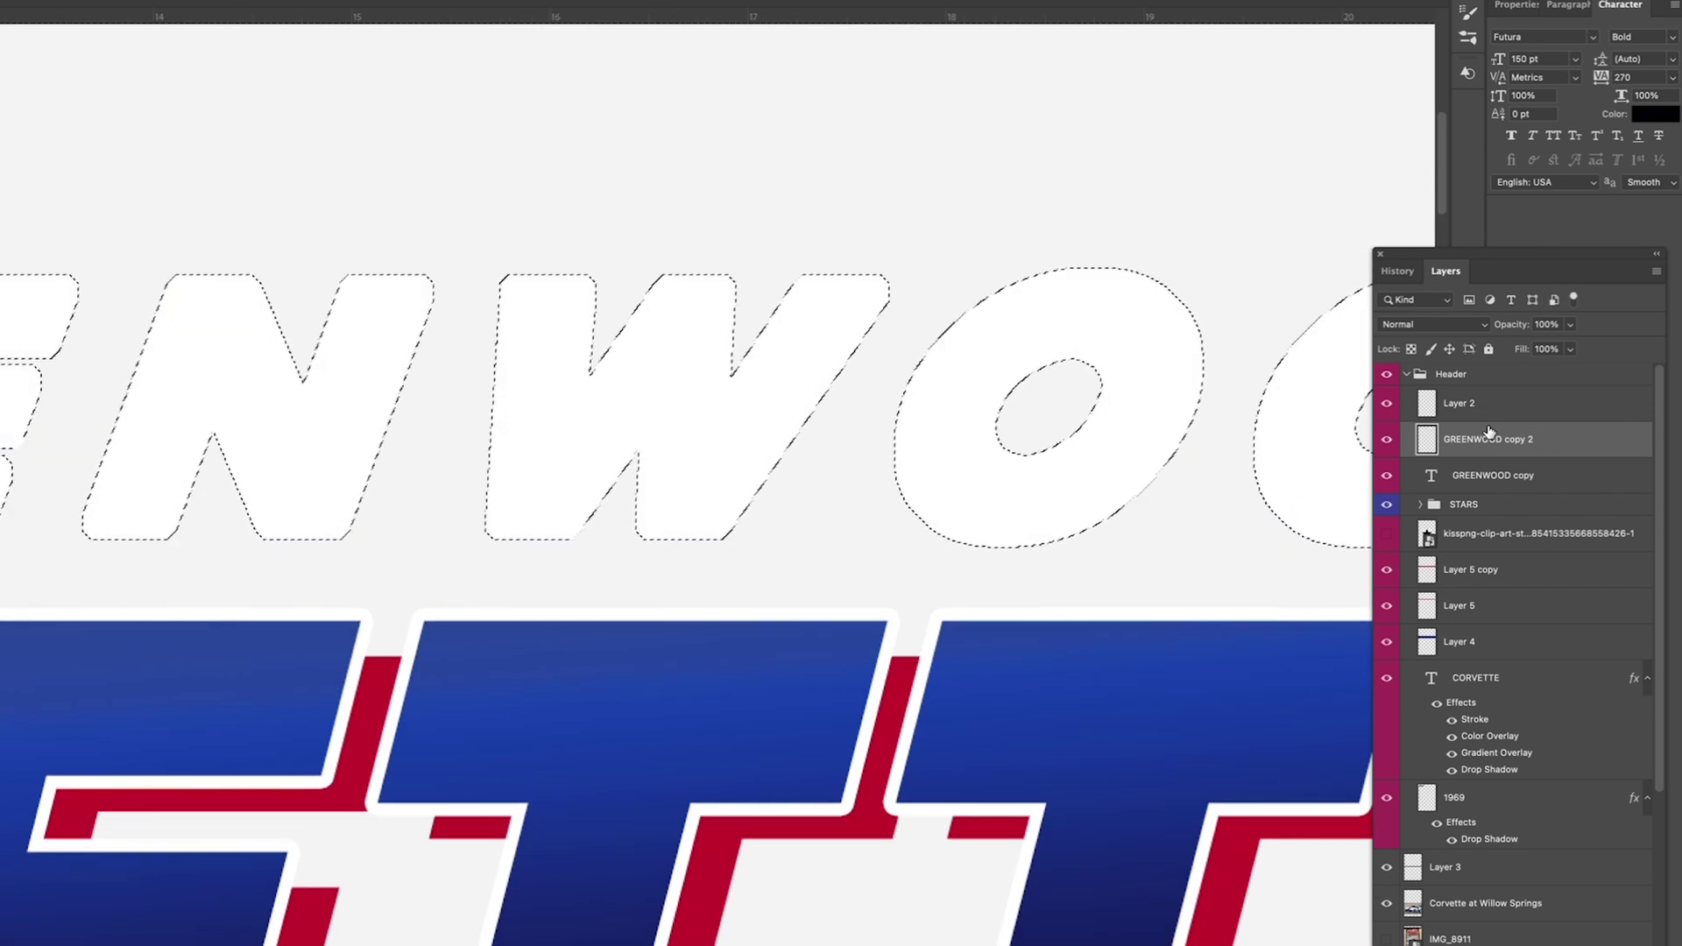
Step: Move the white outline layer beneath the black text and give it a soft drop shadow
{"action": "key", "text": "super+bracketleft"}
{"action": "double_click", "coordinate": [1568, 480]}
{"action": "left_click_drag", "start_coordinate": [1221, 534], "coordinate": [1210, 536]}
{"action": "left_click_drag", "start_coordinate": [1216, 481], "coordinate": [1234, 482]}
{"action": "key", "text": "Return"}
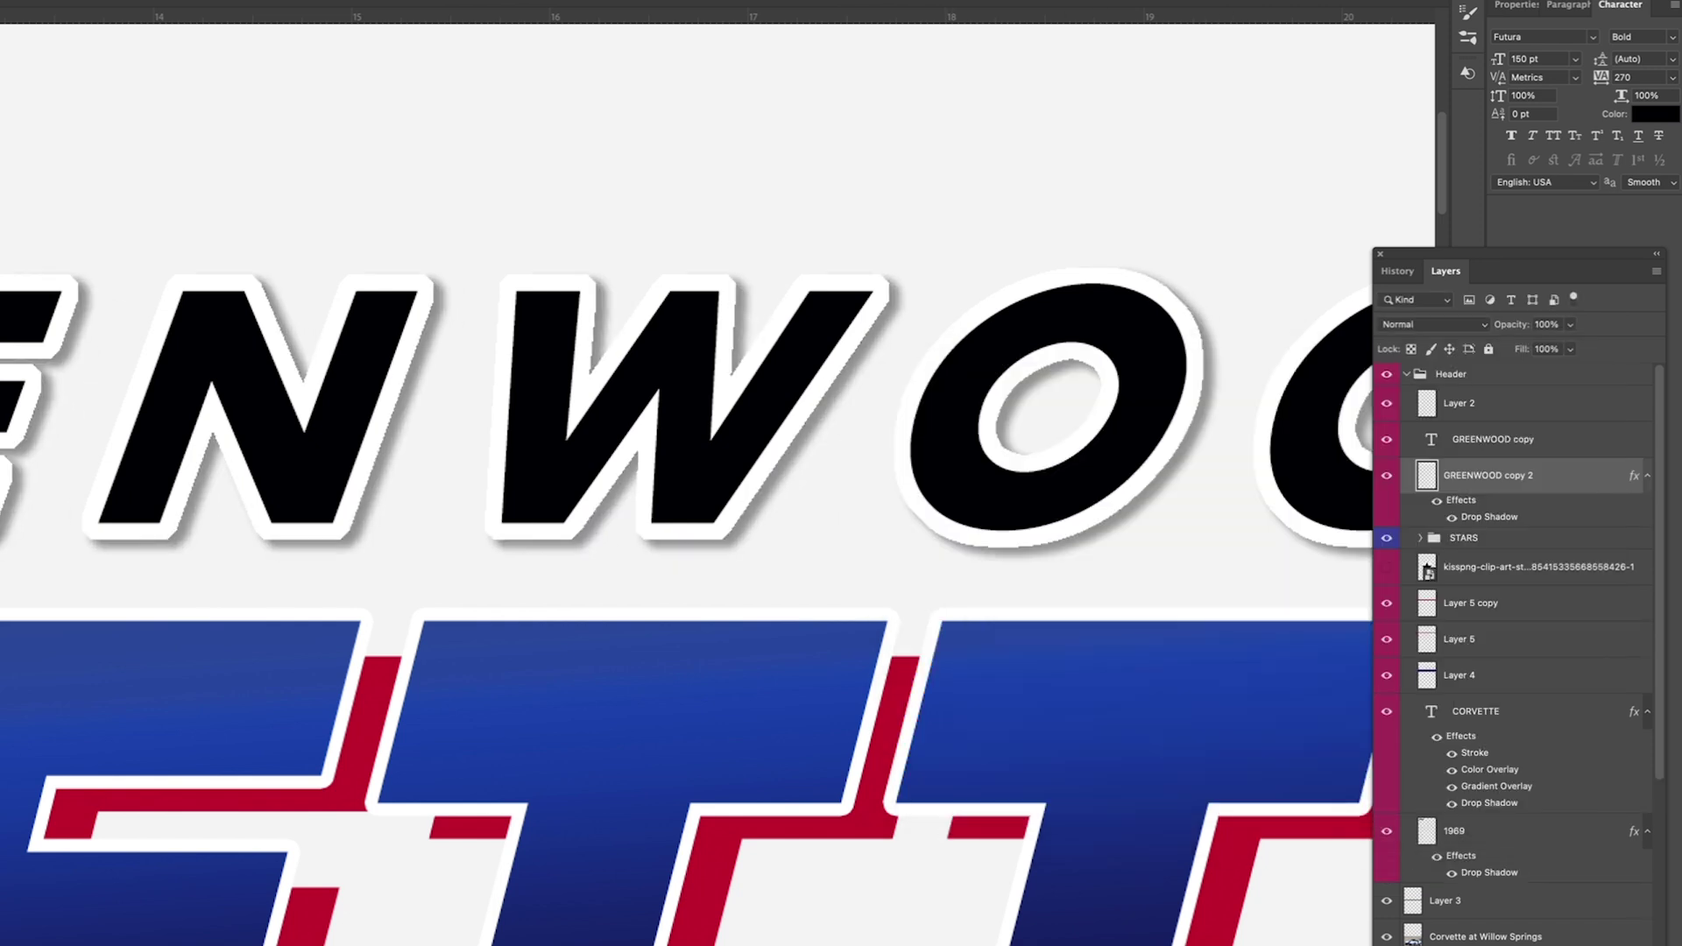
{"action": "key", "text": "super+minus"}
{"action": "key", "text": "super+minus"}
{"action": "key", "text": "super+minus"}
{"action": "key", "text": "super+minus"}
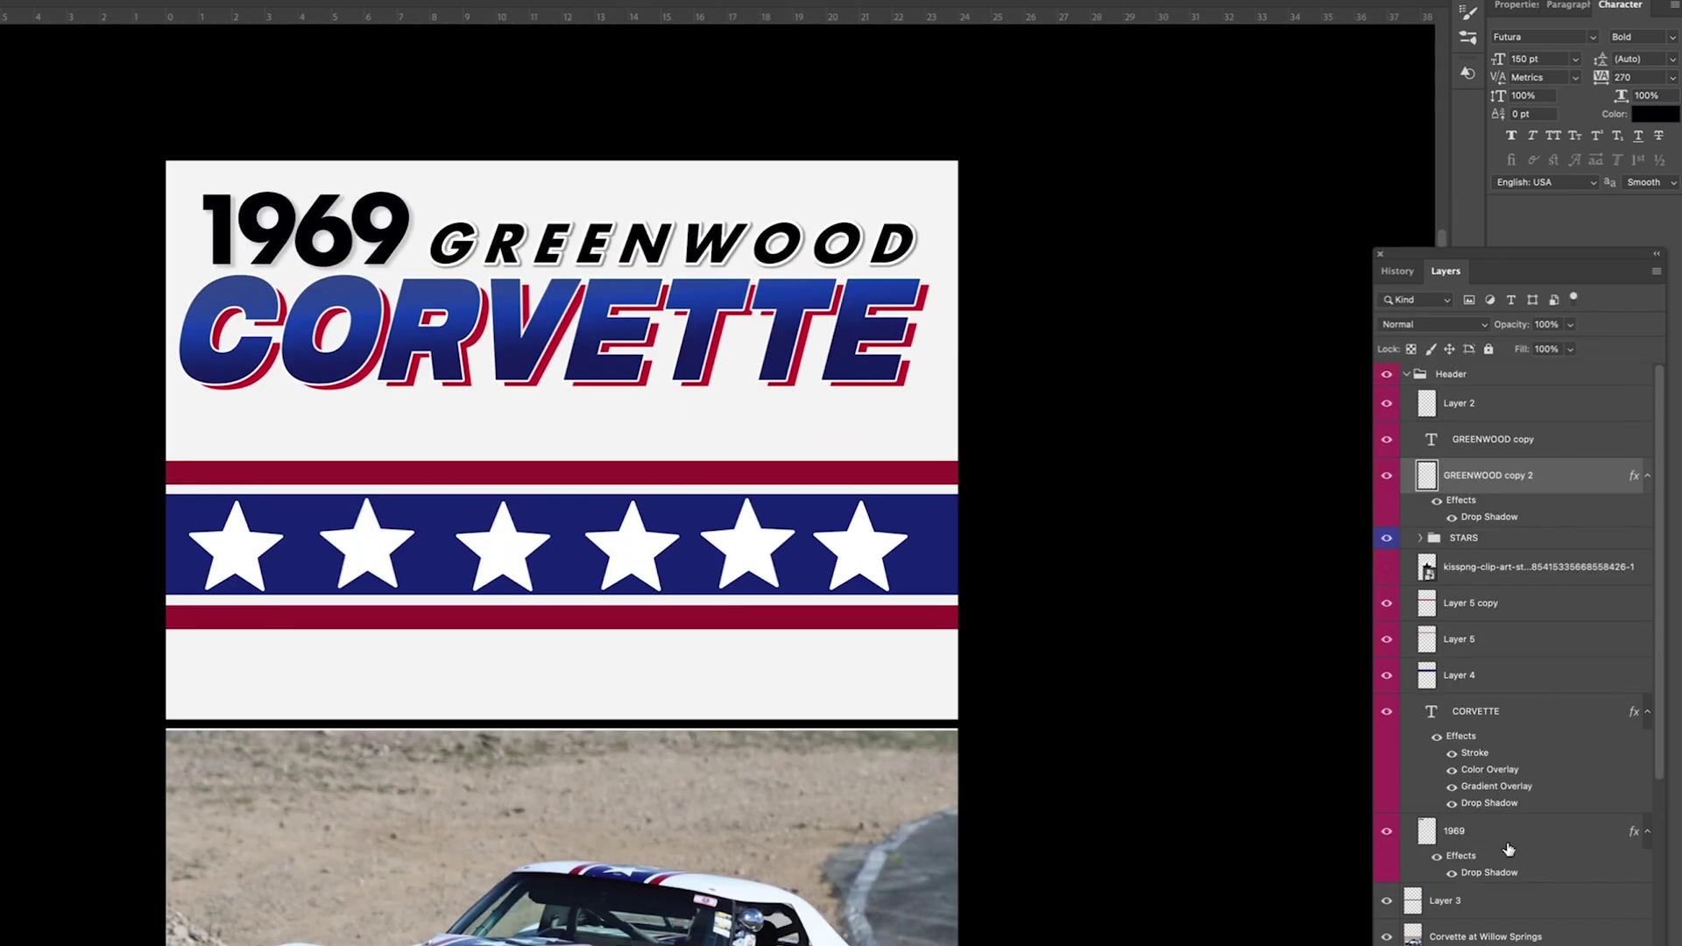
Step: Apply a colour overlay to the 1969 text using red sampled from the poster's stripe
{"action": "double_click", "coordinate": [1511, 410]}
{"action": "left_click", "coordinate": [963, 630]}
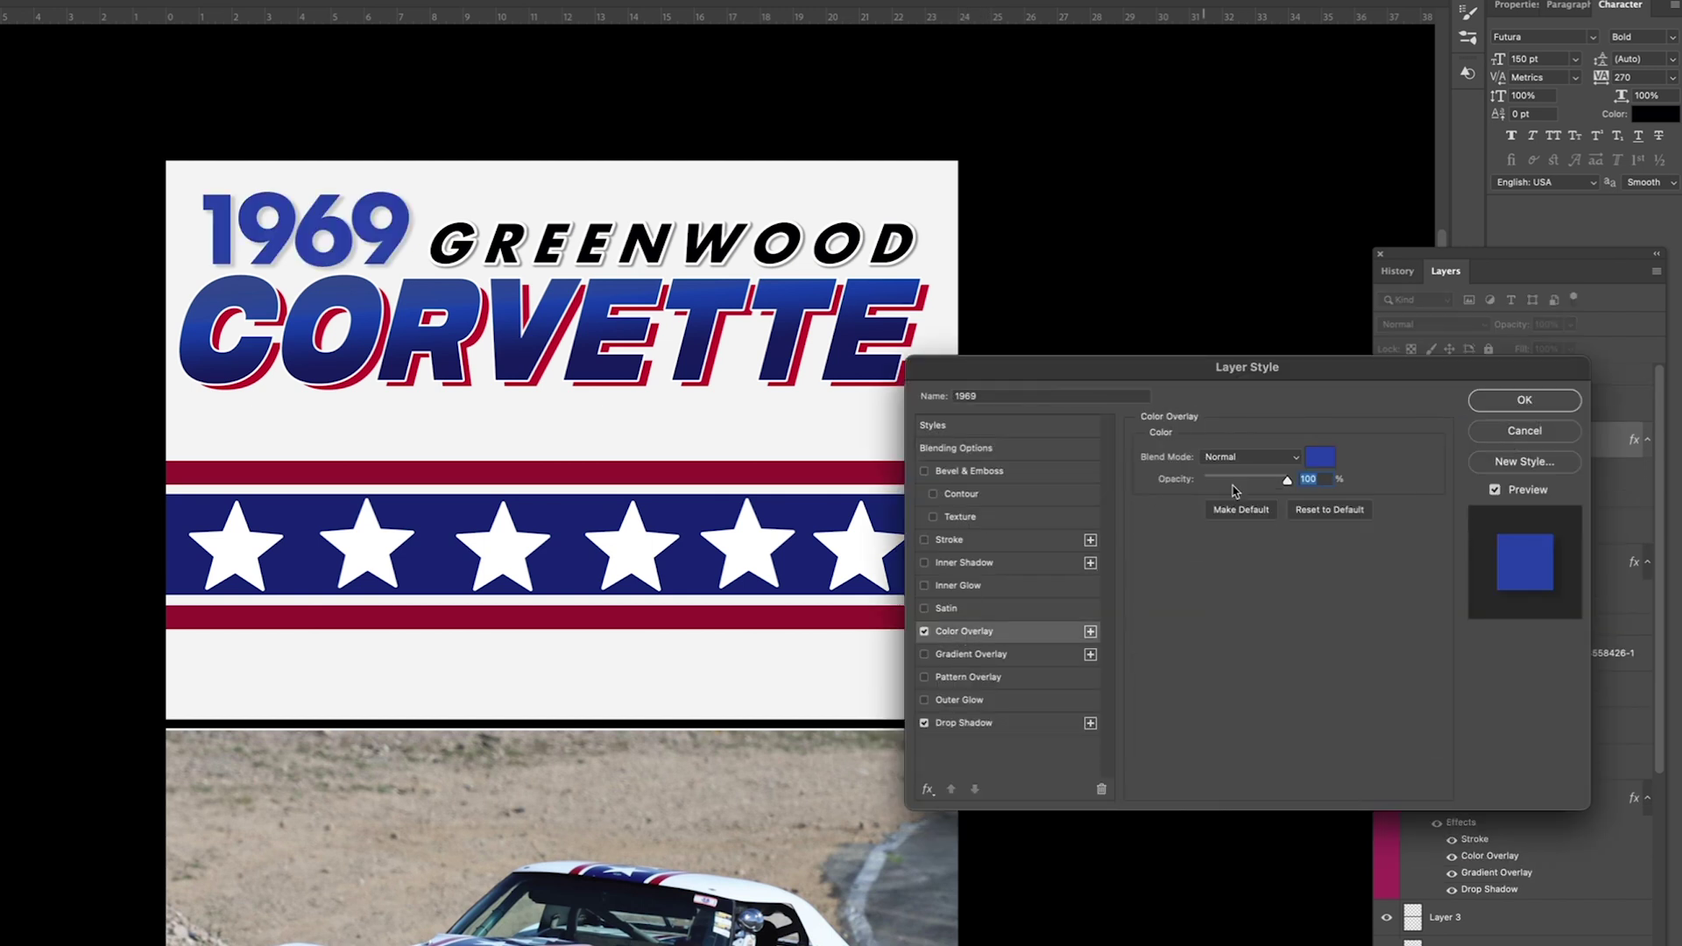
{"action": "left_click", "coordinate": [1320, 457]}
{"action": "left_click", "coordinate": [544, 467]}
{"action": "left_click_drag", "start_coordinate": [543, 467], "coordinate": [511, 410]}
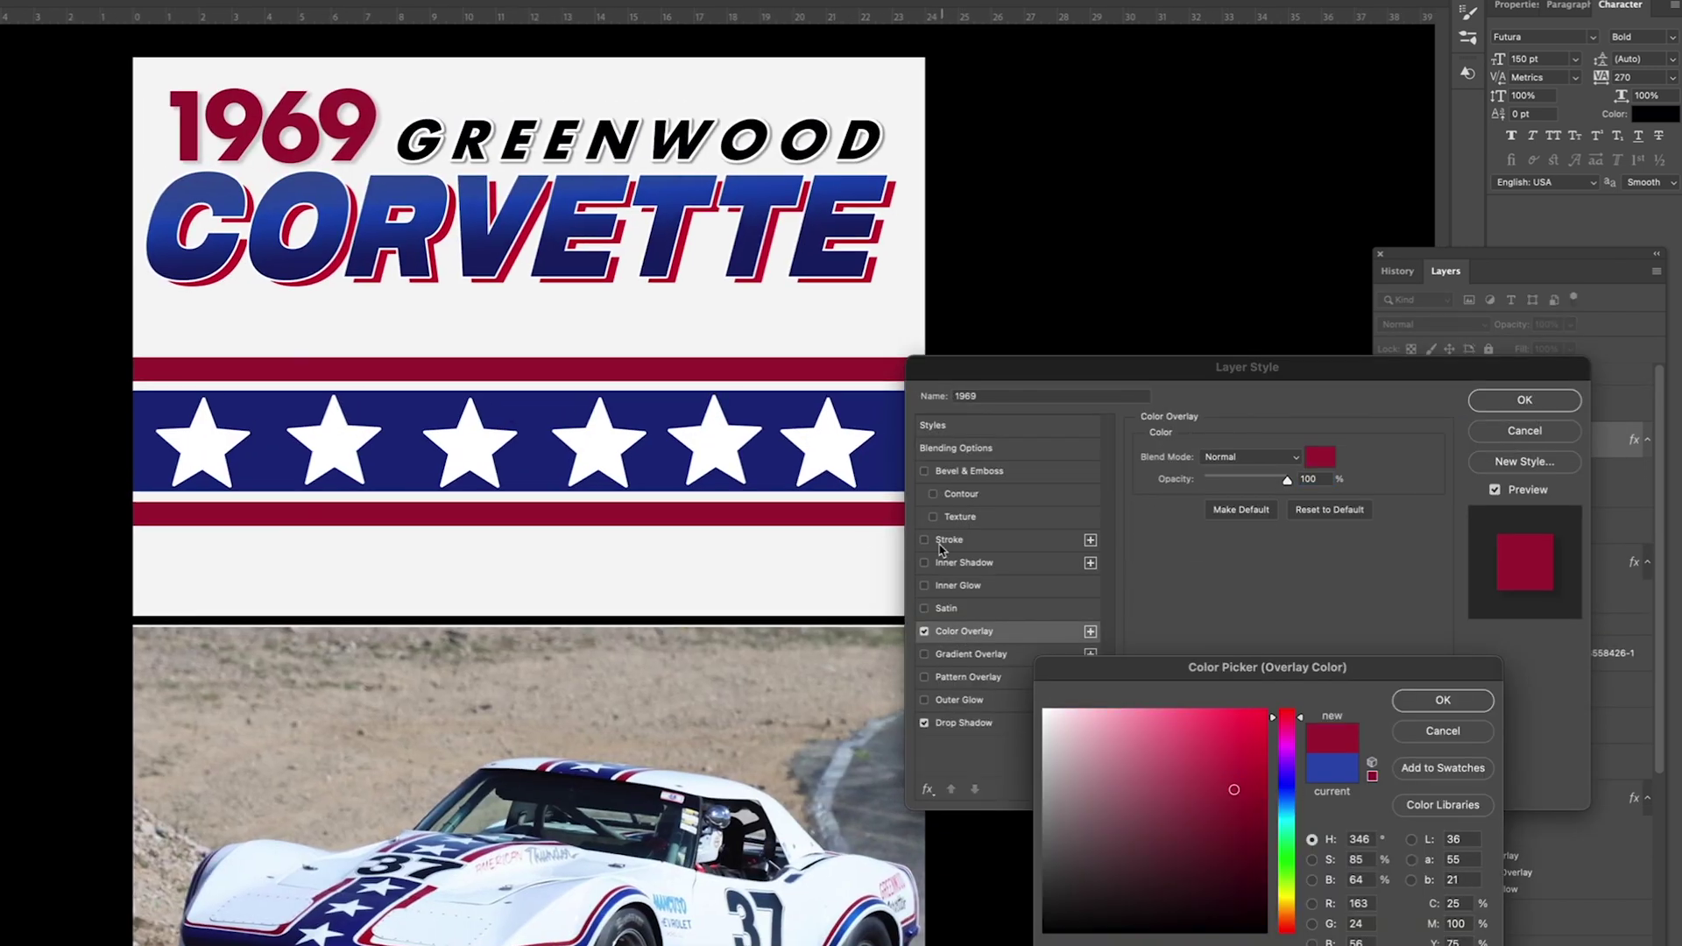
{"action": "key", "text": "Return"}
Step: Add a white outline and a darker drop shadow to the 1969 text
{"action": "left_click", "coordinate": [980, 543]}
{"action": "left_click", "coordinate": [963, 722]}
{"action": "left_click_drag", "start_coordinate": [1242, 480], "coordinate": [1256, 481]}
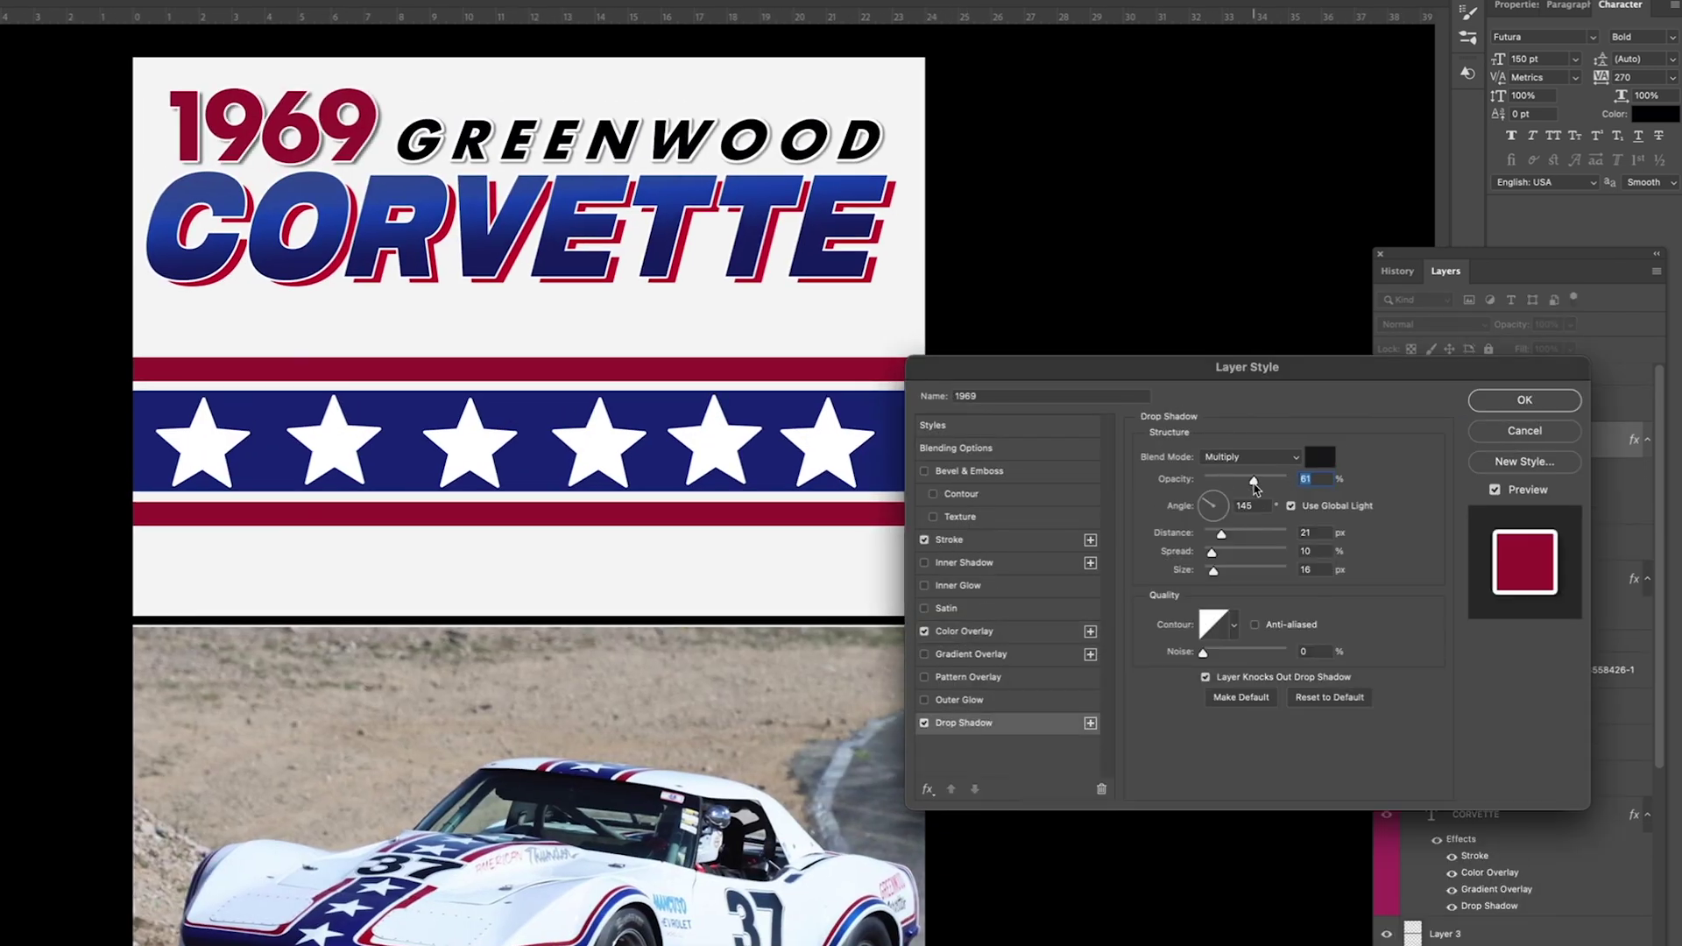
{"action": "key", "text": "Return"}
{"action": "left_click", "coordinate": [22, 541], "text": "alt"}
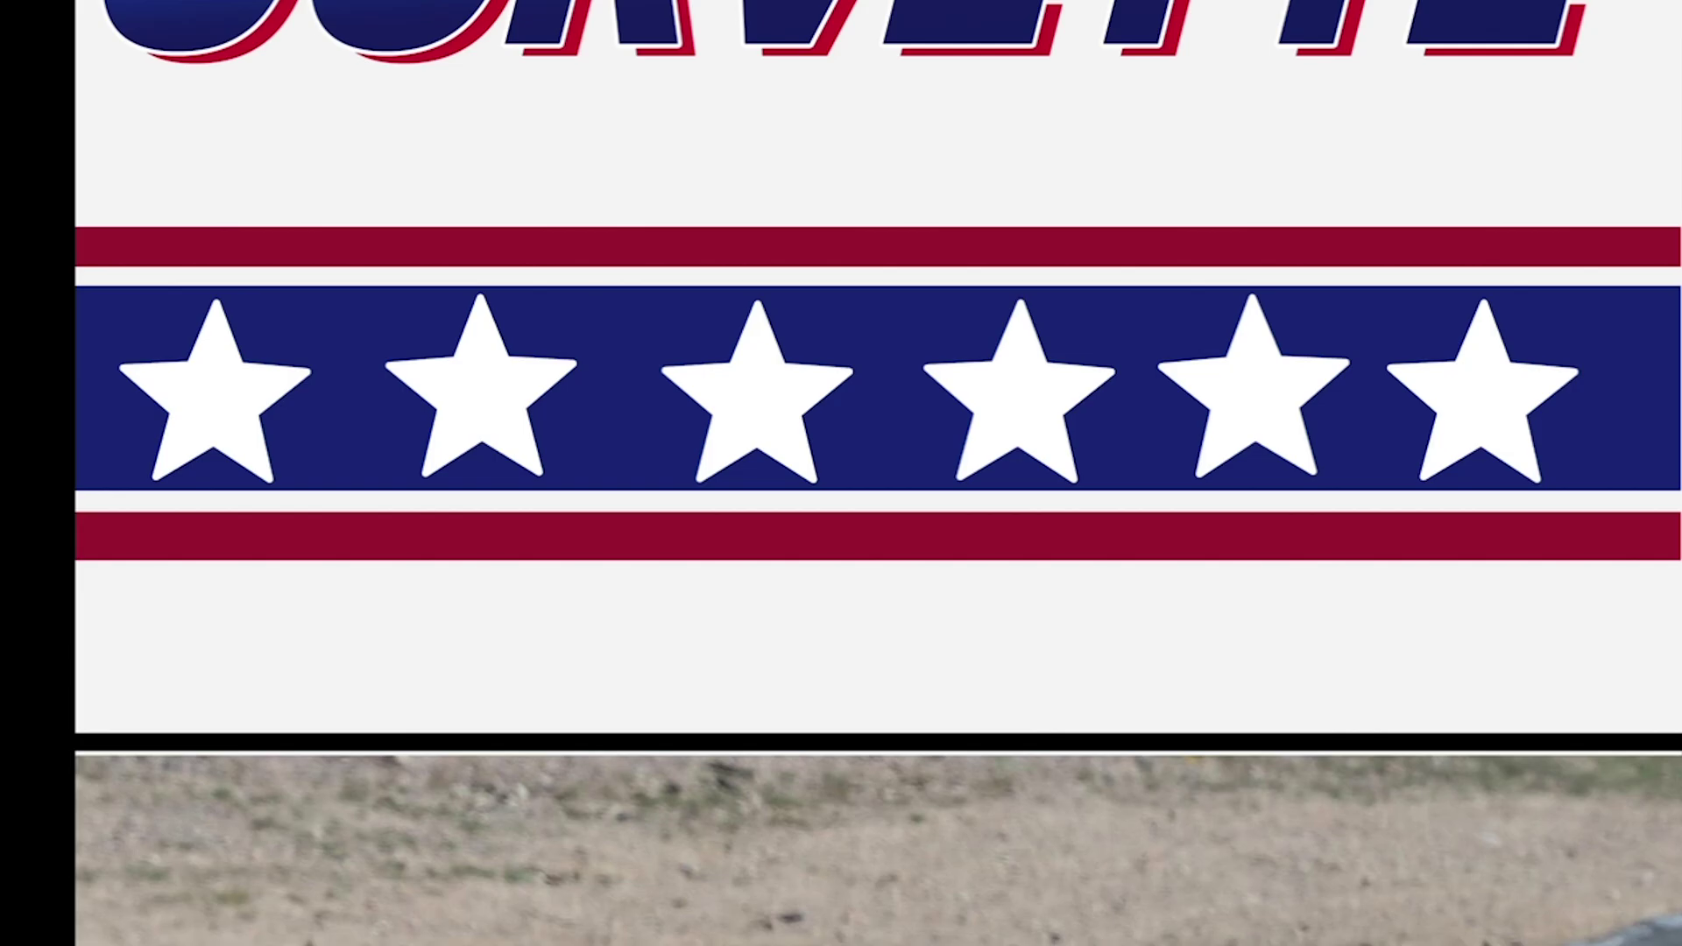
Step: Make the bottom and top red stripes slightly thinner
{"action": "left_click_drag", "start_coordinate": [539, 411], "coordinate": [539, 409]}
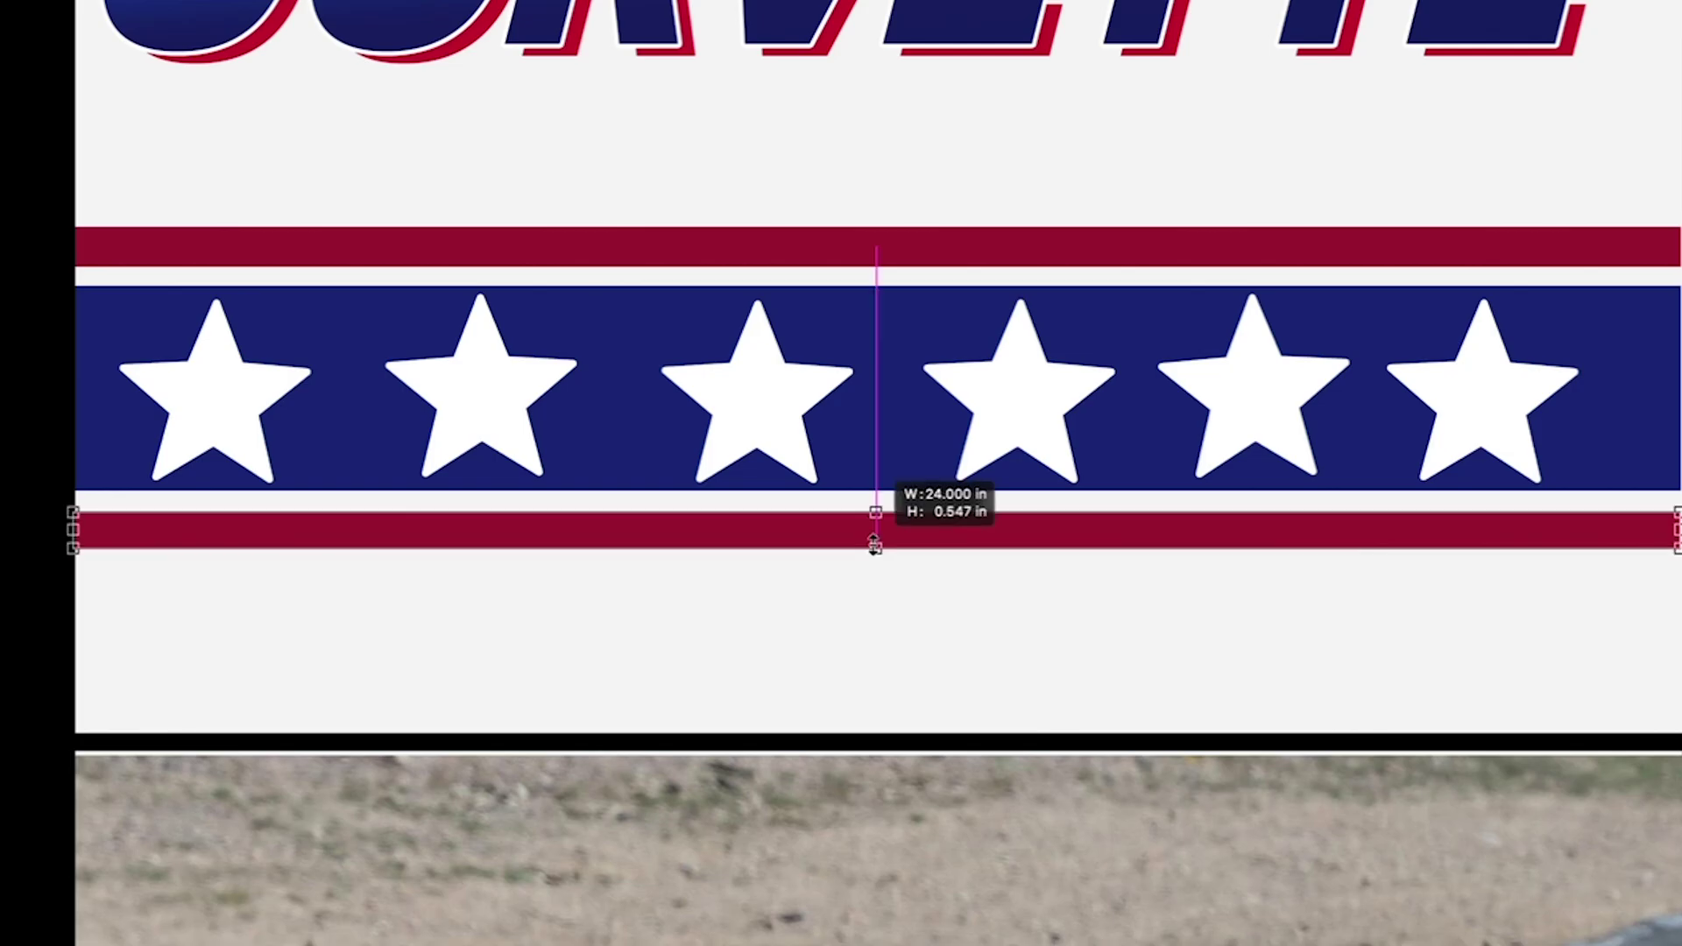
{"action": "key", "text": "Return"}
{"action": "key", "text": "ctrl+t"}
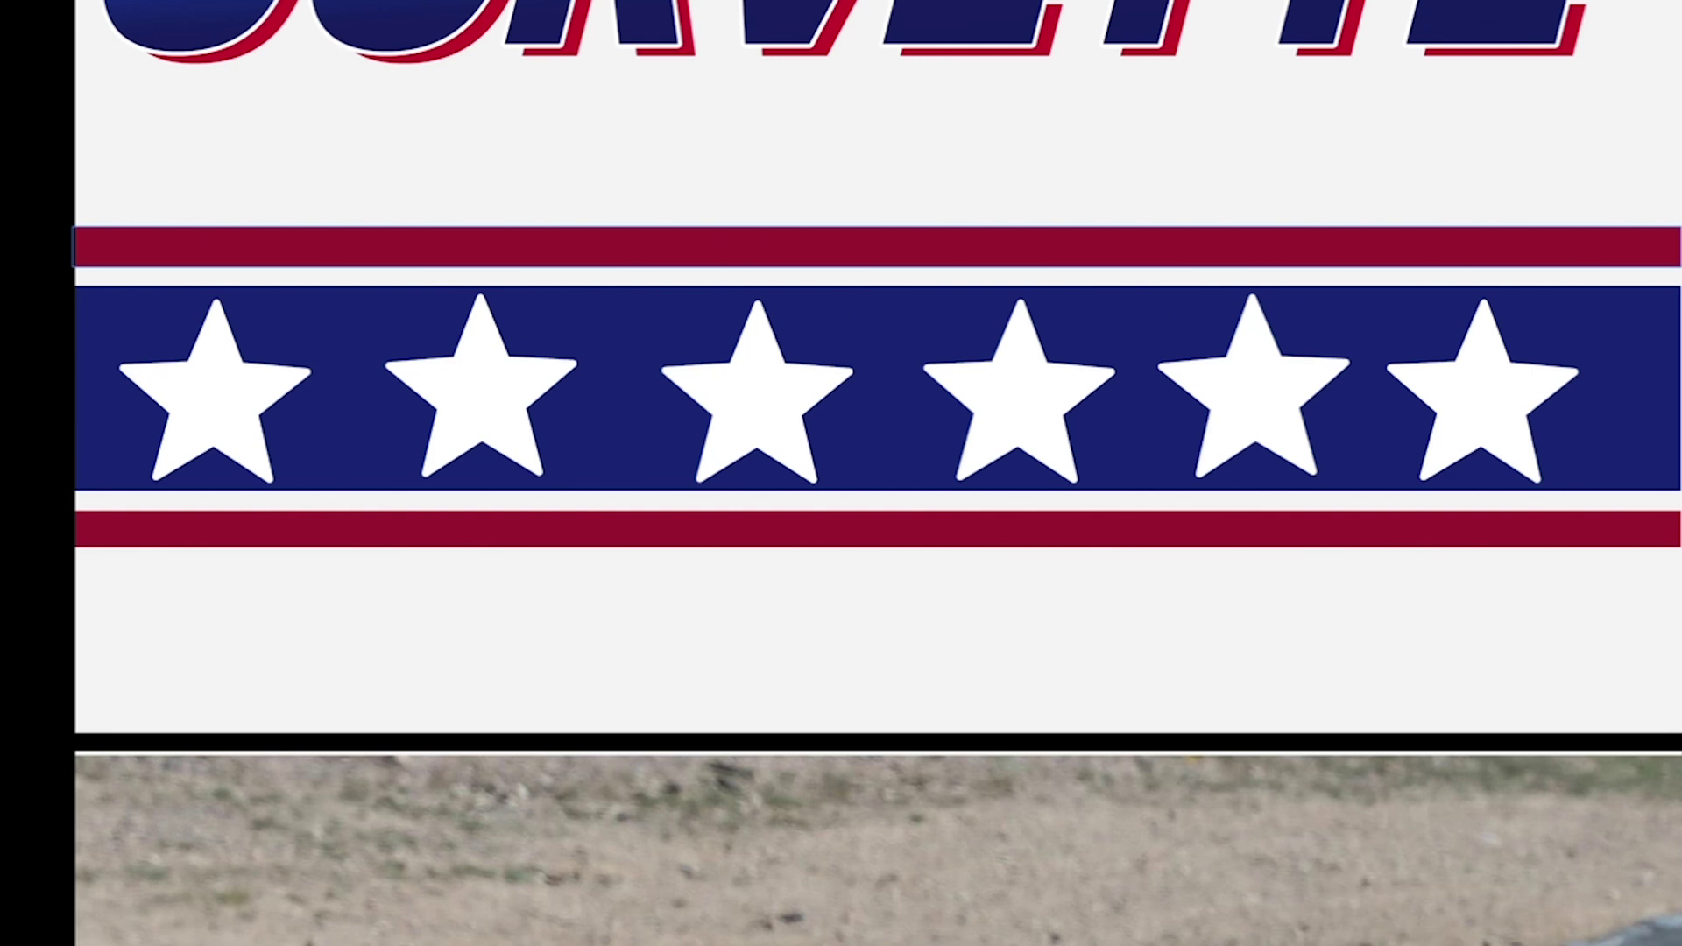
{"action": "left_click_drag", "start_coordinate": [865, 270], "coordinate": [887, 260]}
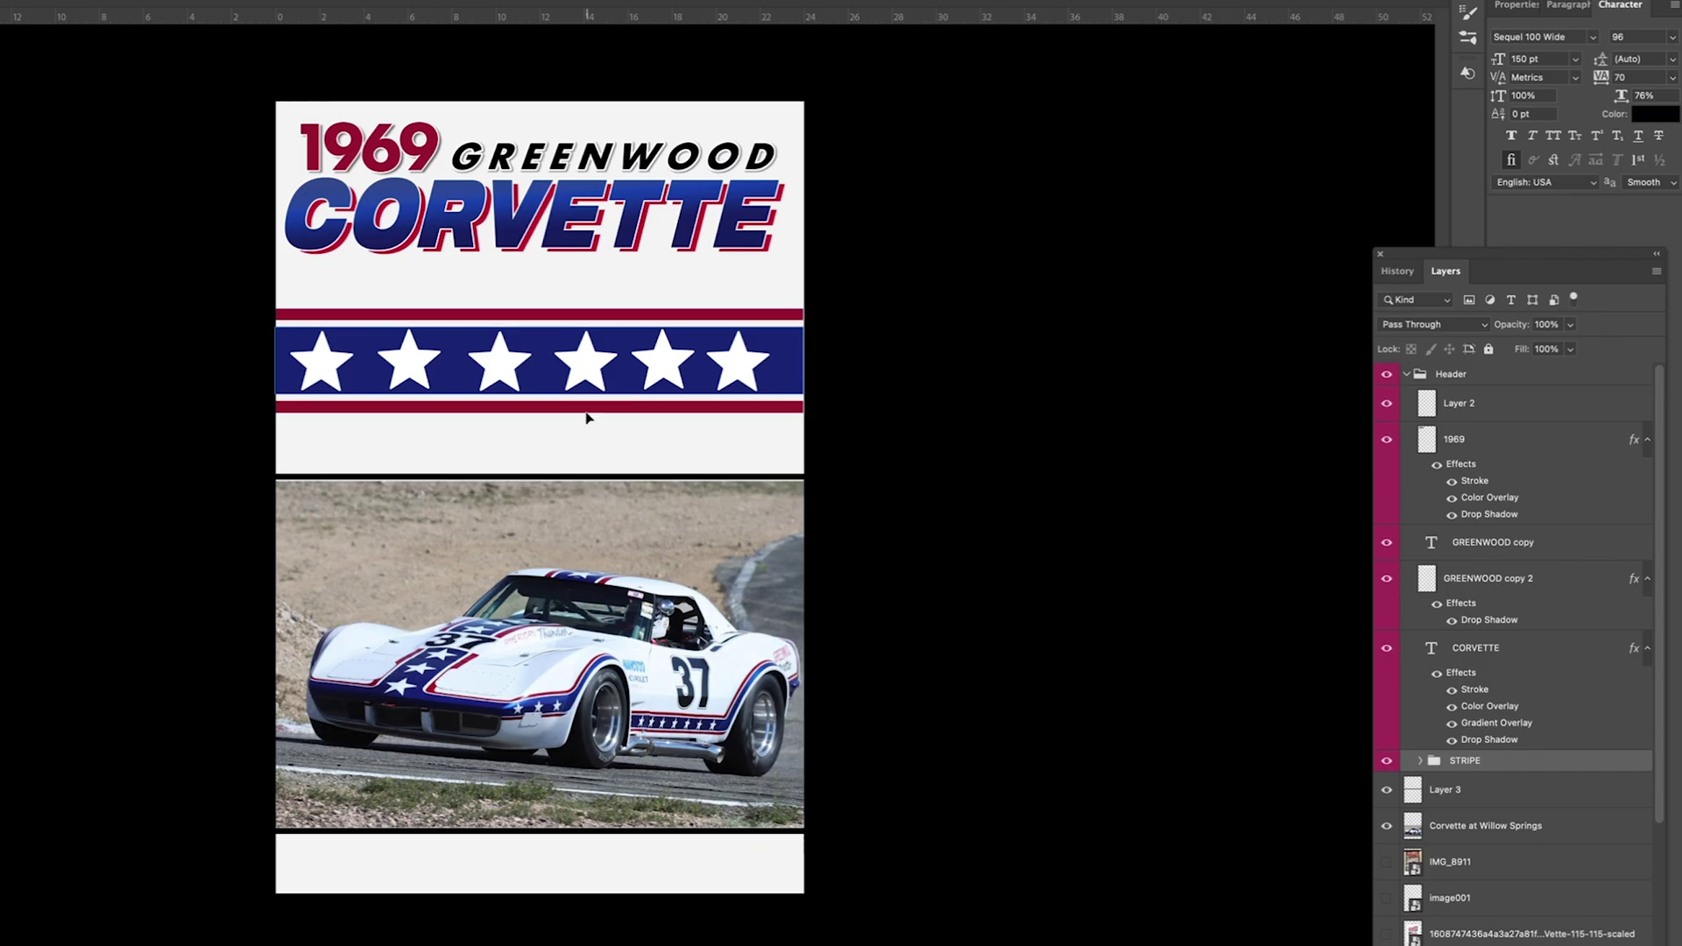
Step: Move the stars band to the poster bottom, shrink it to about 16 inches, and duplicate it across
{"action": "left_click_drag", "start_coordinate": [584, 412], "coordinate": [580, 885]}
{"action": "key", "text": "ctrl+t"}
{"action": "left_click_drag", "start_coordinate": [843, 786], "coordinate": [621, 794]}
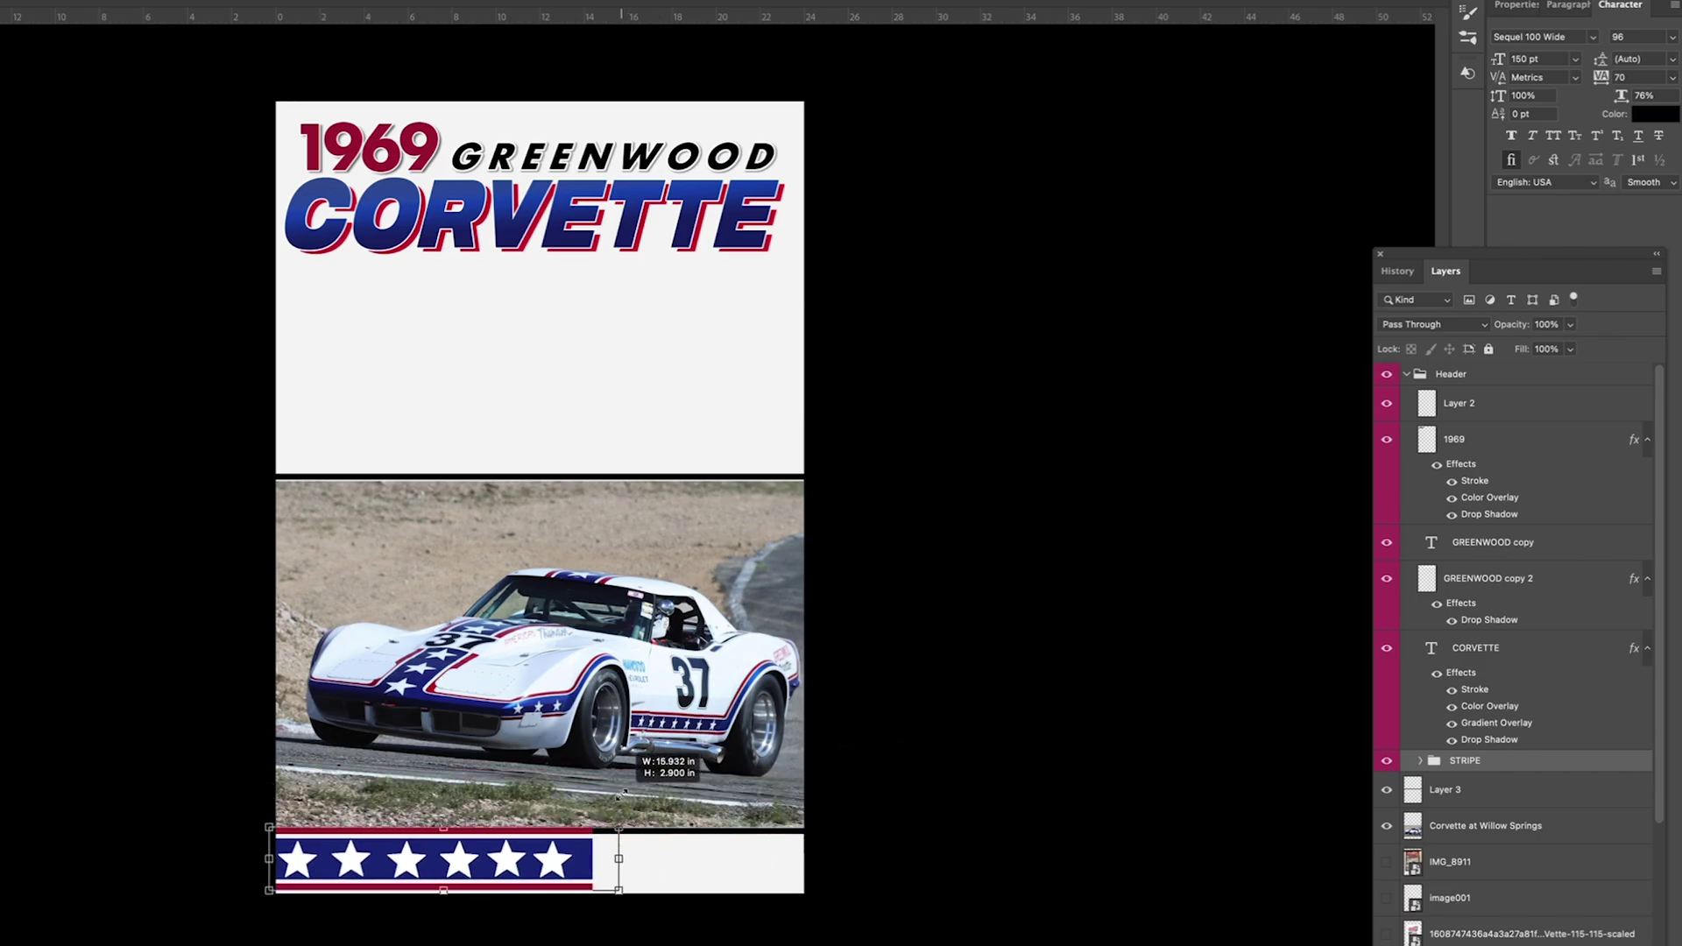
{"action": "left_click_drag", "start_coordinate": [1410, 933], "coordinate": [1577, 944]}
{"action": "left_click_drag", "start_coordinate": [527, 889], "coordinate": [830, 889]}
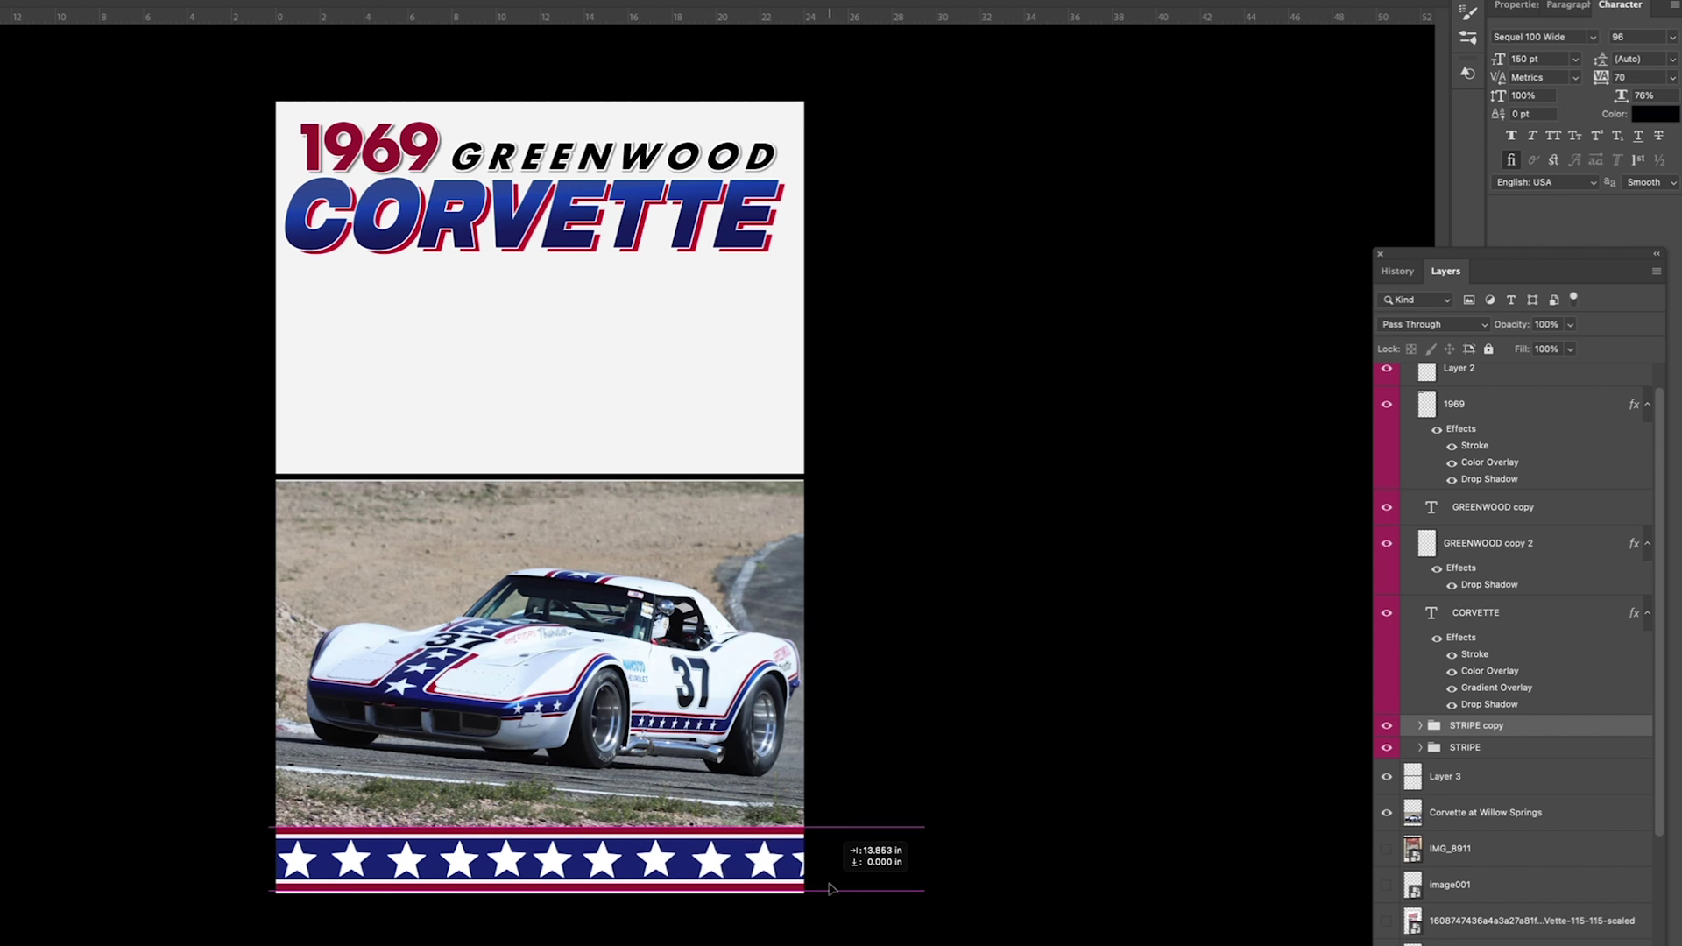
Step: Select both stripe groups and place the red race car photo on the poster
{"action": "left_click", "coordinate": [1505, 748], "text": "shift"}
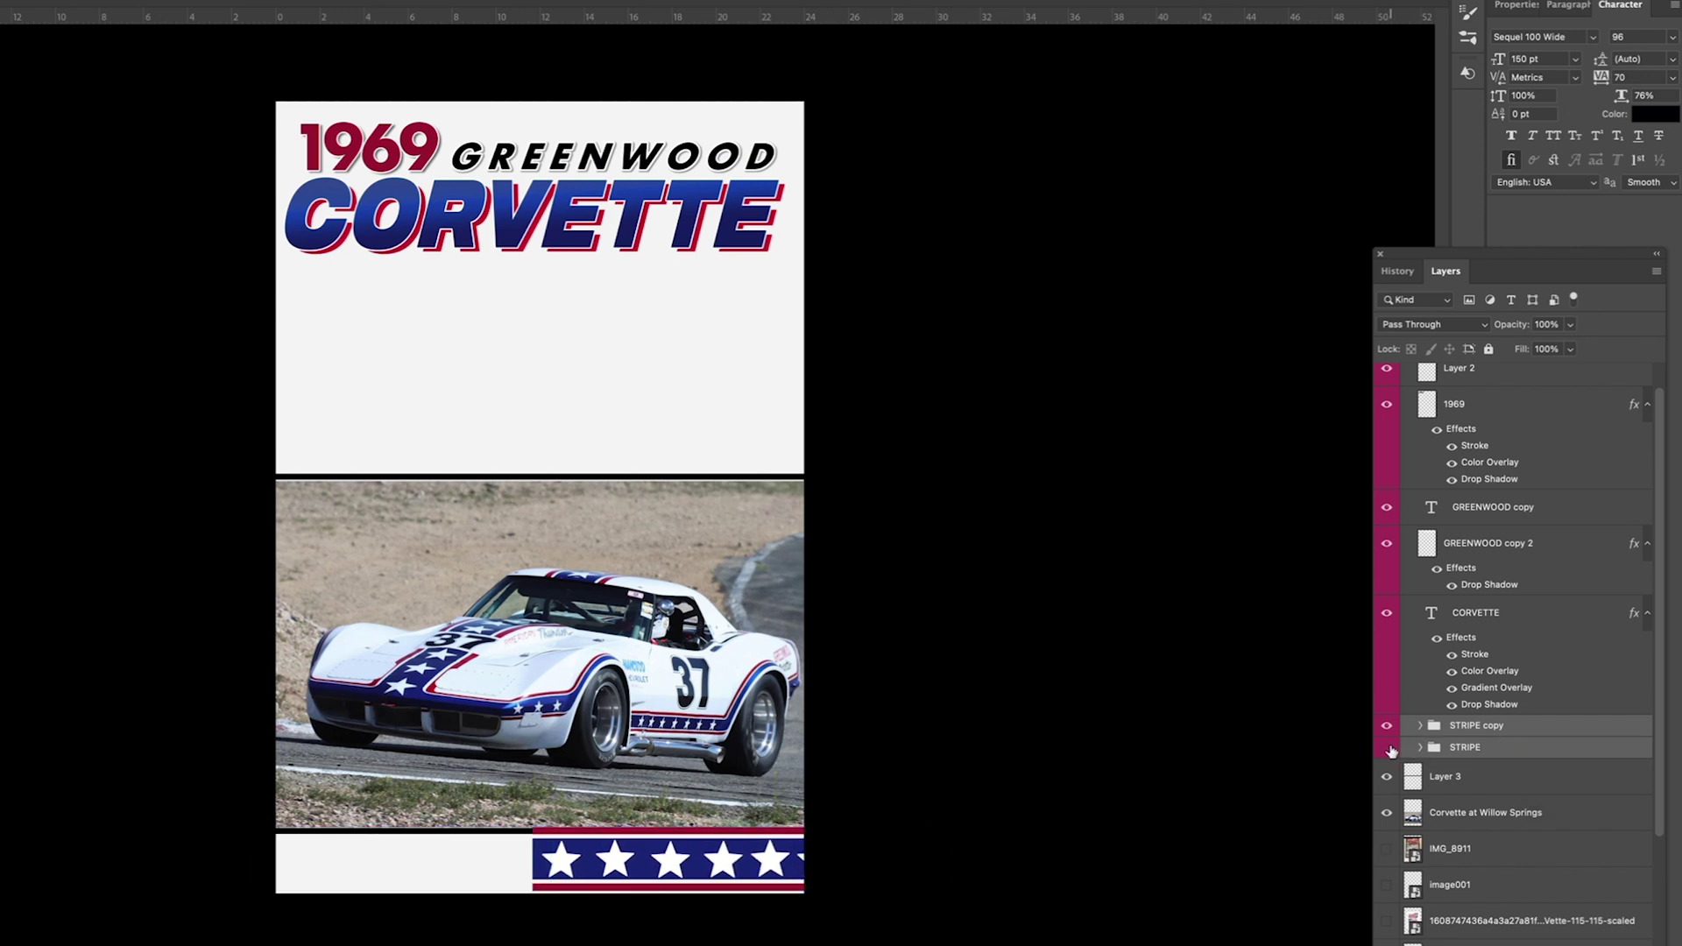
{"action": "left_click", "coordinate": [1420, 725]}
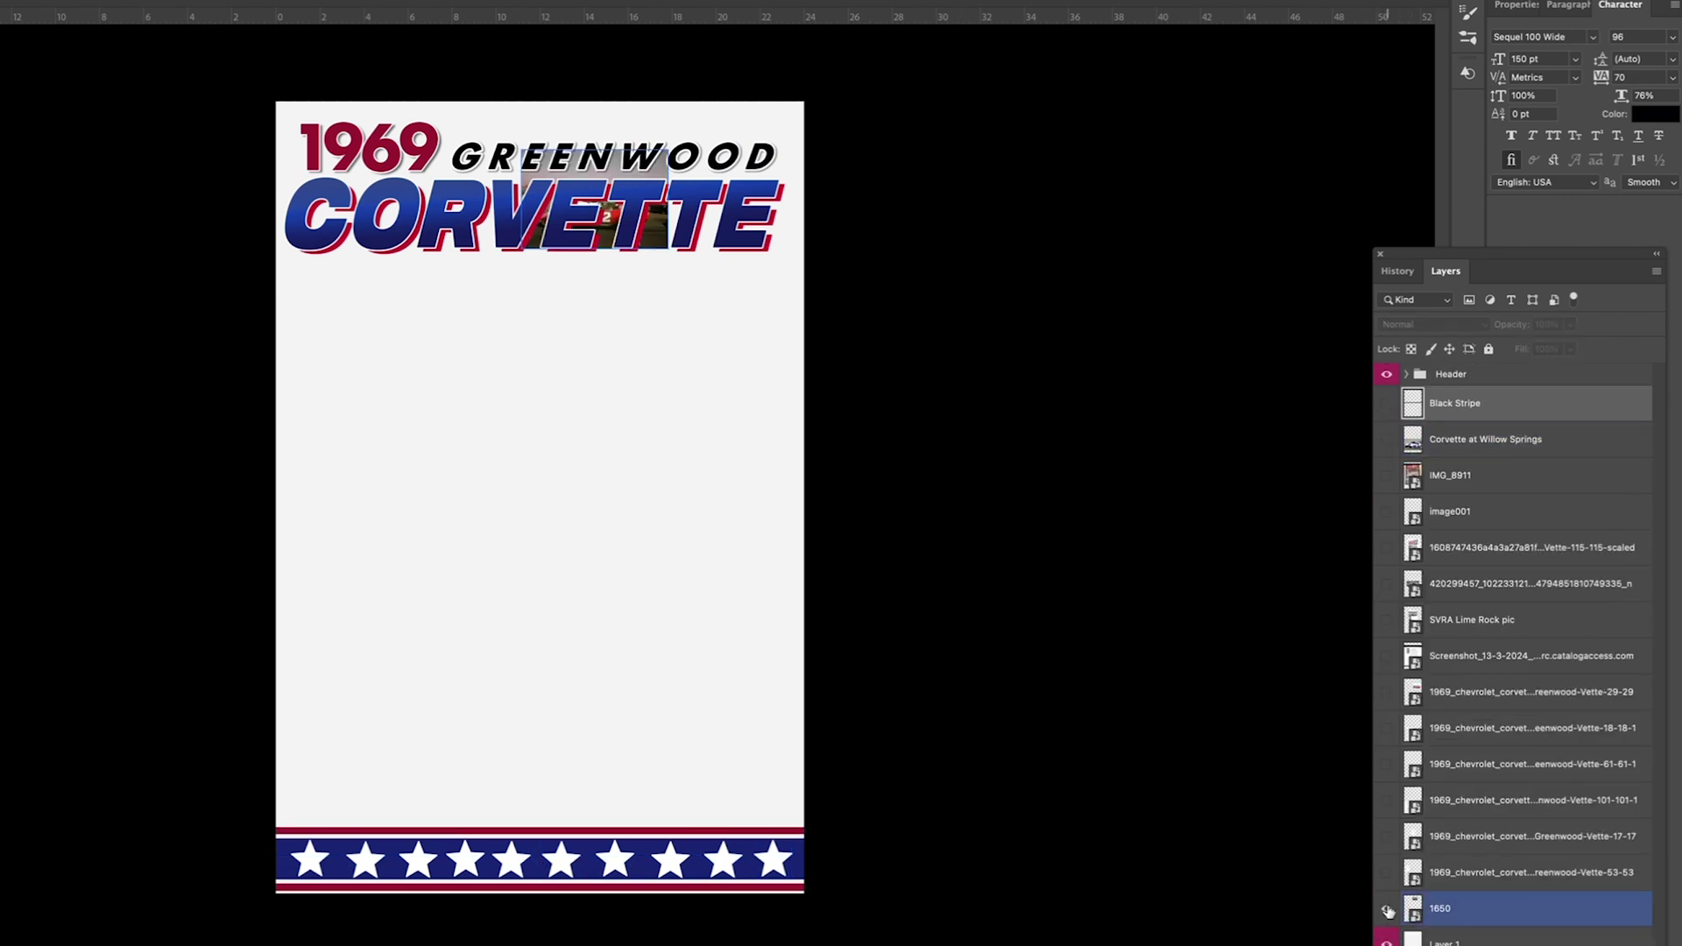
{"action": "left_click_drag", "start_coordinate": [557, 405], "coordinate": [798, 368]}
Step: Resize the red car photo and move it above the bottom stripe
{"action": "key", "text": "super+t"}
{"action": "key", "text": "Return"}
{"action": "left_click_drag", "start_coordinate": [707, 481], "coordinate": [732, 713]}
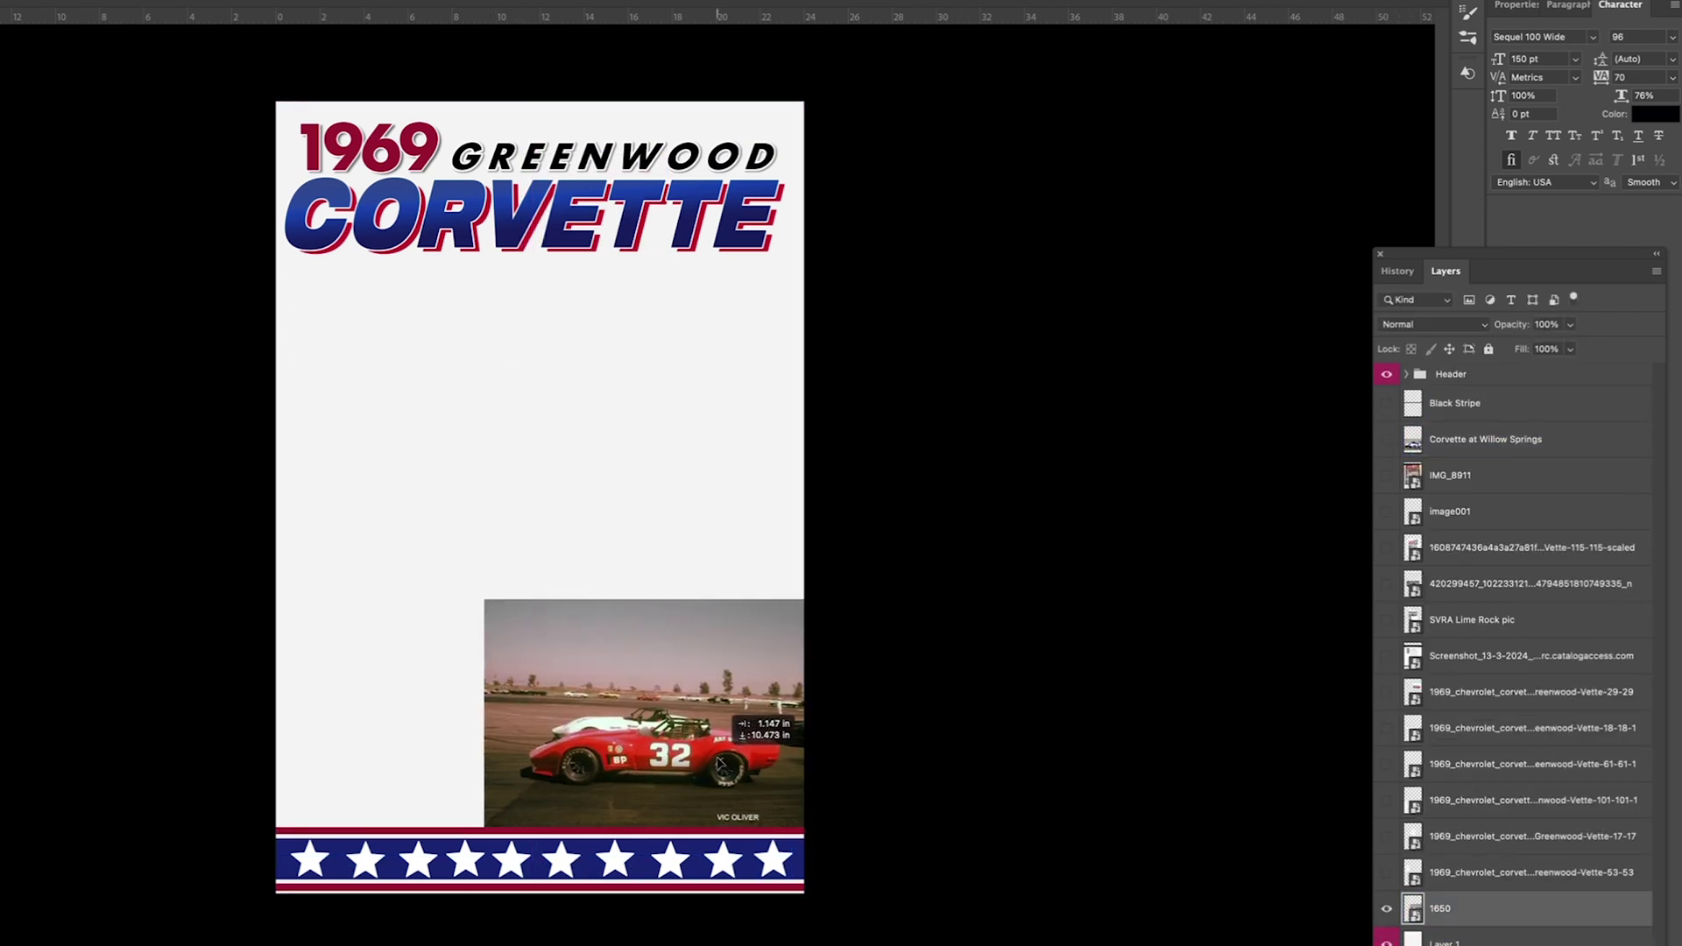
Step: Stretch a crackle texture over the whole poster, fade it to faint gray, and Gaussian-blur it
{"action": "left_click", "coordinate": [1445, 943]}
{"action": "left_click_drag", "start_coordinate": [805, 234], "coordinate": [946, 90]}
{"action": "left_click_drag", "start_coordinate": [274, 762], "coordinate": [131, 905]}
{"action": "key", "text": "Return"}
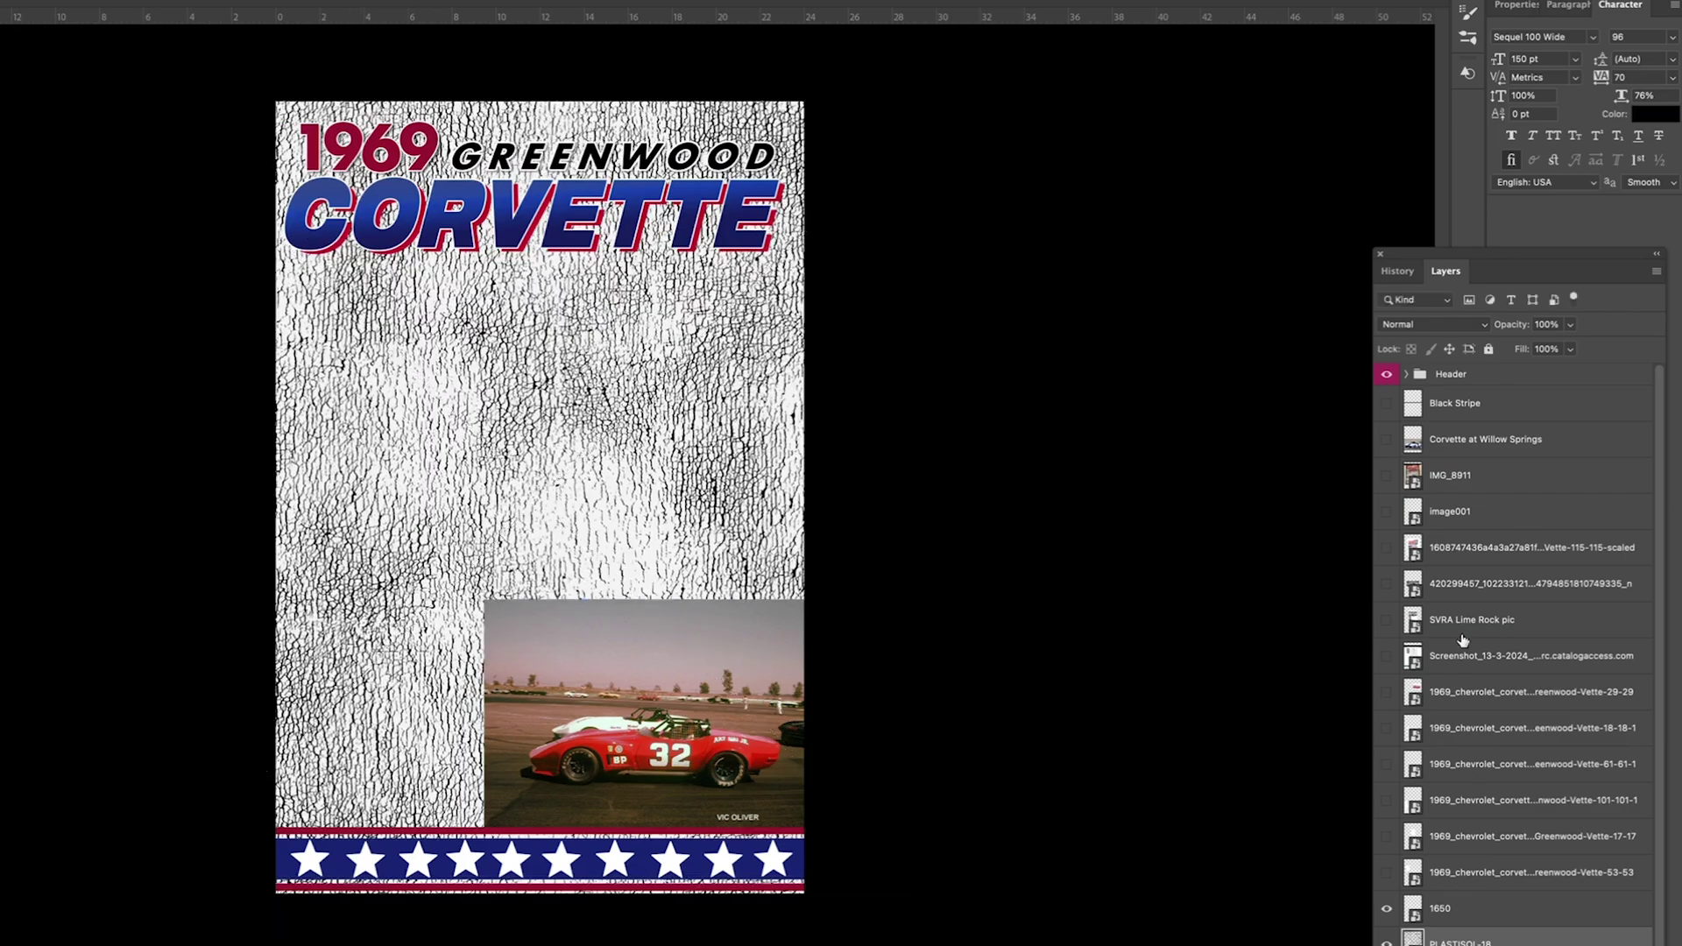
{"action": "key", "text": "1"}
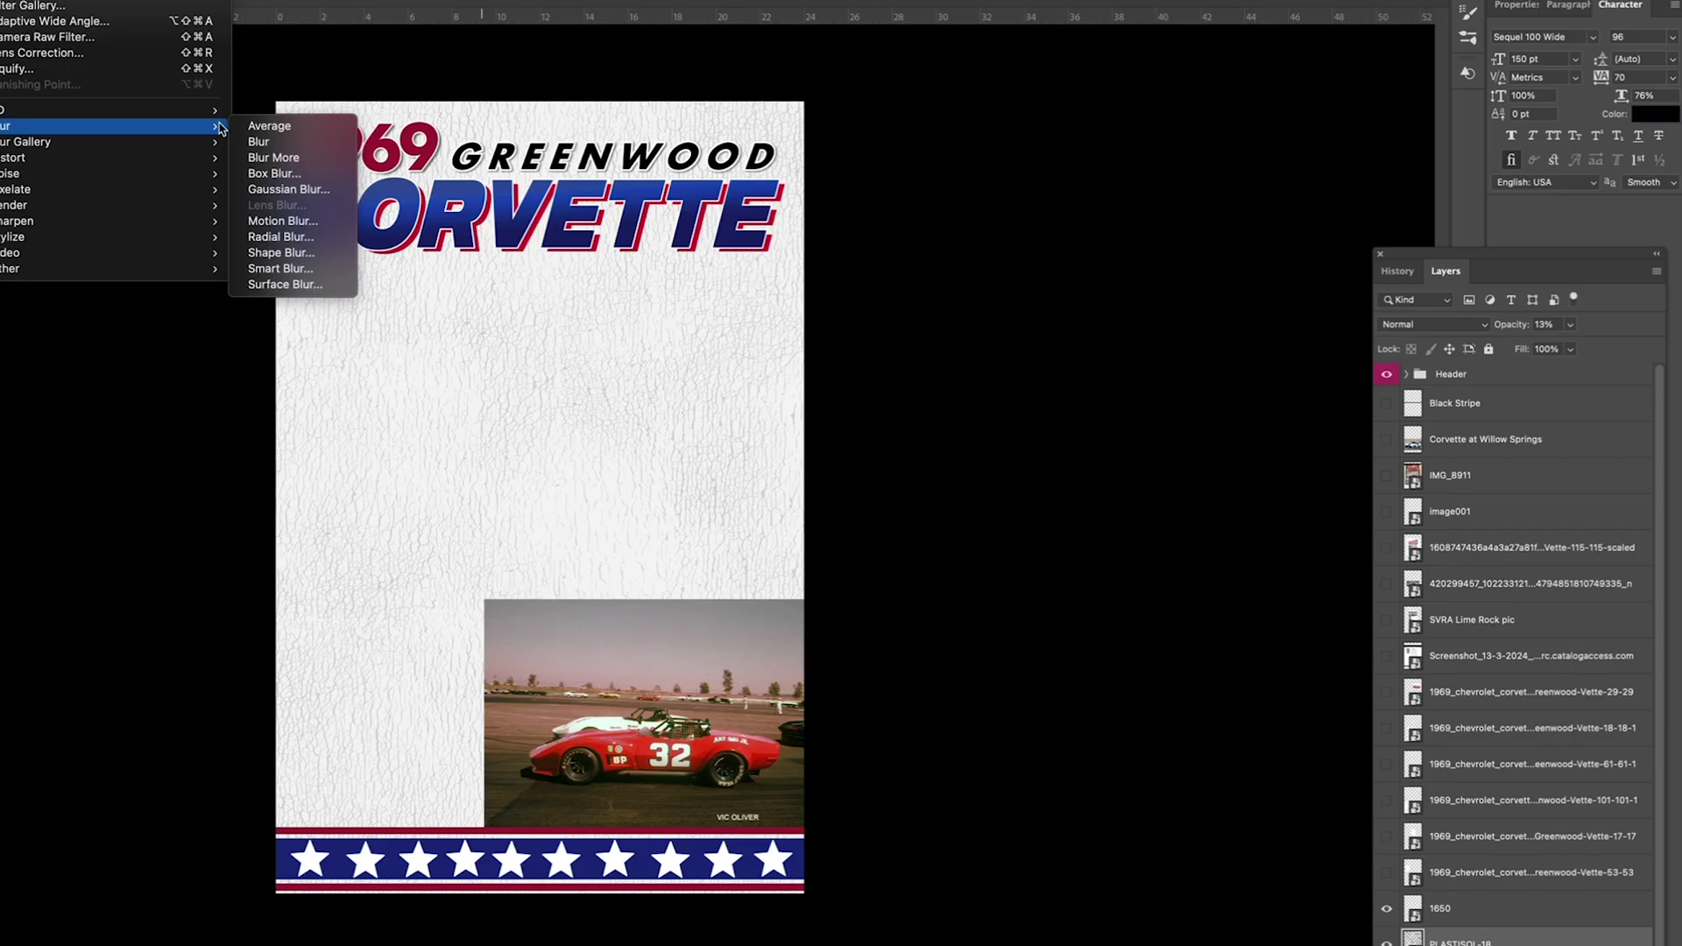
{"action": "left_click", "coordinate": [164, 24]}
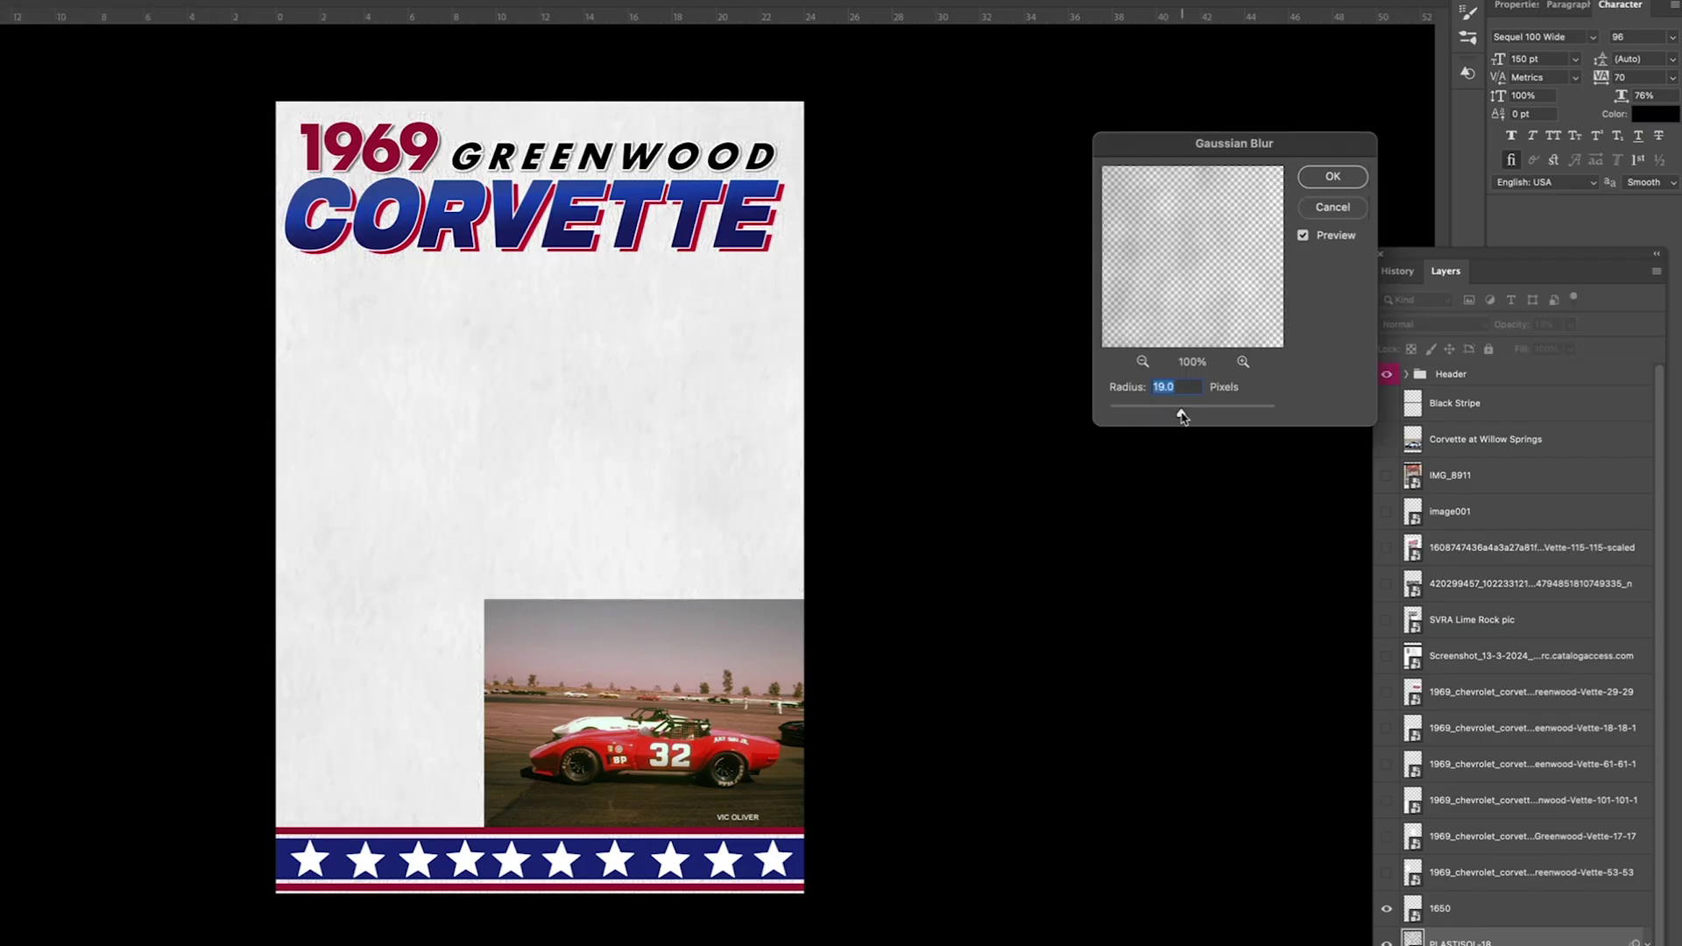
{"action": "key", "text": "Return"}
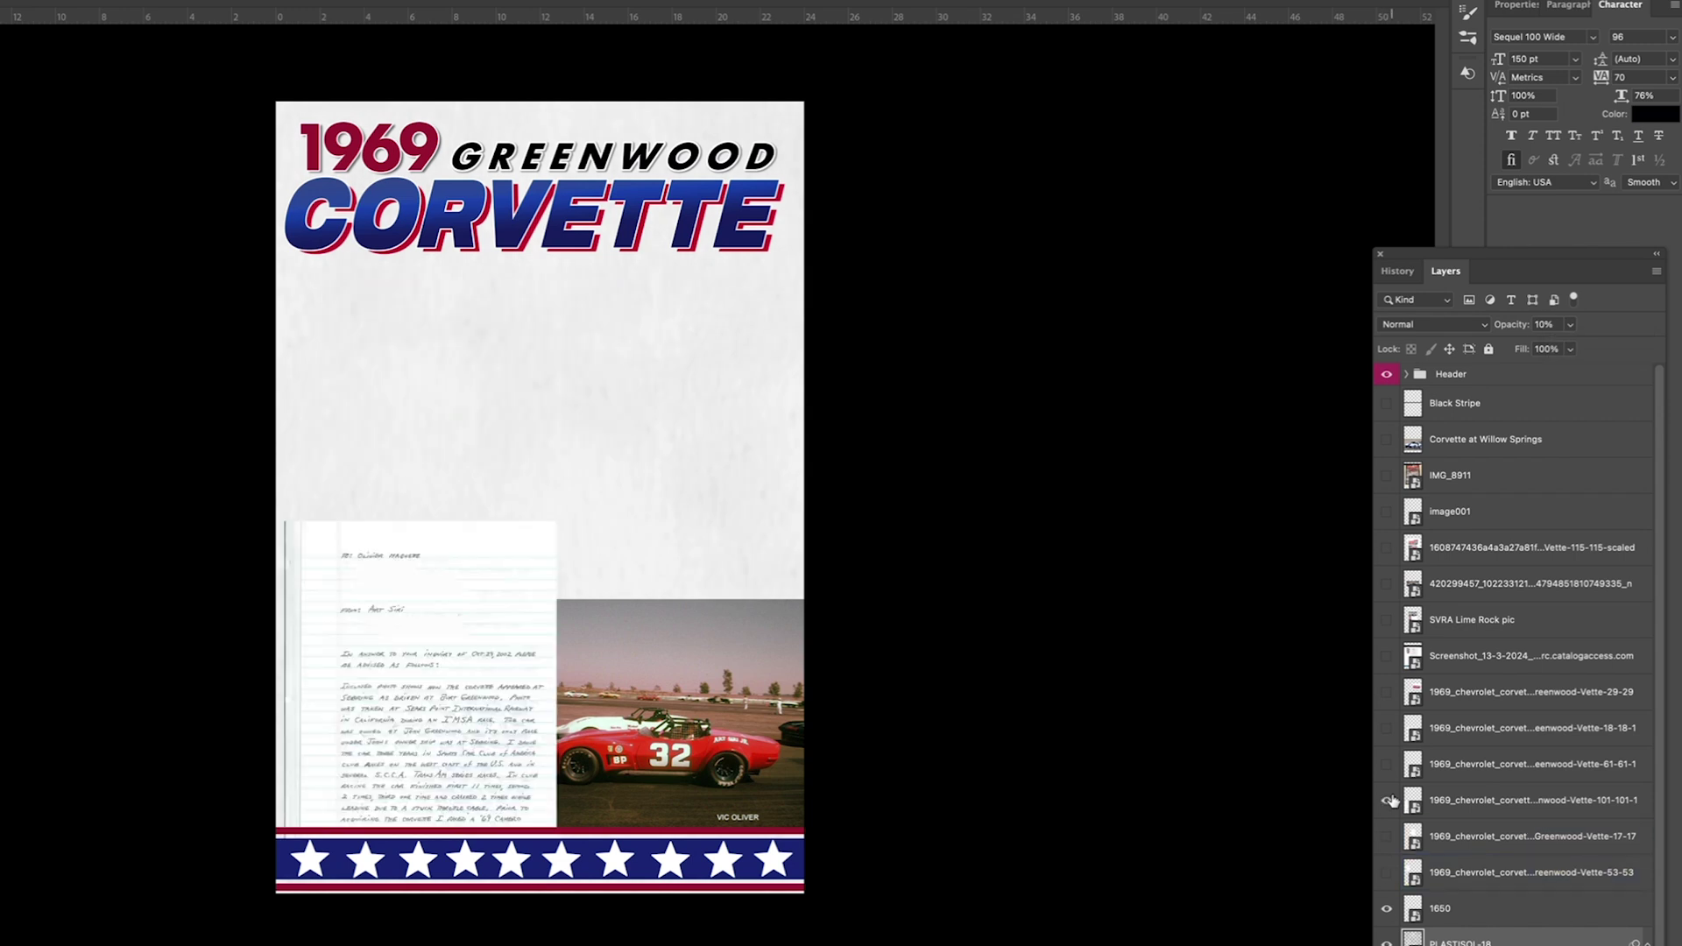
Step: Reveal the scanned page of red car photos, then enlarge and reposition it
{"action": "left_click", "coordinate": [1389, 692]}
{"action": "left_click", "coordinate": [1390, 692]}
{"action": "left_click", "coordinate": [1390, 656]}
{"action": "left_click", "coordinate": [1389, 656]}
{"action": "left_click", "coordinate": [1389, 620]}
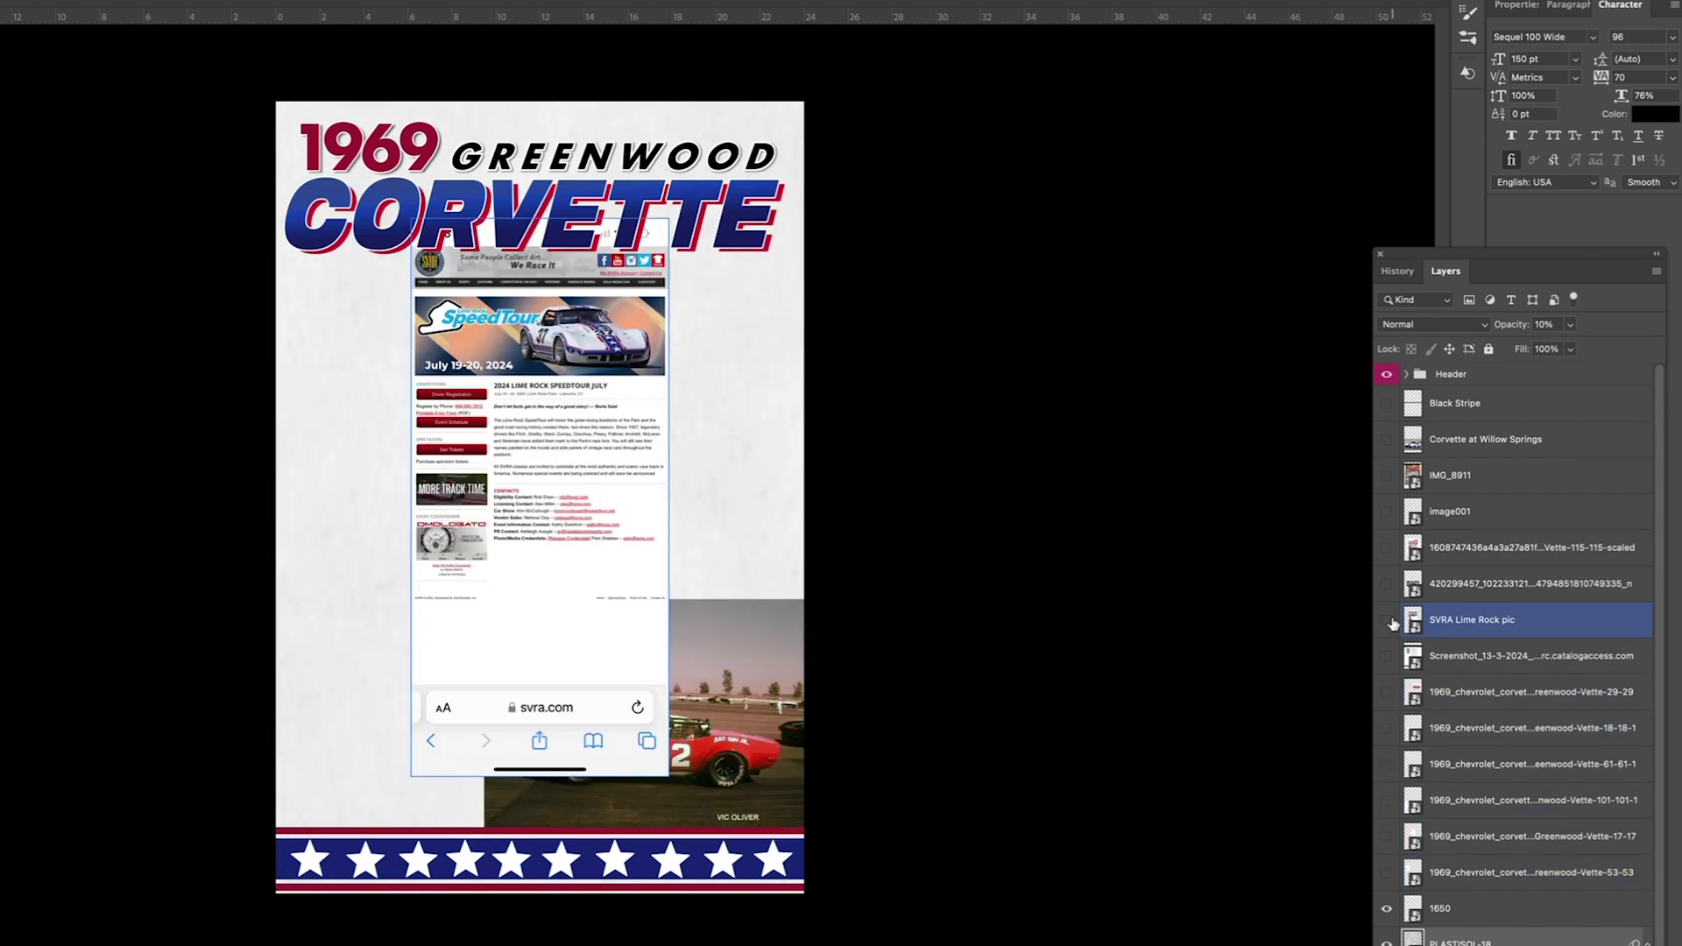
{"action": "left_click", "coordinate": [1389, 620]}
{"action": "double_click", "coordinate": [1390, 585]}
{"action": "left_click", "coordinate": [1392, 548]}
{"action": "left_click", "coordinate": [1454, 547]}
{"action": "key", "text": "ctrl+t"}
{"action": "left_click_drag", "start_coordinate": [776, 192], "coordinate": [827, 145]}
{"action": "left_click_drag", "start_coordinate": [665, 405], "coordinate": [603, 555]}
{"action": "key", "text": "Return"}
{"action": "right_click", "coordinate": [1474, 547]}
{"action": "key", "text": "Escape"}
Step: Cut the lower red car onto its own layer, move it down-left, and hide it
{"action": "left_click_drag", "start_coordinate": [358, 650], "coordinate": [356, 650]}
{"action": "key", "text": "super+shift+j"}
{"action": "left_click_drag", "start_coordinate": [731, 672], "coordinate": [695, 825]}
{"action": "left_click", "coordinate": [1386, 547]}
{"action": "left_click", "coordinate": [1460, 586]}
Step: Cut the upper red car to a new layer, move it up-right, and darken it
{"action": "left_click_drag", "start_coordinate": [691, 325], "coordinate": [457, 479]}
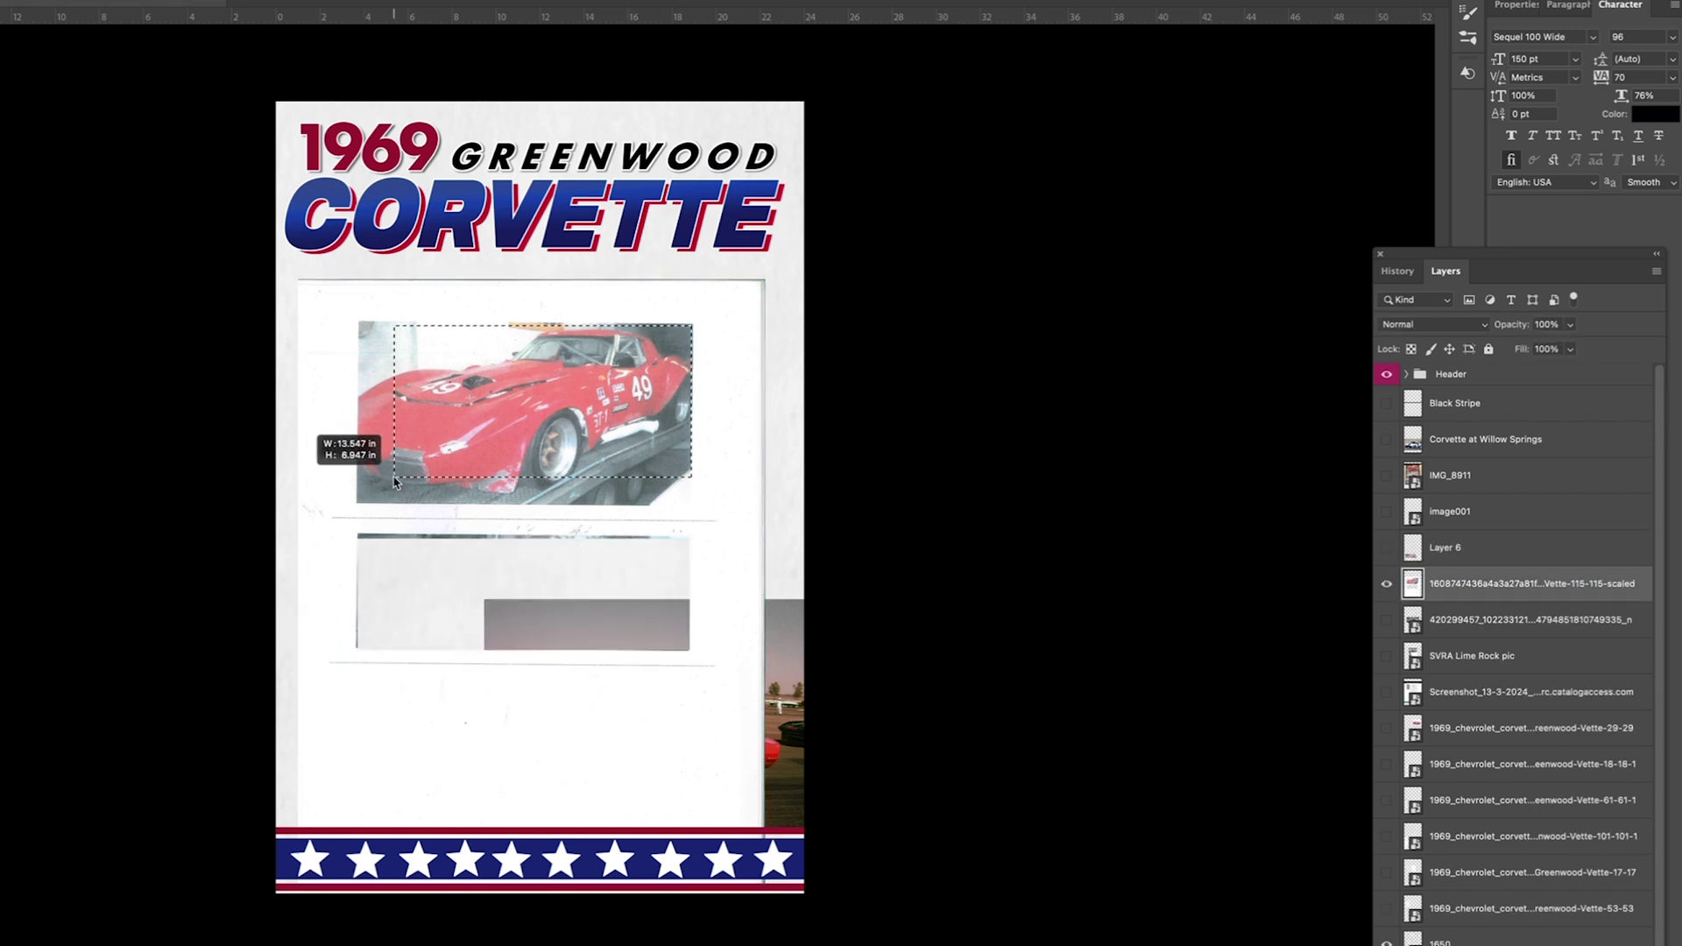
{"action": "key", "text": "super+x"}
{"action": "key", "text": "BackSpace"}
{"action": "key", "text": "super+v"}
{"action": "left_click_drag", "start_coordinate": [680, 431], "coordinate": [745, 301]}
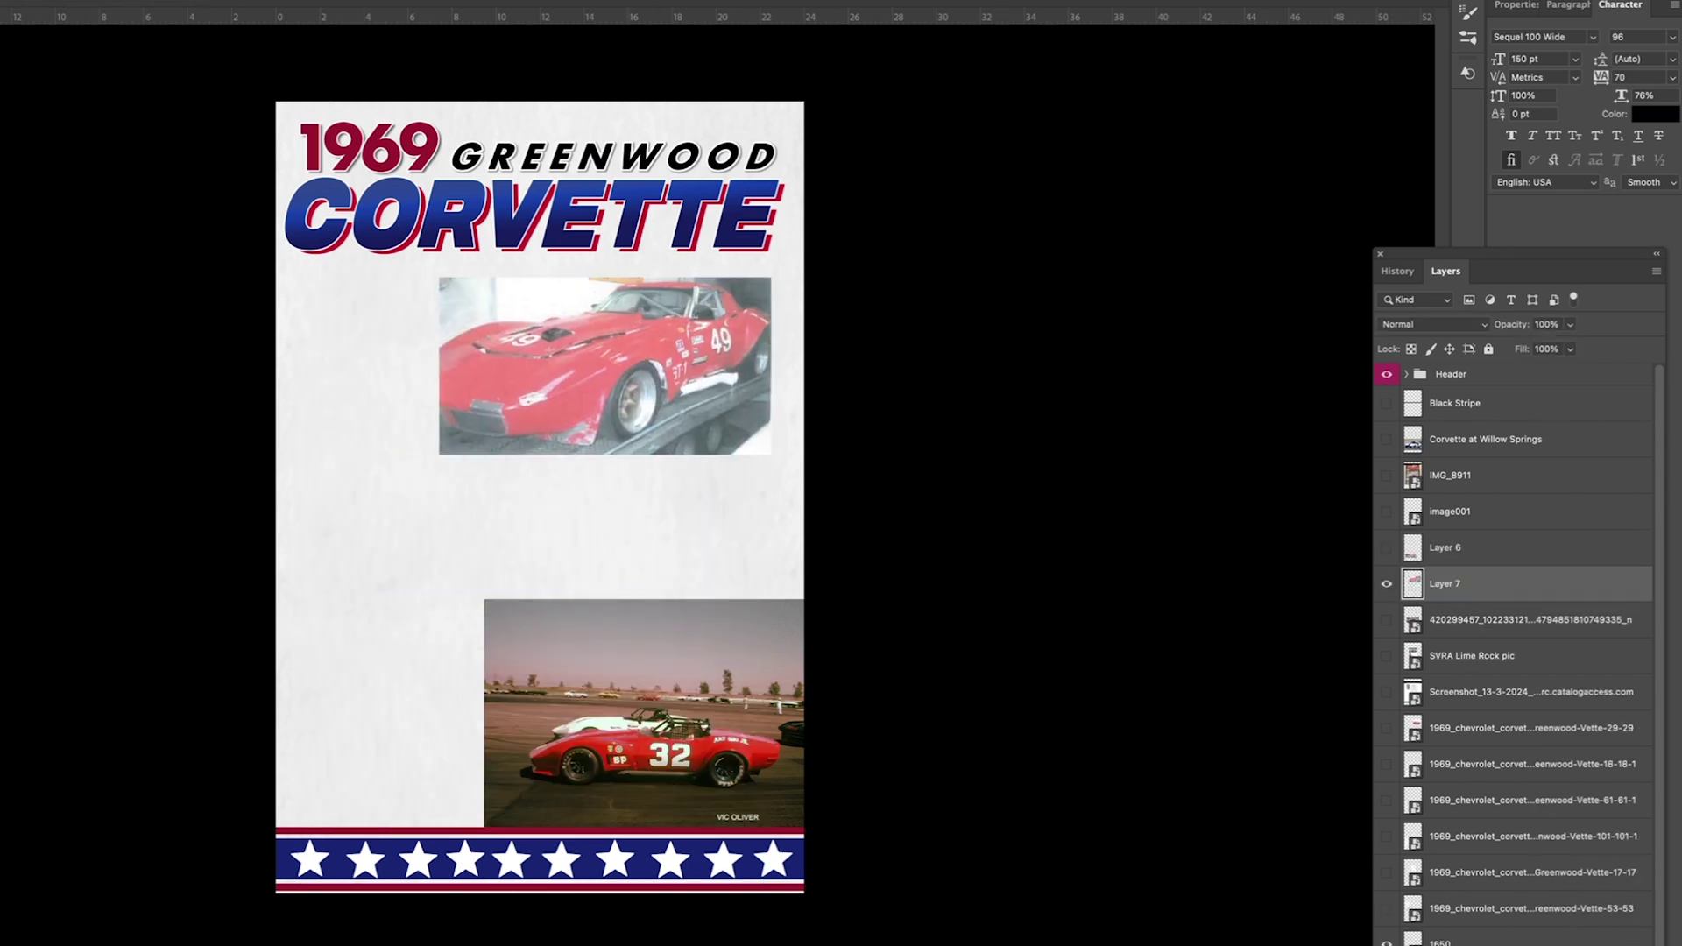
{"action": "left_click", "coordinate": [26, 1]}
{"action": "left_click", "coordinate": [70, 4]}
{"action": "left_click_drag", "start_coordinate": [1185, 128], "coordinate": [1148, 128]}
{"action": "key", "text": "Return"}
{"action": "left_click", "coordinate": [1385, 548]}
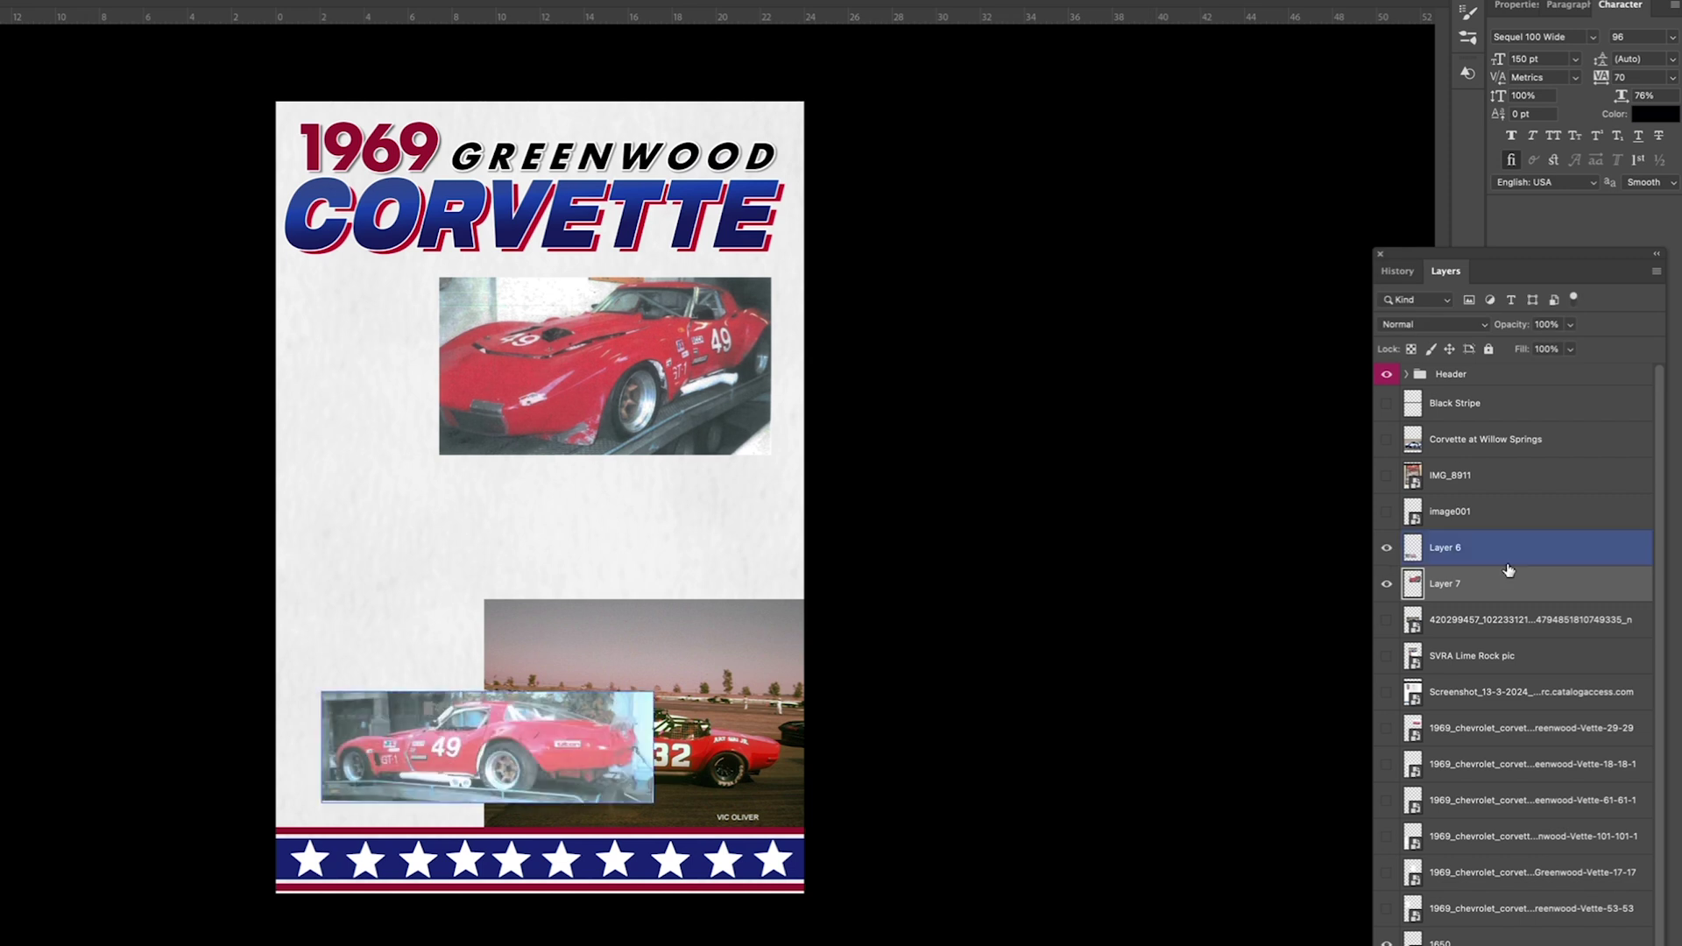
Step: Show the lower car, move it under the top photo, and adjust its brightness
{"action": "left_click", "coordinate": [1445, 547]}
{"action": "left_click_drag", "start_coordinate": [488, 741], "coordinate": [605, 513]}
{"action": "left_click", "coordinate": [26, 2]}
{"action": "left_click", "coordinate": [39, 23]}
{"action": "left_click_drag", "start_coordinate": [1185, 128], "coordinate": [1156, 130]}
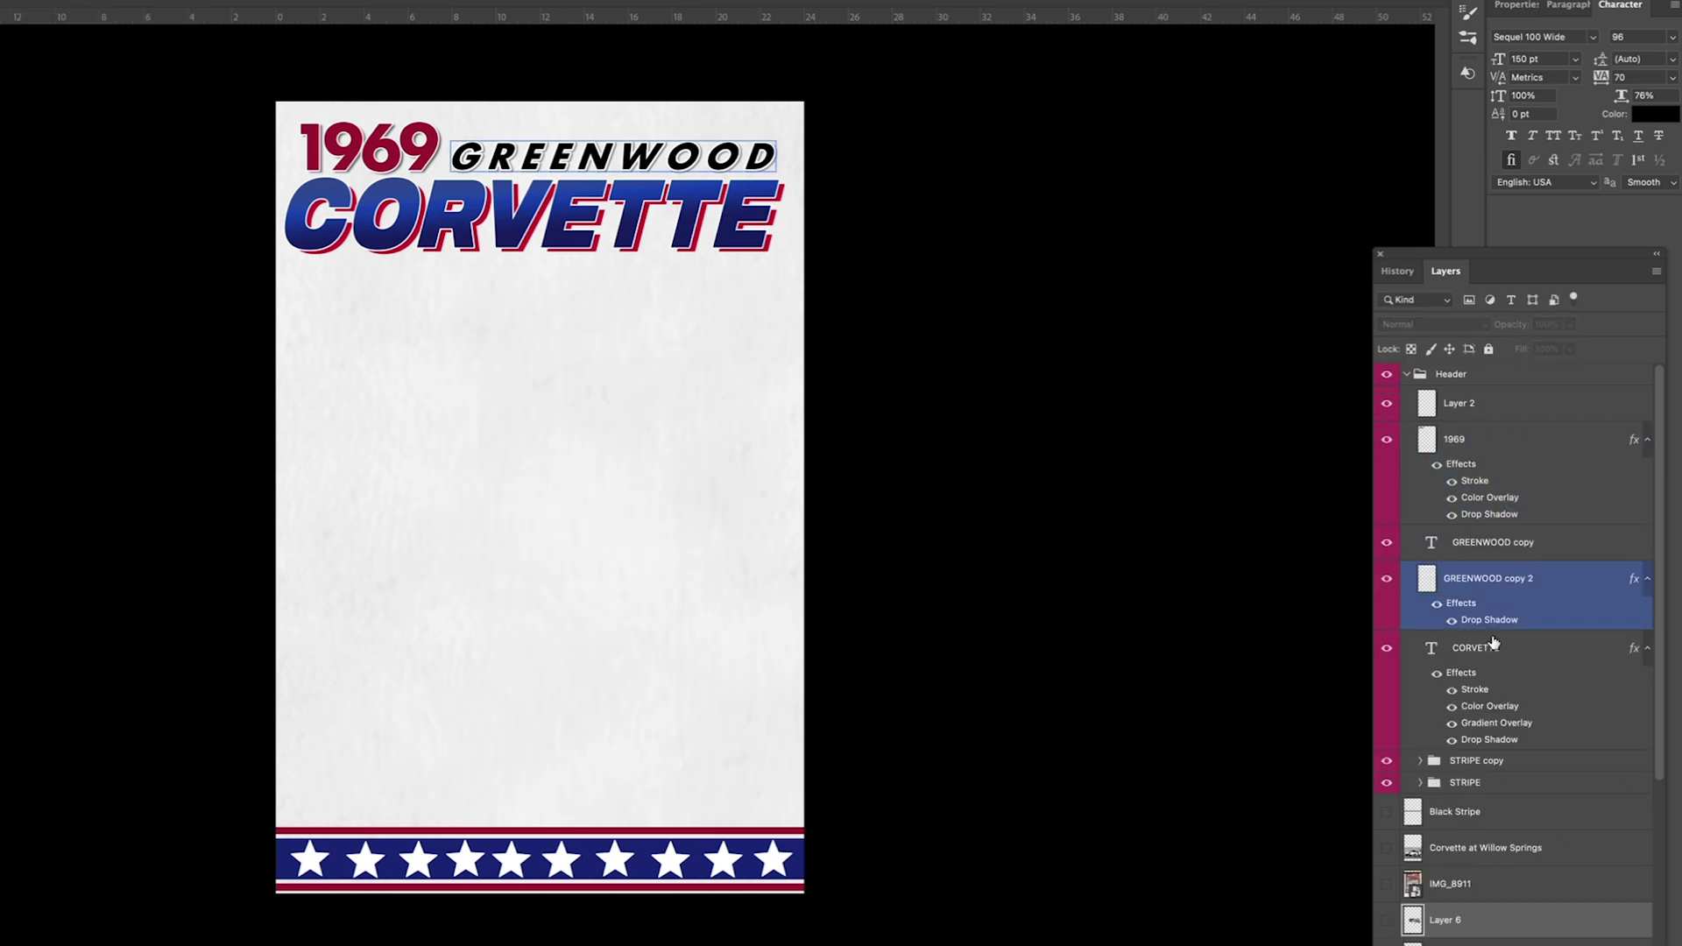
Step: Copy the two STRIPE layers to the top of the poster across the header
{"action": "left_click", "coordinate": [1476, 760]}
{"action": "left_click", "coordinate": [1506, 783], "text": "shift"}
{"action": "left_click_drag", "start_coordinate": [534, 862], "coordinate": [541, 150]}
{"action": "left_click_drag", "start_coordinate": [1476, 760], "coordinate": [1419, 775]}
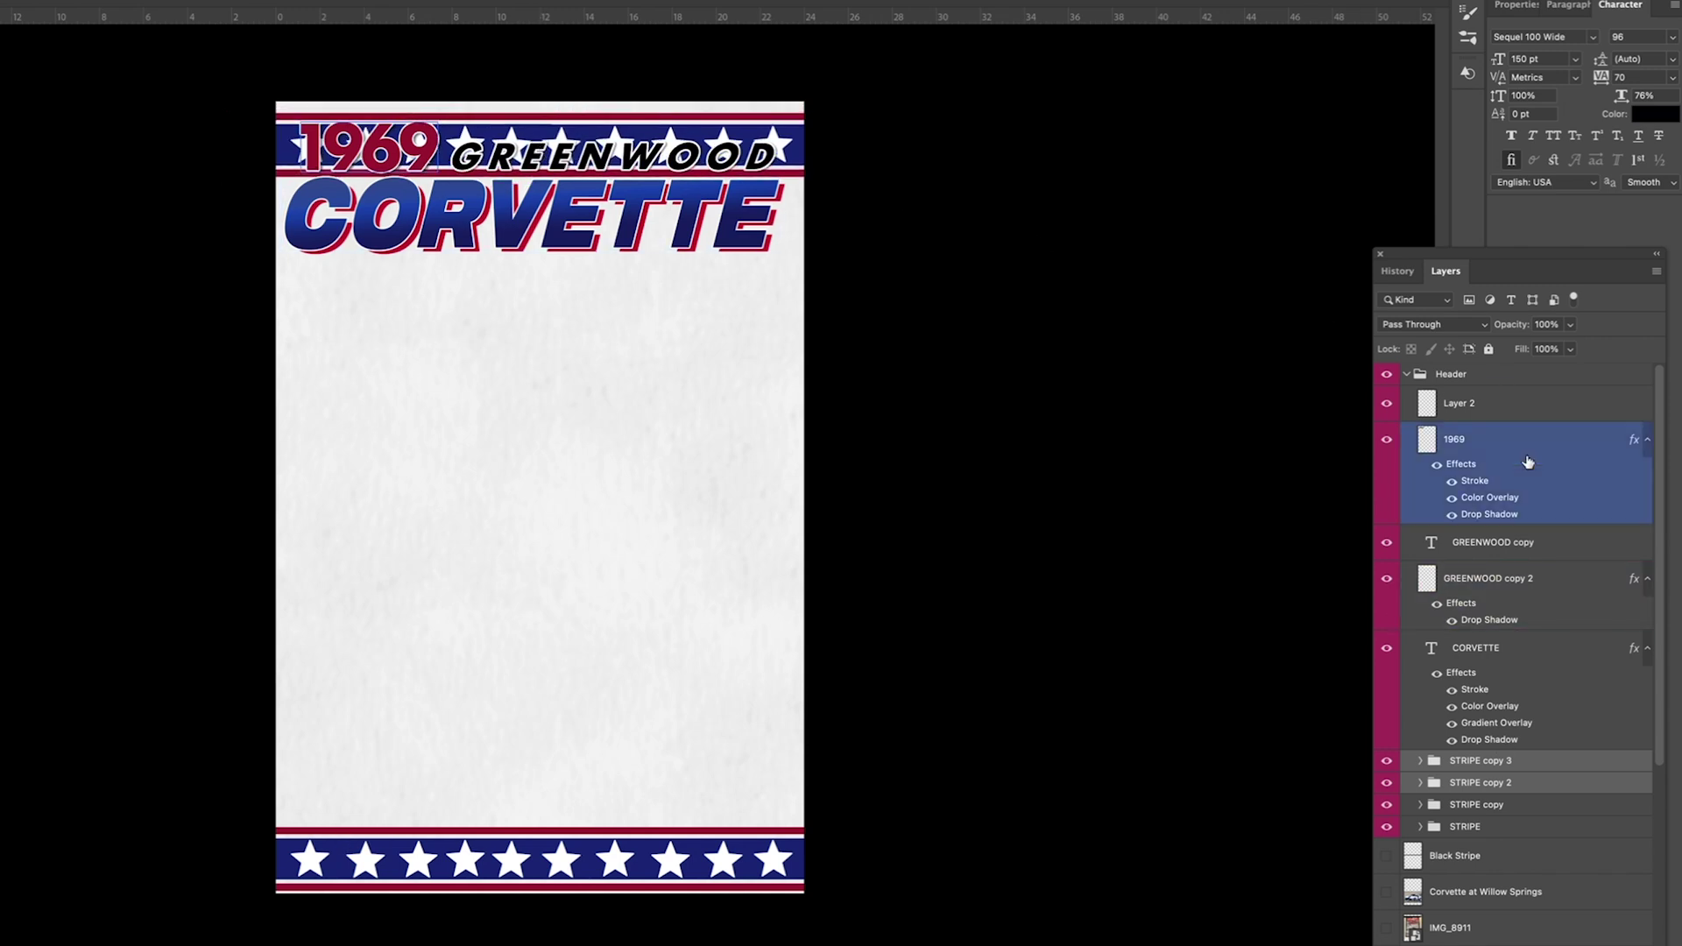
Step: Select the 1969 through CORVETTE title layers; a trial move and stretch is cancelled and undone
{"action": "left_click", "coordinate": [1467, 443]}
{"action": "left_click", "coordinate": [1558, 657], "text": "shift"}
{"action": "left_click_drag", "start_coordinate": [727, 226], "coordinate": [725, 296]}
{"action": "mouse_move", "coordinate": [718, 188]}
{"action": "left_mouse_down"}
{"action": "mouse_move", "coordinate": [717, 142]}
{"action": "mouse_move", "coordinate": [692, 175]}
{"action": "left_mouse_up"}
{"action": "key", "text": "Escape"}
{"action": "key", "text": "super+z"}
{"action": "key", "text": "super+z"}
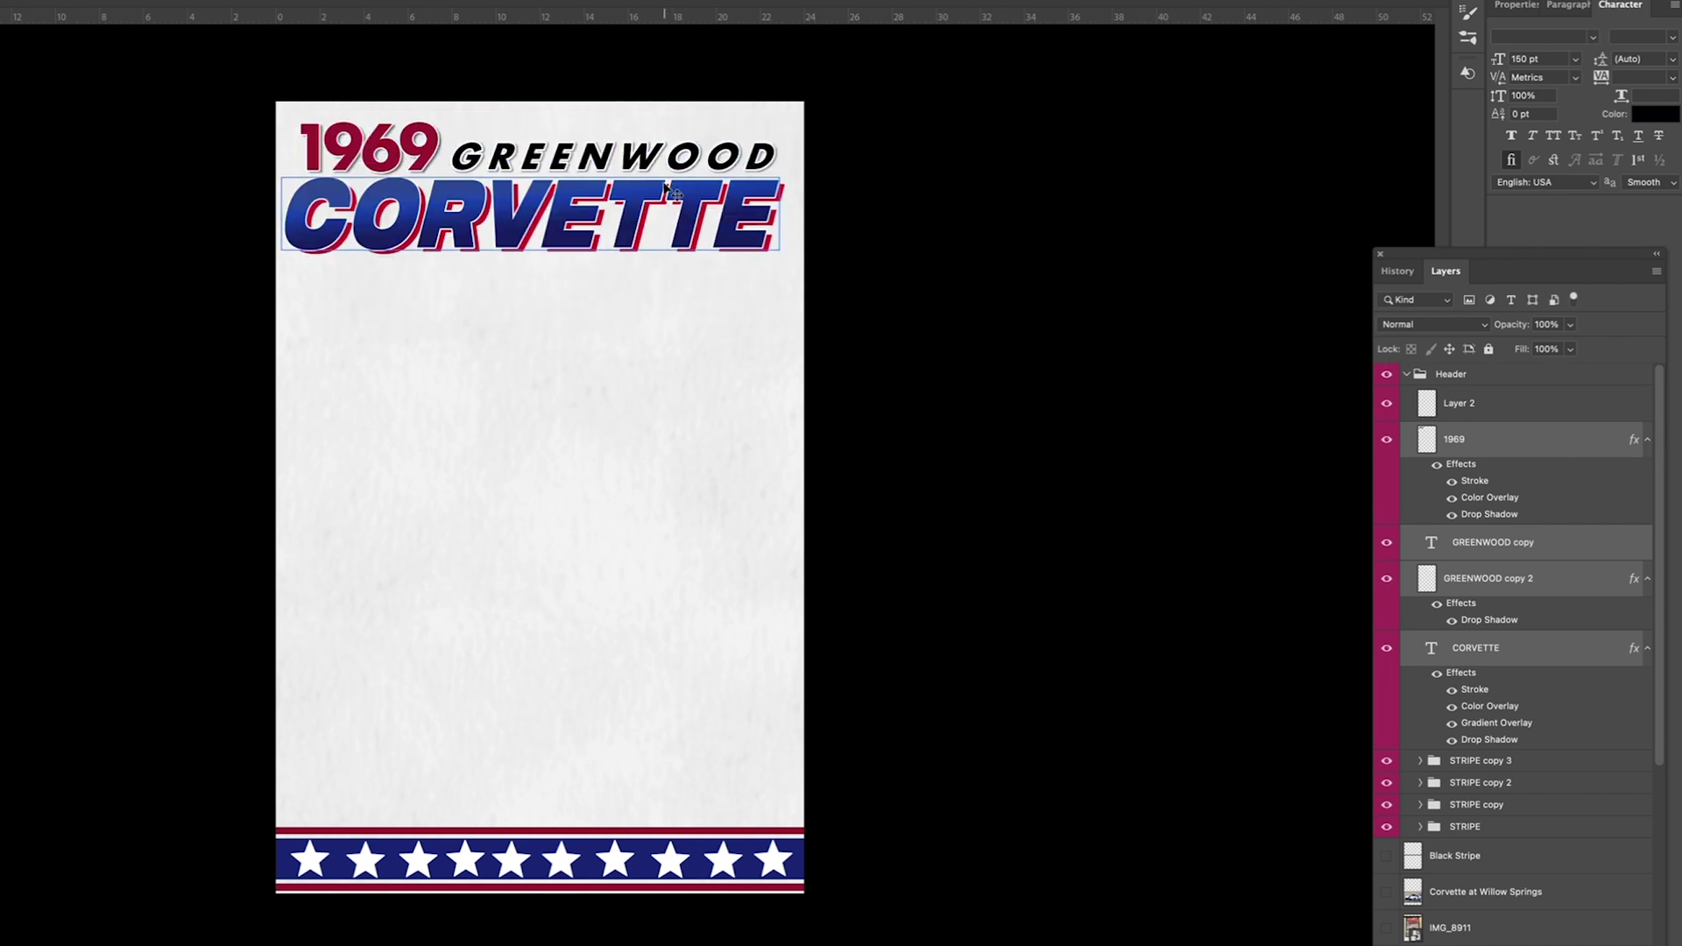
Step: Scale the title down and tilt it counter-clockwise
{"action": "key", "text": "super+t"}
{"action": "left_click_drag", "start_coordinate": [531, 246], "coordinate": [530, 228]}
{"action": "left_click_drag", "start_coordinate": [609, 201], "coordinate": [615, 204]}
{"action": "left_click_drag", "start_coordinate": [755, 174], "coordinate": [708, 166]}
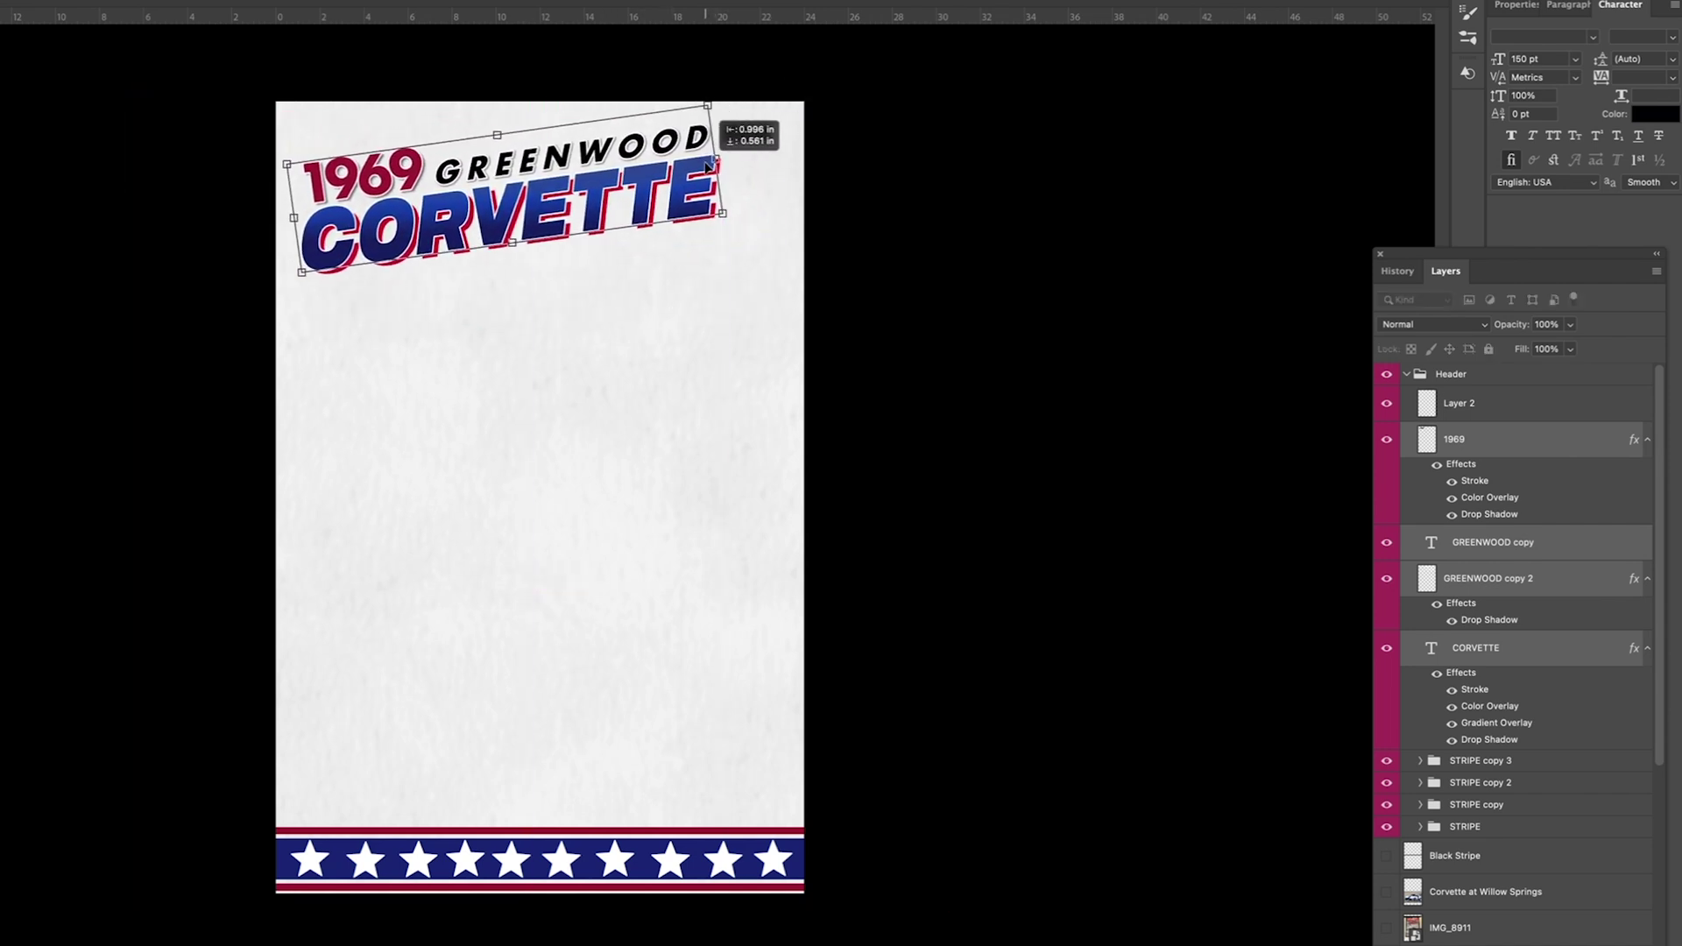
{"action": "key", "text": "Return"}
Step: Merge the STRIPE copy layers and move the stripe up under the title
{"action": "left_click", "coordinate": [1537, 805]}
{"action": "left_click", "coordinate": [1521, 761]}
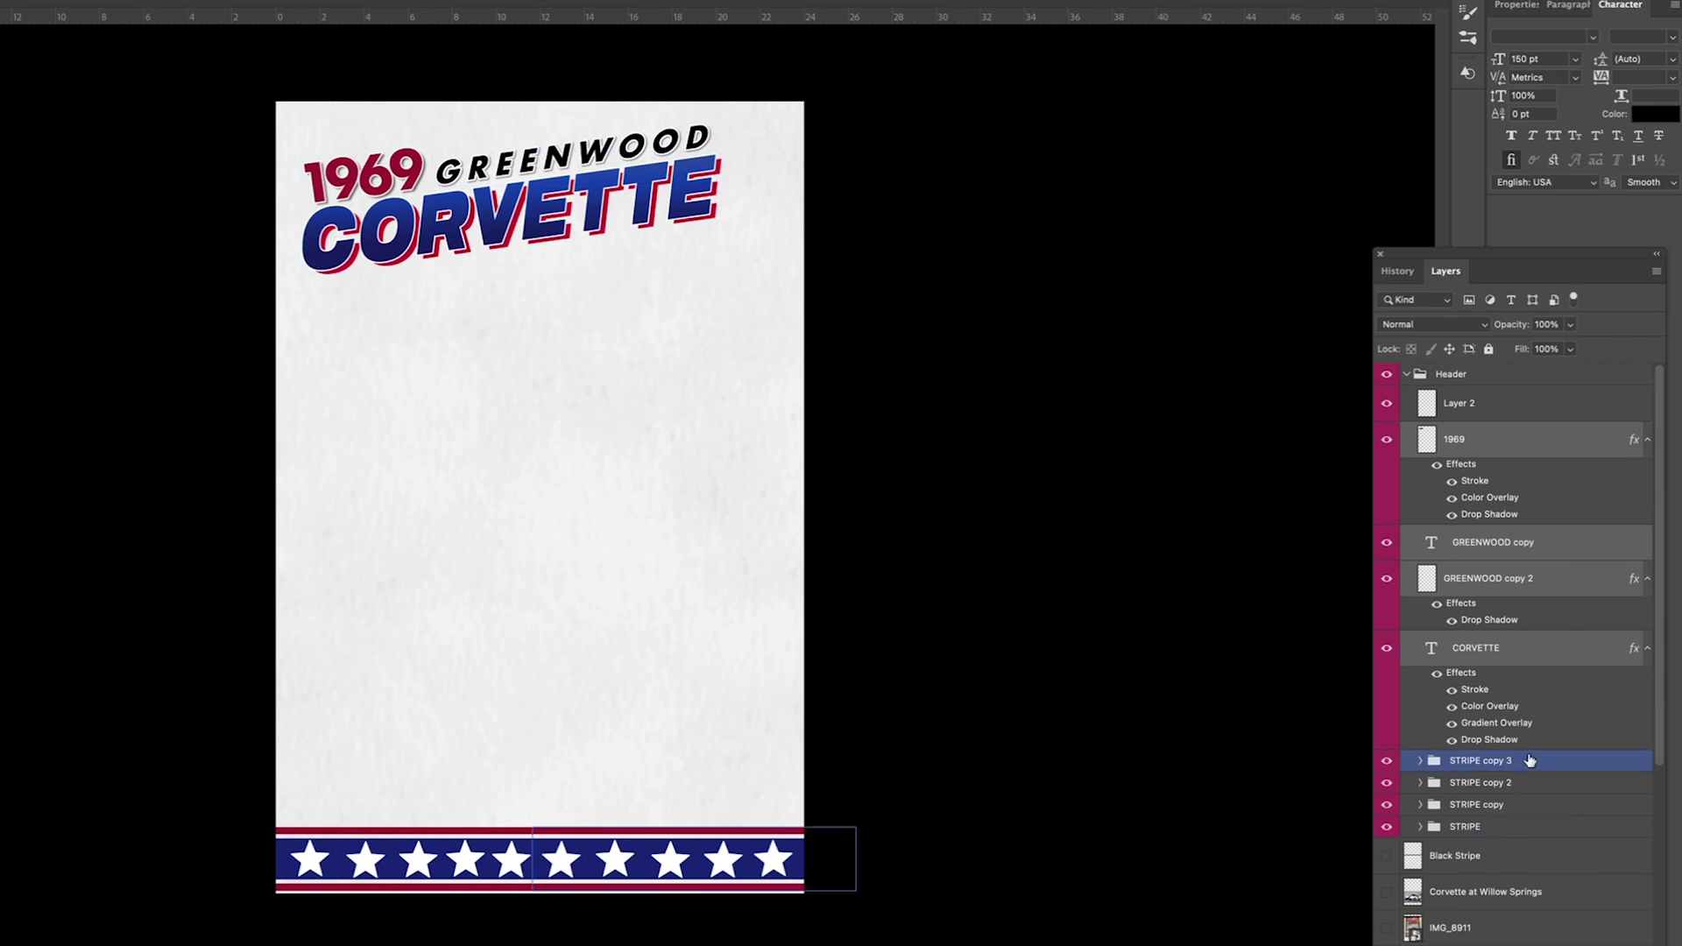
{"action": "right_click", "coordinate": [1524, 761]}
{"action": "left_click", "coordinate": [1568, 760]}
{"action": "left_click_drag", "start_coordinate": [736, 861], "coordinate": [651, 94]}
Step: Cancel and hide the merged stripe, then give the Header group a 31%-opacity drop shadow
{"action": "key", "text": "Escape"}
{"action": "key", "text": "ctrl+comma"}
{"action": "left_click", "coordinate": [1407, 374]}
{"action": "double_click", "coordinate": [1490, 376]}
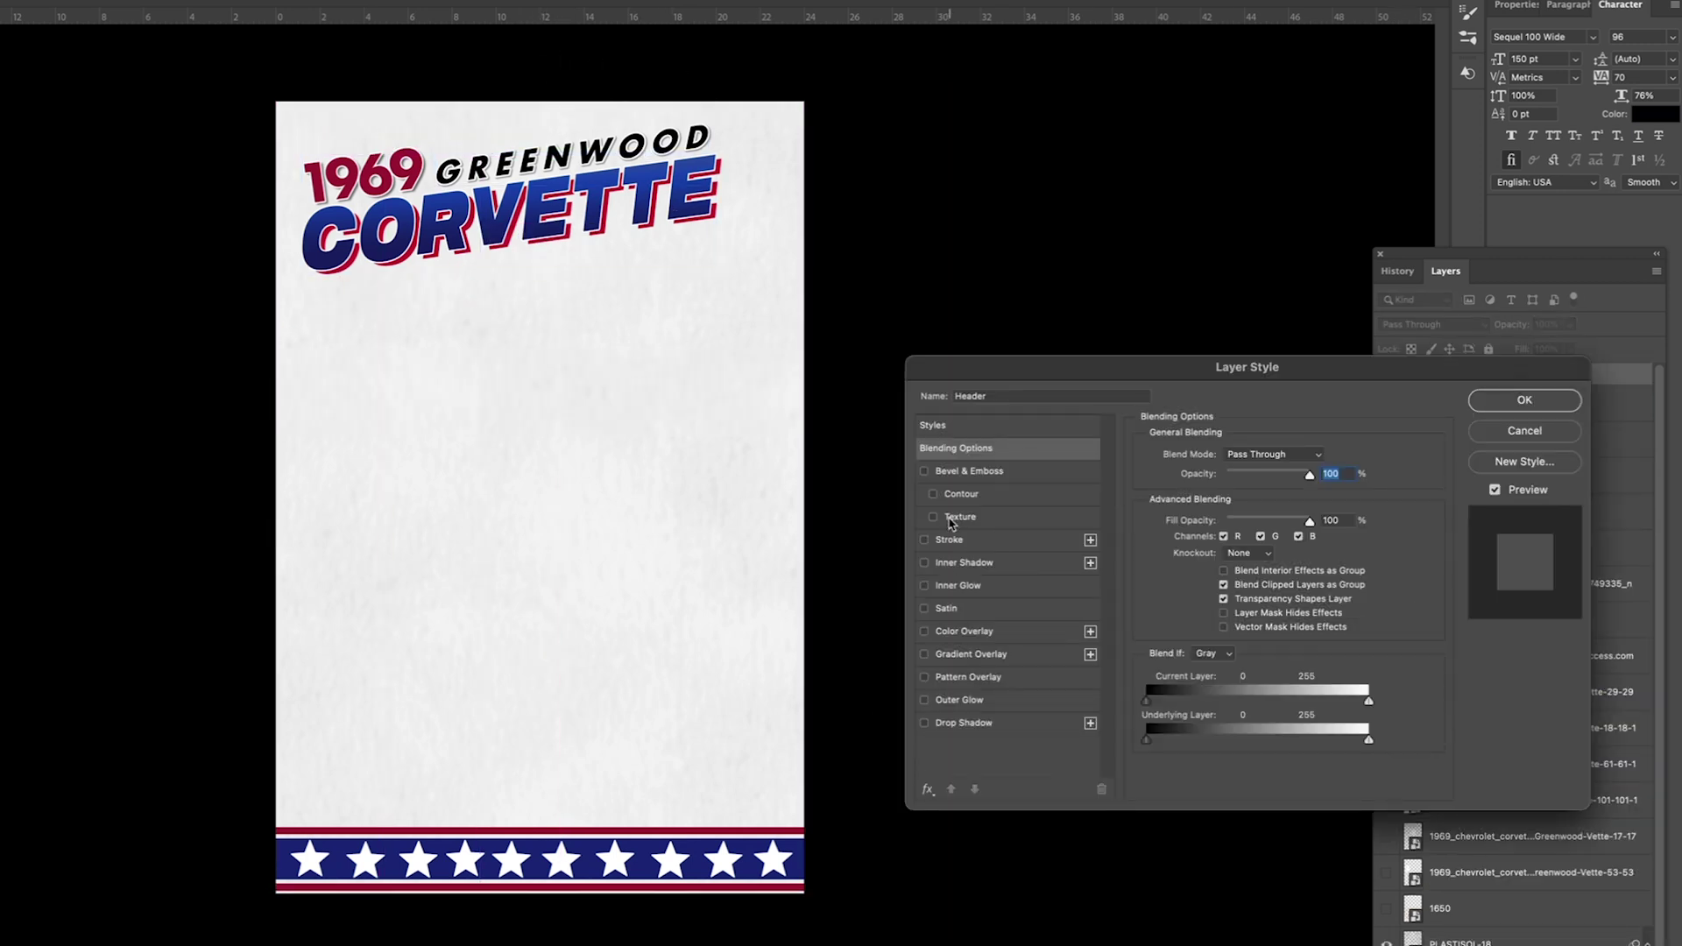
{"action": "left_click", "coordinate": [937, 725]}
{"action": "left_click_drag", "start_coordinate": [1251, 480], "coordinate": [1231, 481]}
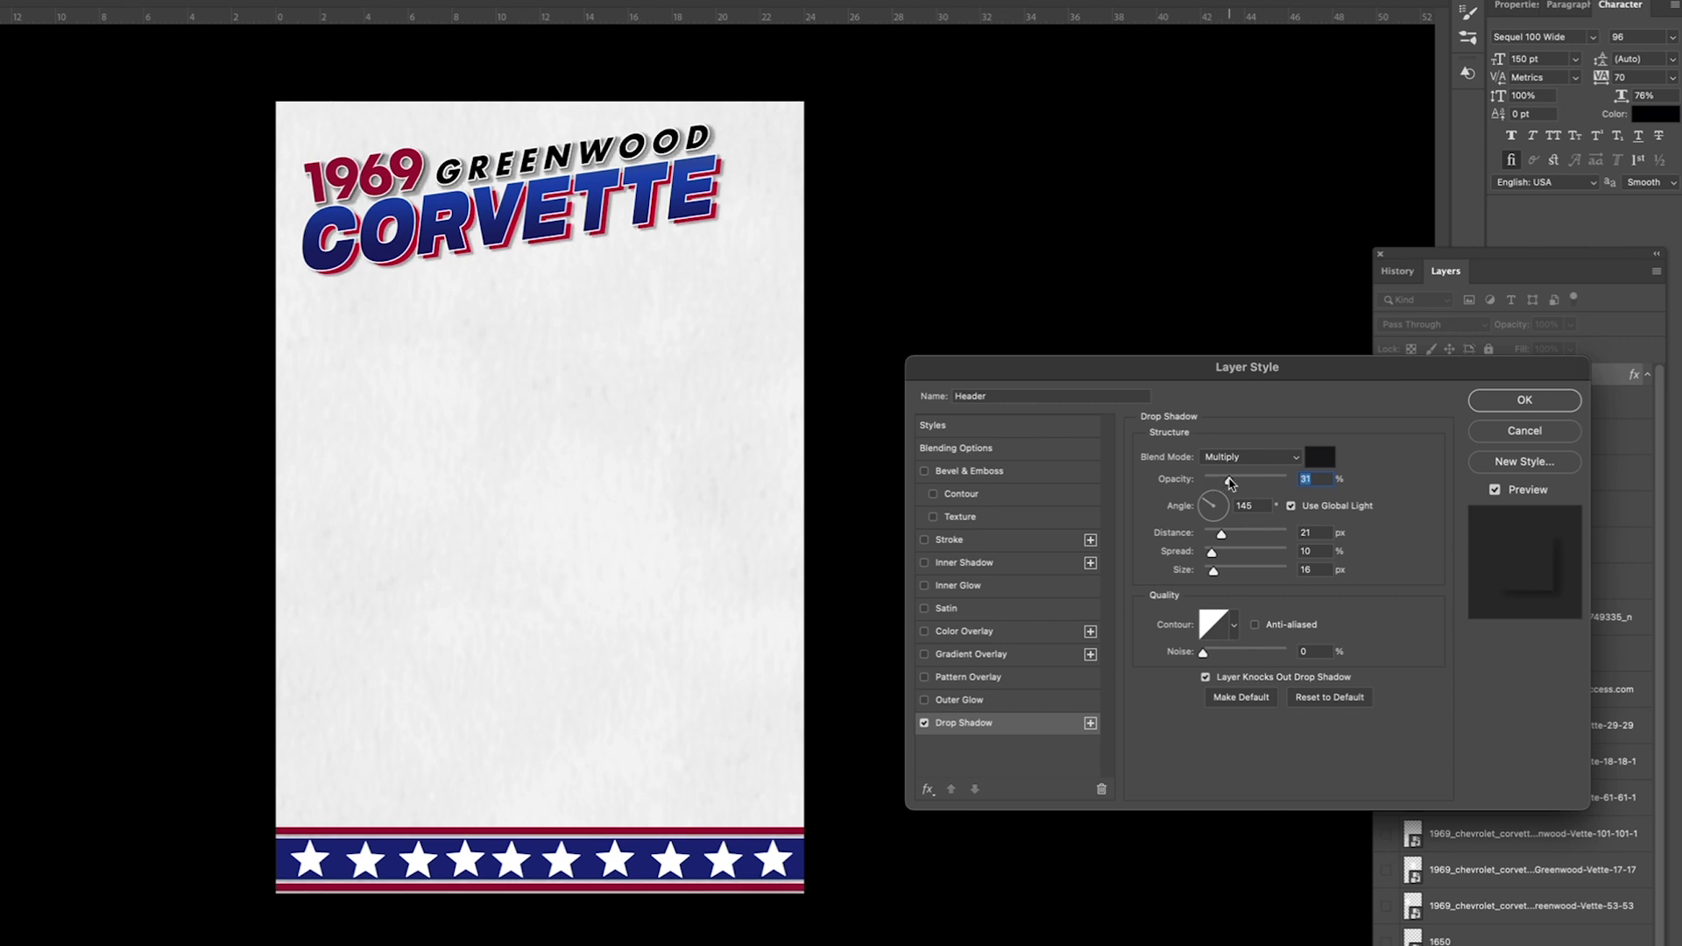
{"action": "key", "text": "Return"}
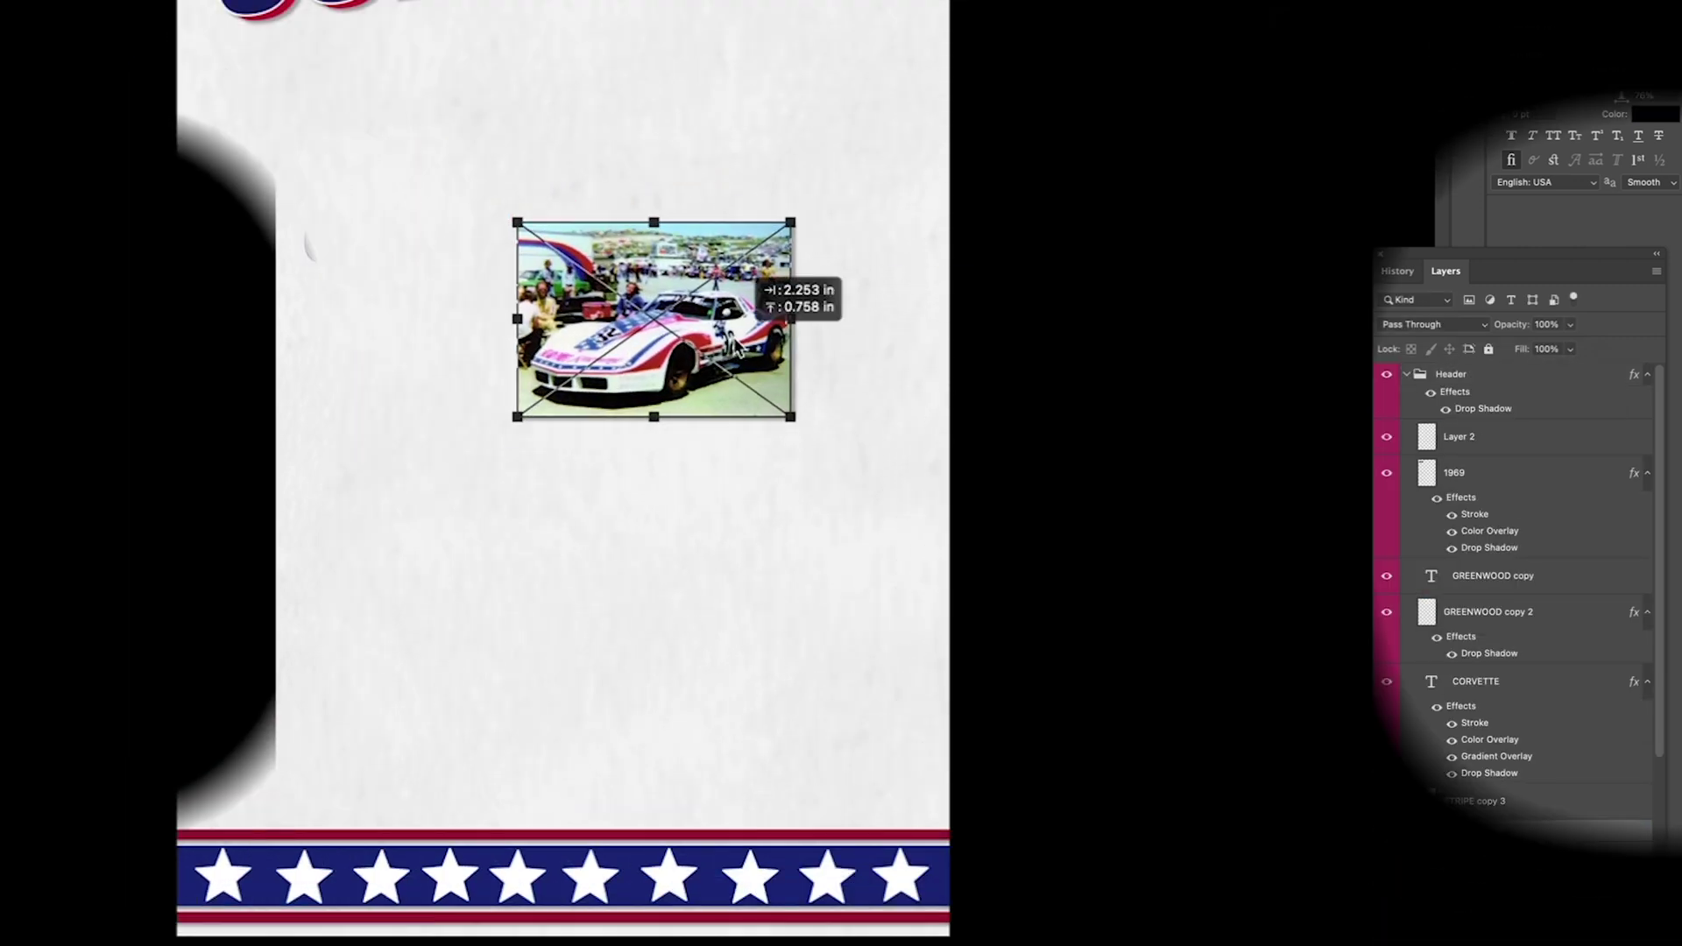
Step: Move the white #32 photo left, darken it to brightness -39 and reduce its saturation
{"action": "left_click_drag", "start_coordinate": [828, 574], "coordinate": [407, 551]}
{"action": "key", "text": "Return"}
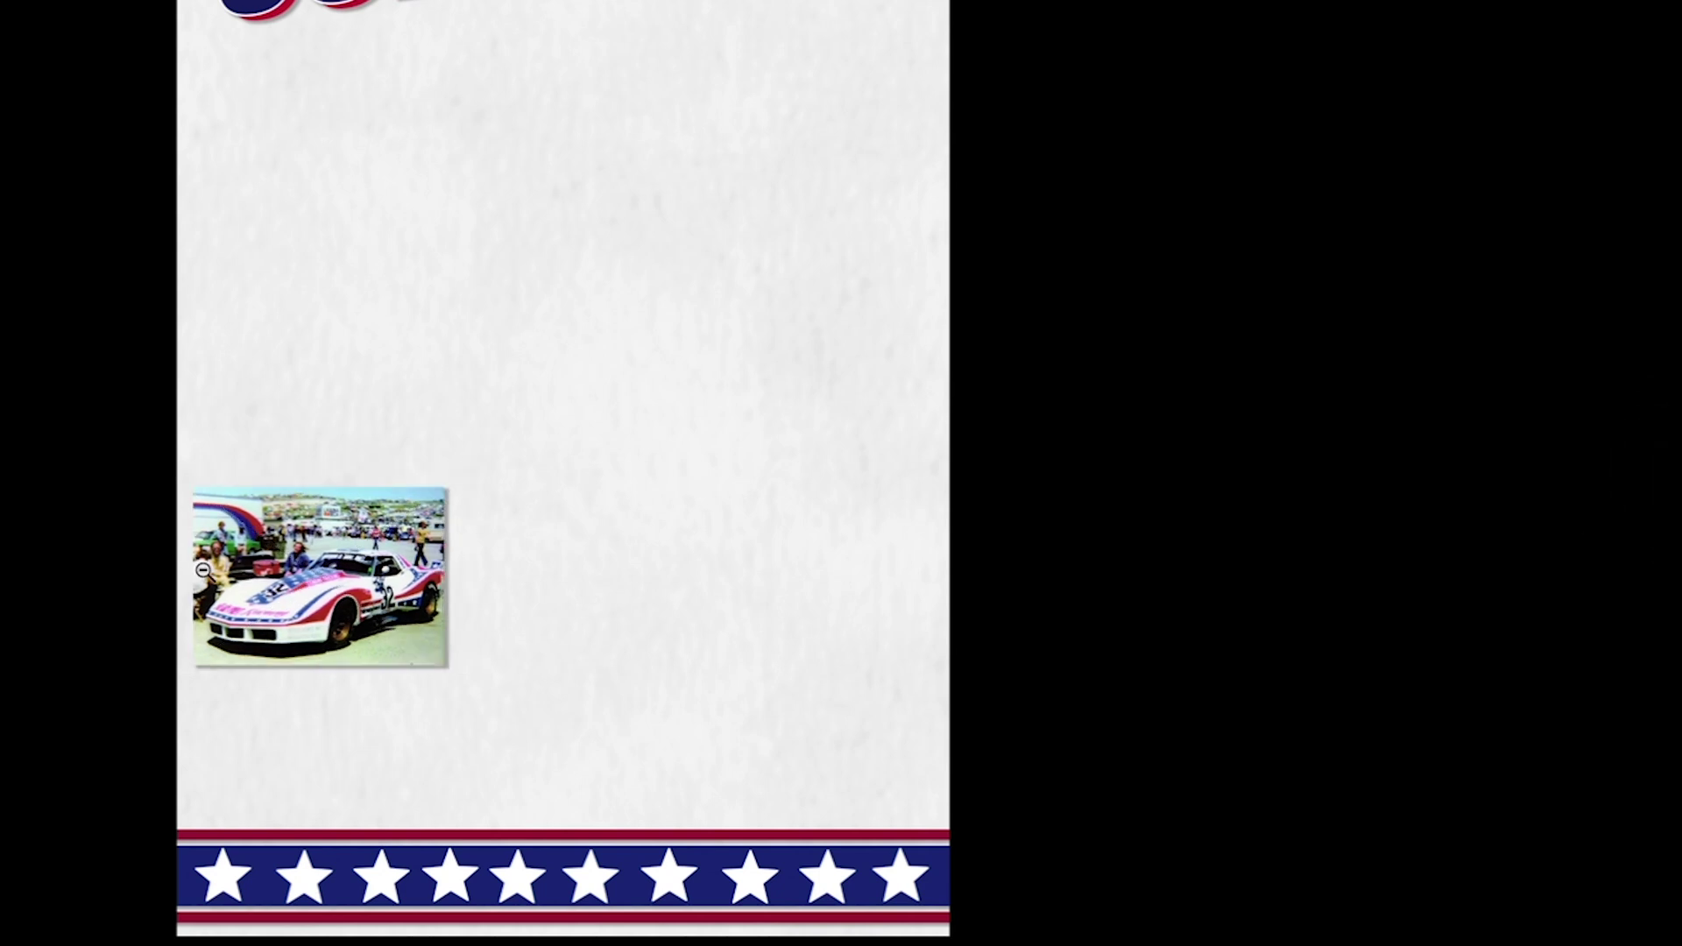
{"action": "left_click_drag", "start_coordinate": [704, 74], "coordinate": [671, 74]}
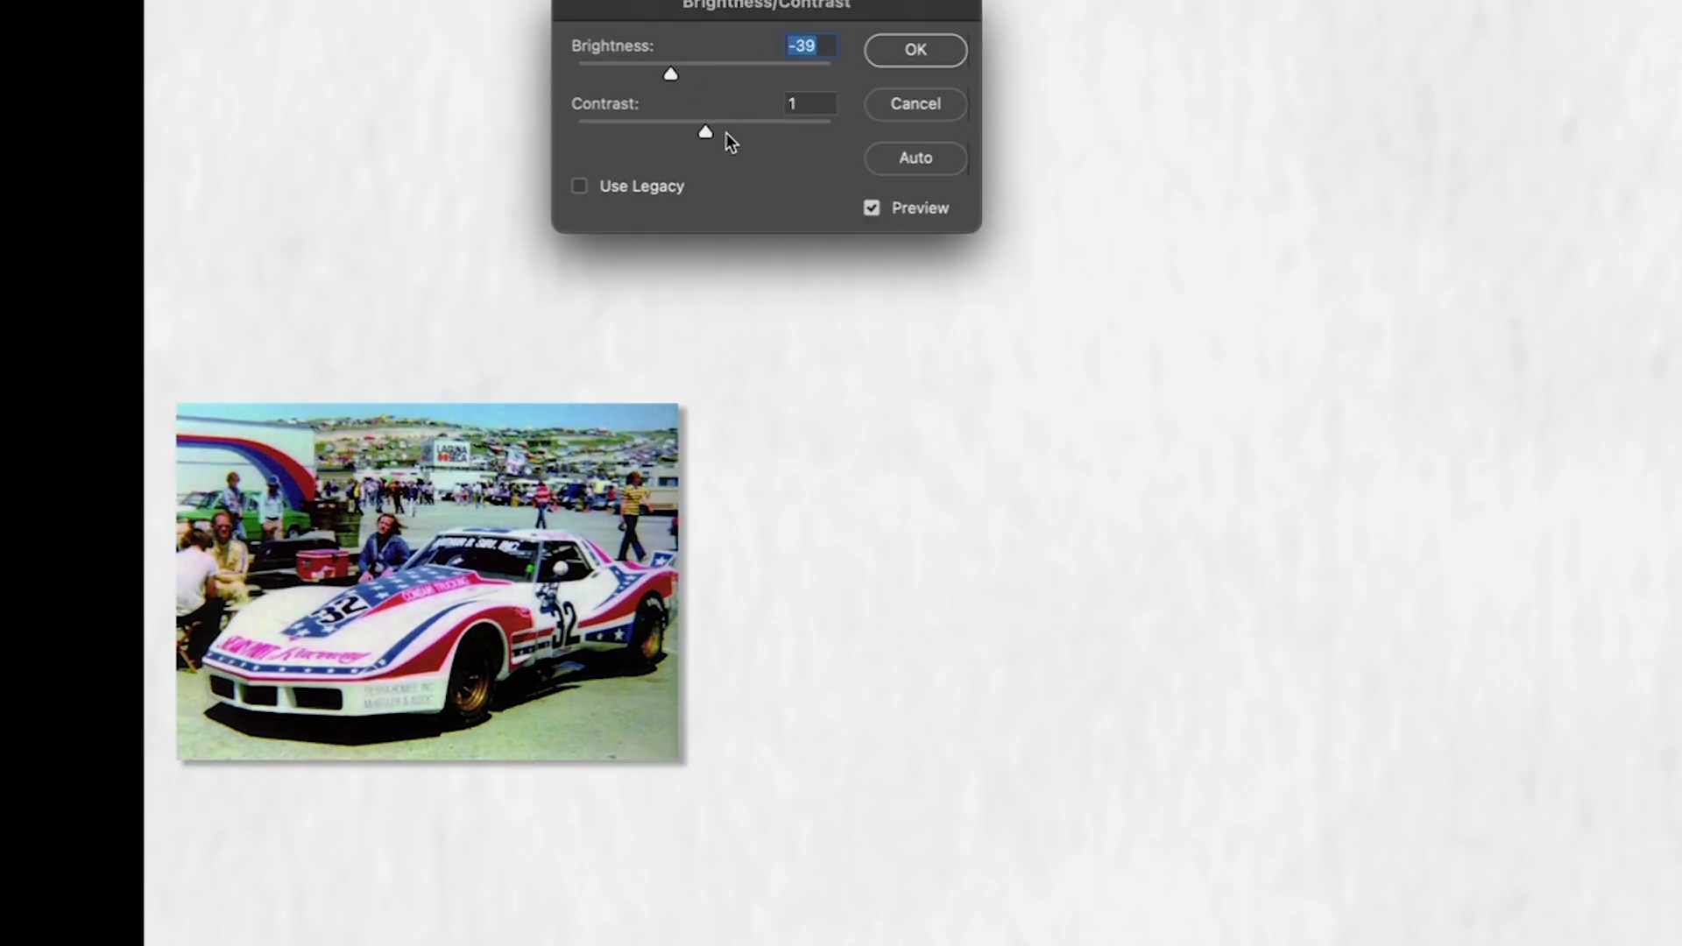
{"action": "left_click", "coordinate": [679, 75]}
{"action": "left_click", "coordinate": [914, 50]}
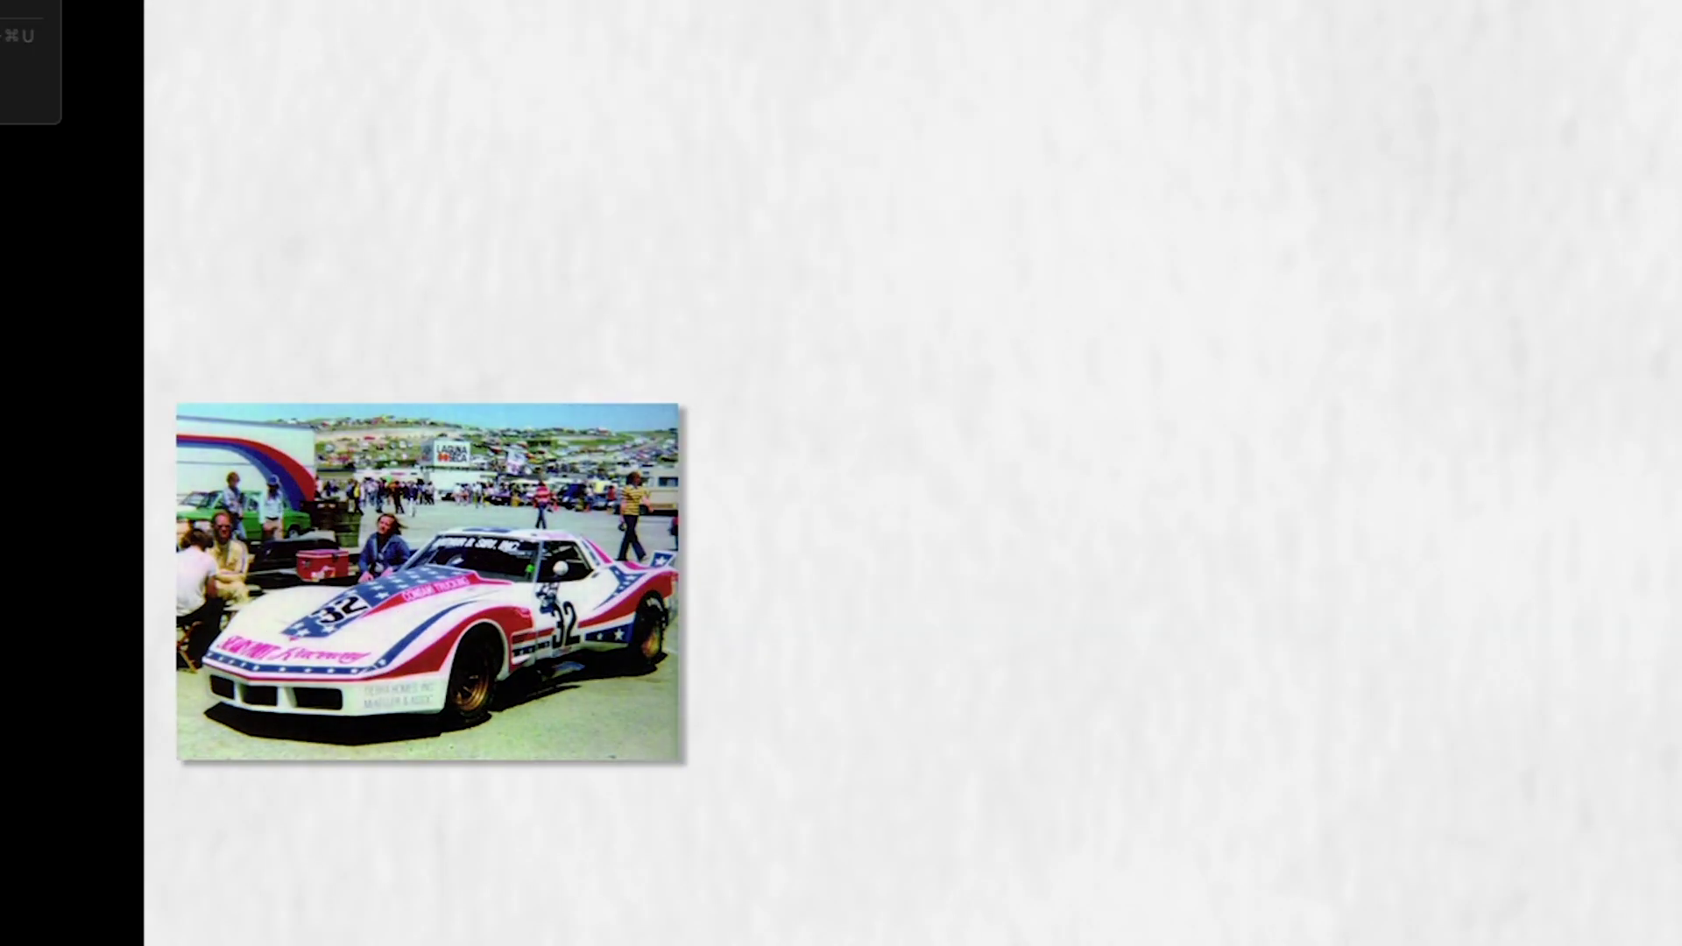
{"action": "key", "text": "super+u"}
{"action": "left_click_drag", "start_coordinate": [702, 172], "coordinate": [628, 174]}
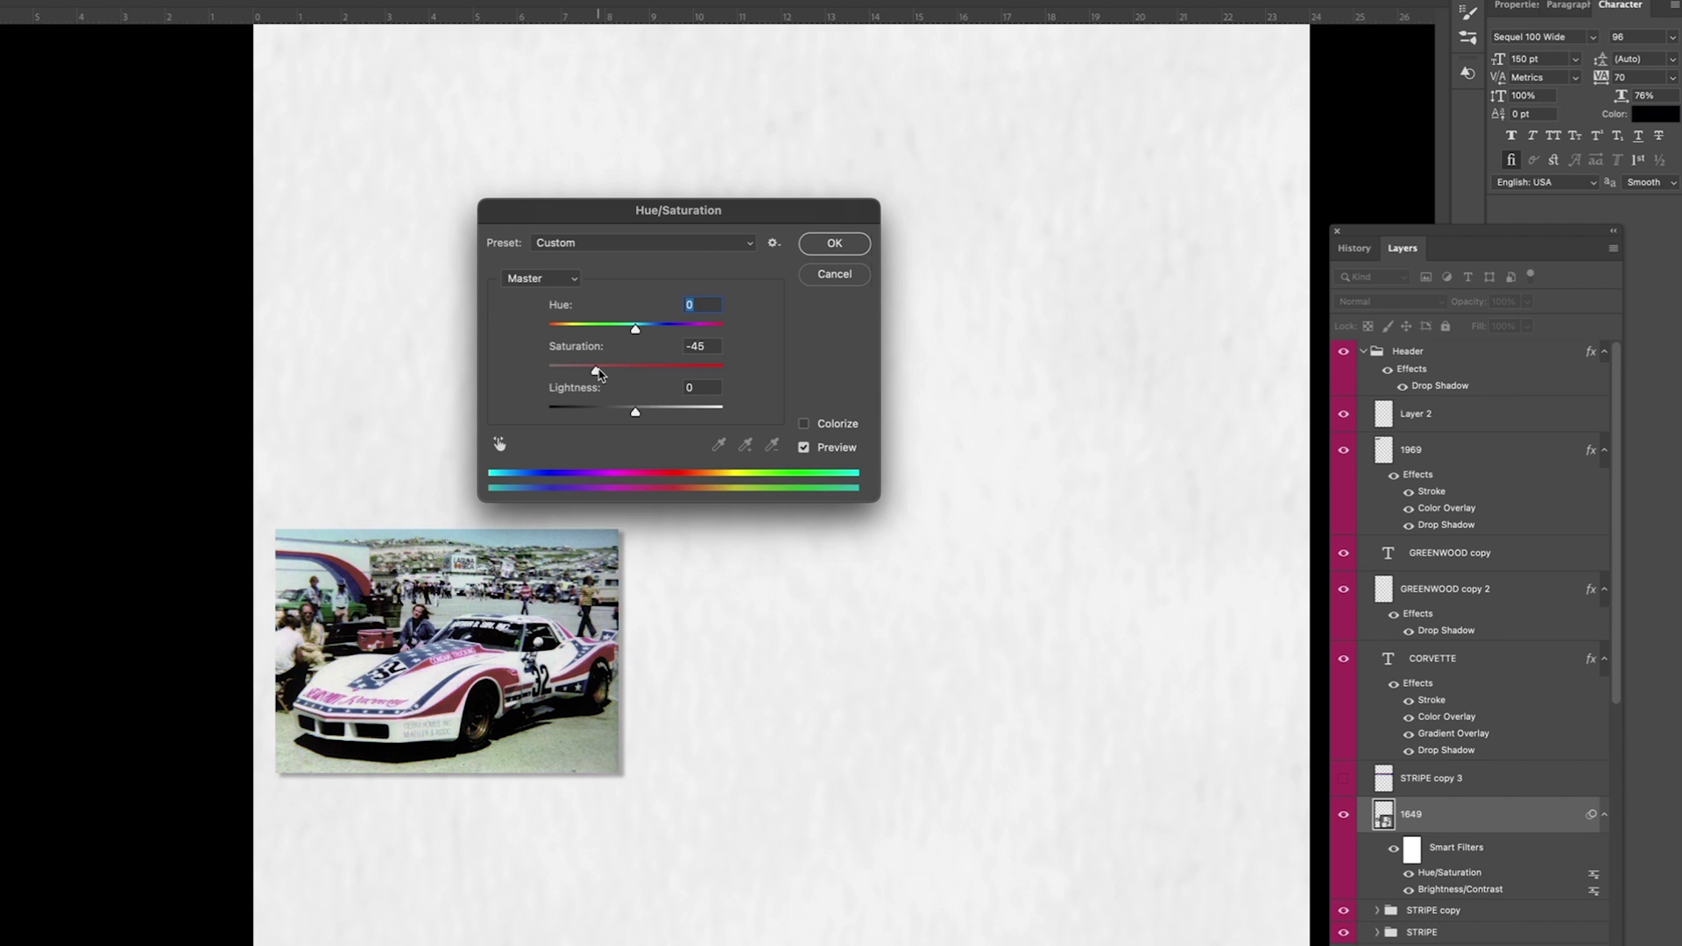
{"action": "left_click_drag", "start_coordinate": [598, 373], "coordinate": [630, 373]}
{"action": "key", "text": "Return"}
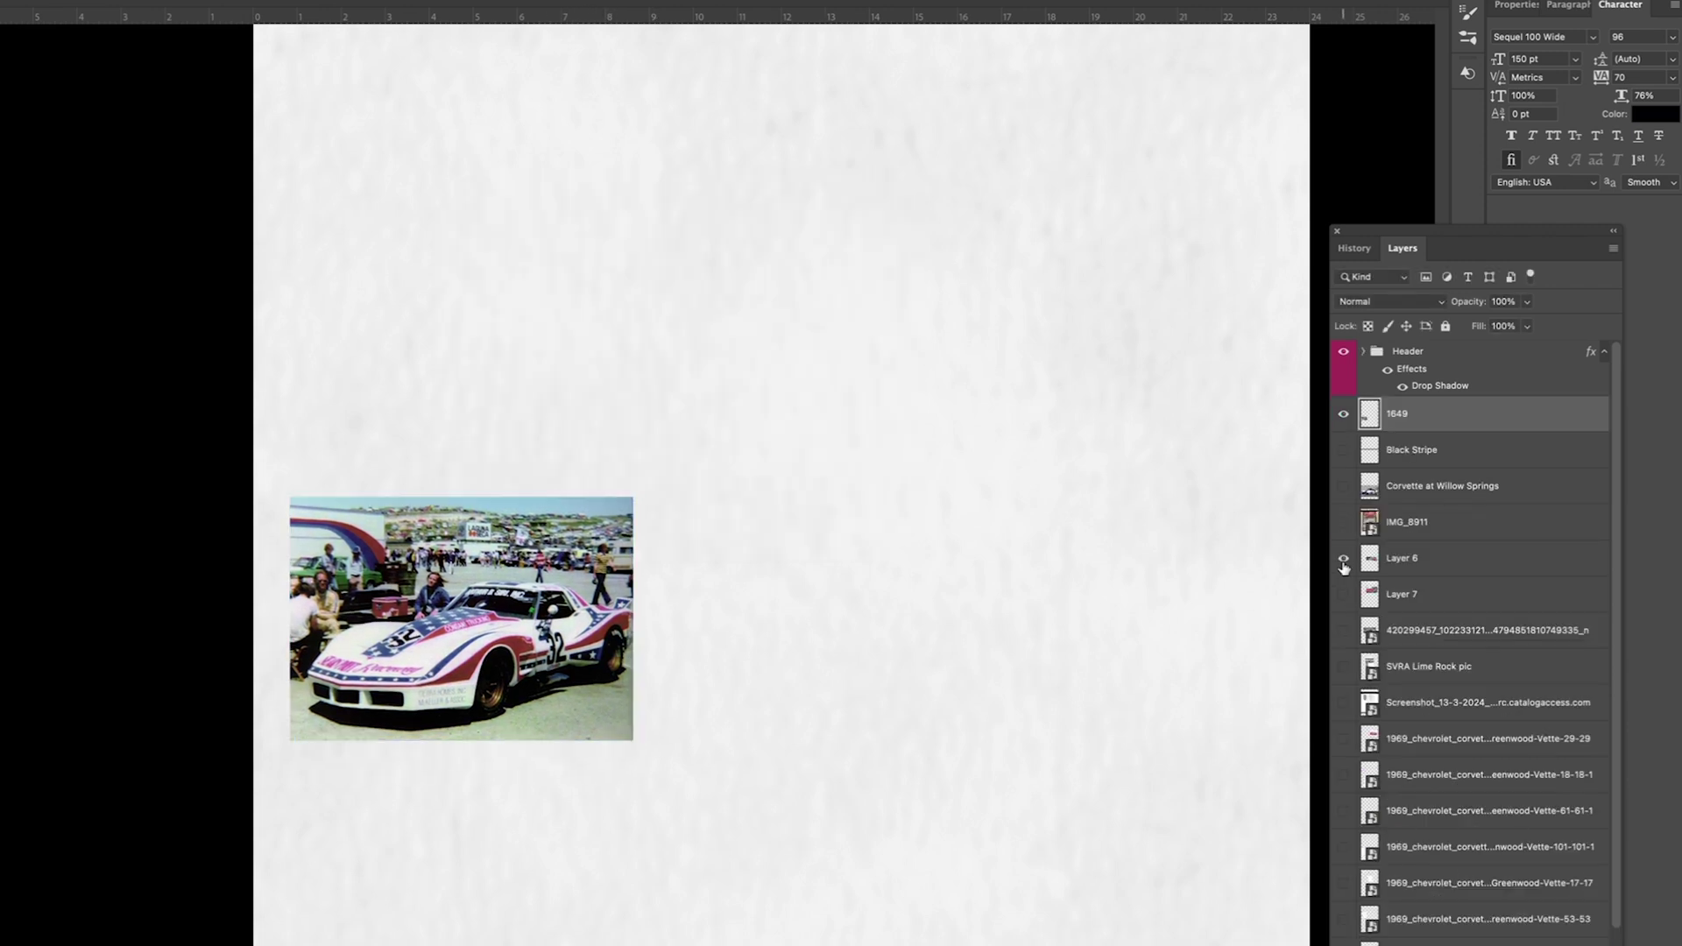
Step: Show the red #49 photos on Layers 6 and 7, then scale and stack them on the right
{"action": "left_click", "coordinate": [1344, 567]}
{"action": "left_click_drag", "start_coordinate": [1157, 324], "coordinate": [1209, 455]}
{"action": "left_click_drag", "start_coordinate": [1294, 405], "coordinate": [1105, 436]}
{"action": "left_click_drag", "start_coordinate": [1053, 520], "coordinate": [1269, 541]}
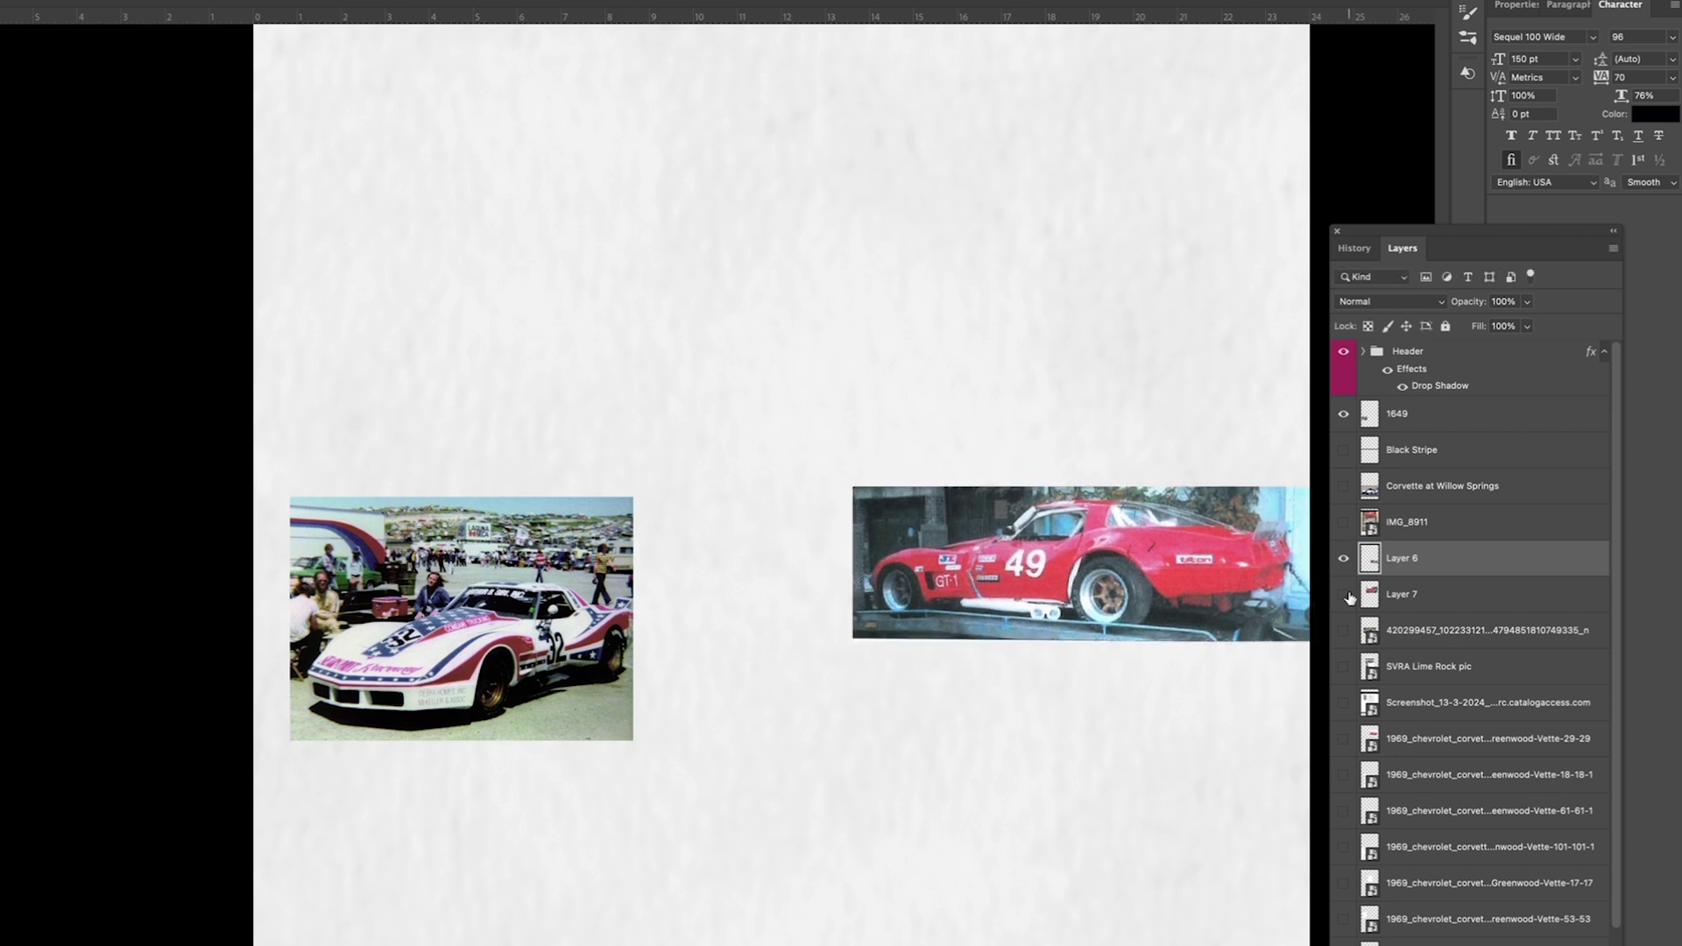
{"action": "left_click", "coordinate": [1344, 594]}
{"action": "left_click_drag", "start_coordinate": [911, 144], "coordinate": [1013, 854]}
{"action": "left_click_drag", "start_coordinate": [1209, 570], "coordinate": [1043, 657]}
{"action": "left_click_drag", "start_coordinate": [849, 799], "coordinate": [1102, 782]}
{"action": "left_click_drag", "start_coordinate": [797, 910], "coordinate": [968, 825]}
{"action": "key", "text": "Return"}
Step: Place the white #32 photo beside the red #49 shots and show the orange 29-29 scan
{"action": "left_click_drag", "start_coordinate": [505, 641], "coordinate": [713, 670]}
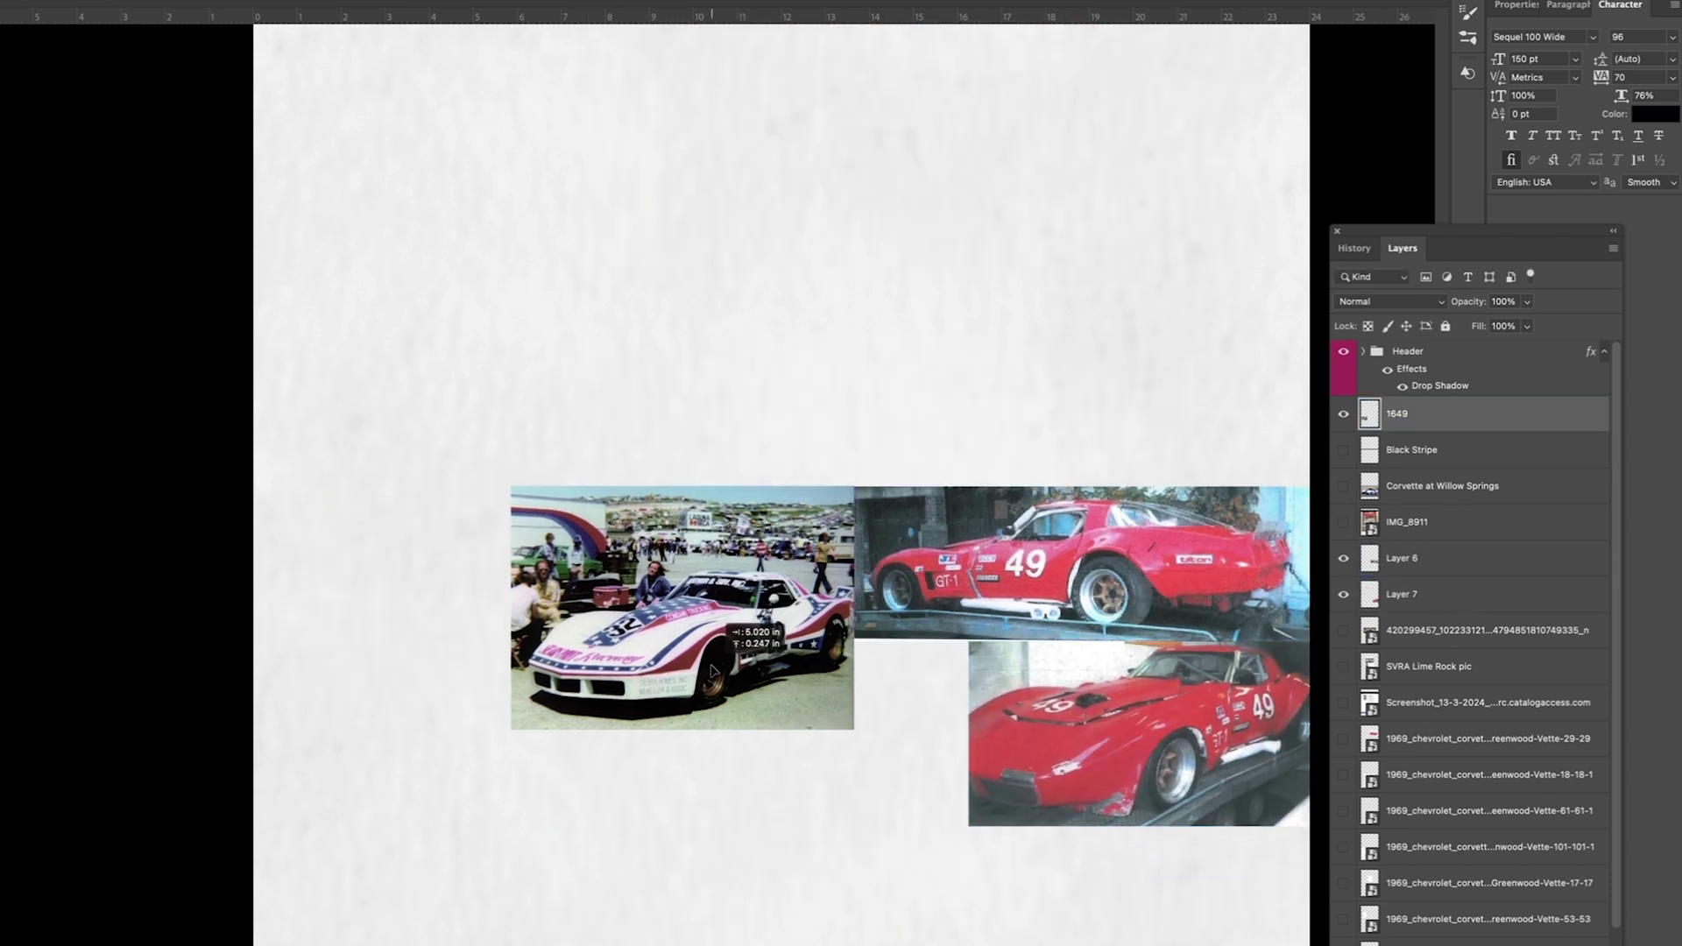
{"action": "left_click", "coordinate": [1343, 739]}
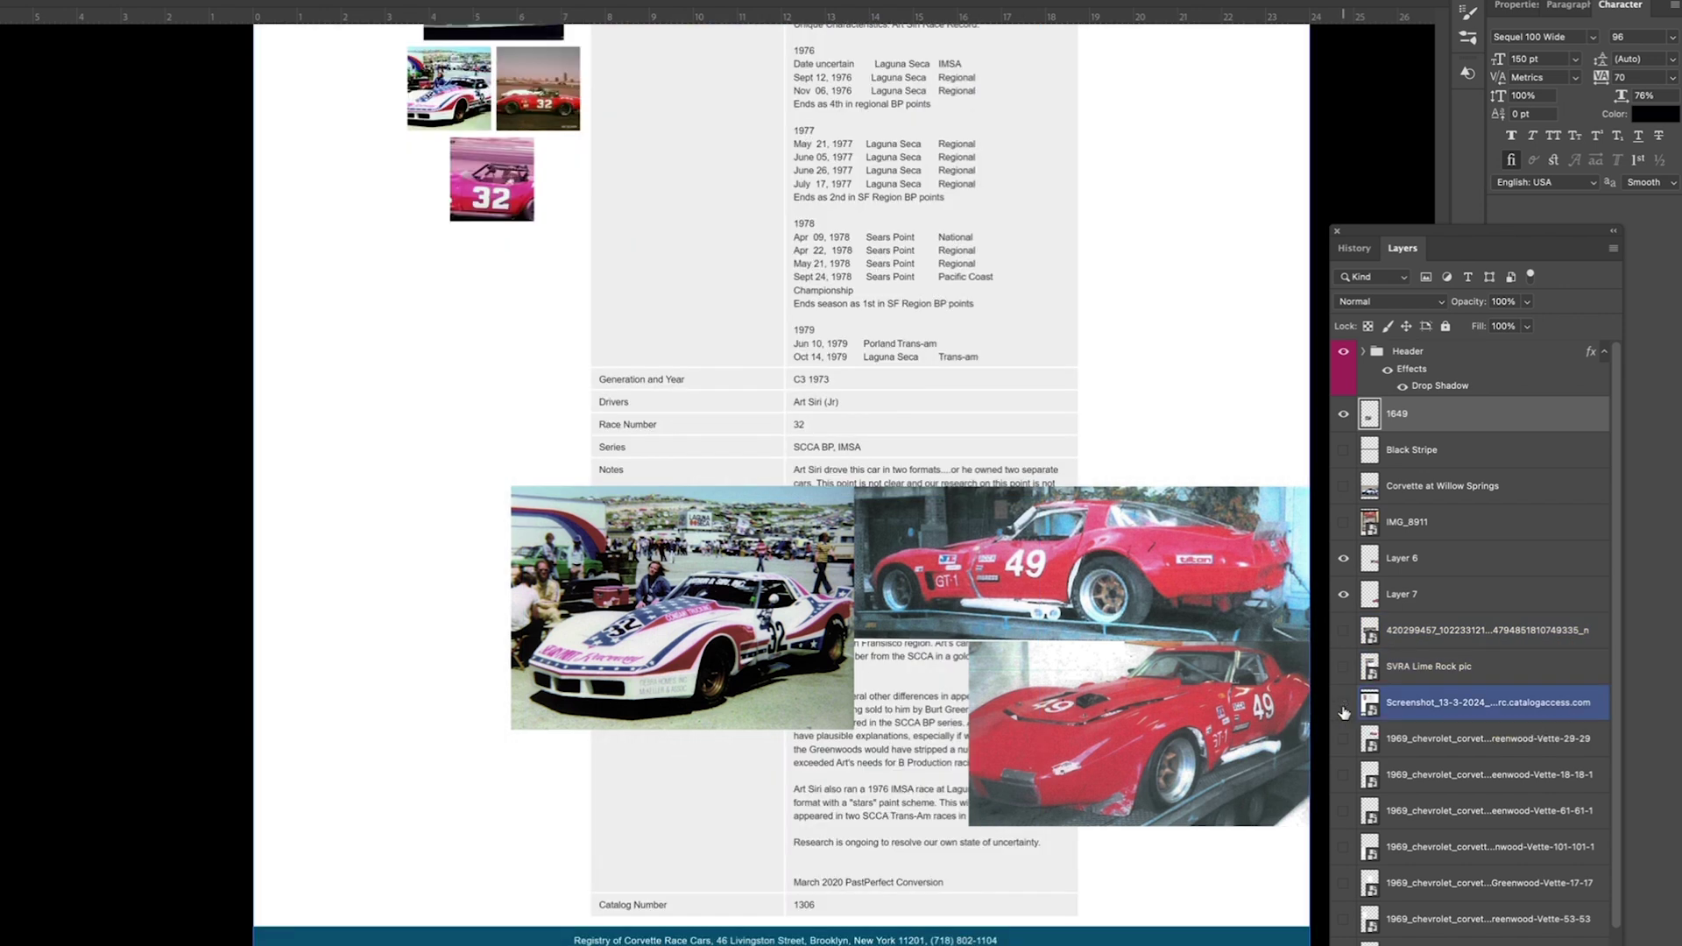
{"action": "scroll", "coordinate": [987, 307], "scroll_direction": "up", "scroll_amount": 2}
{"action": "scroll", "coordinate": [987, 307], "scroll_direction": "right", "scroll_amount": 2}
Step: Delete the white border around the orange #32 scan using an inverted selection
{"action": "left_click", "coordinate": [1445, 738]}
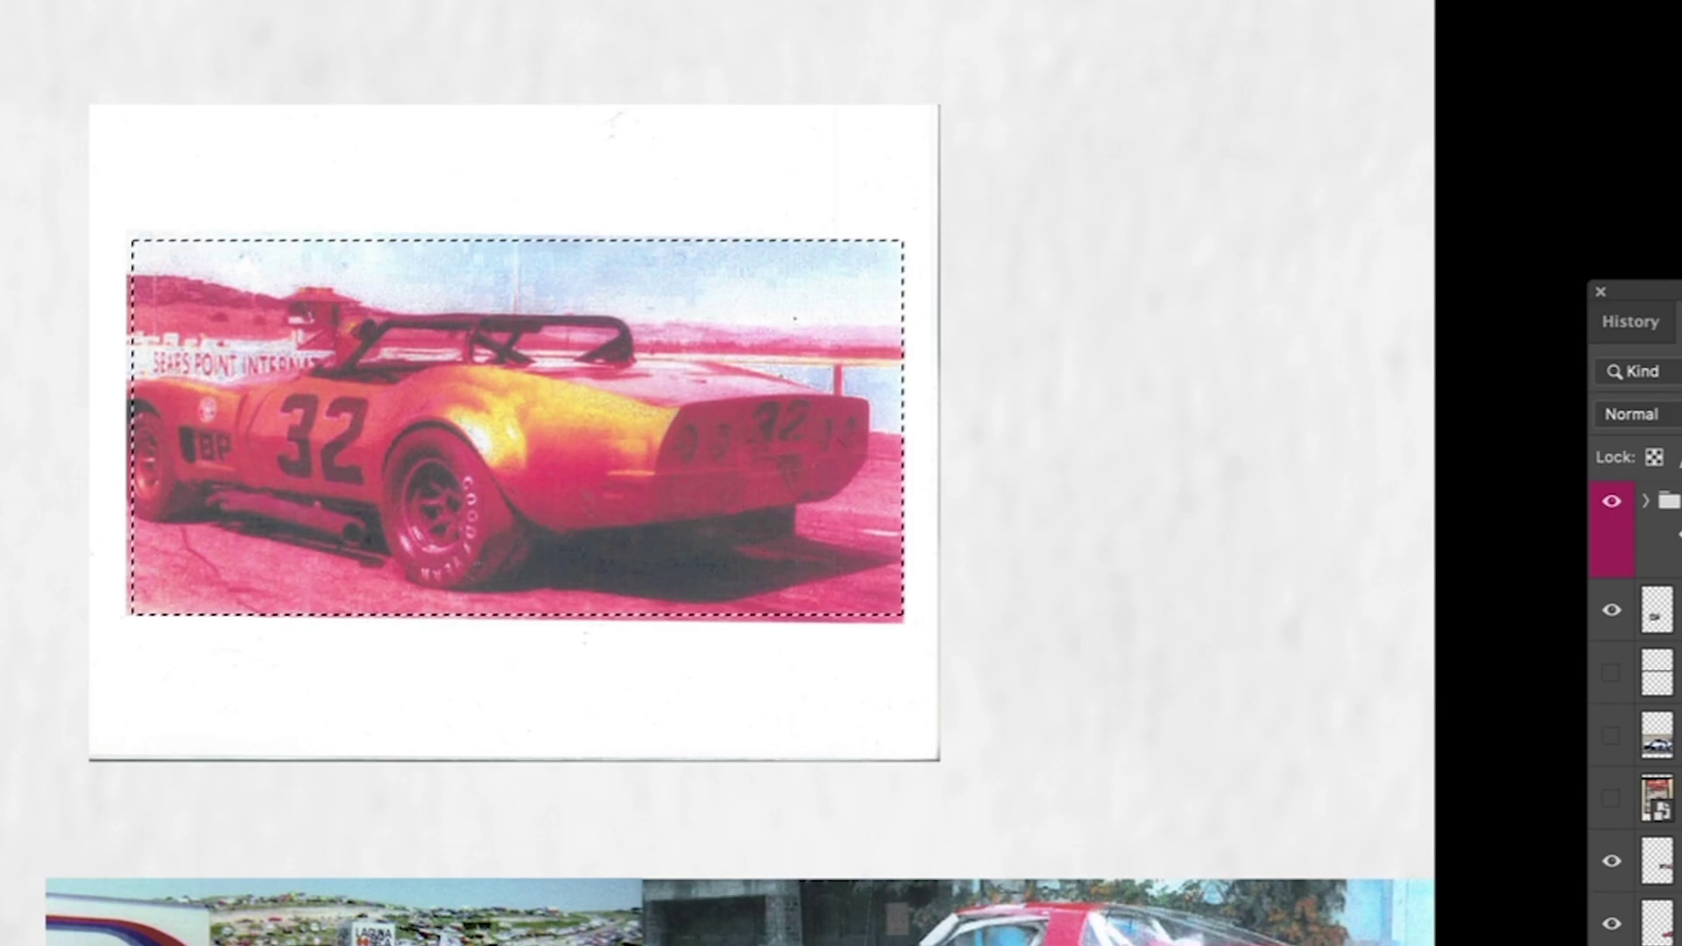
{"action": "key", "text": "super+shift+i"}
{"action": "key", "text": "Delete"}
{"action": "key", "text": "super+d"}
Step: Mute the orange #32 scan with saturation -53 and brightness -39
{"action": "key", "text": "super+u"}
{"action": "left_click_drag", "start_coordinate": [1504, 582], "coordinate": [1426, 582]}
{"action": "mouse_move", "coordinate": [1503, 655]}
{"action": "left_mouse_down"}
{"action": "mouse_move", "coordinate": [1457, 668]}
{"action": "mouse_move", "coordinate": [1503, 657]}
{"action": "left_mouse_up"}
{"action": "key", "text": "Escape"}
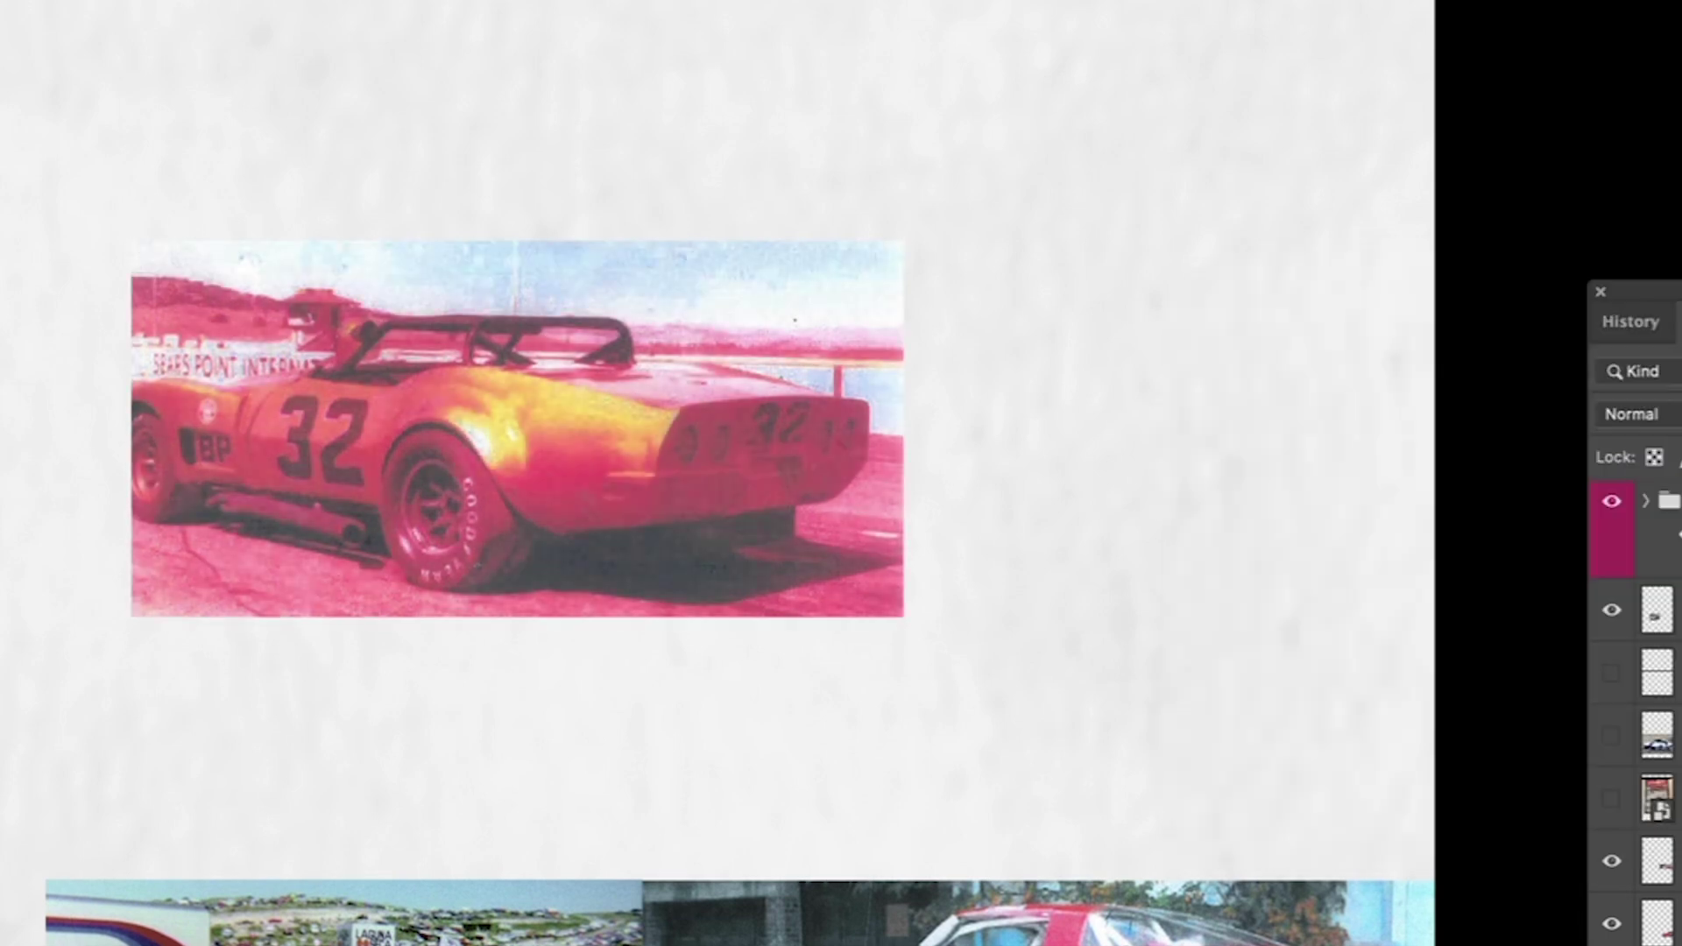
{"action": "key", "text": "super+u"}
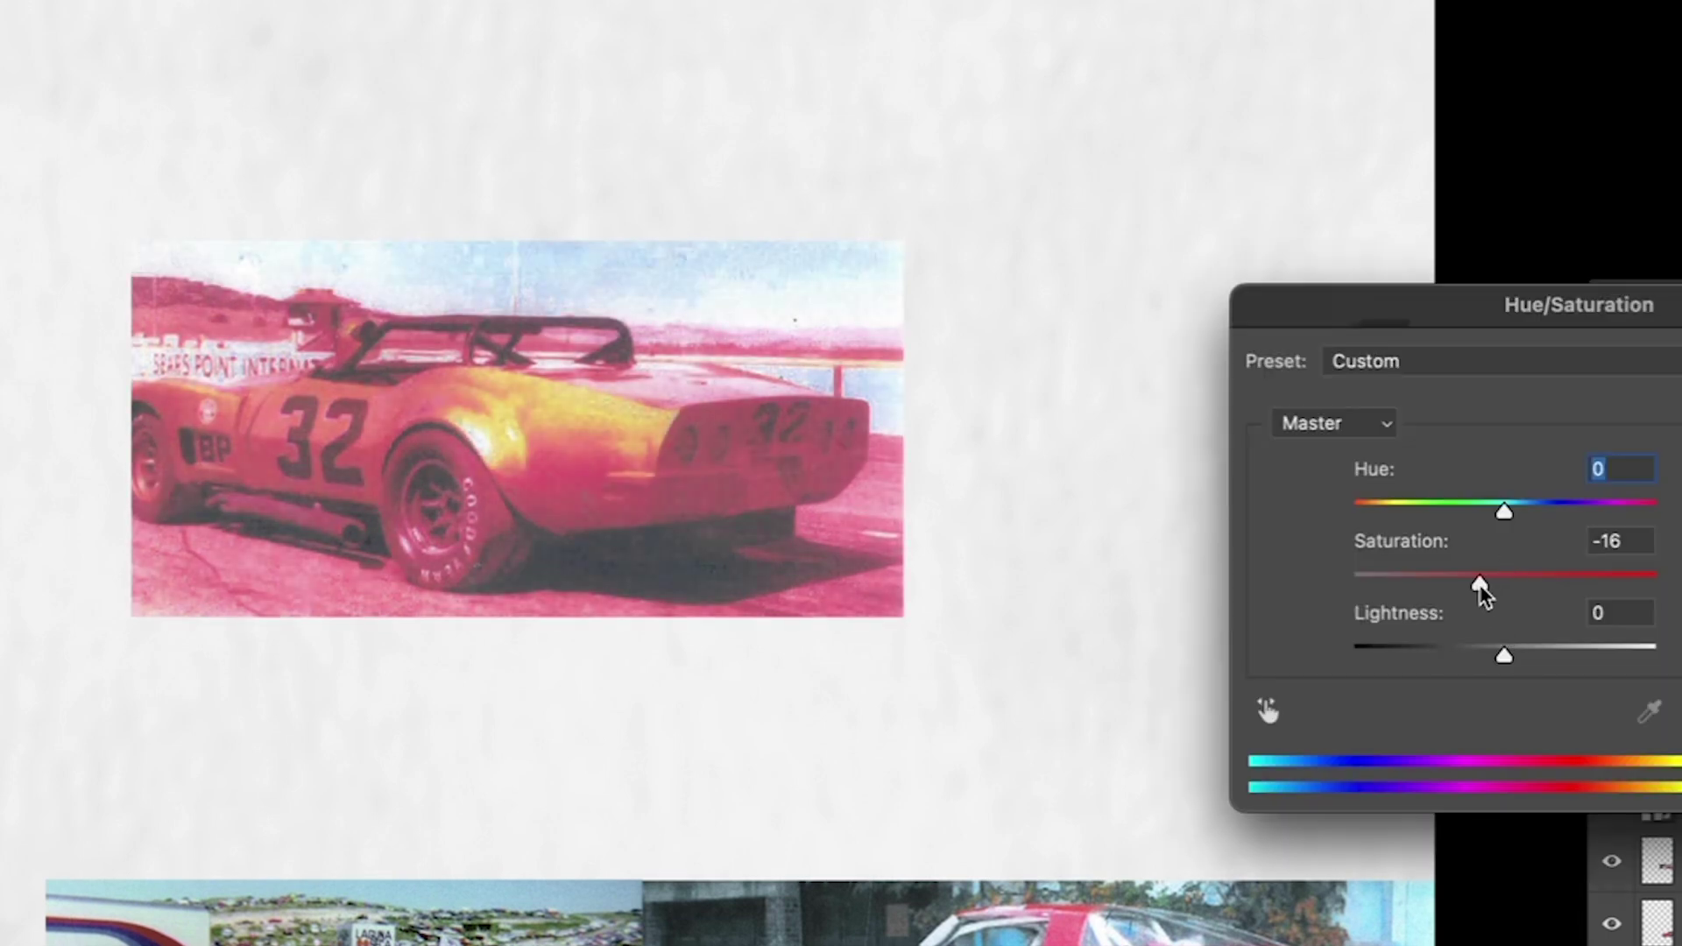
{"action": "left_click_drag", "start_coordinate": [1482, 585], "coordinate": [1422, 581]}
{"action": "key", "text": "Return"}
{"action": "key", "text": "super+shift+b"}
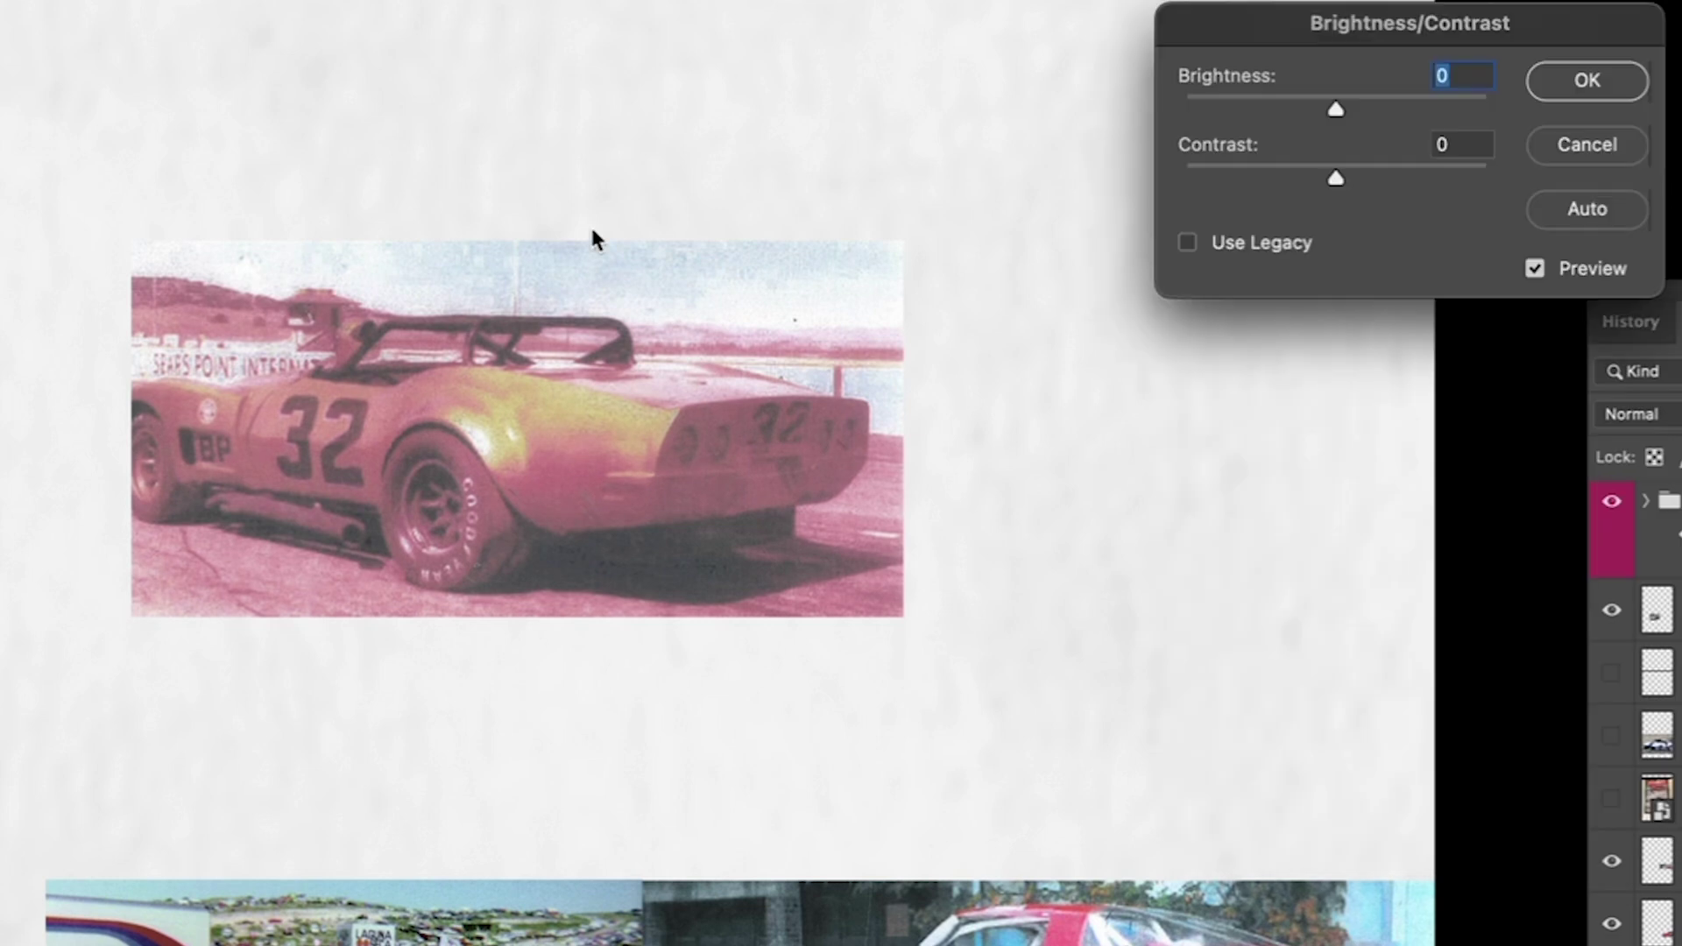
{"action": "left_click_drag", "start_coordinate": [1337, 103], "coordinate": [1295, 101]}
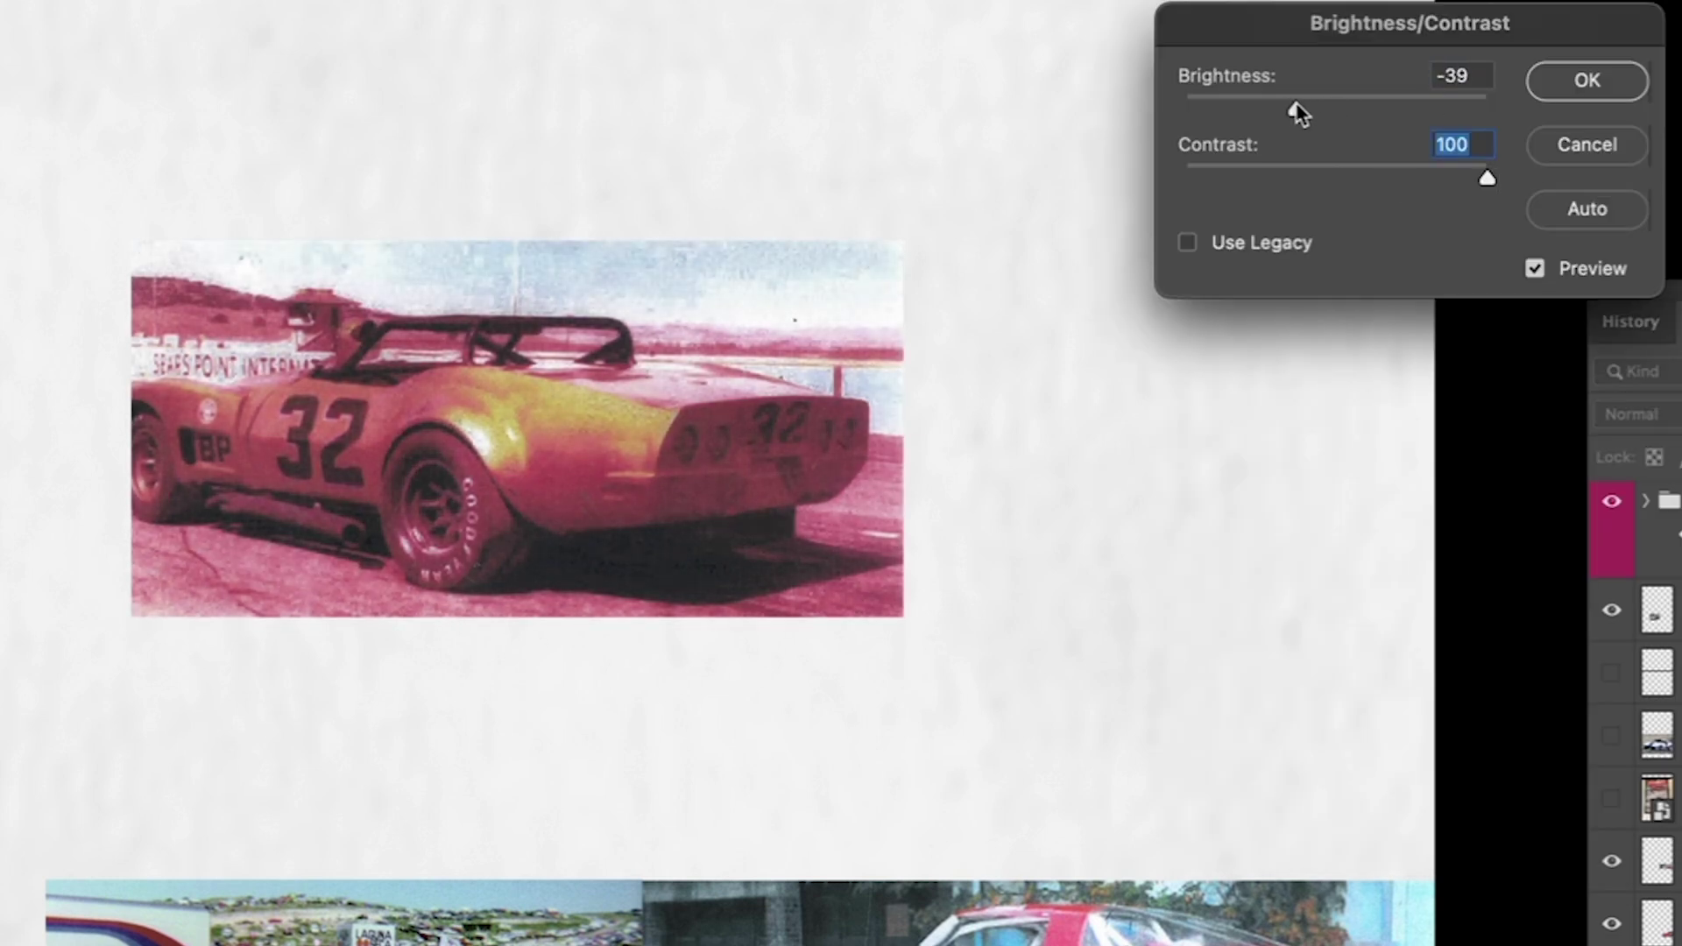
{"action": "key", "text": "Return"}
{"action": "key", "text": "super+alt+shift+b"}
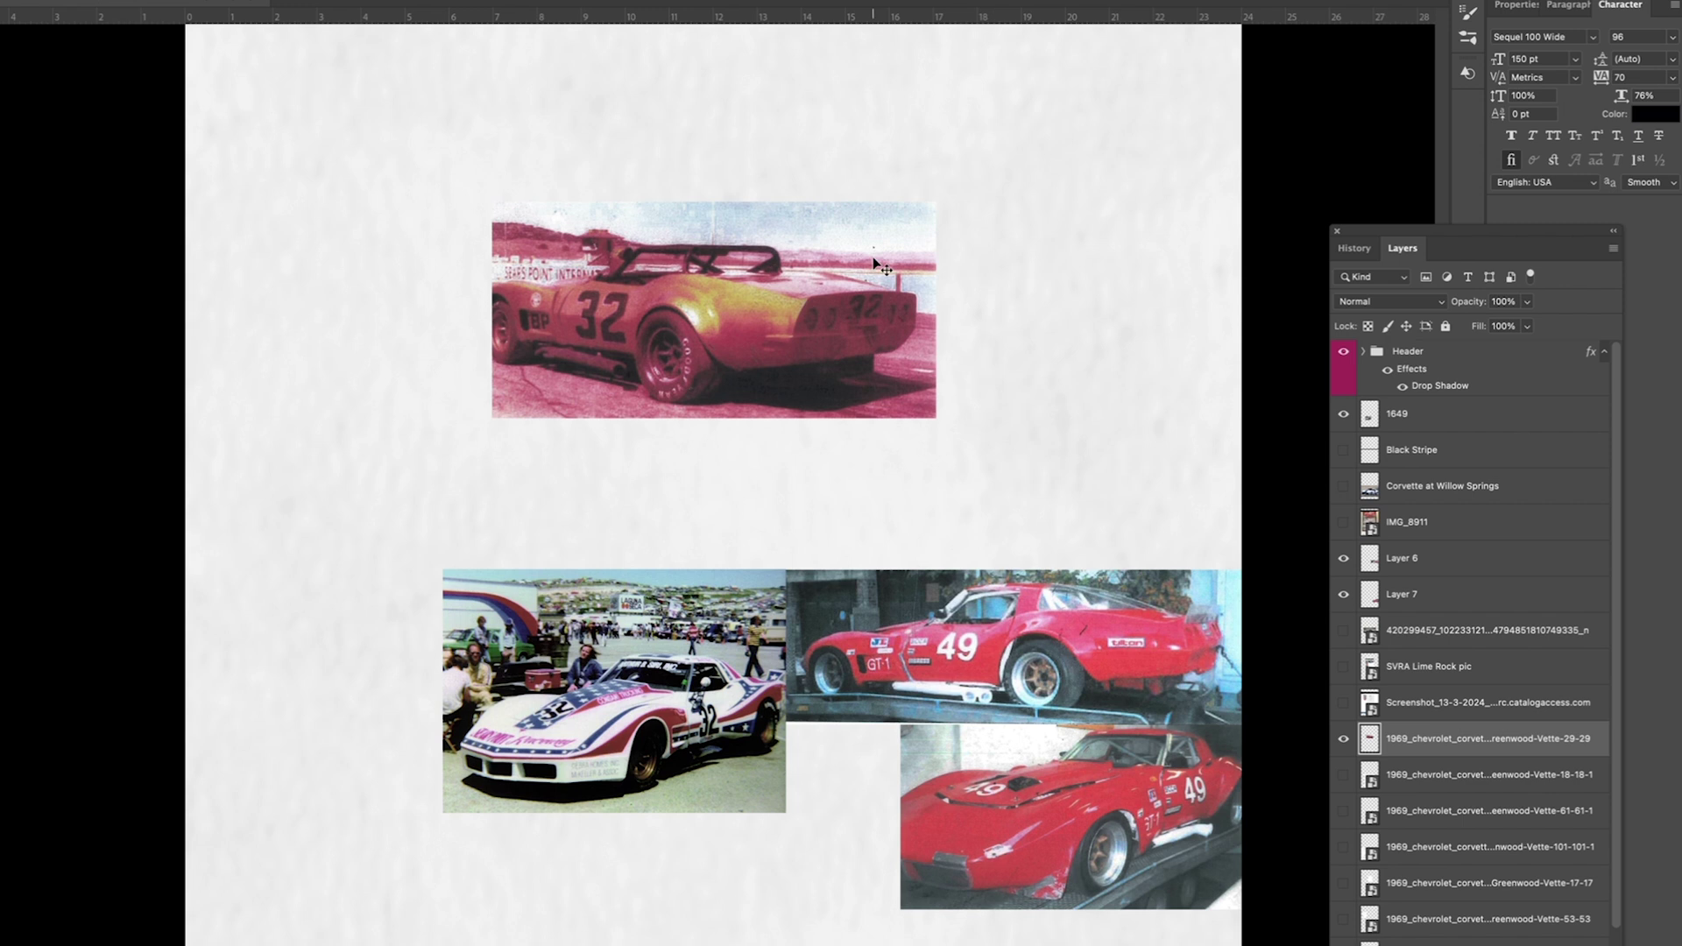
Step: Arrange the car photos into a stepped collage, with the orange scan lower left and the 1649 layer below it
{"action": "left_click_drag", "start_coordinate": [1107, 206], "coordinate": [1000, 702]}
{"action": "left_click", "coordinate": [1342, 413]}
{"action": "left_click", "coordinate": [1342, 414]}
{"action": "left_click", "coordinate": [1401, 414]}
{"action": "left_click_drag", "start_coordinate": [805, 411], "coordinate": [582, 286]}
{"action": "left_click_drag", "start_coordinate": [1429, 413], "coordinate": [1415, 756]}
{"action": "left_click_drag", "start_coordinate": [529, 621], "coordinate": [1211, 491]}
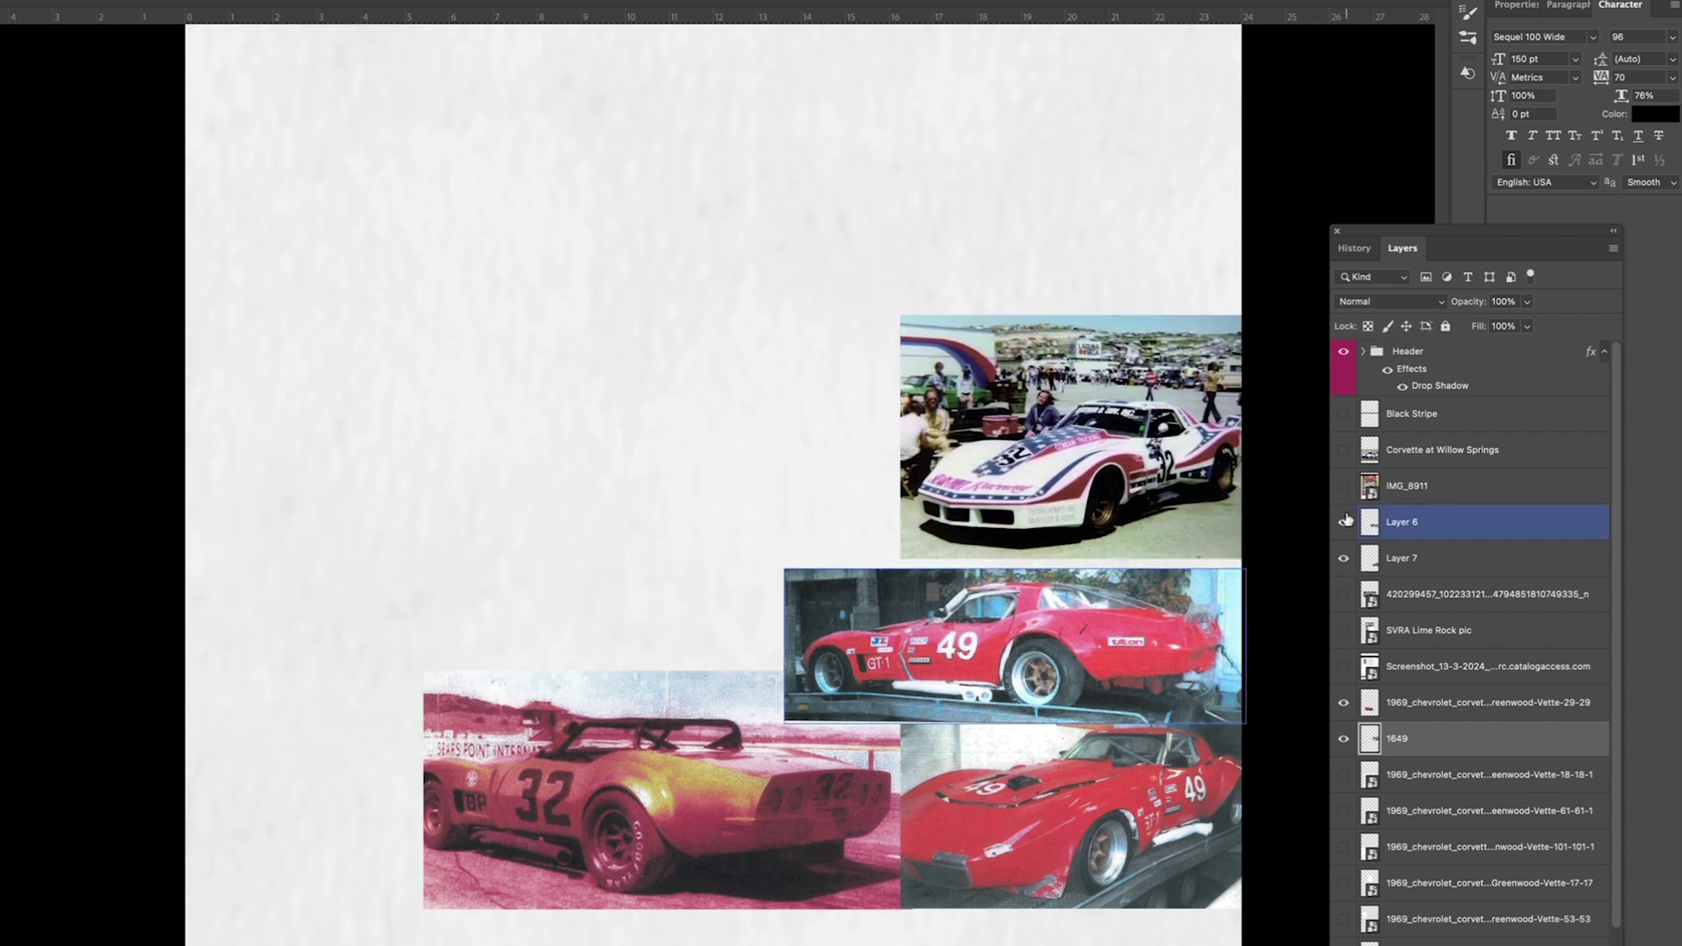
Step: Show the Corvette at Willow Springs photo, duplicate it, and make the original black and white
{"action": "left_click", "coordinate": [1345, 452]}
{"action": "key", "text": "super+minus"}
{"action": "key", "text": "super+j"}
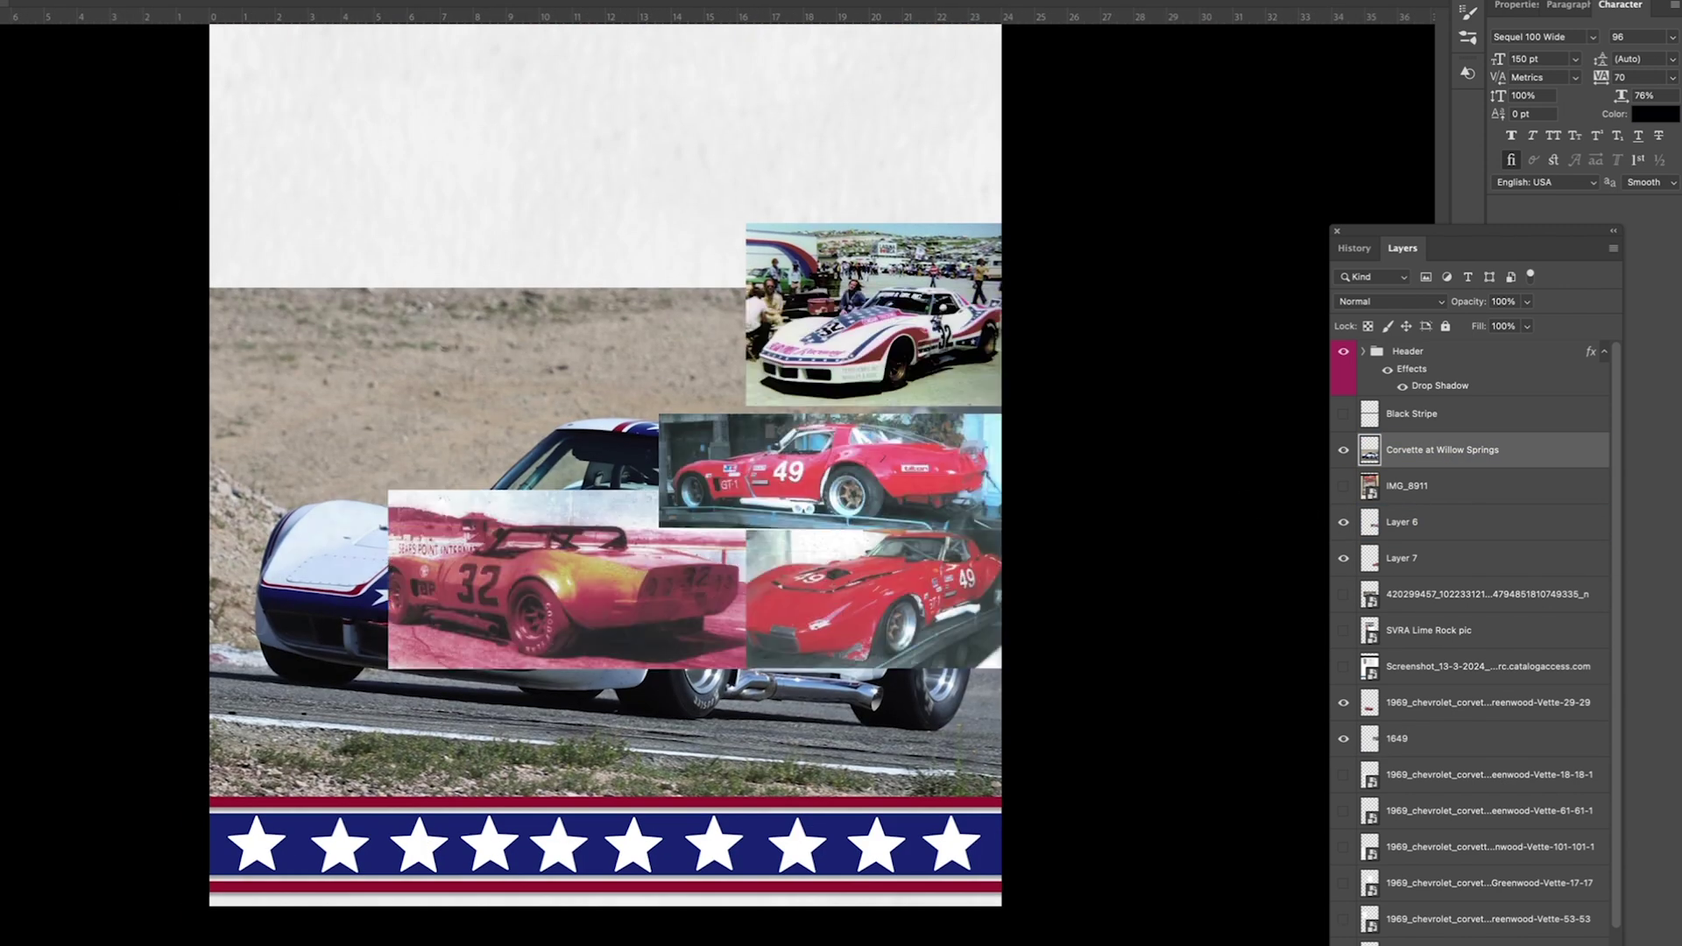
{"action": "left_click", "coordinate": [1455, 498]}
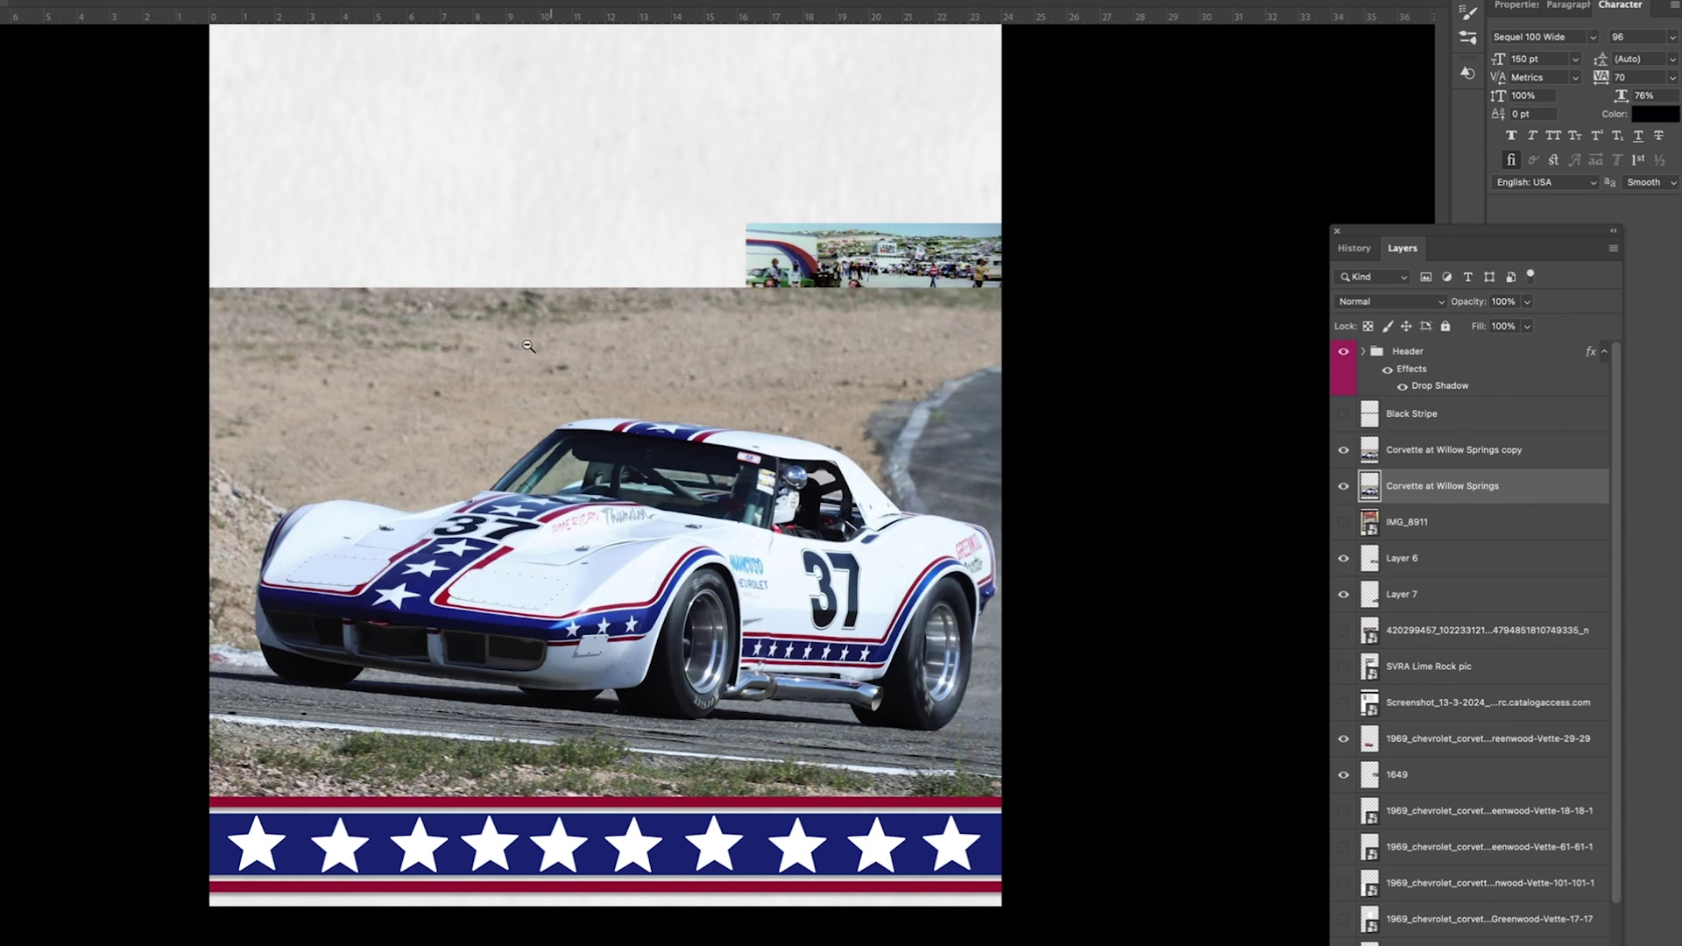
{"action": "left_click", "coordinate": [0, 0]}
{"action": "mouse_move", "coordinate": [0, 3]}
{"action": "left_click", "coordinate": [53, 75]}
{"action": "key", "text": "Return"}
Step: Duplicate the Willow Springs copy again and hide the middle copy
{"action": "left_click", "coordinate": [1344, 450]}
{"action": "left_click", "coordinate": [1489, 459]}
{"action": "key", "text": "super+j"}
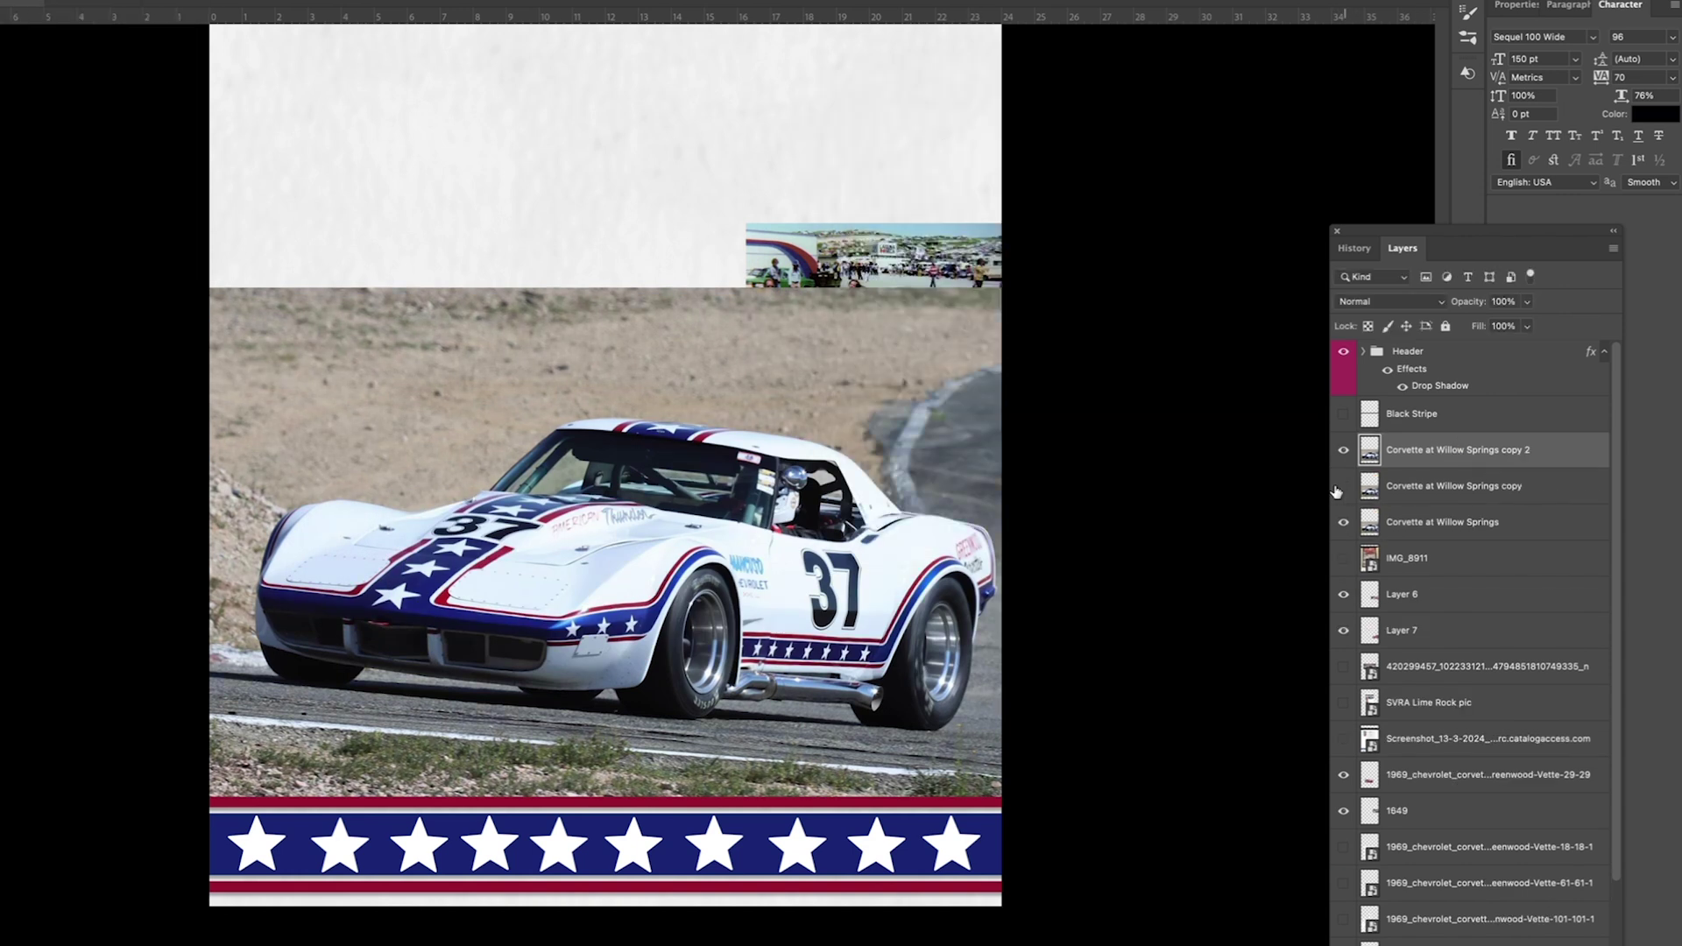
{"action": "left_click", "coordinate": [1345, 486]}
{"action": "scroll", "coordinate": [522, 596], "scroll_direction": "up", "scroll_amount": 5}
Step: Trace a polygonal lasso outline around the white #37 Corvette's hood, roof and tail
{"action": "left_click_drag", "start_coordinate": [80, 131], "coordinate": [536, 296]}
{"action": "left_click", "coordinate": [45, 410]}
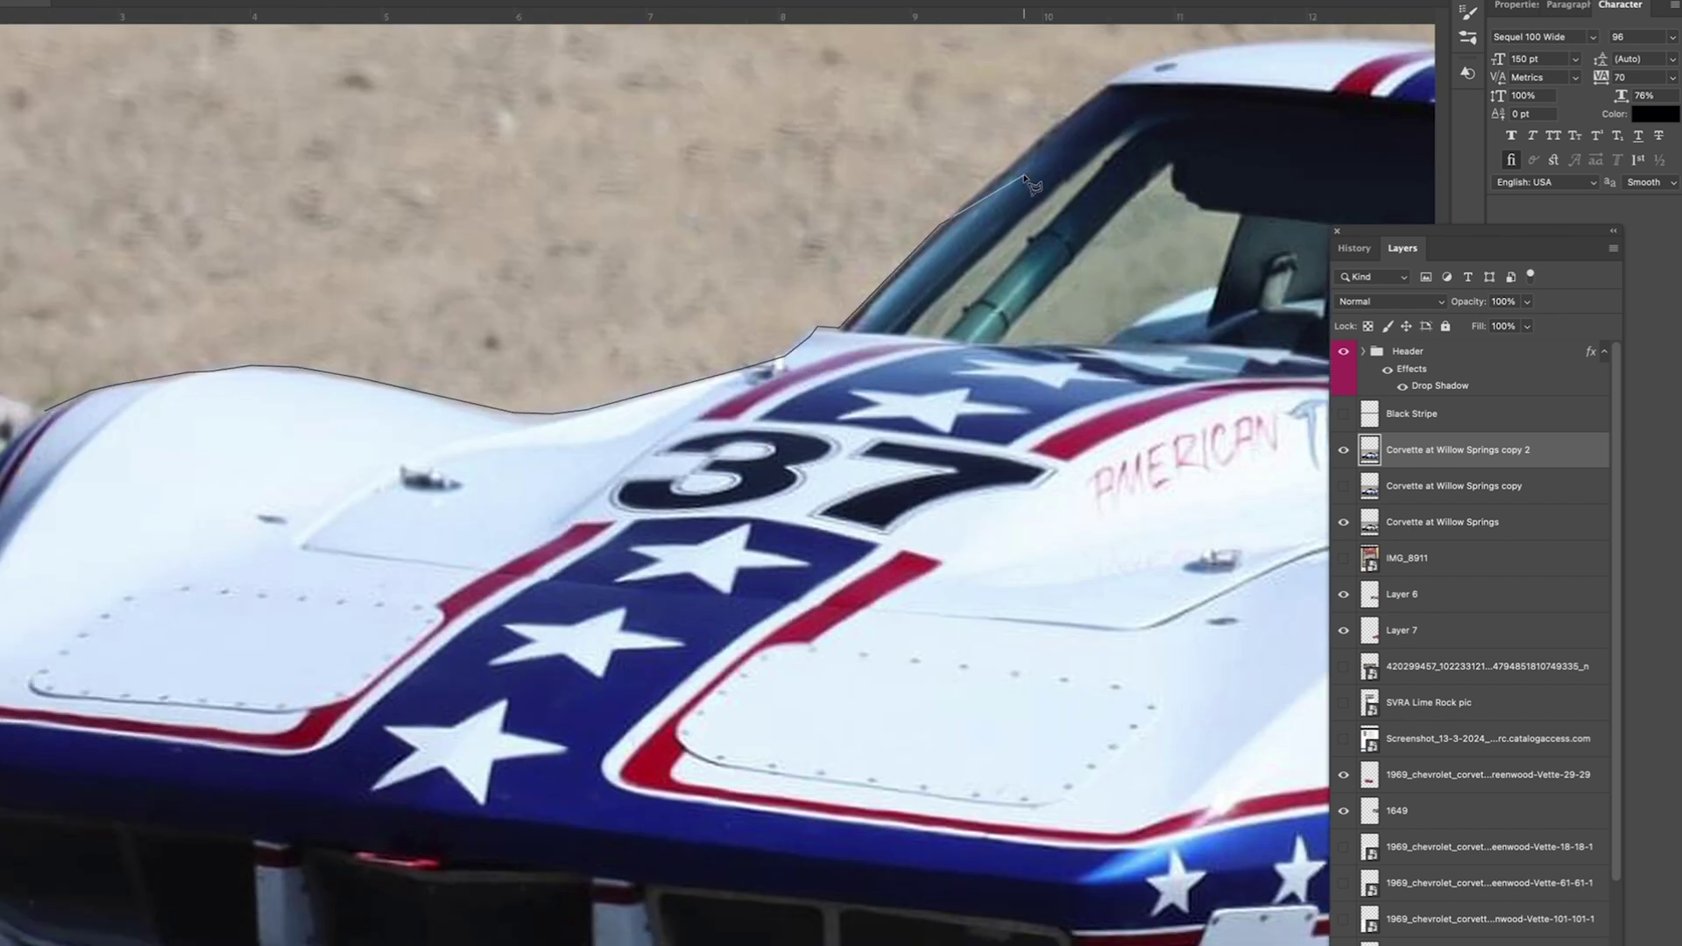
{"action": "scroll", "coordinate": [1281, 55], "scroll_direction": "right", "scroll_amount": 10}
{"action": "scroll", "coordinate": [1139, 176], "scroll_direction": "up", "scroll_amount": 3}
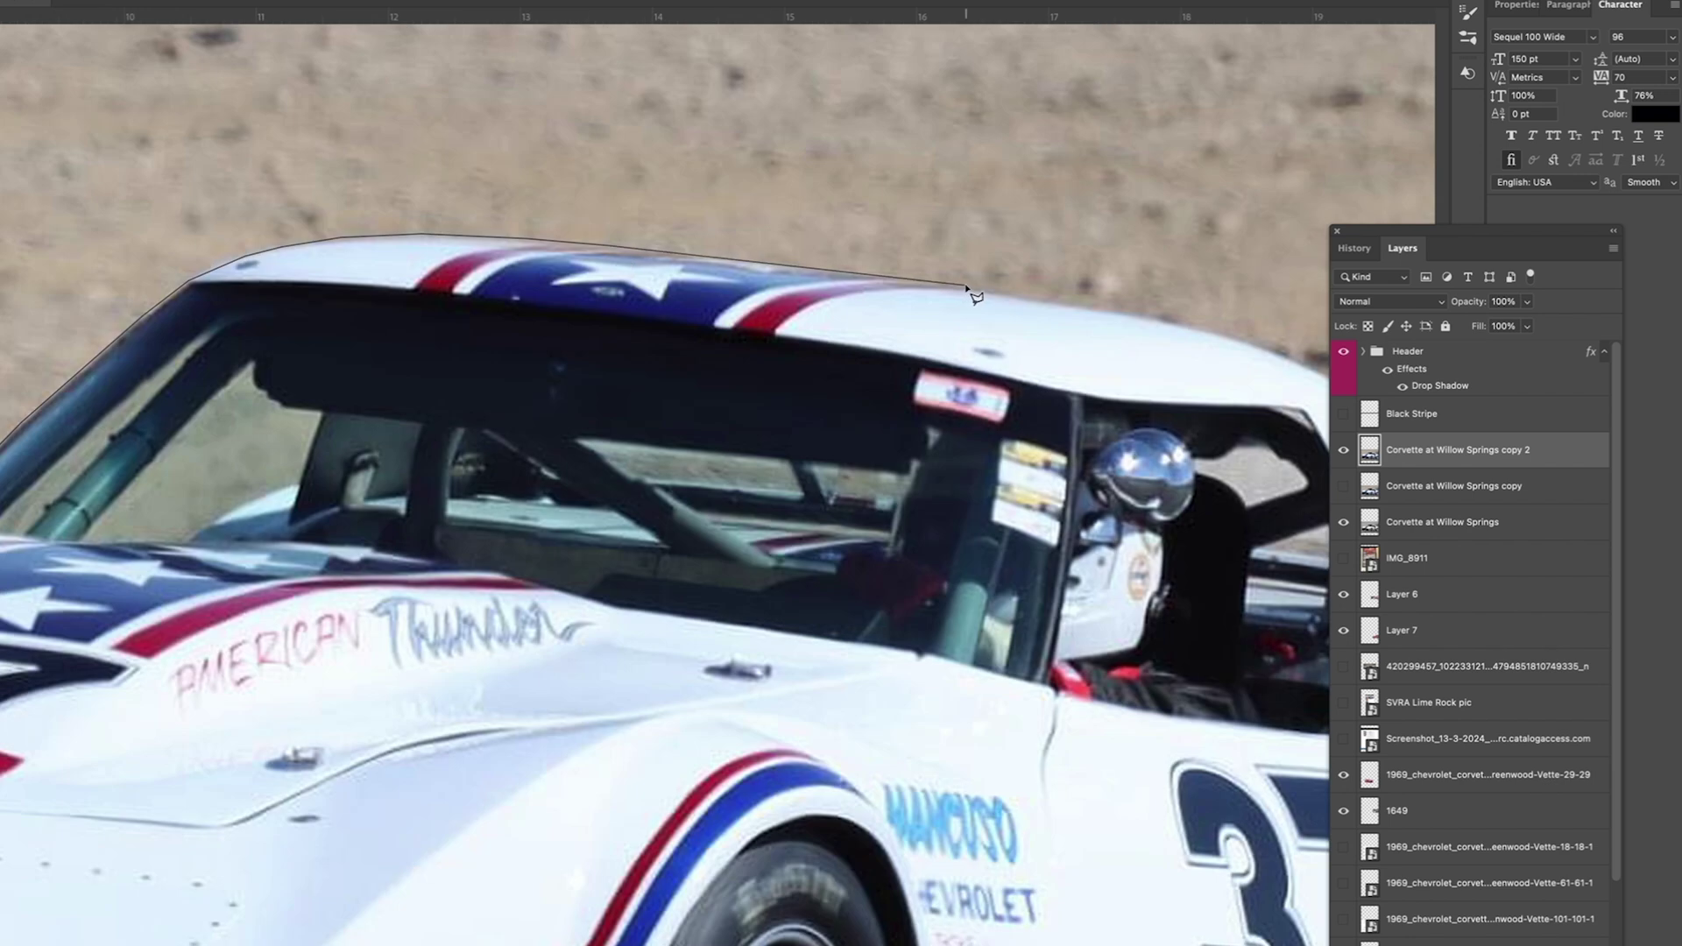
{"action": "scroll", "coordinate": [1208, 328], "scroll_direction": "right", "scroll_amount": 5}
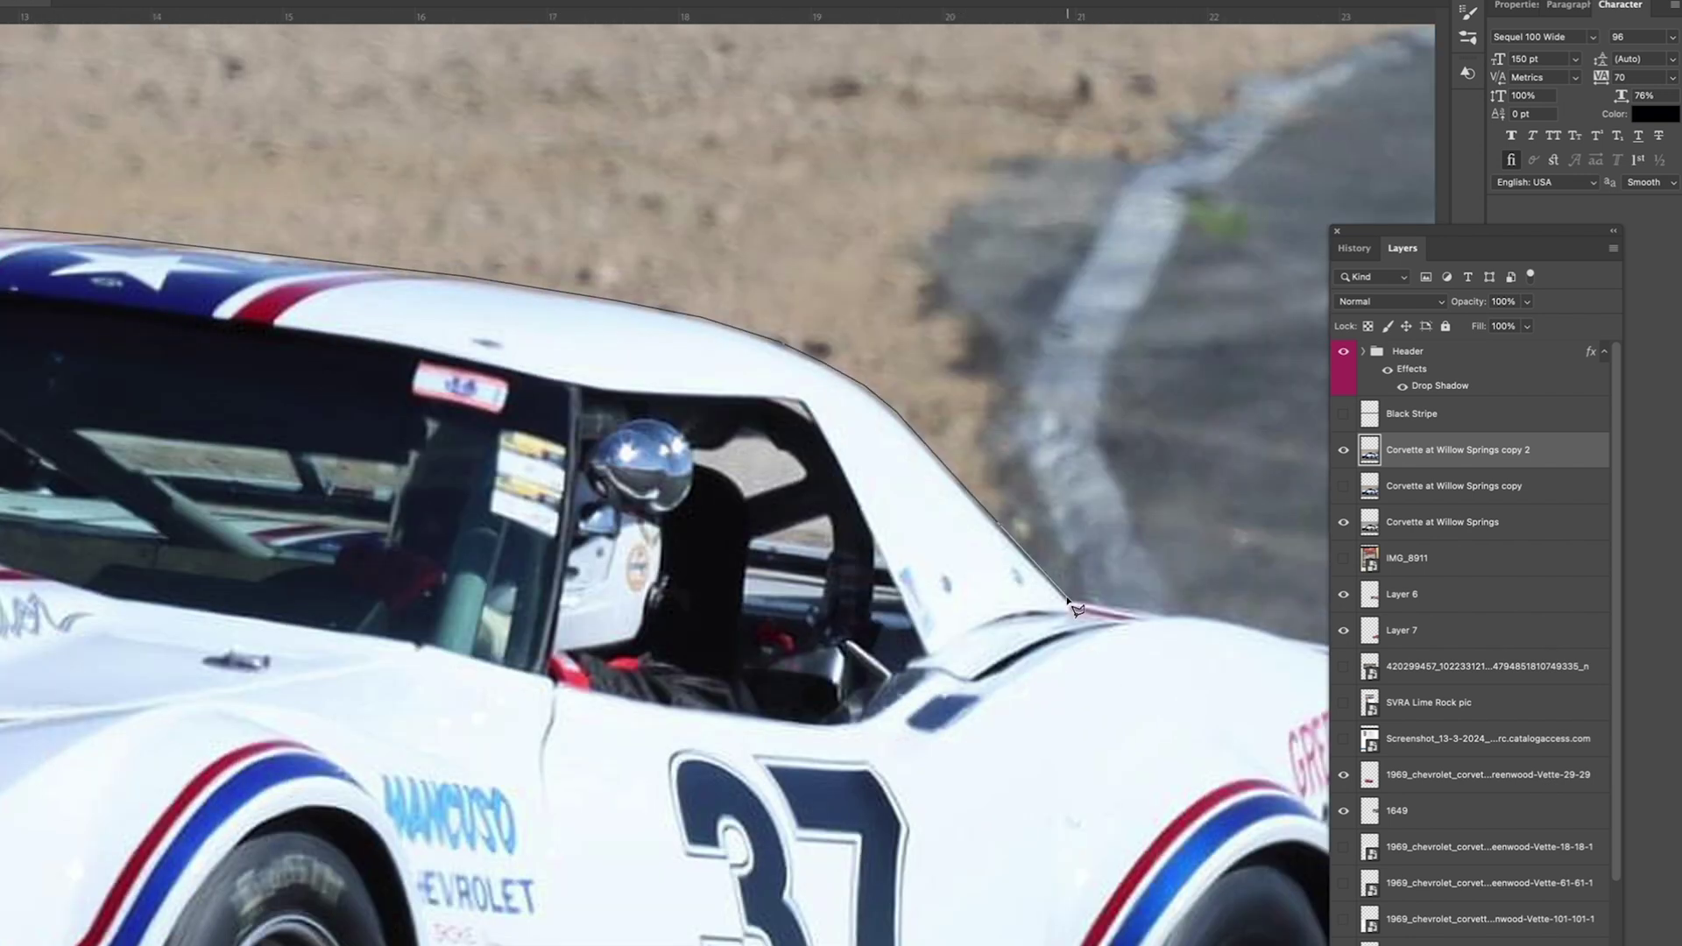
{"action": "left_click_drag", "start_coordinate": [1247, 624], "coordinate": [890, 552]}
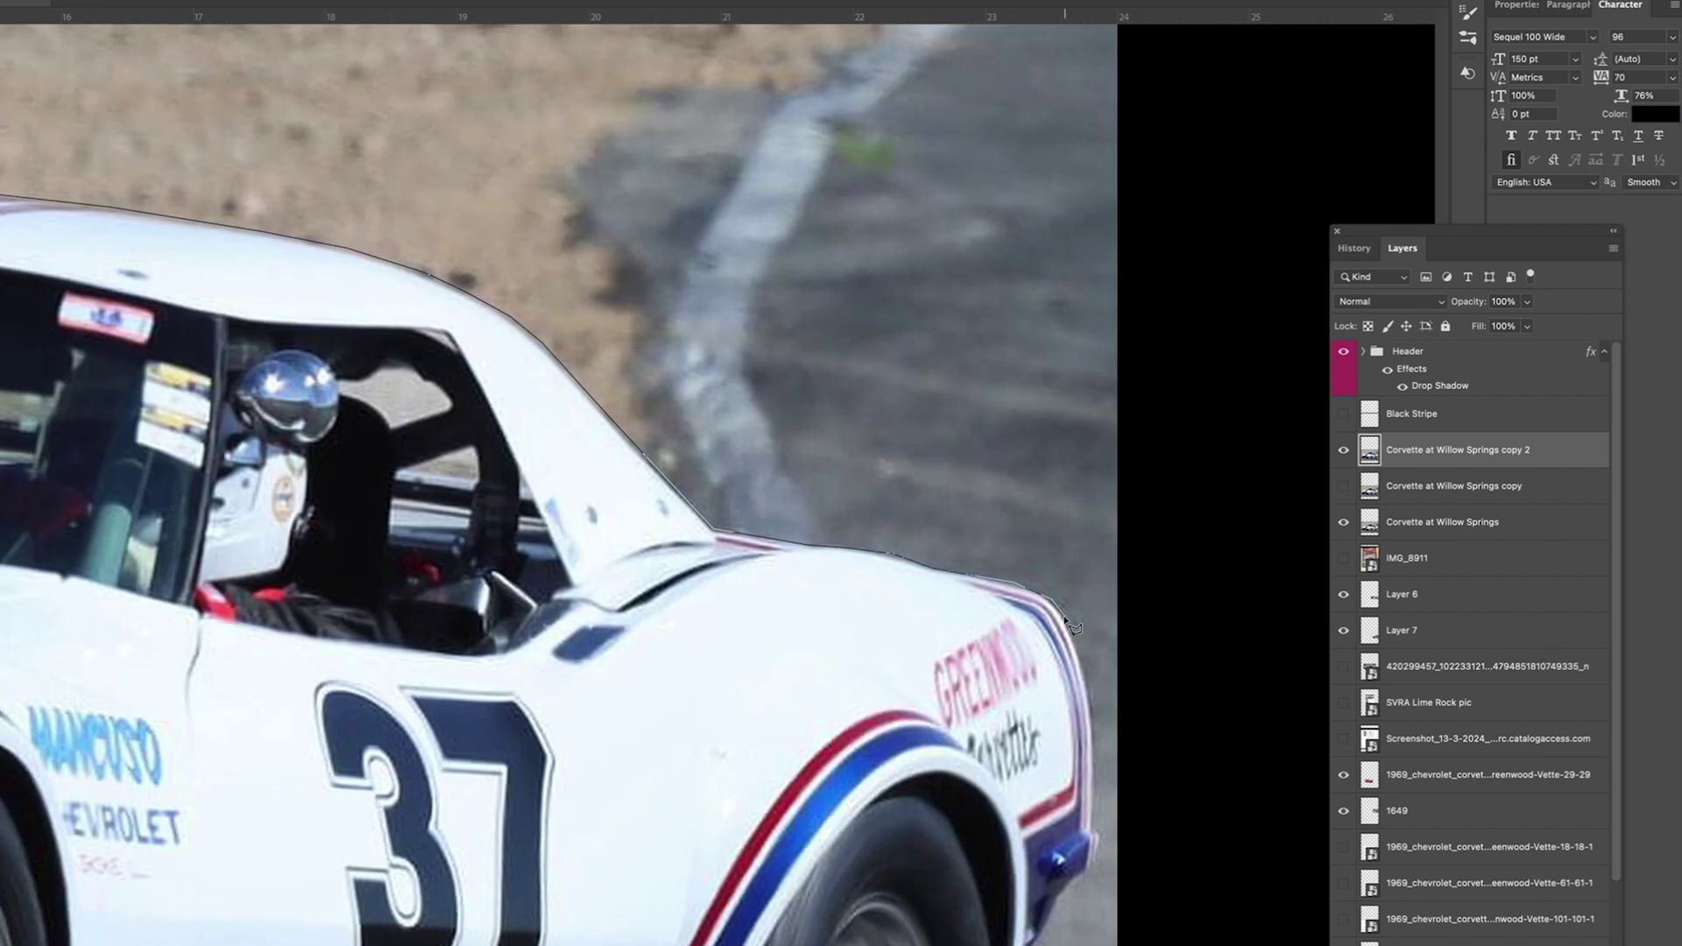
{"action": "scroll", "coordinate": [1261, 17], "scroll_direction": "left", "scroll_amount": 15}
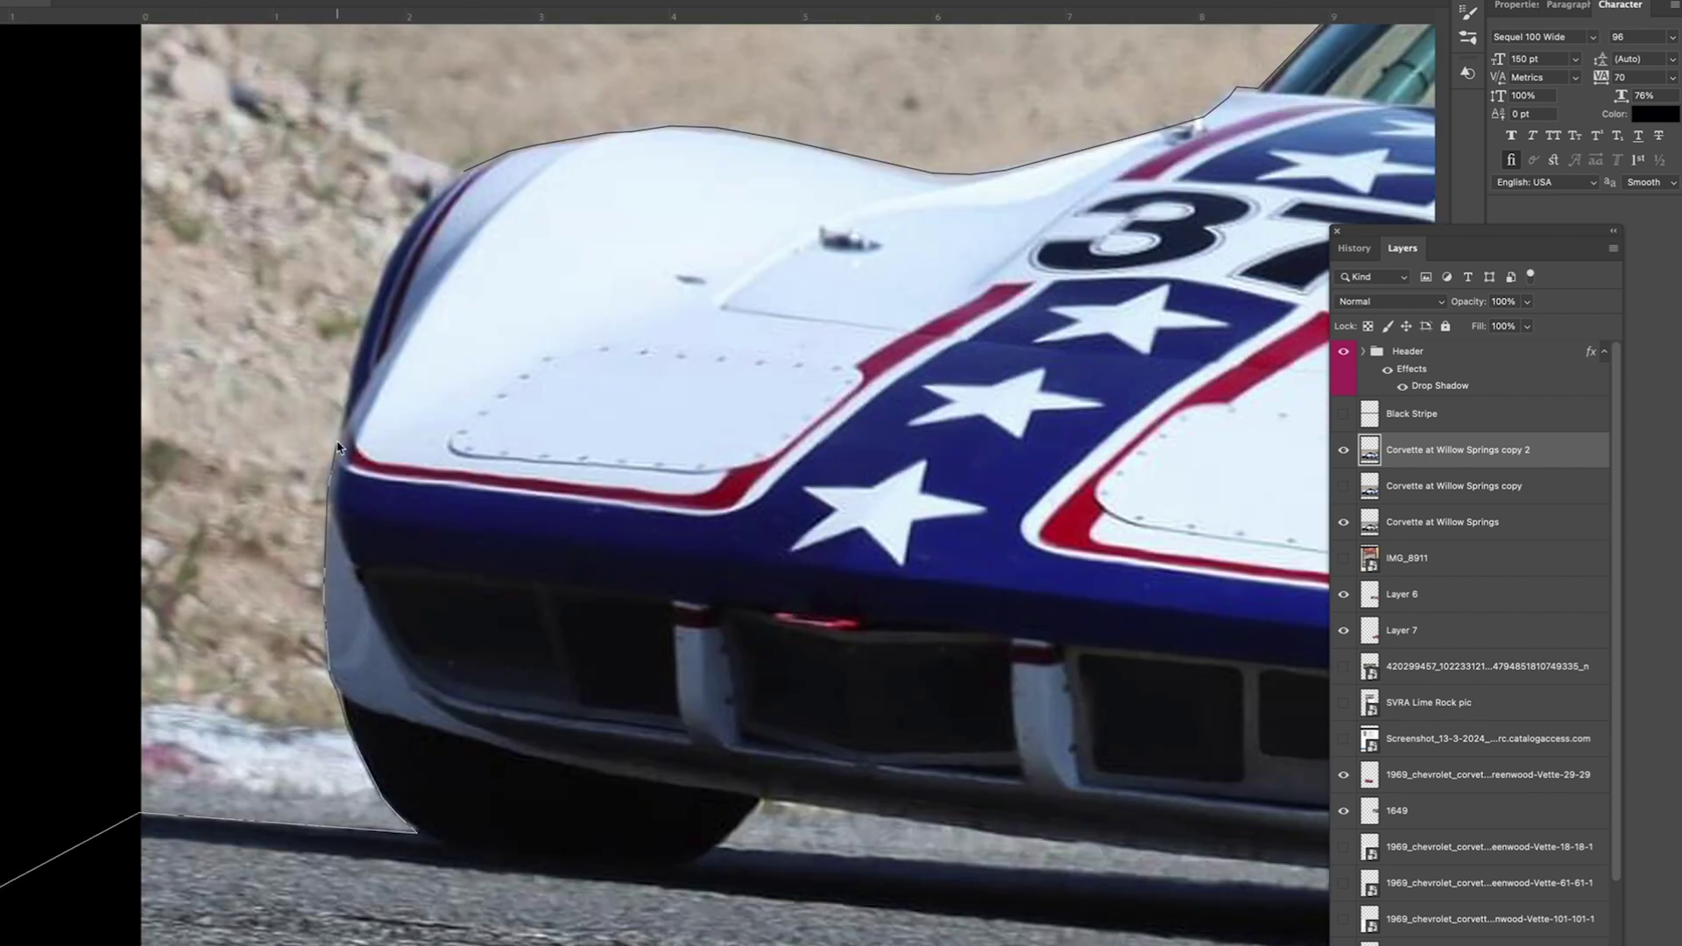
{"action": "scroll", "coordinate": [768, 665], "scroll_direction": "down", "scroll_amount": 6}
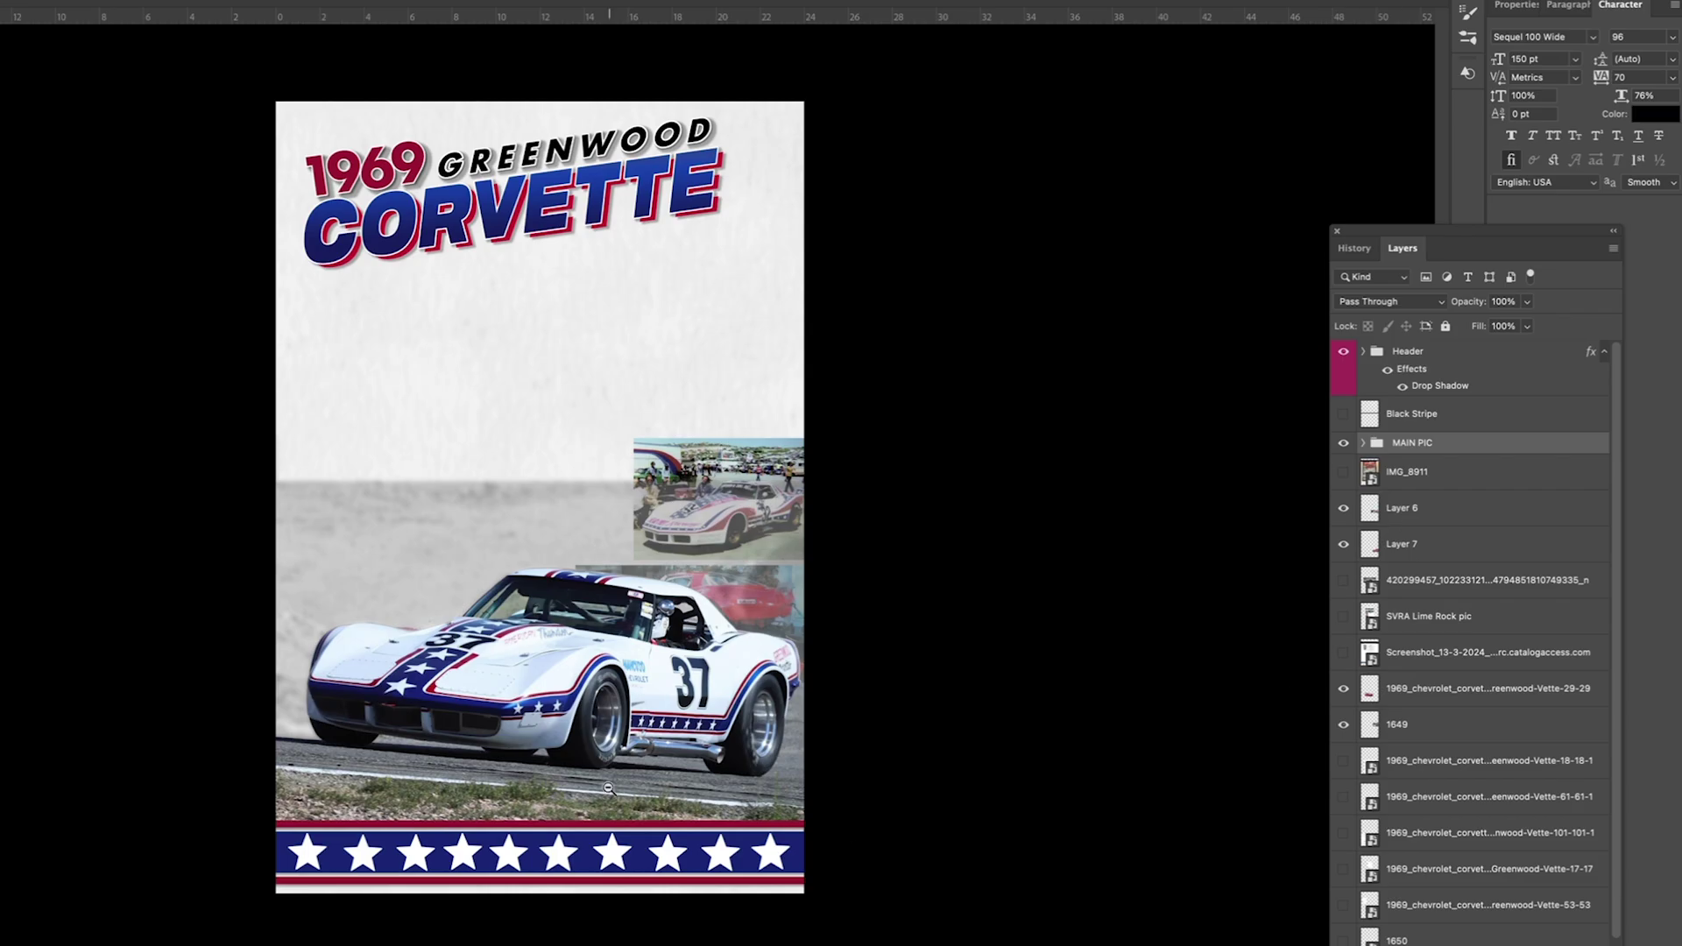
Step: Close the outline along the car's lower edge and fade the original Willow Springs layer
{"action": "left_click", "coordinate": [1363, 442]}
{"action": "left_click", "coordinate": [1472, 471]}
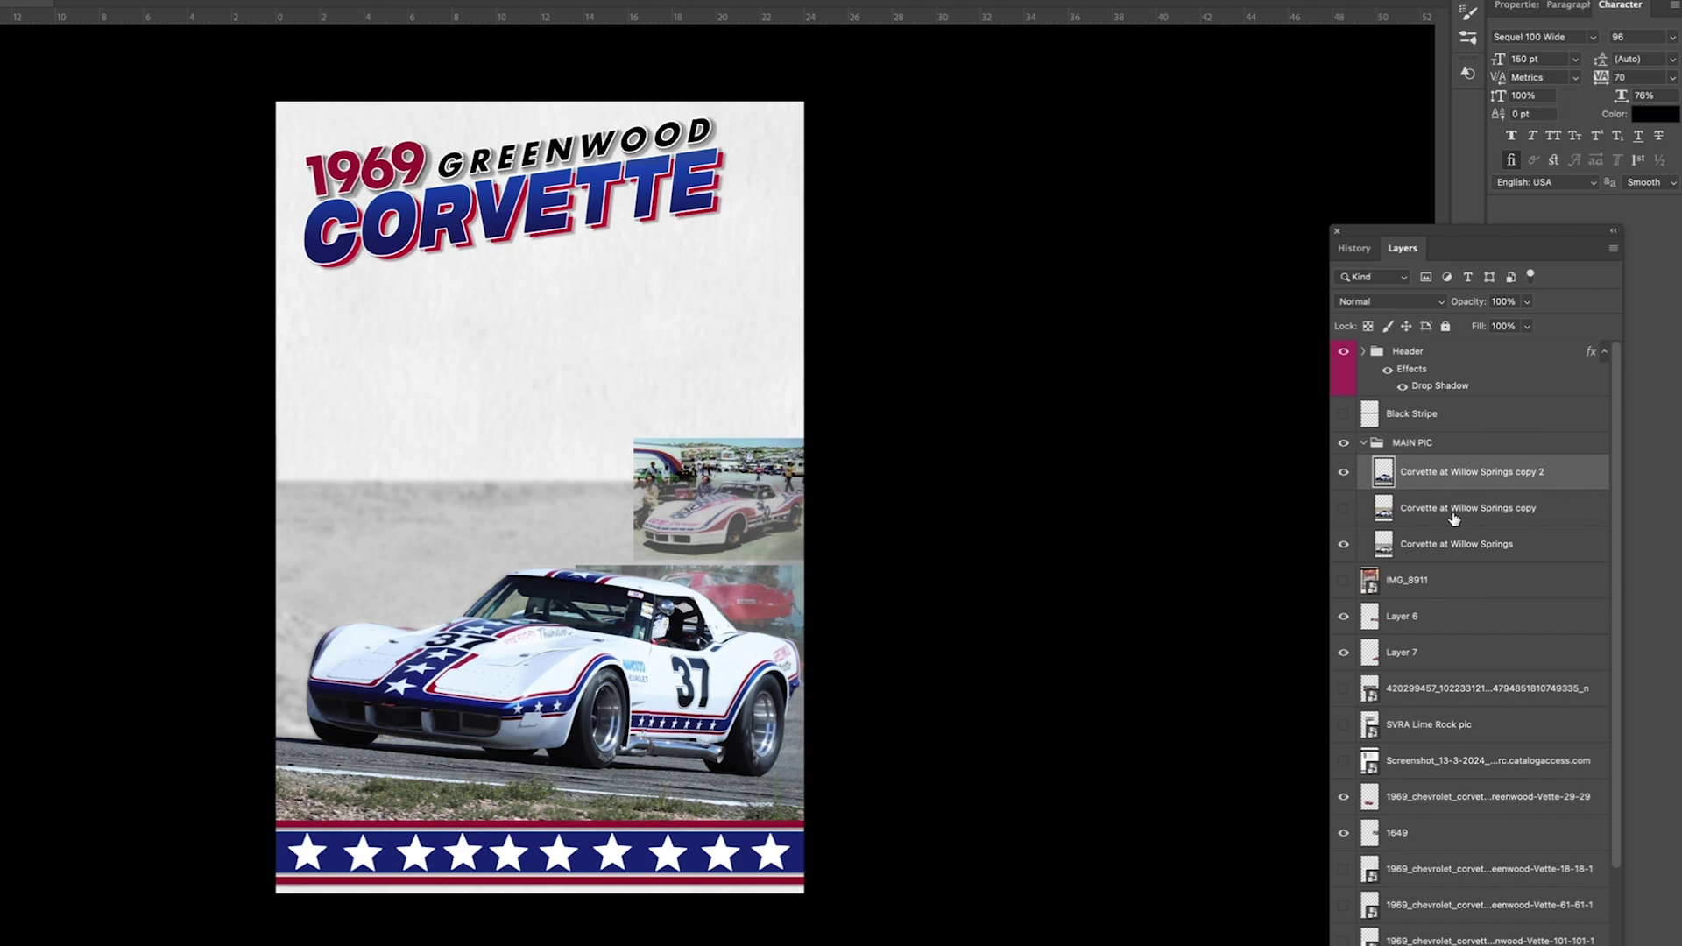
{"action": "double_click", "coordinate": [164, 834]}
{"action": "key", "text": "Delete"}
{"action": "left_click", "coordinate": [1543, 547]}
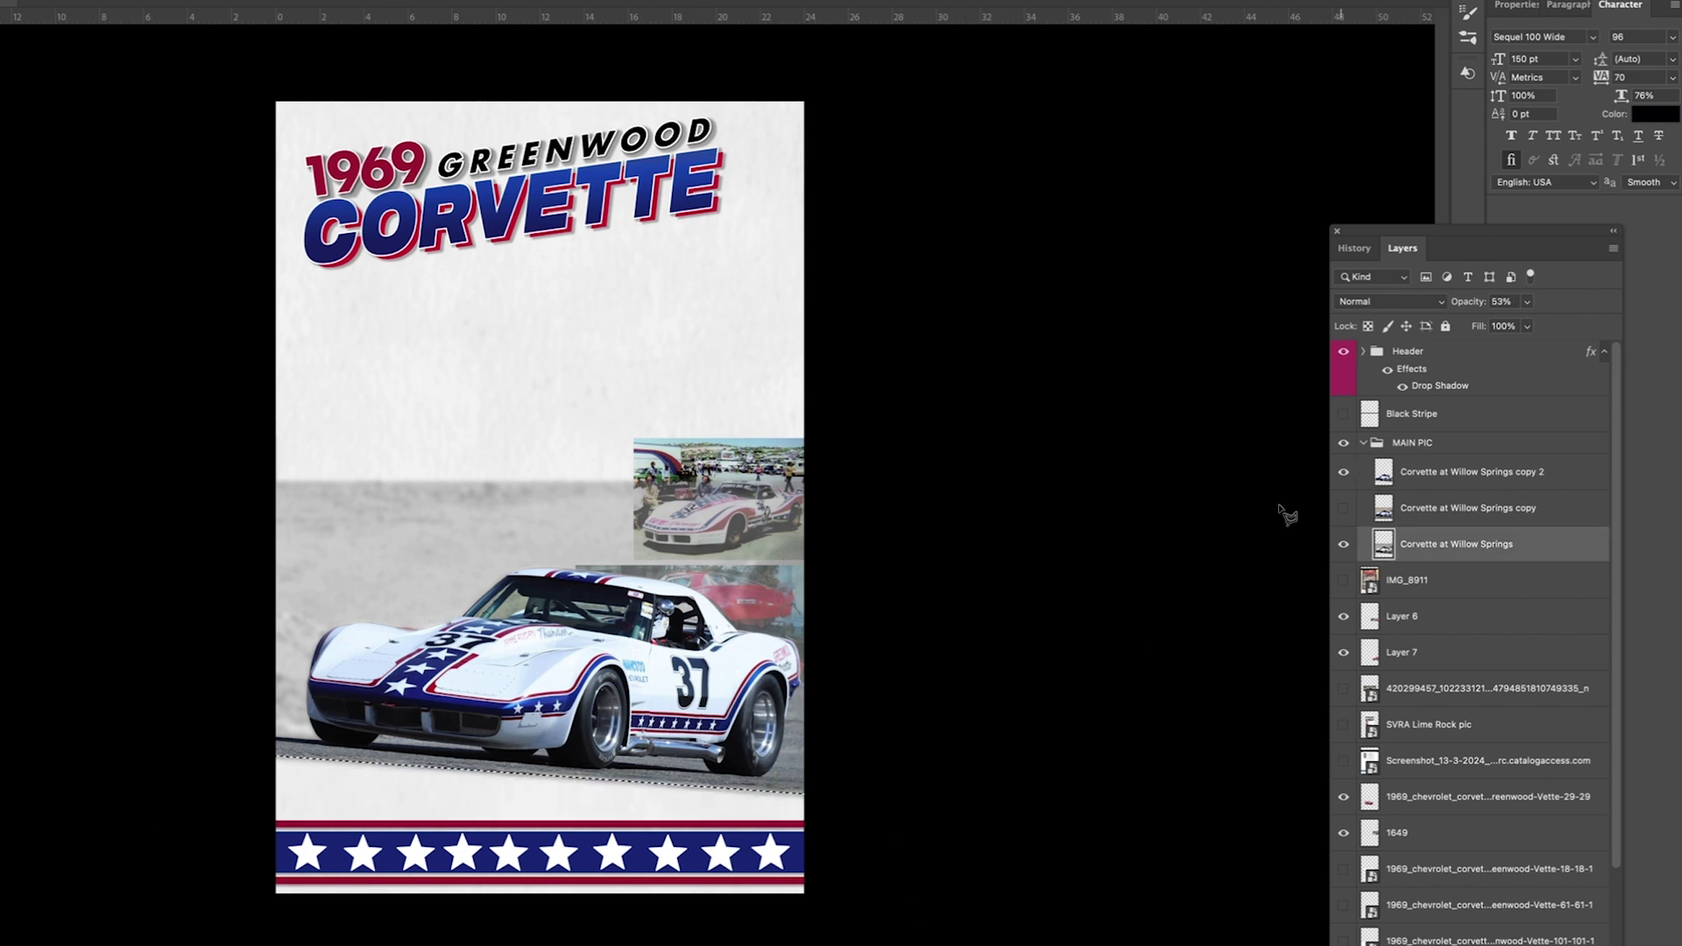
{"action": "key", "text": "Escape"}
Step: Move the Corvette at Willow Springs copy 2 cut-out up under the title and to the top layer
{"action": "left_click", "coordinate": [1472, 471]}
{"action": "left_click_drag", "start_coordinate": [691, 740], "coordinate": [691, 420]}
{"action": "left_click_drag", "start_coordinate": [1472, 471], "coordinate": [1454, 359]}
{"action": "left_click", "coordinate": [1454, 359]}
{"action": "key", "text": "shift+Up"}
{"action": "key", "text": "shift+Up"}
{"action": "key", "text": "shift+Up"}
{"action": "key", "text": "shift+Up"}
{"action": "key", "text": "shift+Up"}
{"action": "key", "text": "shift+Up"}
{"action": "key", "text": "shift+Up"}
{"action": "key", "text": "shift+Up"}
{"action": "key", "text": "shift+Up"}
{"action": "key", "text": "shift+Up"}
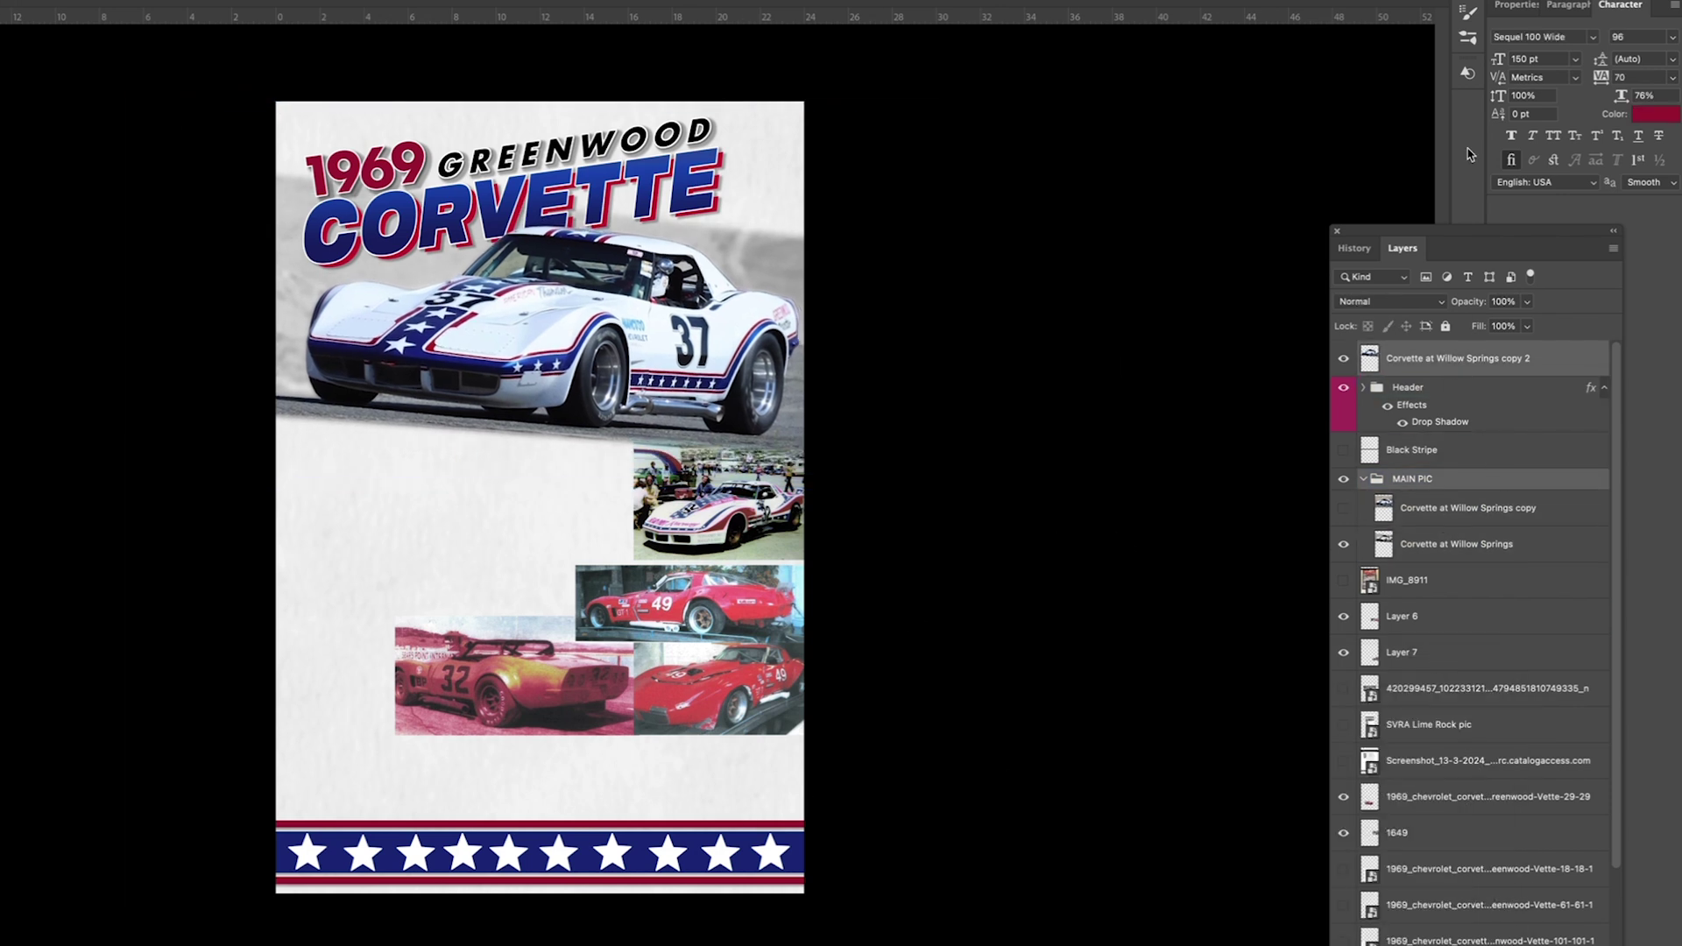
{"action": "left_click", "coordinate": [1542, 37]}
Step: Add a new GREENWOOD text layer in the SignPainter script font
{"action": "type", "text": "Sil"}
{"action": "left_click", "coordinate": [1622, 188]}
{"action": "left_click", "coordinate": [383, 529]}
{"action": "type", "text": "GREENWOOD"}
{"action": "left_click_drag", "start_coordinate": [304, 504], "coordinate": [453, 501]}
{"action": "scroll", "coordinate": [789, 317], "scroll_direction": "up", "scroll_amount": 6}
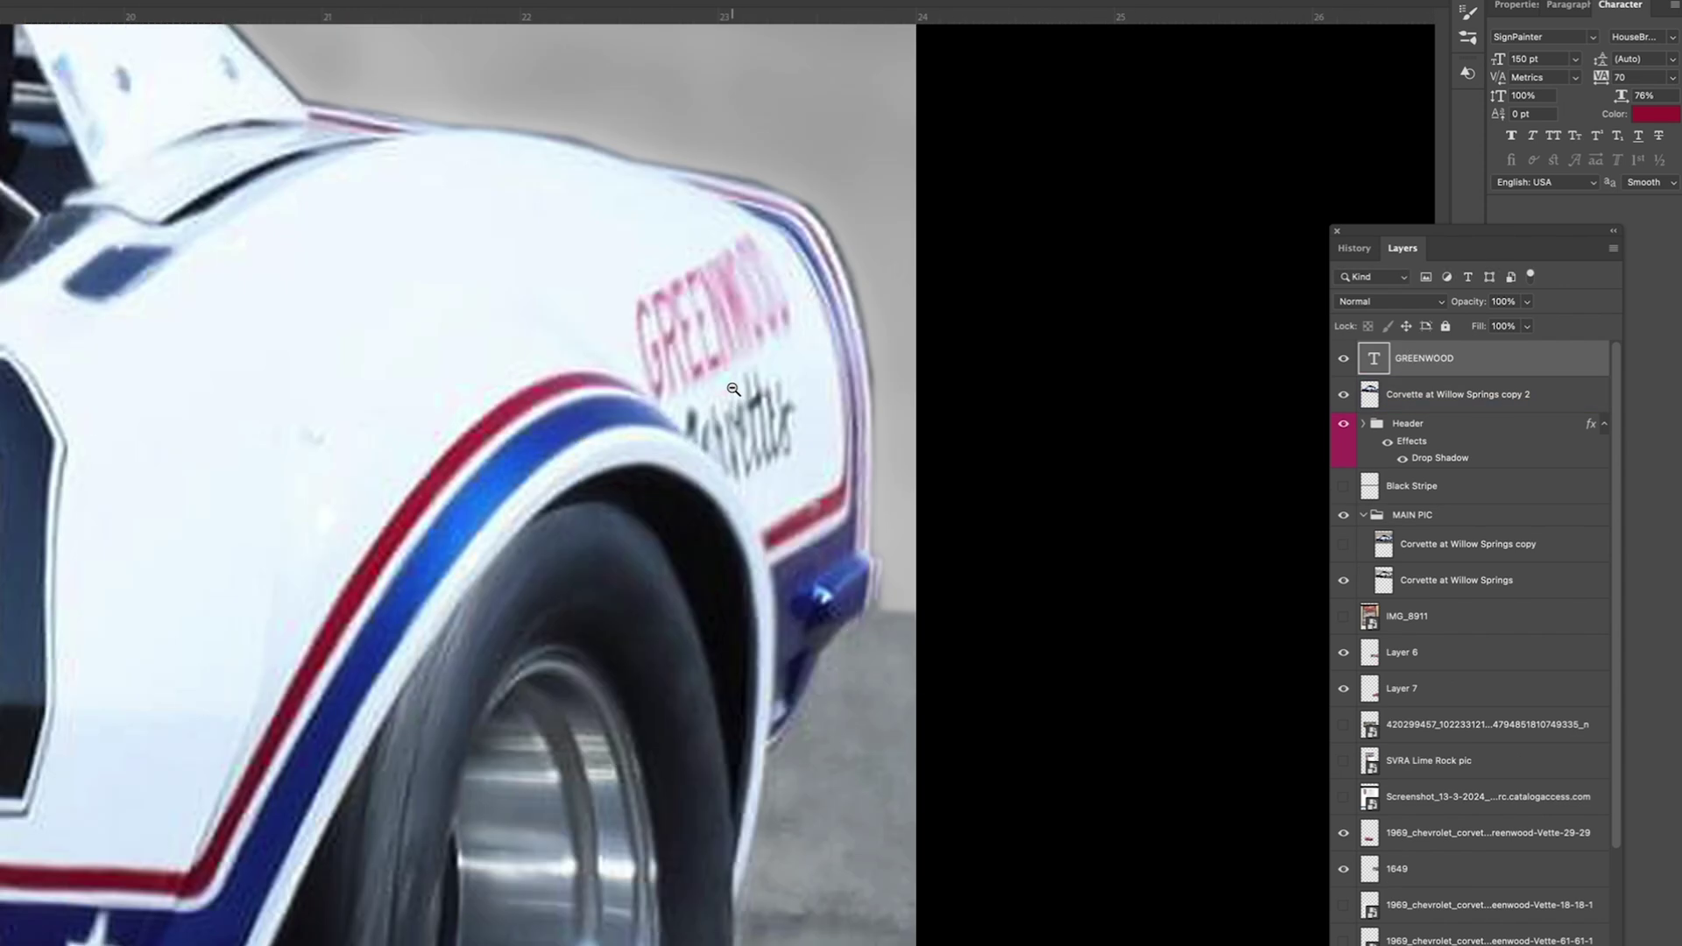
{"action": "scroll", "coordinate": [729, 387], "scroll_direction": "down", "scroll_amount": 4}
Step: Tighten GREENWOOD's spacing, enlarge it, and skew and tilt it onto the header
{"action": "left_click_drag", "start_coordinate": [1607, 79], "coordinate": [1602, 82]}
{"action": "left_click_drag", "start_coordinate": [131, 695], "coordinate": [253, 677]}
{"action": "left_click", "coordinate": [52, 368]}
{"action": "left_click_drag", "start_coordinate": [85, 676], "coordinate": [81, 902]}
{"action": "left_click_drag", "start_coordinate": [81, 903], "coordinate": [212, 217]}
{"action": "left_click_drag", "start_coordinate": [355, 174], "coordinate": [405, 158]}
{"action": "left_click_drag", "start_coordinate": [441, 134], "coordinate": [427, 103]}
{"action": "key", "text": "Return"}
Step: Hide the old GREENWOOD copy layers and give 1969 a black Color Overlay
{"action": "left_click", "coordinate": [1388, 627]}
{"action": "left_click", "coordinate": [1343, 625]}
{"action": "left_click", "coordinate": [1342, 662]}
{"action": "double_click", "coordinate": [1383, 523]}
{"action": "left_click", "coordinate": [969, 630]}
{"action": "left_click", "coordinate": [1333, 454]}
{"action": "left_click", "coordinate": [1051, 936]}
{"action": "left_click", "coordinate": [1442, 698]}
{"action": "left_click", "coordinate": [1524, 400]}
Step: Give GREENWOOD a white Stroke outline and fine-tune its size and position
{"action": "left_click_drag", "start_coordinate": [344, 210], "coordinate": [339, 205]}
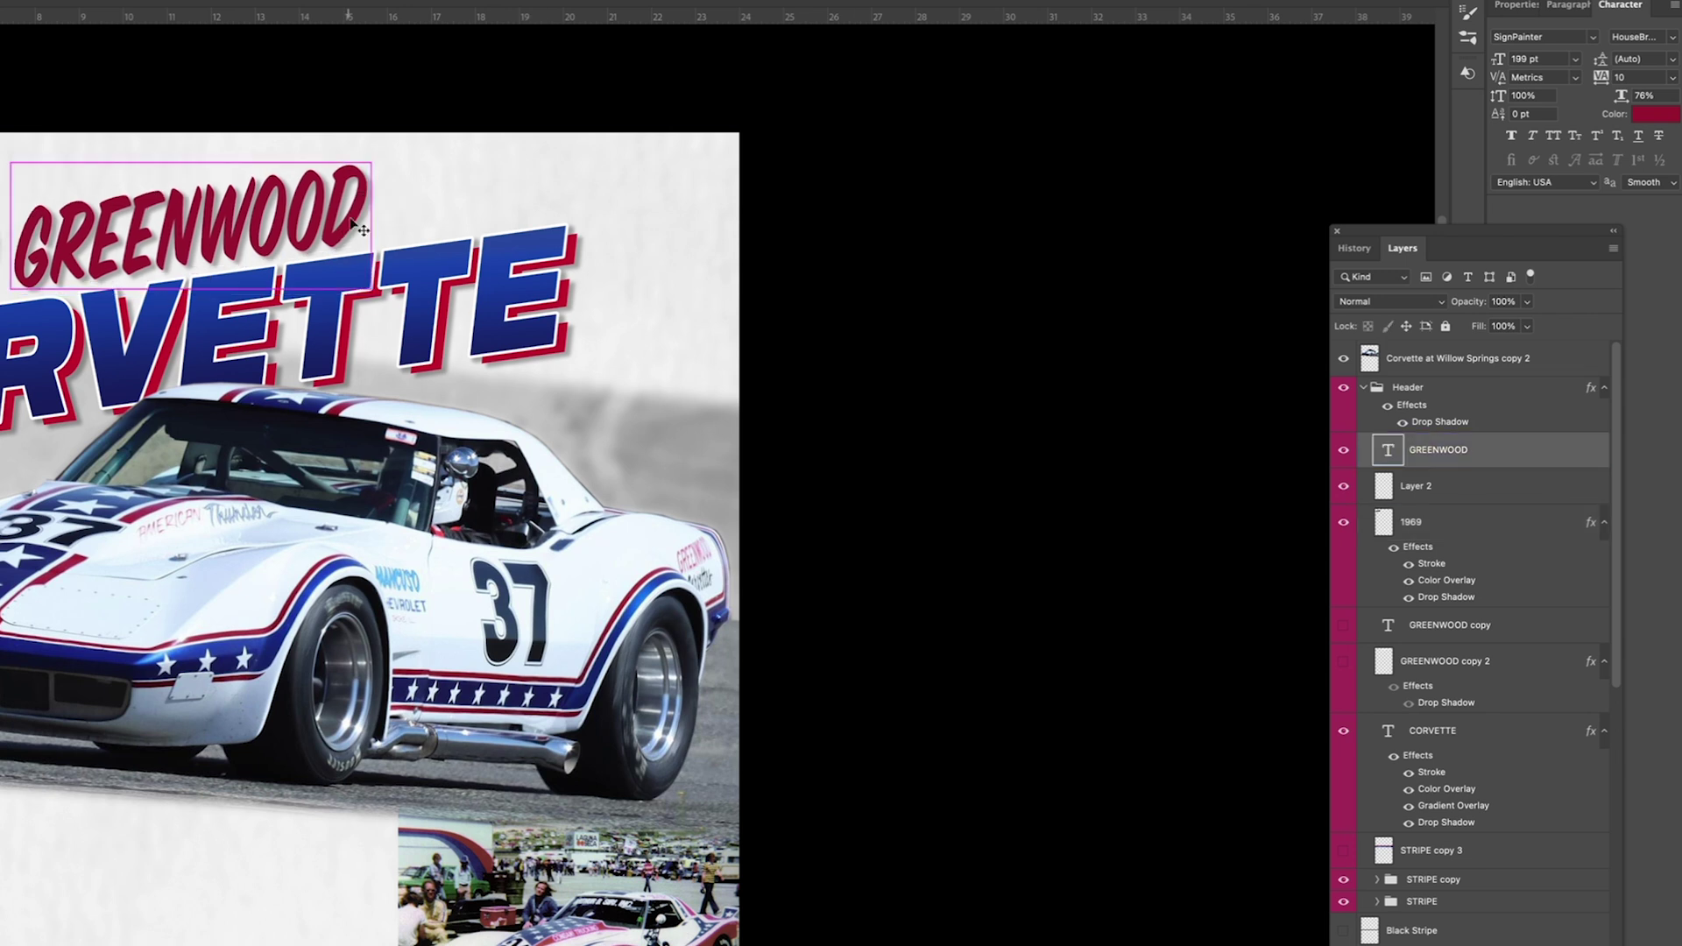
{"action": "double_click", "coordinate": [1520, 450]}
{"action": "left_click", "coordinate": [952, 540]}
{"action": "left_click", "coordinate": [1566, 397]}
{"action": "left_click_drag", "start_coordinate": [8, 222], "coordinate": [0, 222]}
{"action": "left_click_drag", "start_coordinate": [190, 222], "coordinate": [205, 216]}
{"action": "key", "text": "Return"}
Step: Spread the small photos wider, moving the 1649 photo left and the 29-29 photo down-left
{"action": "key", "text": "super+minus"}
{"action": "key", "text": "super+minus"}
{"action": "left_click", "coordinate": [1363, 387]}
{"action": "left_click", "coordinate": [1398, 833]}
{"action": "left_click_drag", "start_coordinate": [747, 515], "coordinate": [382, 592]}
{"action": "left_click", "coordinate": [1419, 797]}
{"action": "left_click_drag", "start_coordinate": [702, 734], "coordinate": [584, 823]}
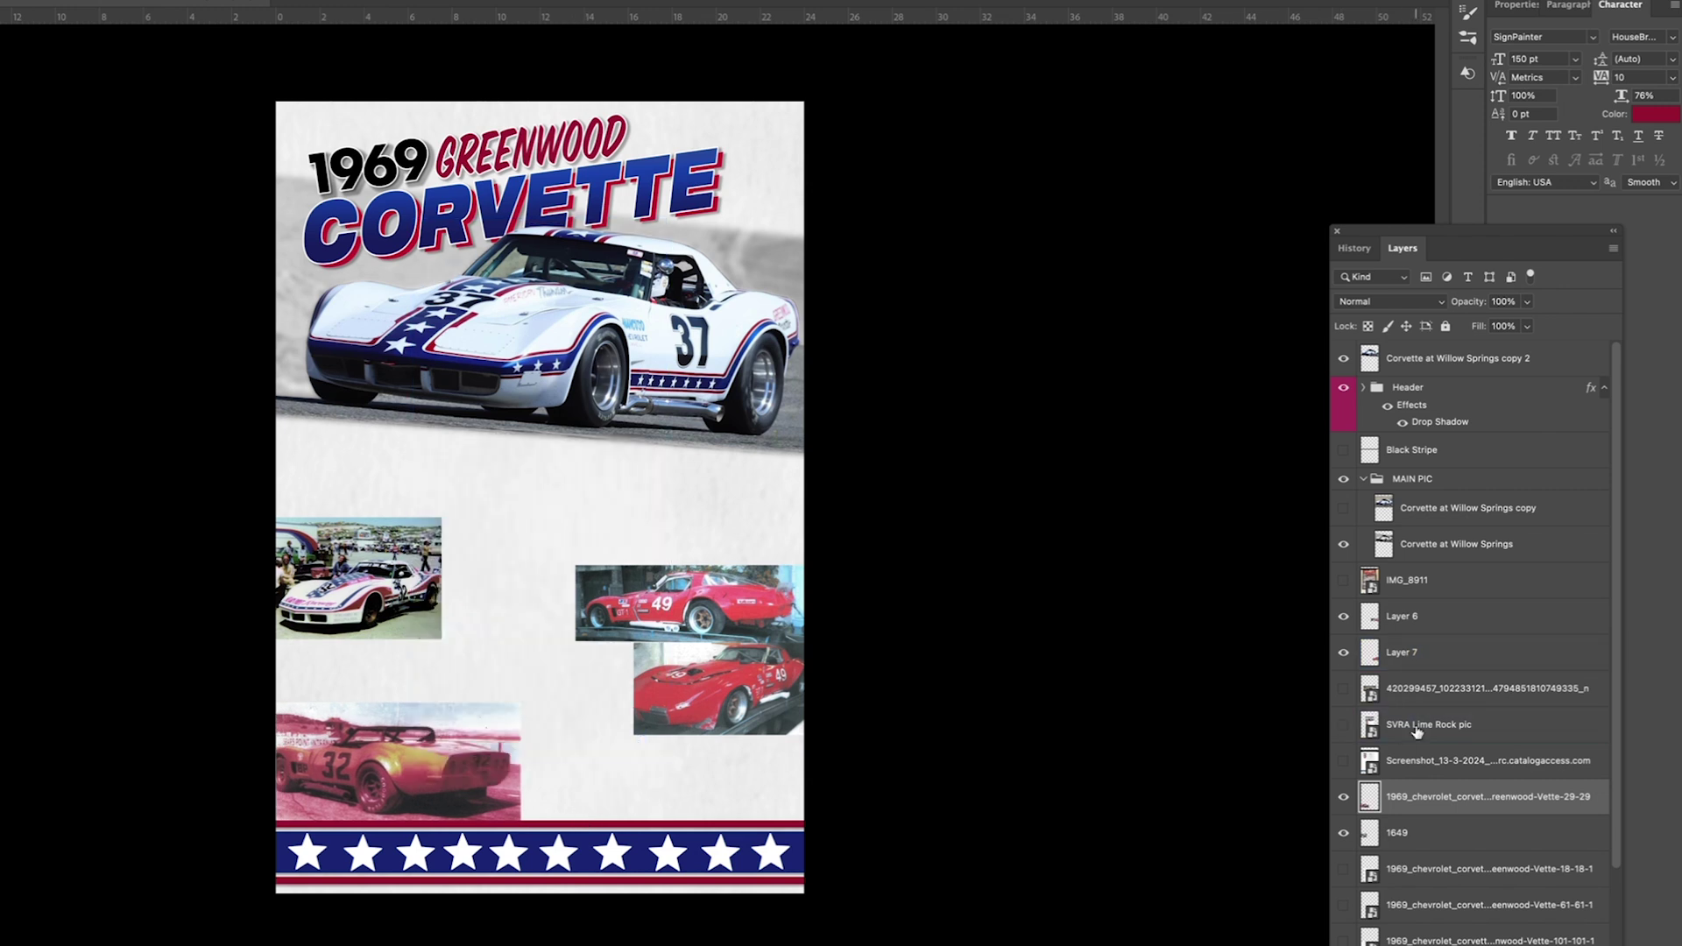
Step: Show layer 1650's red #32 photo and shift the #49 photos toward the bottom
{"action": "left_click", "coordinate": [1428, 869]}
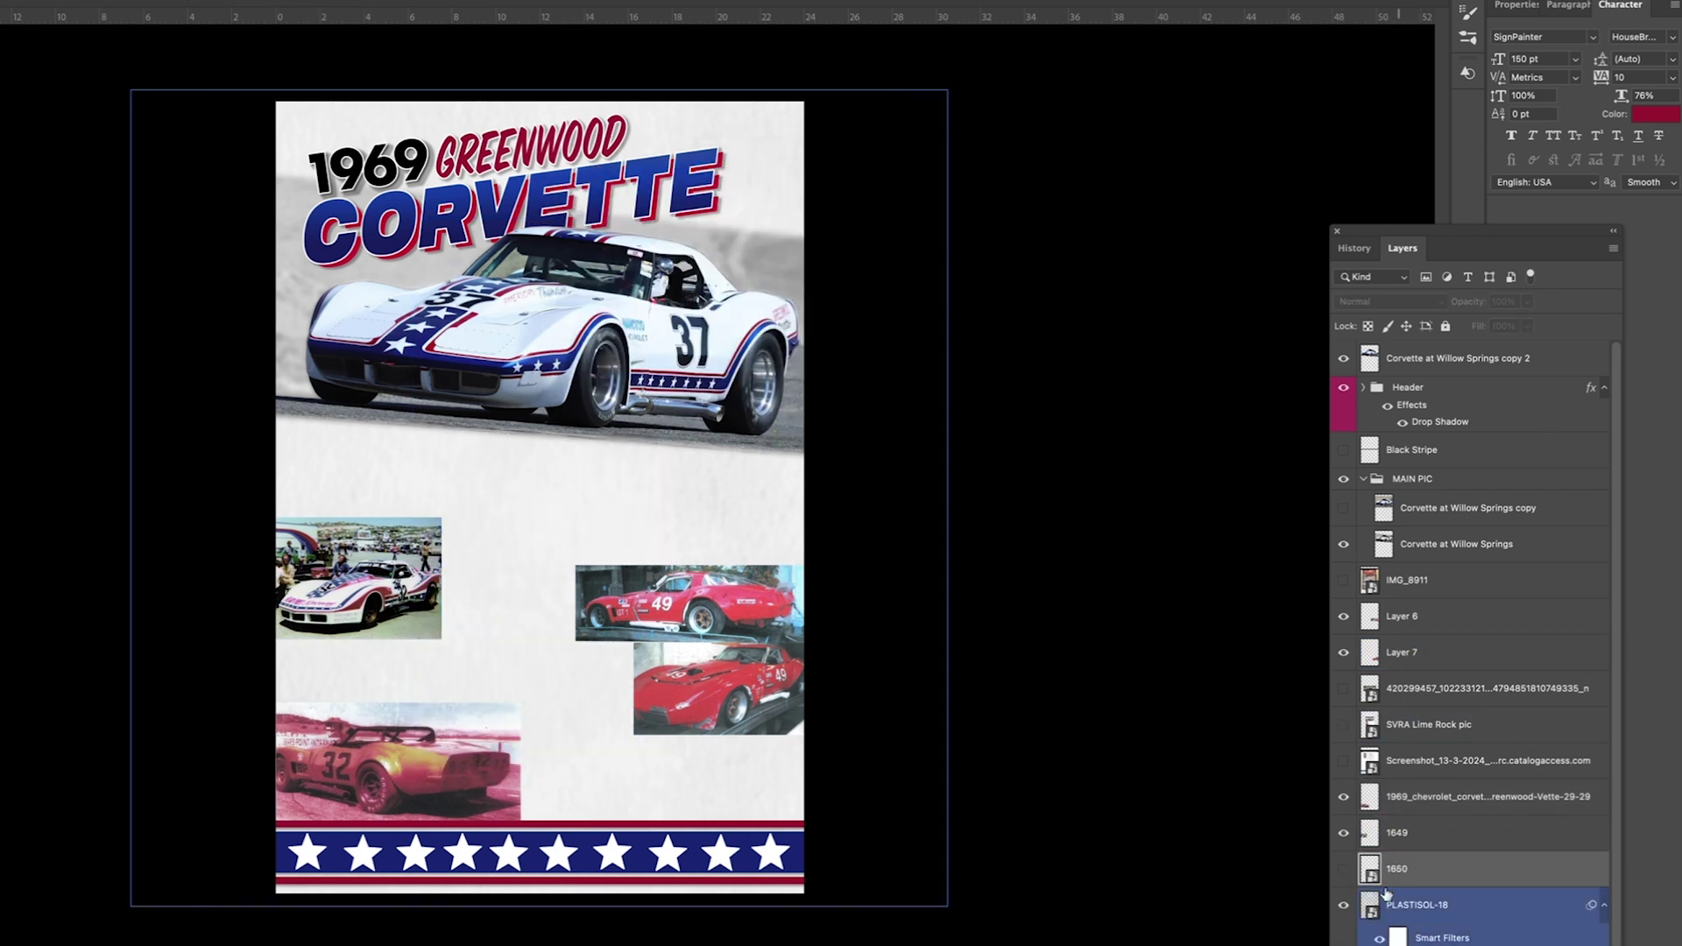
{"action": "left_click", "coordinate": [1343, 869]}
{"action": "left_click_drag", "start_coordinate": [525, 674], "coordinate": [561, 527]}
{"action": "left_click", "coordinate": [1406, 616]}
{"action": "left_click_drag", "start_coordinate": [692, 604], "coordinate": [714, 785]}
{"action": "left_click_drag", "start_coordinate": [697, 694], "coordinate": [587, 780]}
{"action": "left_click_drag", "start_coordinate": [613, 782], "coordinate": [635, 651]}
Step: Arrange the #49 pair along the bottom with Layer 7 above Layer 6, and nudge the Corvette photos
{"action": "left_click", "coordinate": [1487, 796]}
{"action": "left_click_drag", "start_coordinate": [450, 801], "coordinate": [683, 819]}
{"action": "left_click", "coordinate": [368, 578]}
{"action": "left_click_drag", "start_coordinate": [605, 775], "coordinate": [354, 780]}
{"action": "left_click_drag", "start_coordinate": [712, 654], "coordinate": [627, 775]}
{"action": "left_click_drag", "start_coordinate": [537, 733], "coordinate": [517, 726]}
{"action": "left_click_drag", "start_coordinate": [599, 764], "coordinate": [611, 773]}
{"action": "left_click_drag", "start_coordinate": [389, 759], "coordinate": [466, 763]}
{"action": "key", "text": "ctrl+bracketright"}
{"action": "left_click_drag", "start_coordinate": [362, 526], "coordinate": [369, 607]}
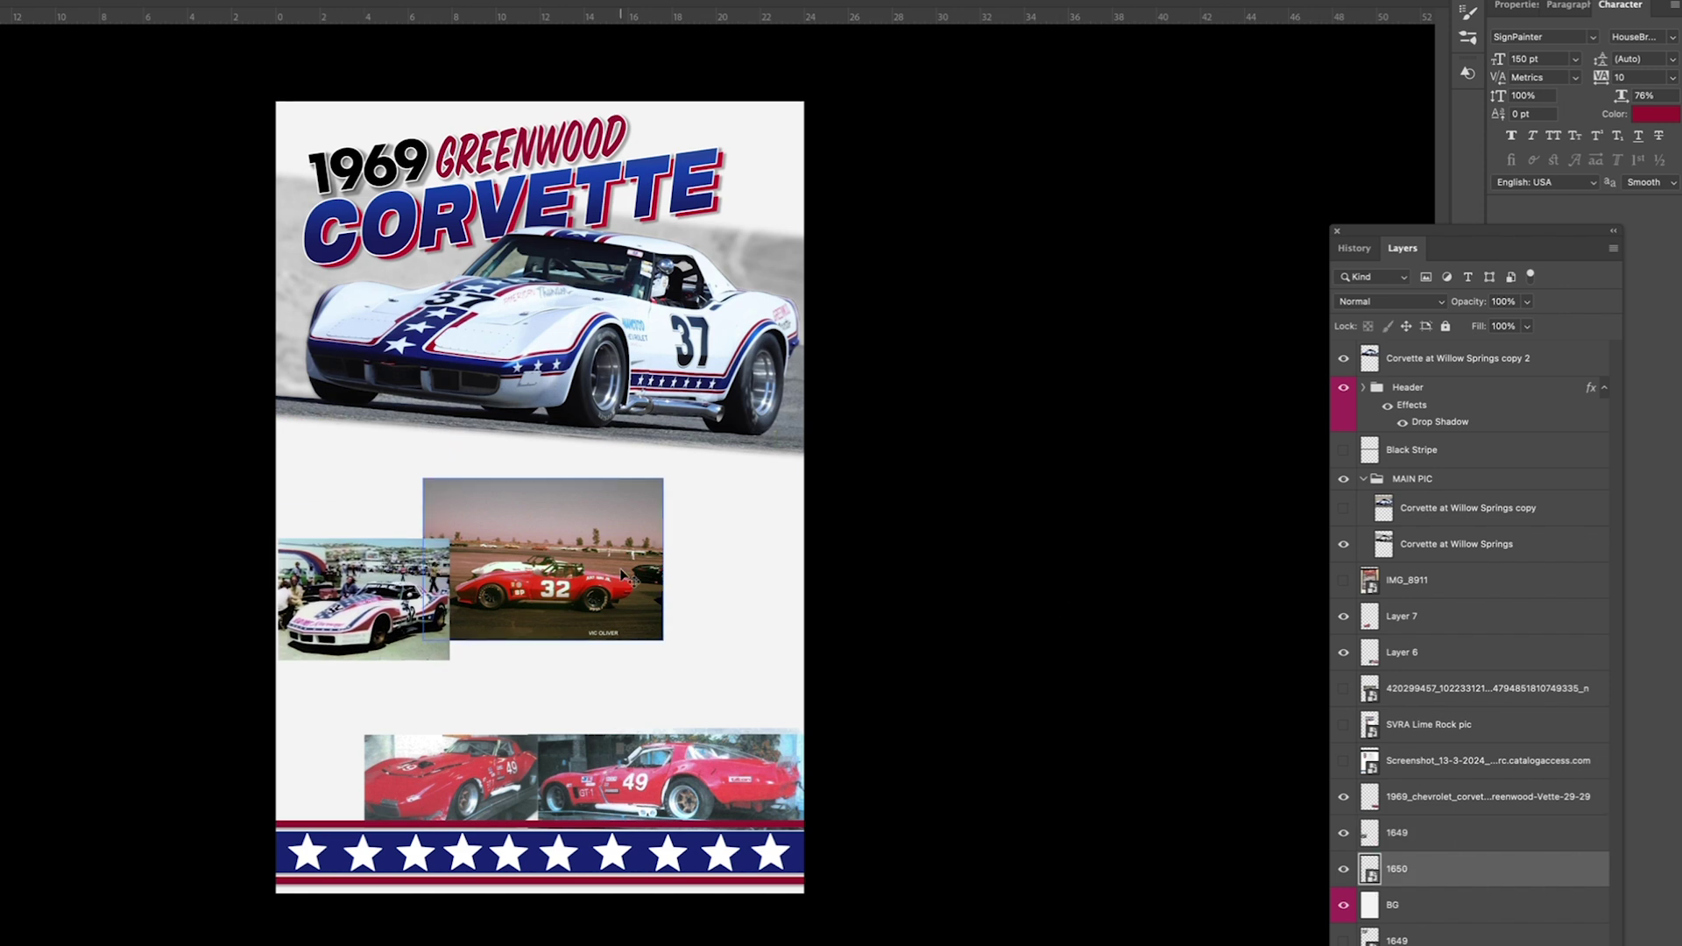
{"action": "left_click_drag", "start_coordinate": [614, 563], "coordinate": [681, 584]}
Step: Rasterize layer 1650 and reposition its red #32 photo
{"action": "right_click", "coordinate": [1422, 869]}
{"action": "left_click", "coordinate": [1454, 943]}
{"action": "left_click_drag", "start_coordinate": [431, 514], "coordinate": [431, 514]}
{"action": "left_click_drag", "start_coordinate": [688, 552], "coordinate": [649, 591]}
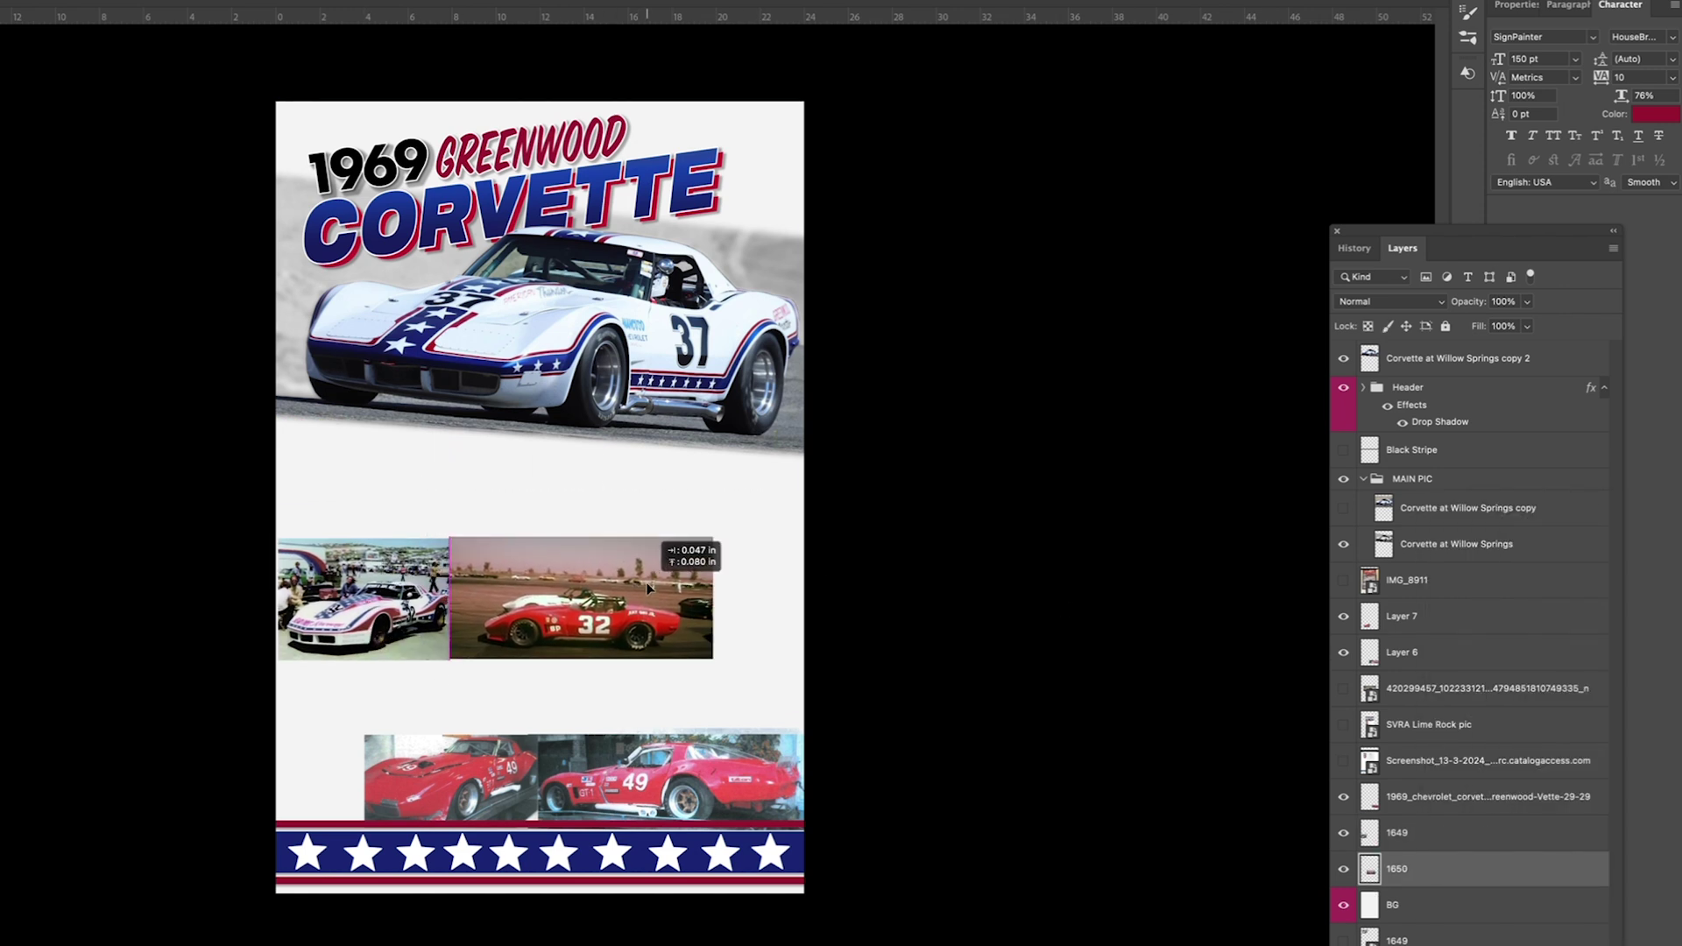
Step: Reveal layer 1649 and line up the pink, white and red #32 photos in one row
{"action": "left_click", "coordinate": [1402, 939]}
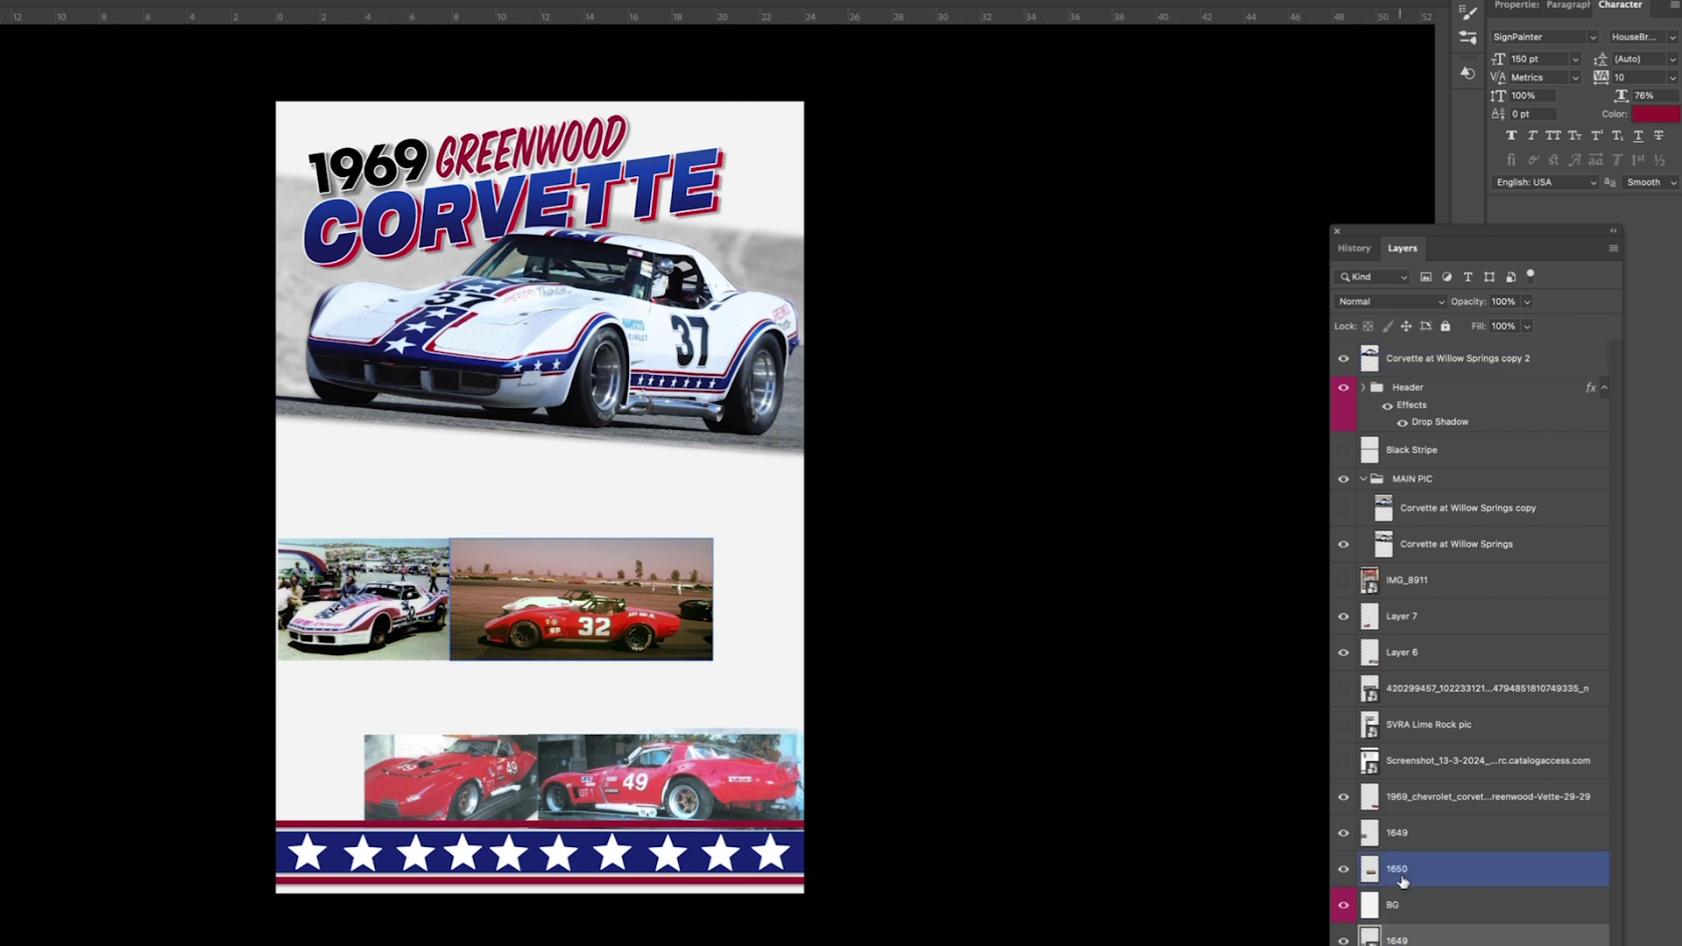
{"action": "left_click", "coordinate": [1343, 941]}
{"action": "left_click_drag", "start_coordinate": [1343, 941], "coordinate": [1345, 800]}
{"action": "left_click_drag", "start_coordinate": [752, 744], "coordinate": [417, 579]}
{"action": "scroll", "coordinate": [371, 639], "scroll_direction": "up", "scroll_amount": 2}
{"action": "left_click_drag", "start_coordinate": [350, 455], "coordinate": [719, 447]}
{"action": "left_click_drag", "start_coordinate": [883, 439], "coordinate": [808, 440]}
{"action": "left_click_drag", "start_coordinate": [962, 595], "coordinate": [1192, 596]}
Step: Trim the excess strip off the red #32 photo
{"action": "key", "text": "Delete"}
{"action": "left_click_drag", "start_coordinate": [177, 675], "coordinate": [1281, 749]}
{"action": "key", "text": "Delete"}
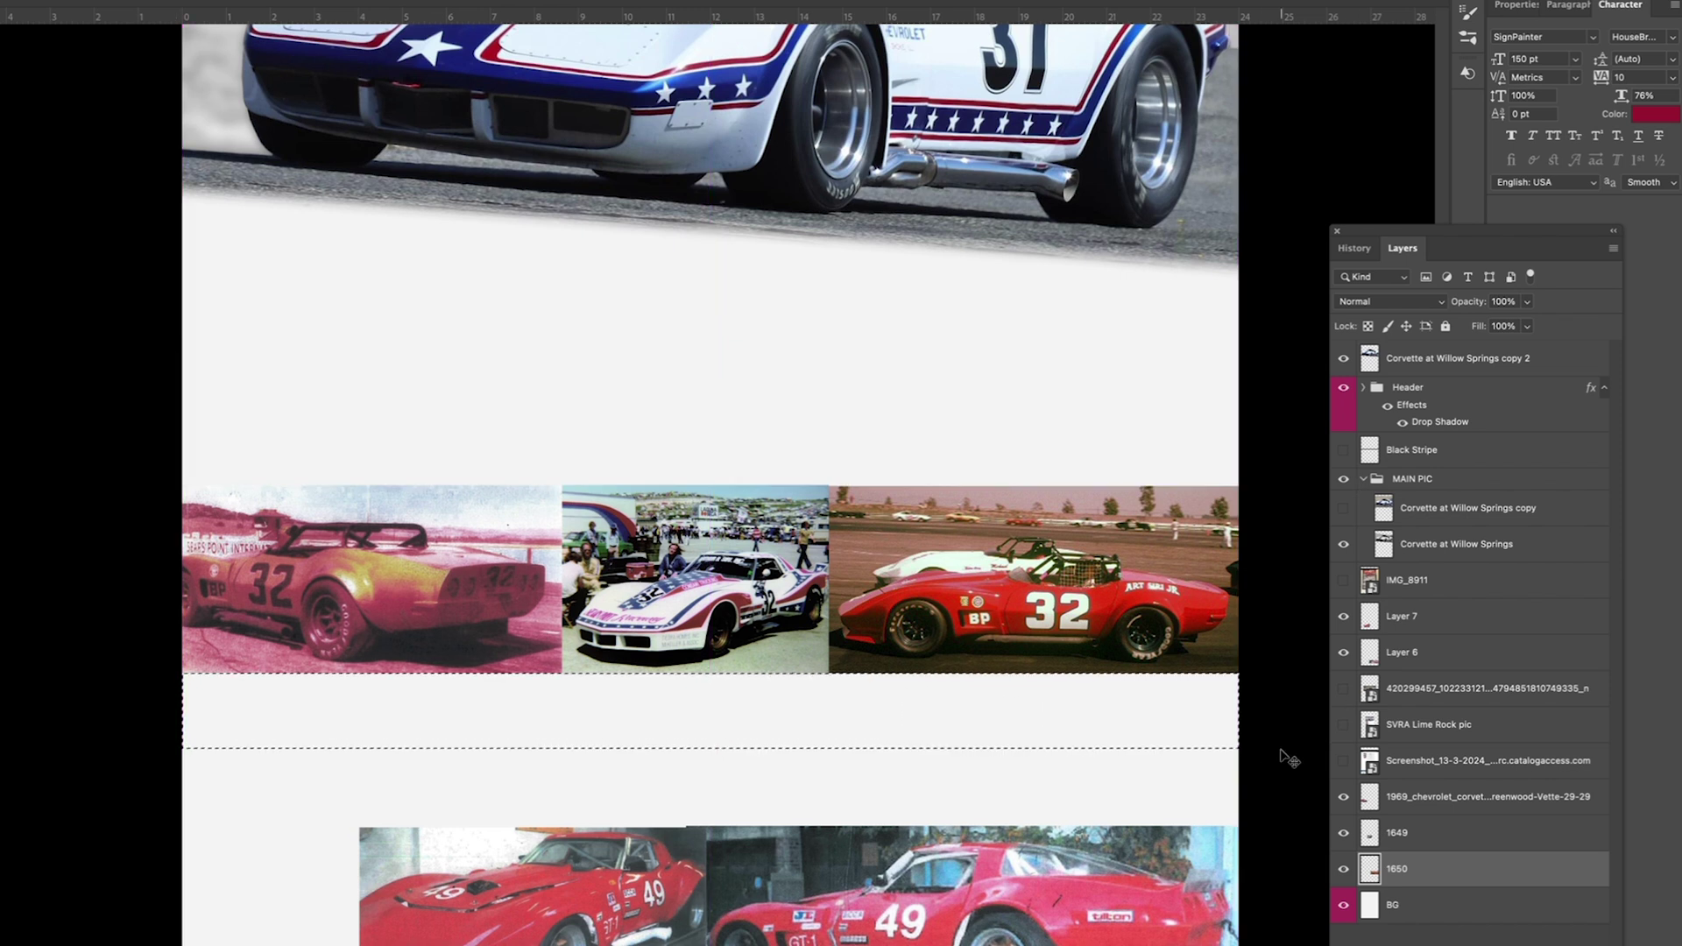
Step: Group the three #32 photos as HISTORIC PICS 1
{"action": "key", "text": "super+d"}
{"action": "left_click", "coordinate": [1404, 797], "text": "shift"}
{"action": "key", "text": "super+g"}
{"action": "double_click", "coordinate": [1403, 790]}
{"action": "type", "text": "HISTORIC PICS 1"}
{"action": "key", "text": "Return"}
{"action": "left_click_drag", "start_coordinate": [906, 589], "coordinate": [766, 516]}
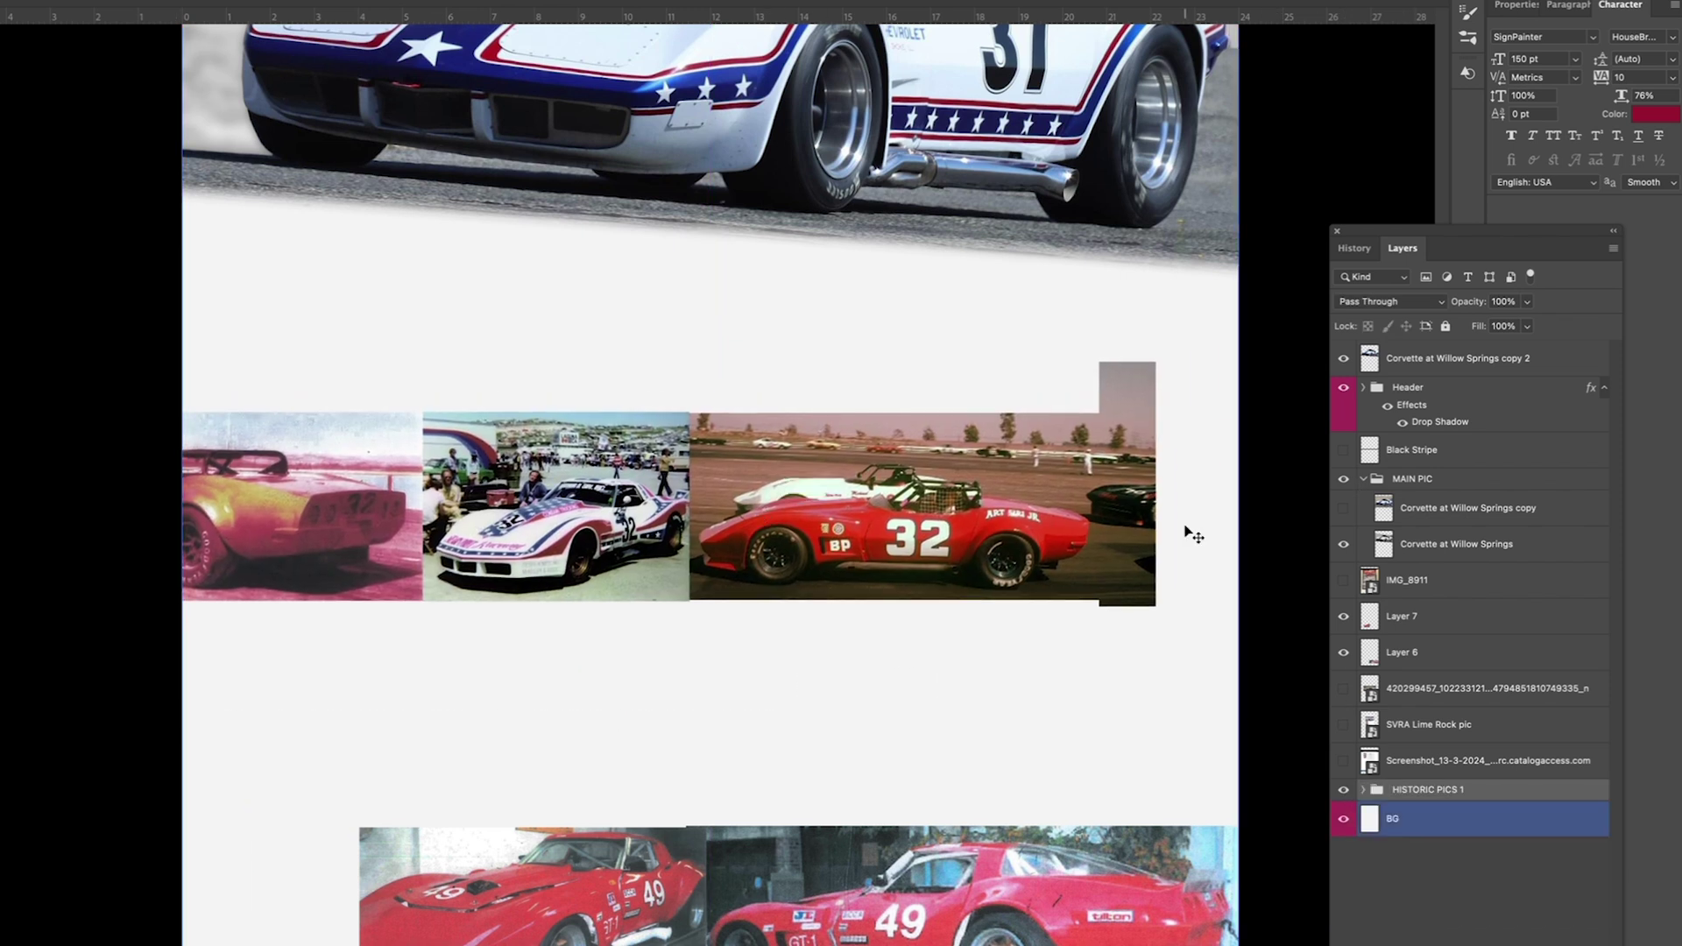
Step: Delete the leftover marked strip from layer 1650 and shift the photo row right and down
{"action": "left_click", "coordinate": [1363, 789]}
{"action": "left_click", "coordinate": [1434, 893]}
{"action": "key", "text": "Delete"}
{"action": "key", "text": "super+d"}
{"action": "left_click", "coordinate": [1363, 789]}
{"action": "left_click", "coordinate": [1454, 793]}
{"action": "left_click_drag", "start_coordinate": [1036, 600], "coordinate": [1186, 698]}
{"action": "left_click_drag", "start_coordinate": [1296, 544], "coordinate": [1265, 547]}
Step: Add a drop shadow to HISTORIC PICS 1 and slightly resize the red #32 photo
{"action": "double_click", "coordinate": [1515, 798]}
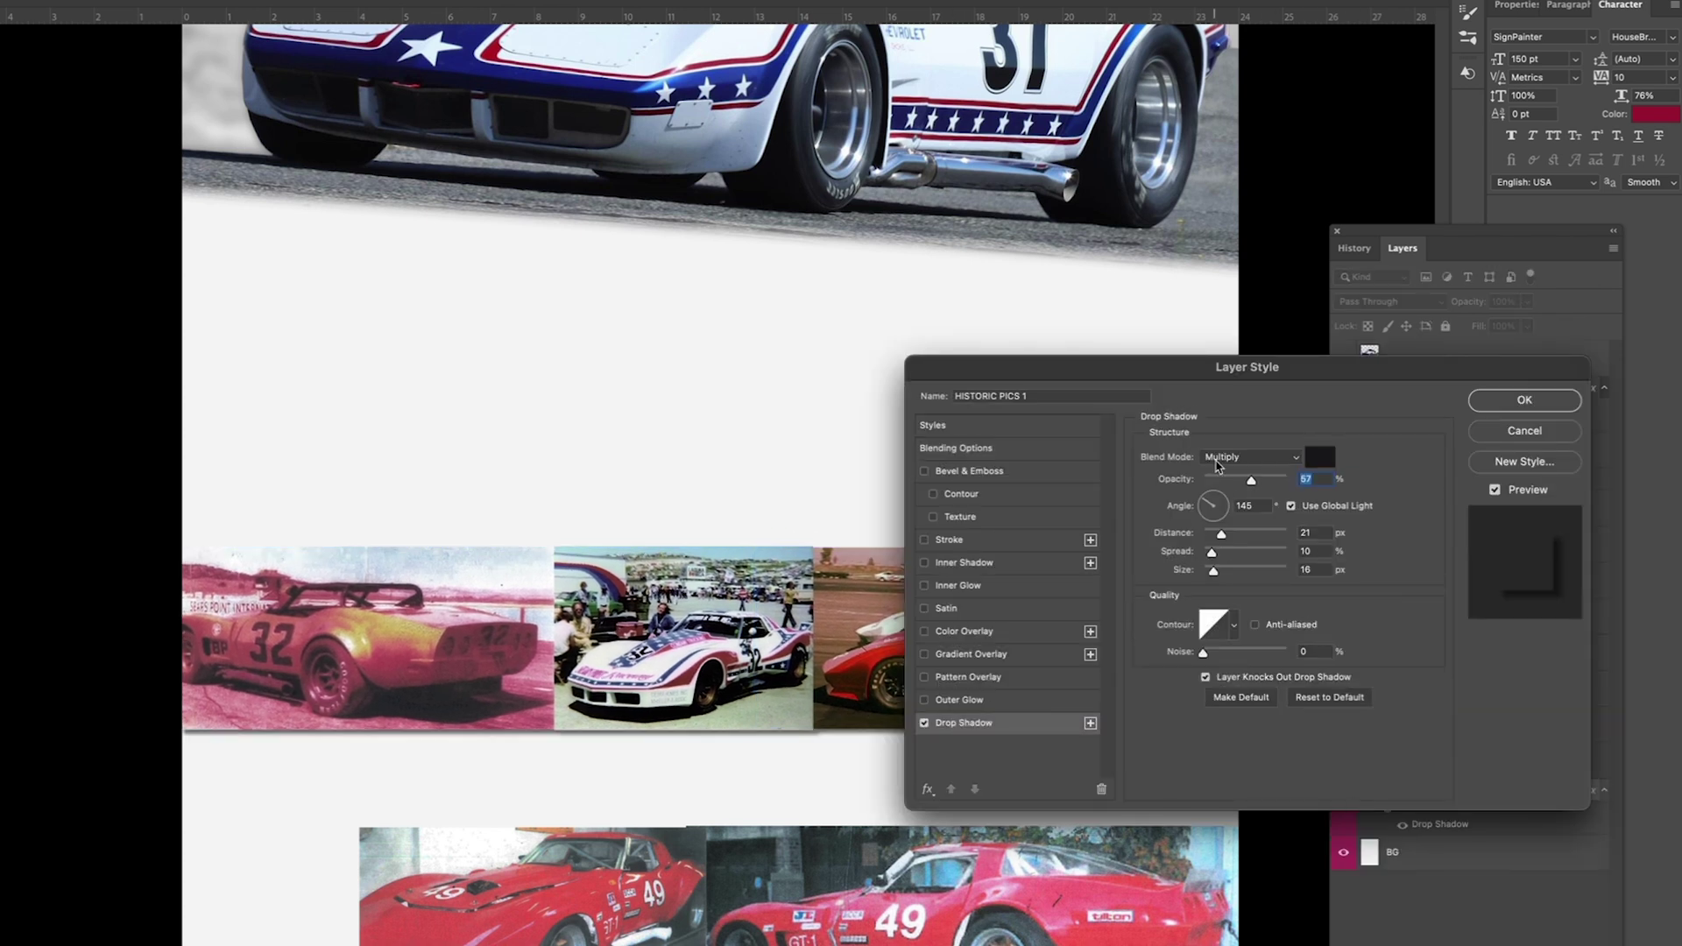
{"action": "key", "text": "Return"}
{"action": "key", "text": "super+t"}
{"action": "left_click_drag", "start_coordinate": [1265, 729], "coordinate": [1270, 731]}
{"action": "key", "text": "Escape"}
{"action": "left_click", "coordinate": [1164, 683], "text": "super"}
{"action": "key", "text": "super+t"}
{"action": "key", "text": "Return"}
Step: Reposition the photo row and delete the unused photo layers
{"action": "left_click", "coordinate": [1018, 652], "text": "alt"}
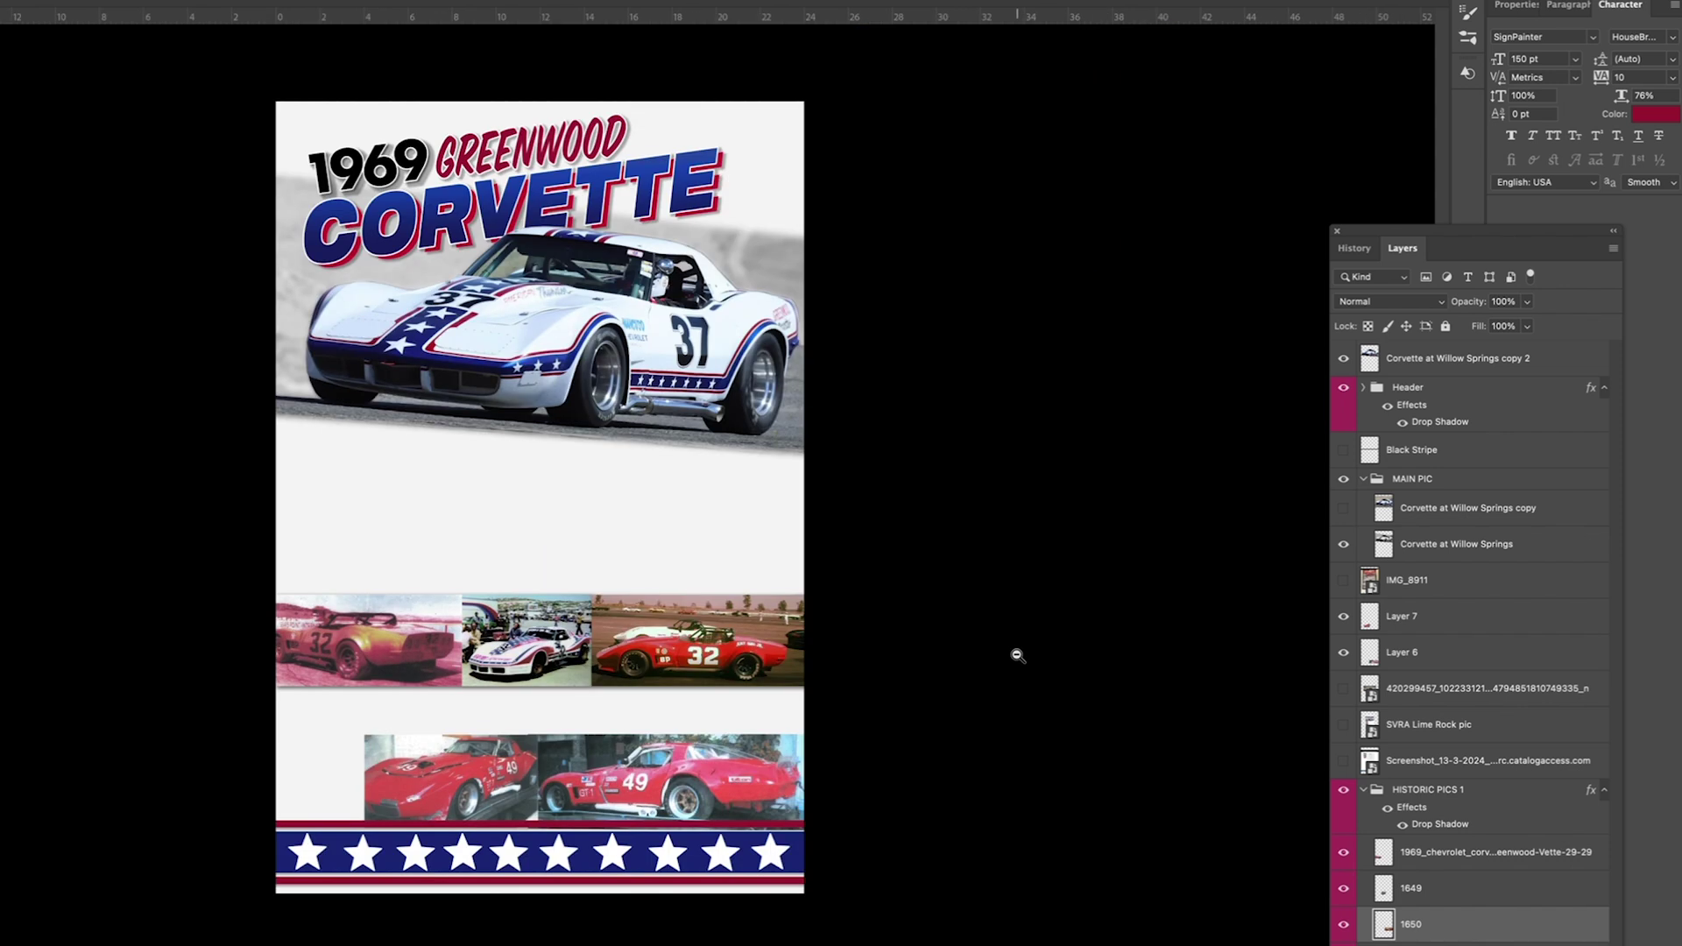
{"action": "key", "text": "v"}
{"action": "left_click_drag", "start_coordinate": [960, 665], "coordinate": [693, 661]}
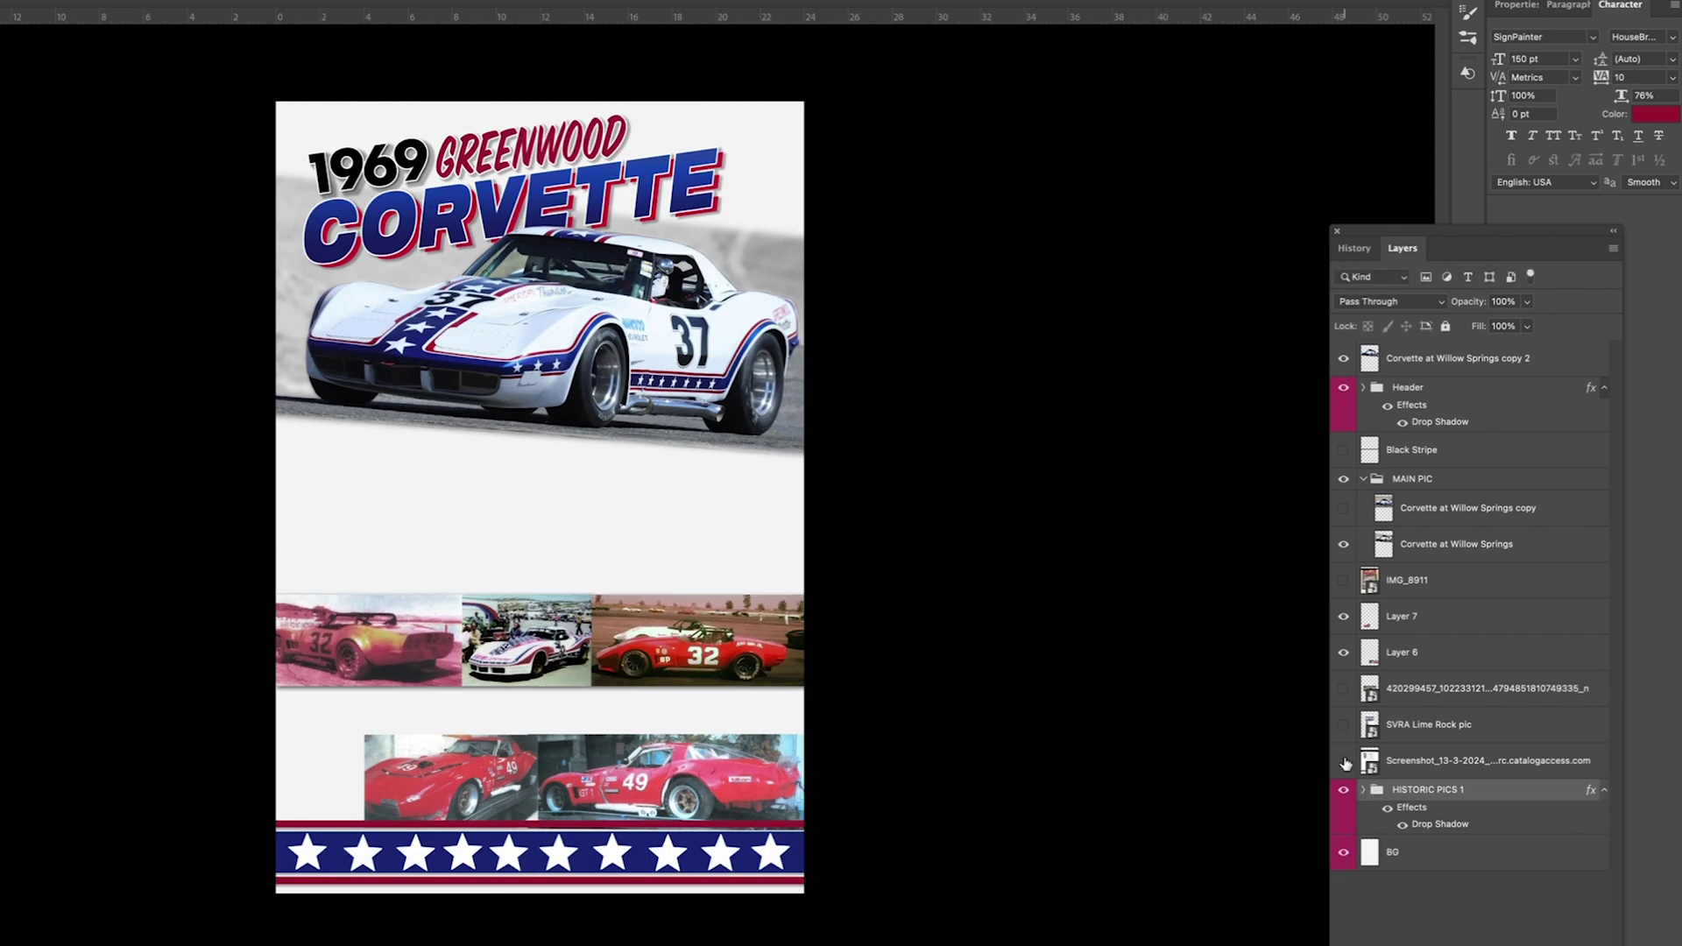
{"action": "left_click", "coordinate": [1355, 755]}
{"action": "key", "text": "Delete"}
{"action": "left_click", "coordinate": [1343, 688]}
Step: Delete the Black Stripe layer from the poster
{"action": "left_click", "coordinate": [1343, 688]}
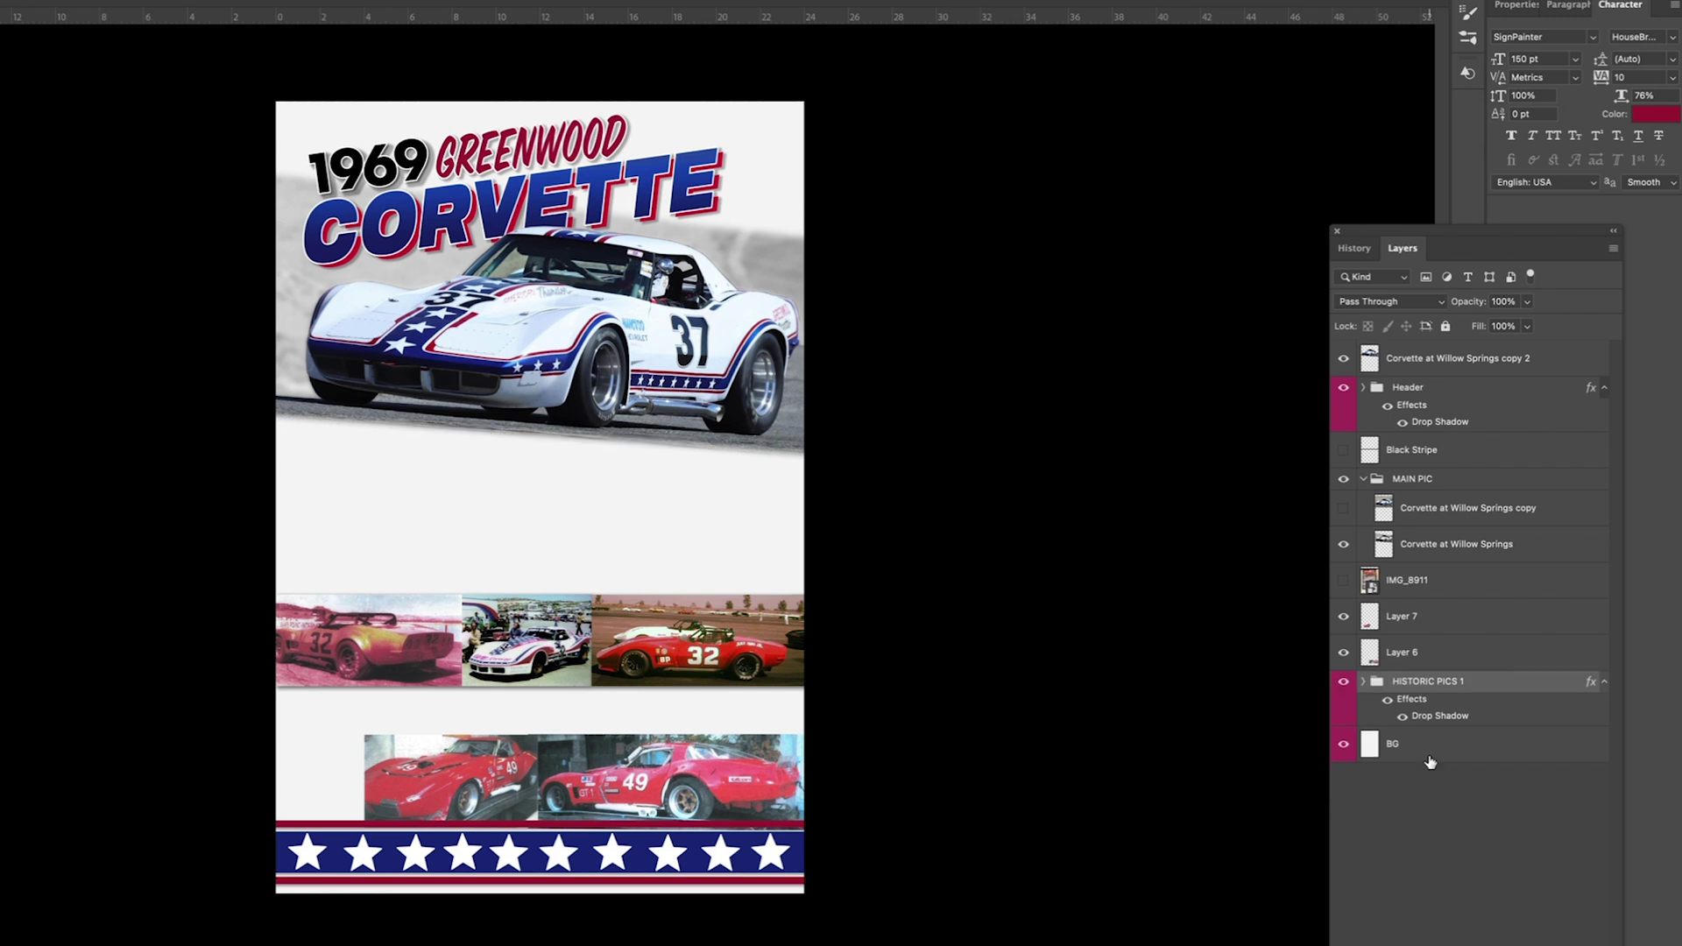
{"action": "left_click", "coordinate": [1342, 449]}
{"action": "left_click_drag", "start_coordinate": [771, 480], "coordinate": [779, 435]}
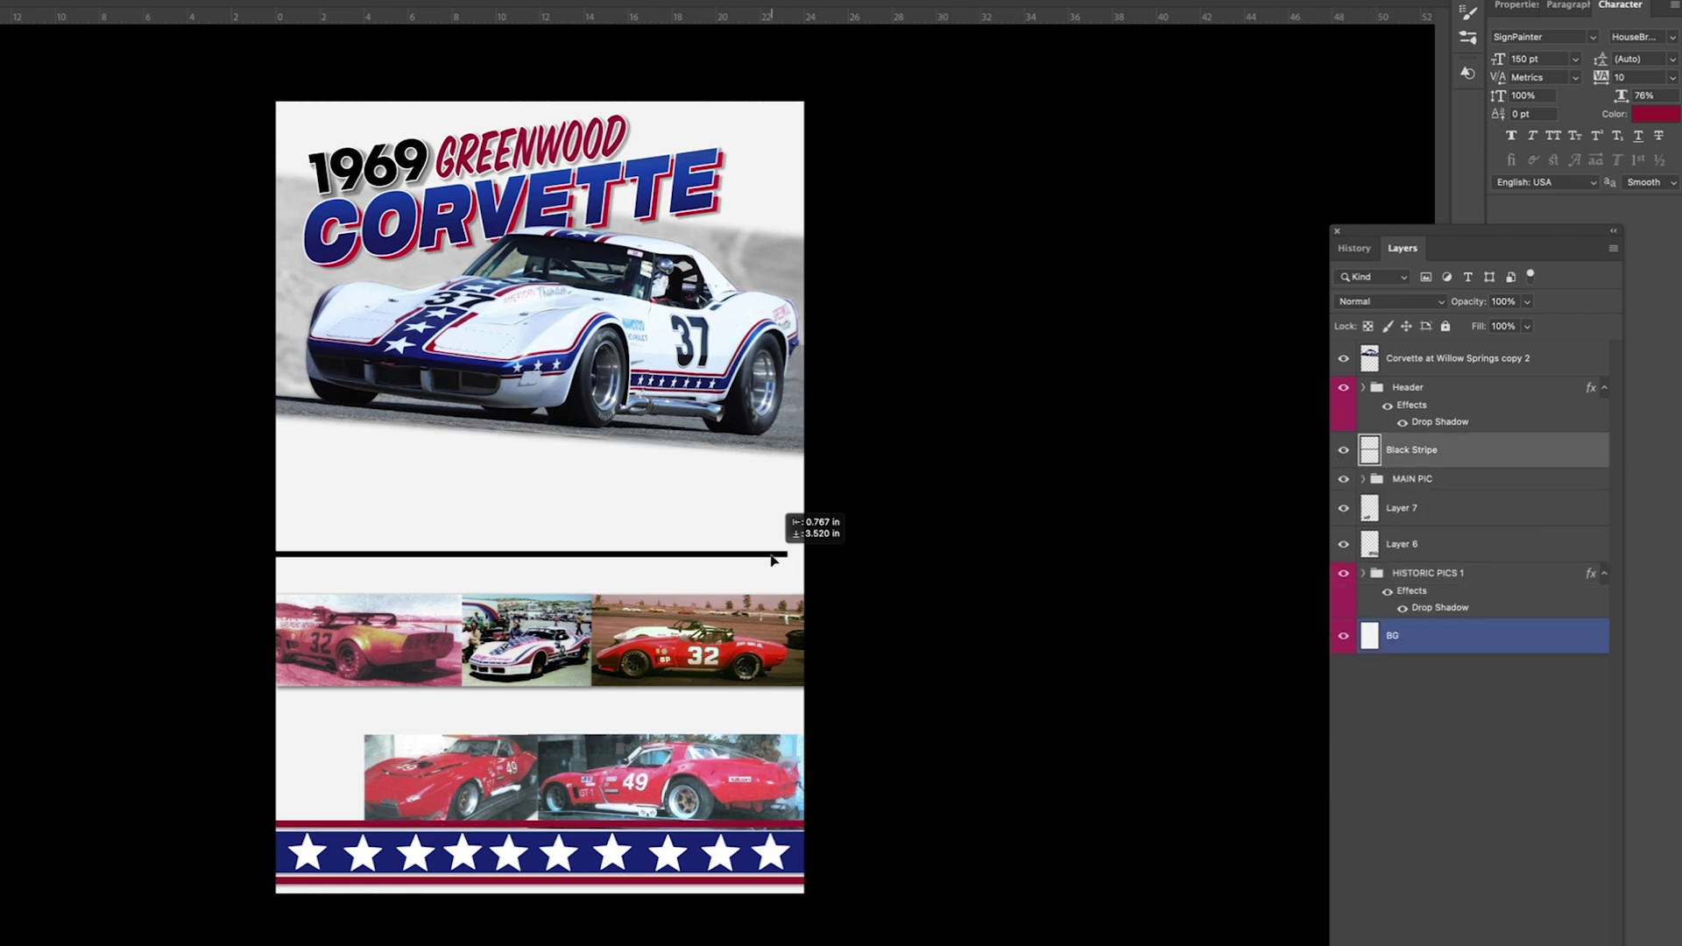
{"action": "key", "text": "Delete"}
Step: Move the Layer 6 #49 photo up-left and raise the #32 photo row
{"action": "left_click", "coordinate": [1402, 508]}
{"action": "left_click_drag", "start_coordinate": [494, 785], "coordinate": [415, 725]}
{"action": "key", "text": "Return"}
{"action": "left_click", "coordinate": [1428, 537]}
{"action": "left_click_drag", "start_coordinate": [502, 639], "coordinate": [392, 452]}
Step: Stack the two #49 photos vertically, matching the top photo's width to the lower one
{"action": "scroll", "coordinate": [423, 887], "scroll_direction": "up", "scroll_amount": 2}
{"action": "left_click", "coordinate": [1456, 510]}
{"action": "left_click", "coordinate": [1436, 473], "text": "shift"}
{"action": "left_click_drag", "start_coordinate": [937, 646], "coordinate": [713, 645]}
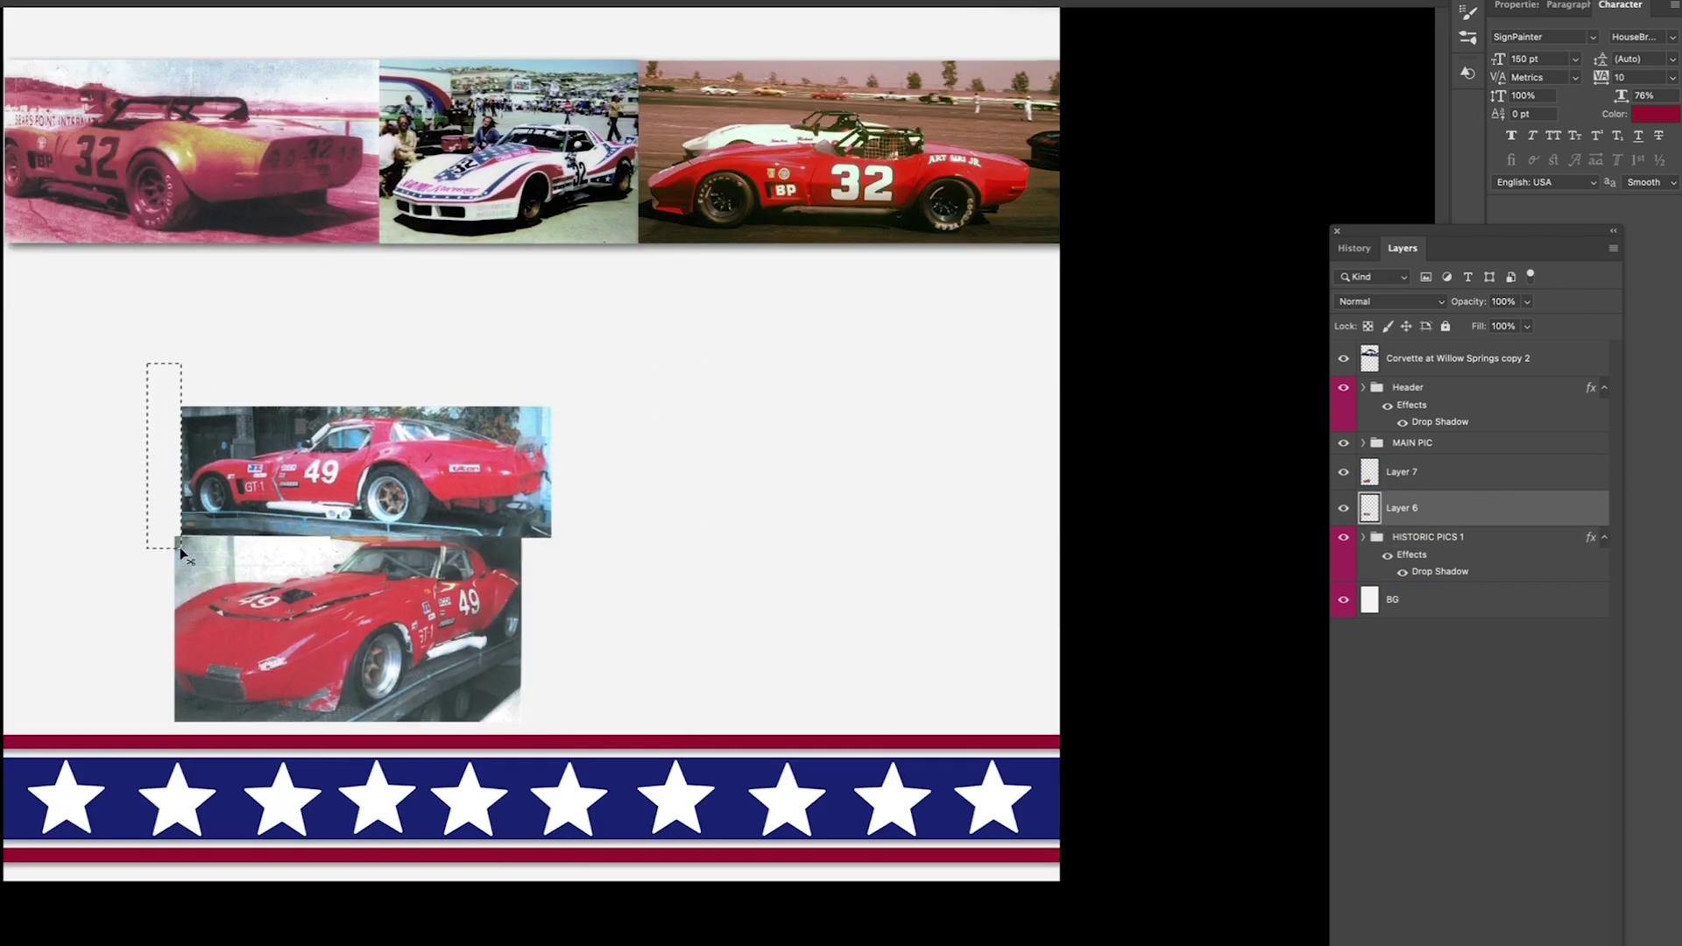
{"action": "mouse_move", "coordinate": [548, 536]}
{"action": "left_mouse_down"}
{"action": "mouse_move", "coordinate": [537, 554]}
{"action": "mouse_move", "coordinate": [523, 536]}
{"action": "left_mouse_up"}
{"action": "key", "text": "Return"}
{"action": "left_click_drag", "start_coordinate": [674, 378], "coordinate": [523, 757]}
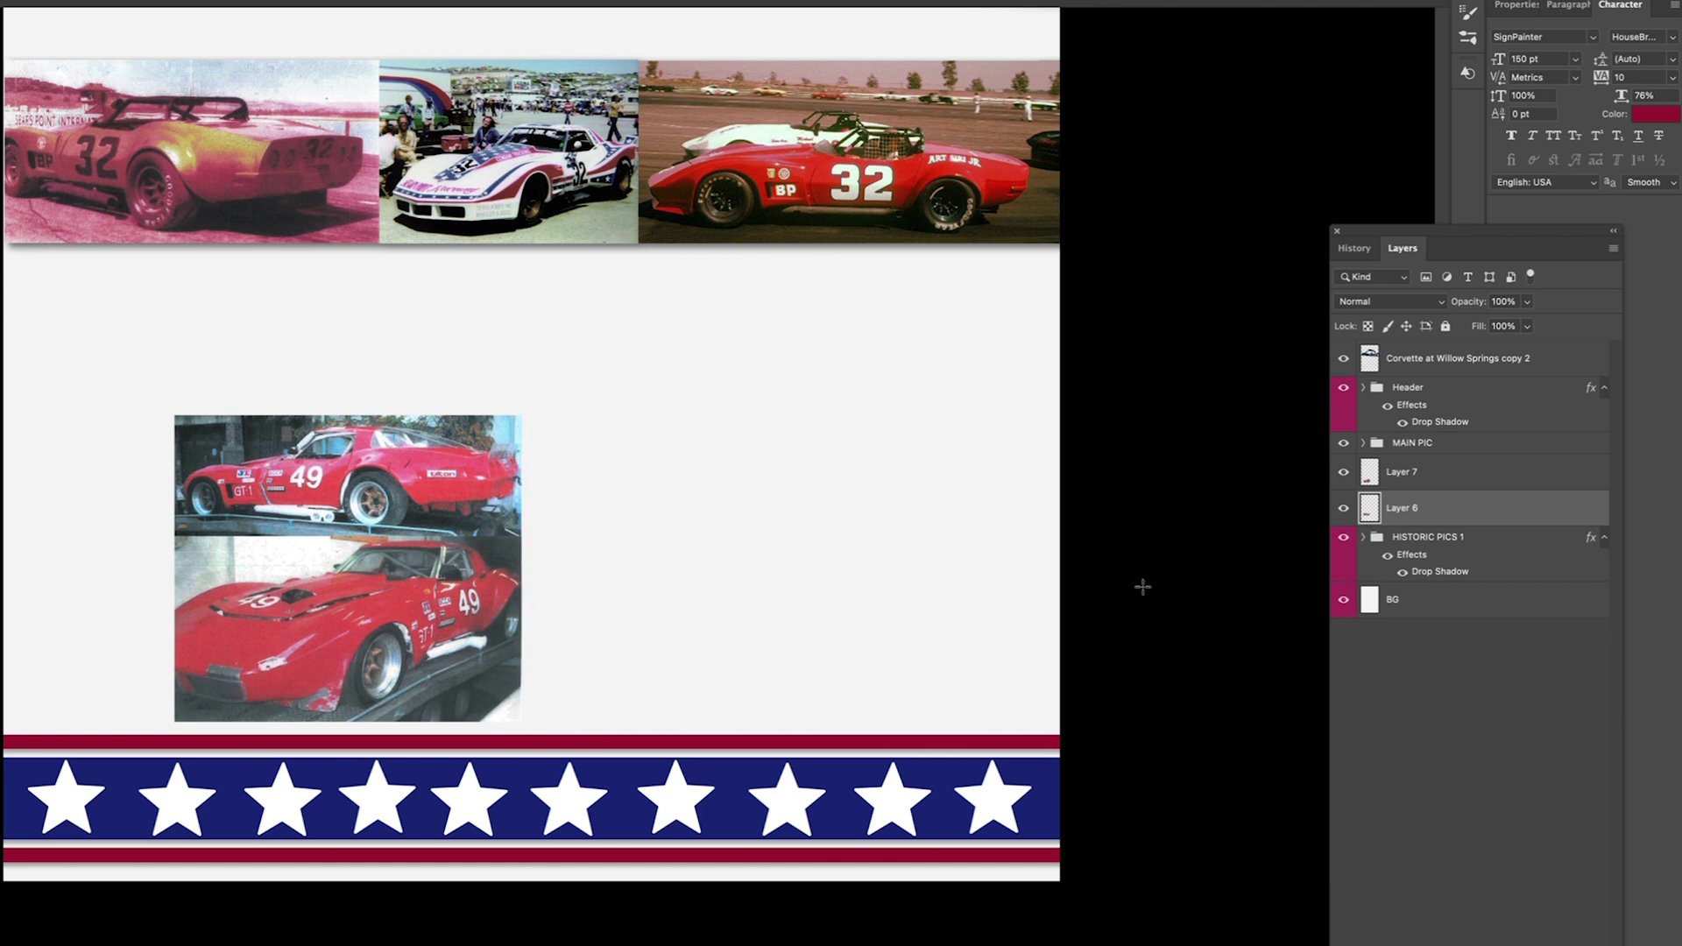
Step: Group the #49 photos as '49 pics' with a drop shadow and move them left
{"action": "key", "text": "ctrl+g"}
{"action": "left_click", "coordinate": [1441, 466]}
{"action": "double_click", "coordinate": [1441, 466]}
{"action": "left_click", "coordinate": [1520, 394]}
{"action": "left_click_drag", "start_coordinate": [290, 478], "coordinate": [151, 462]}
{"action": "key", "text": "ctrl+0"}
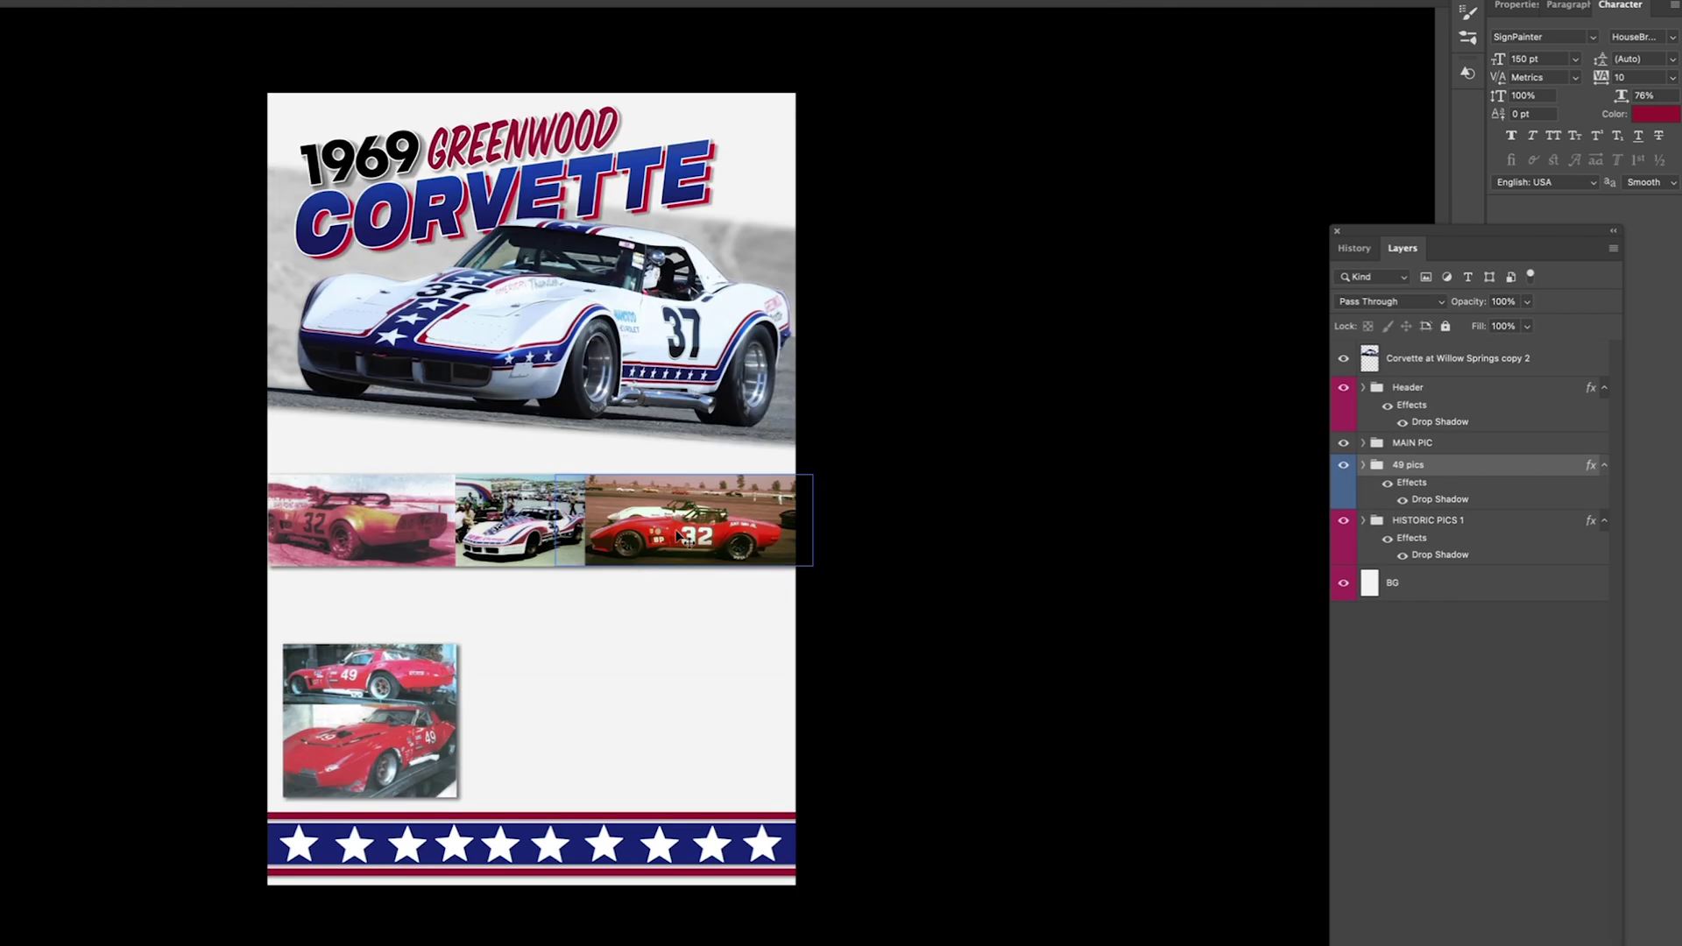
Step: Drop HISTORIC PICS 1 to above the star banner and raise the 49 pics group
{"action": "left_click", "coordinate": [1441, 443]}
{"action": "left_click", "coordinate": [1450, 521]}
{"action": "right_click", "coordinate": [1499, 580]}
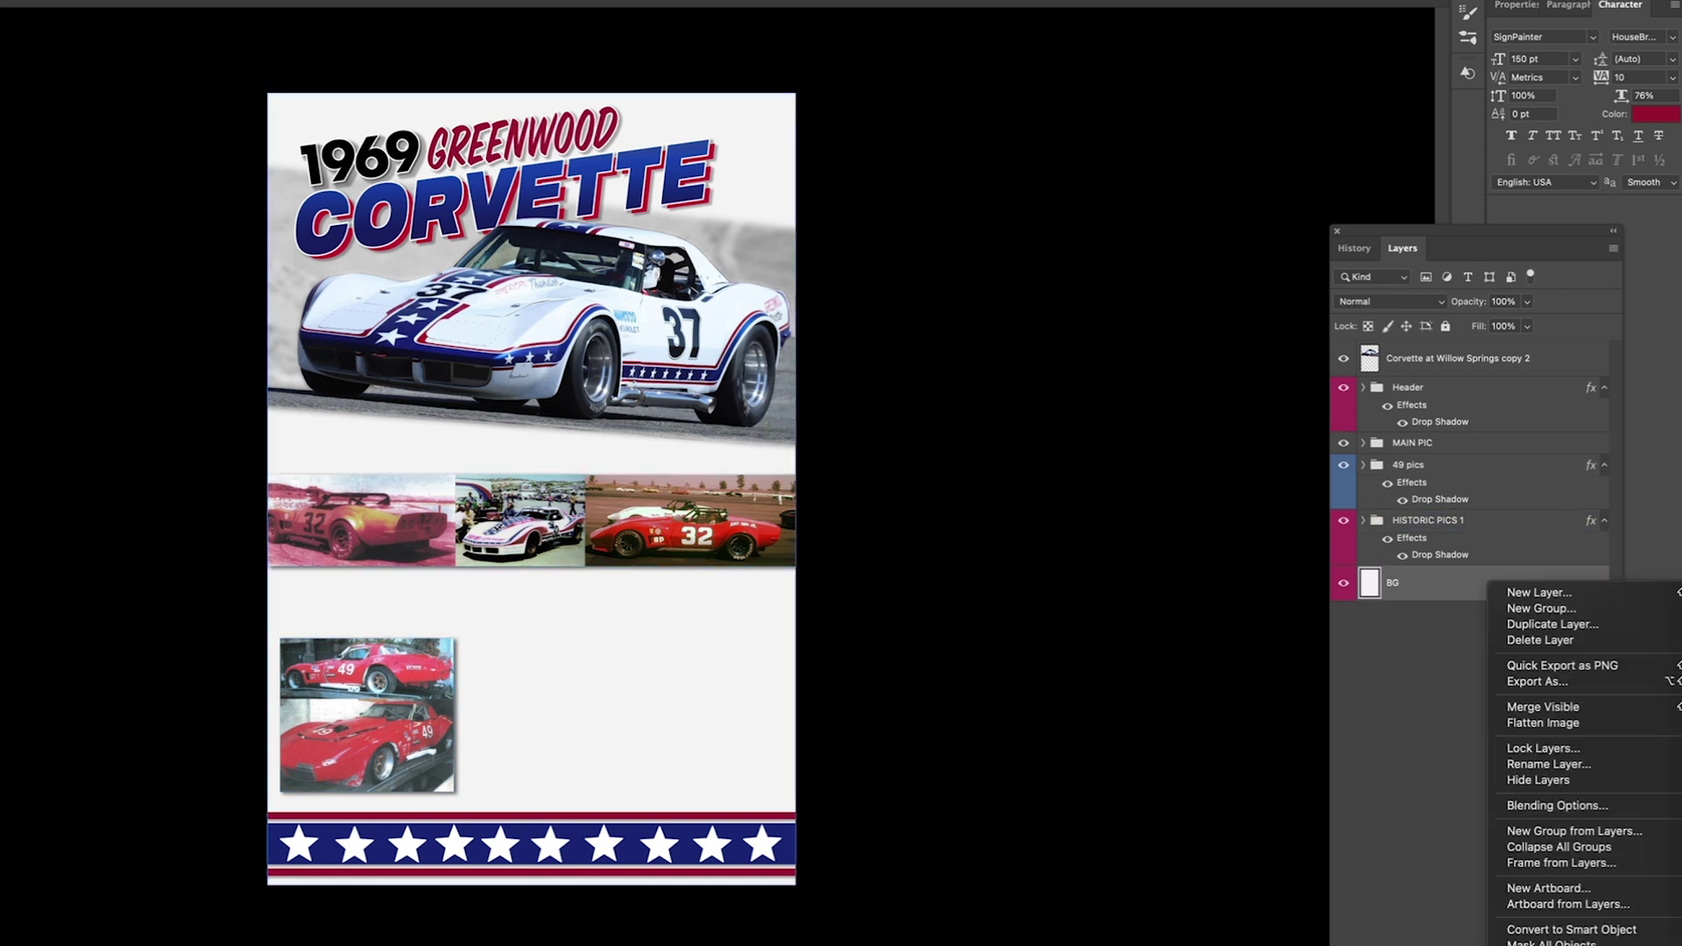
{"action": "left_click", "coordinate": [1437, 911]}
{"action": "left_click", "coordinate": [1449, 521]}
{"action": "left_click_drag", "start_coordinate": [758, 534], "coordinate": [740, 782]}
{"action": "left_click", "coordinate": [1440, 466]}
{"action": "left_click_drag", "start_coordinate": [439, 684], "coordinate": [442, 532]}
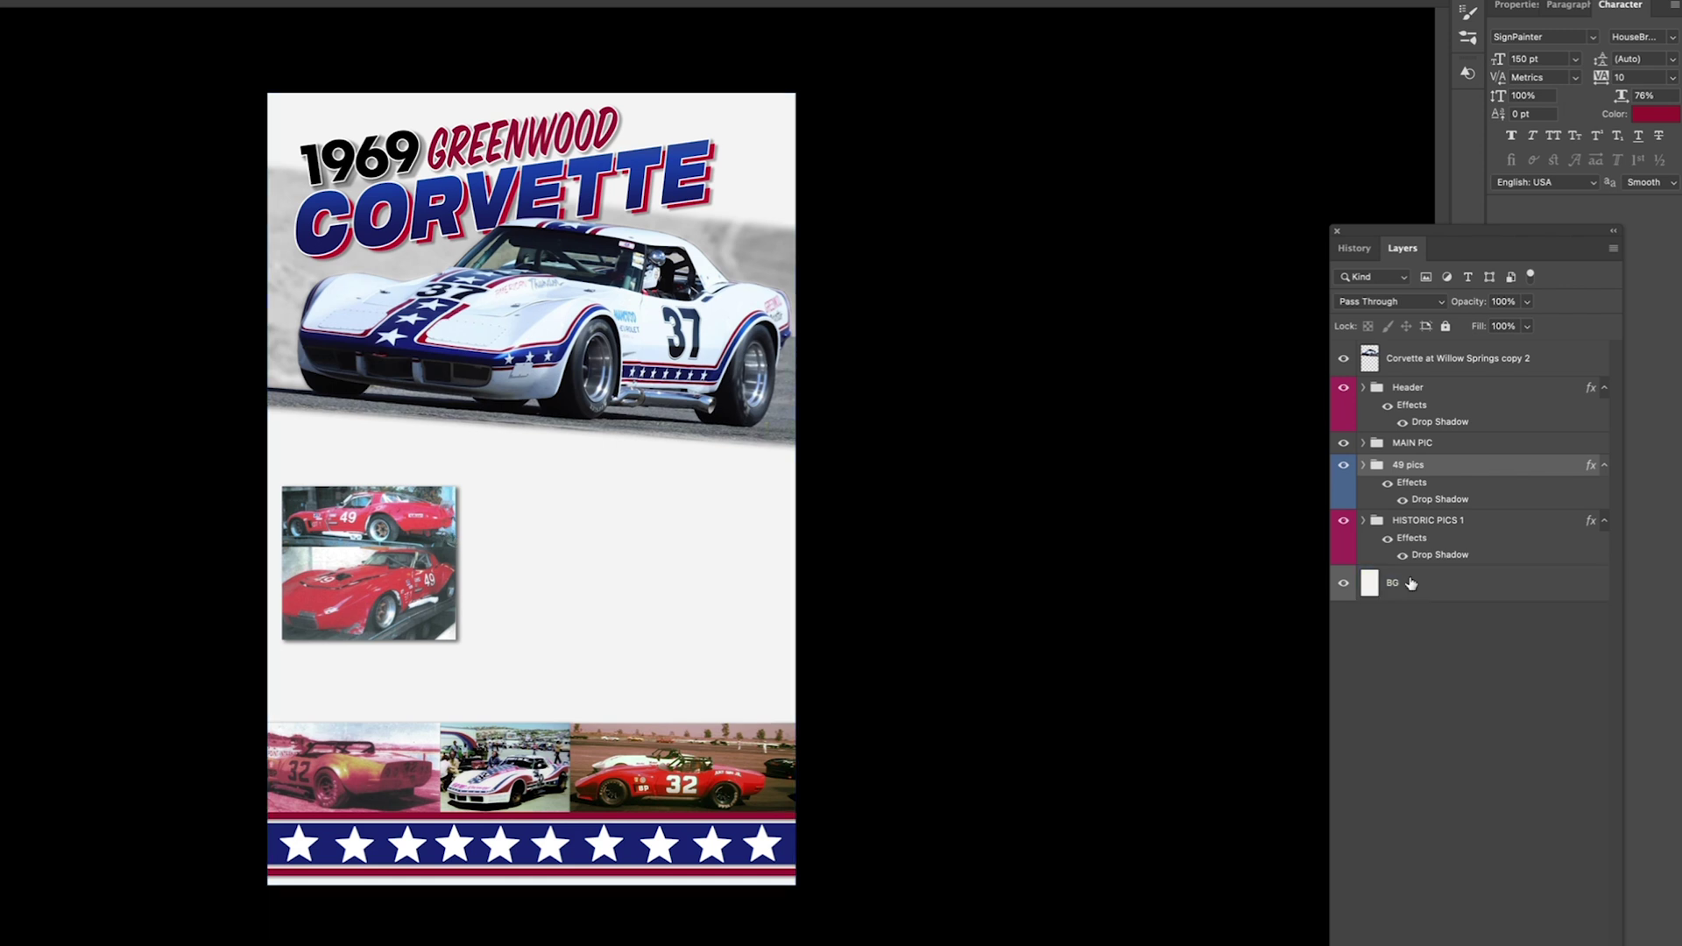
Step: Resize the HVAC logo, move its layer to the top, and place it at lower right
{"action": "left_click_drag", "start_coordinate": [544, 475], "coordinate": [565, 474]}
{"action": "left_click_drag", "start_coordinate": [1401, 471], "coordinate": [1390, 366]}
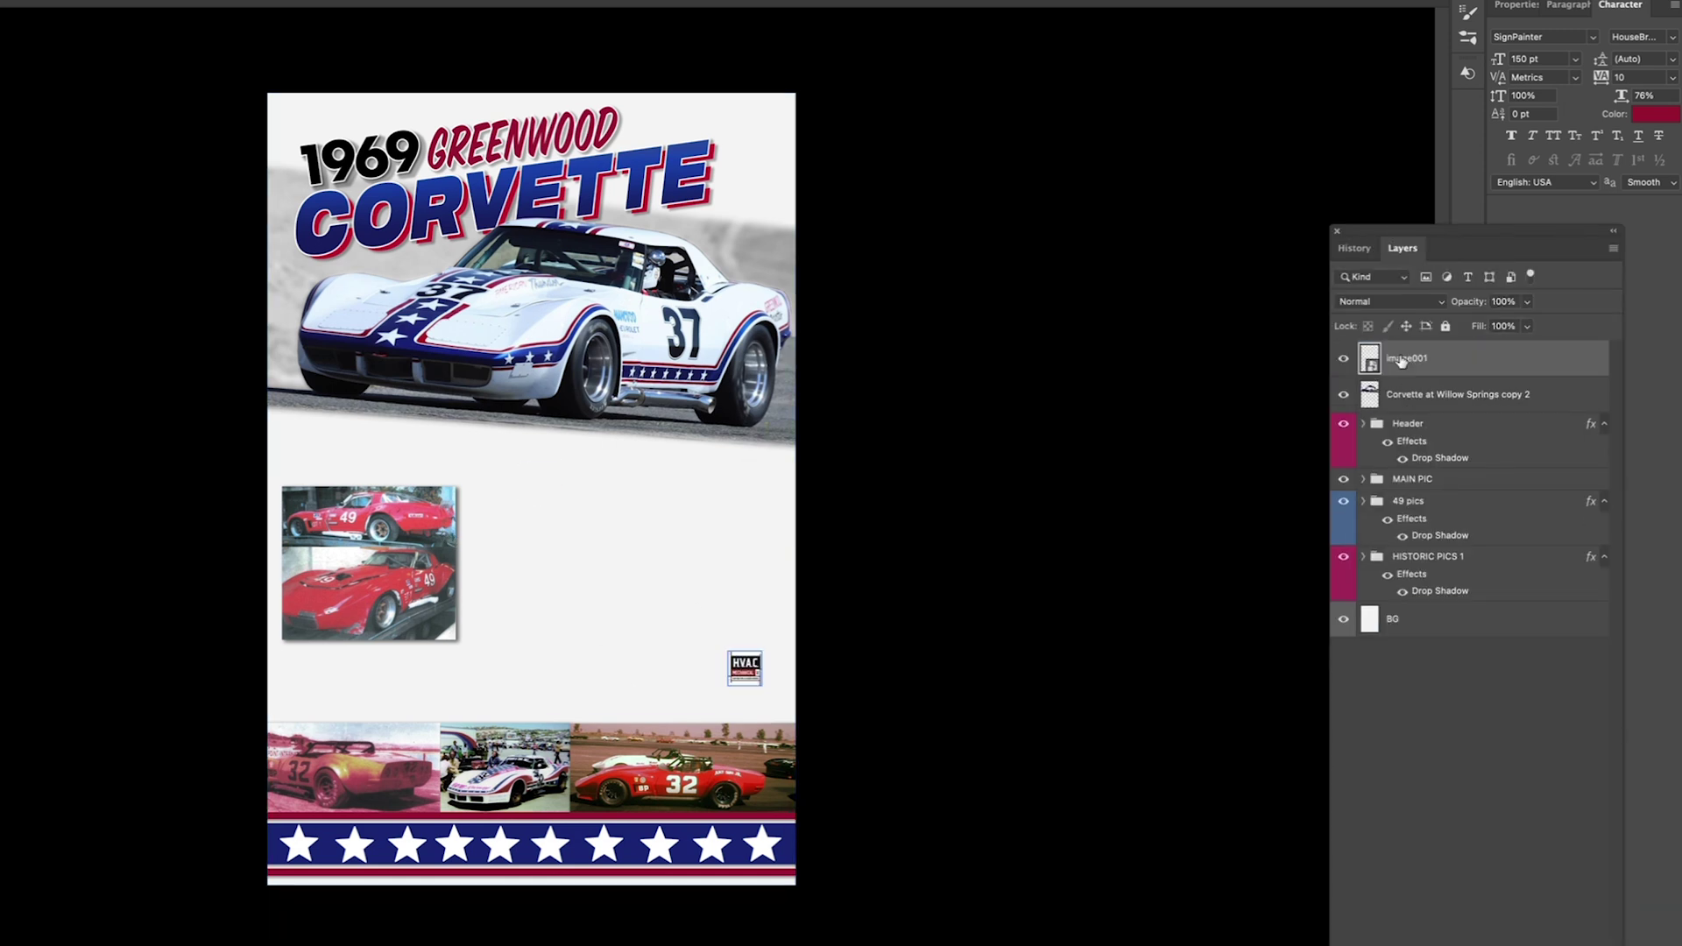
{"action": "scroll", "coordinate": [819, 683], "scroll_direction": "up", "scroll_amount": 5}
{"action": "scroll", "coordinate": [872, 661], "scroll_direction": "down", "scroll_amount": 4}
{"action": "left_click_drag", "start_coordinate": [846, 676], "coordinate": [889, 927]}
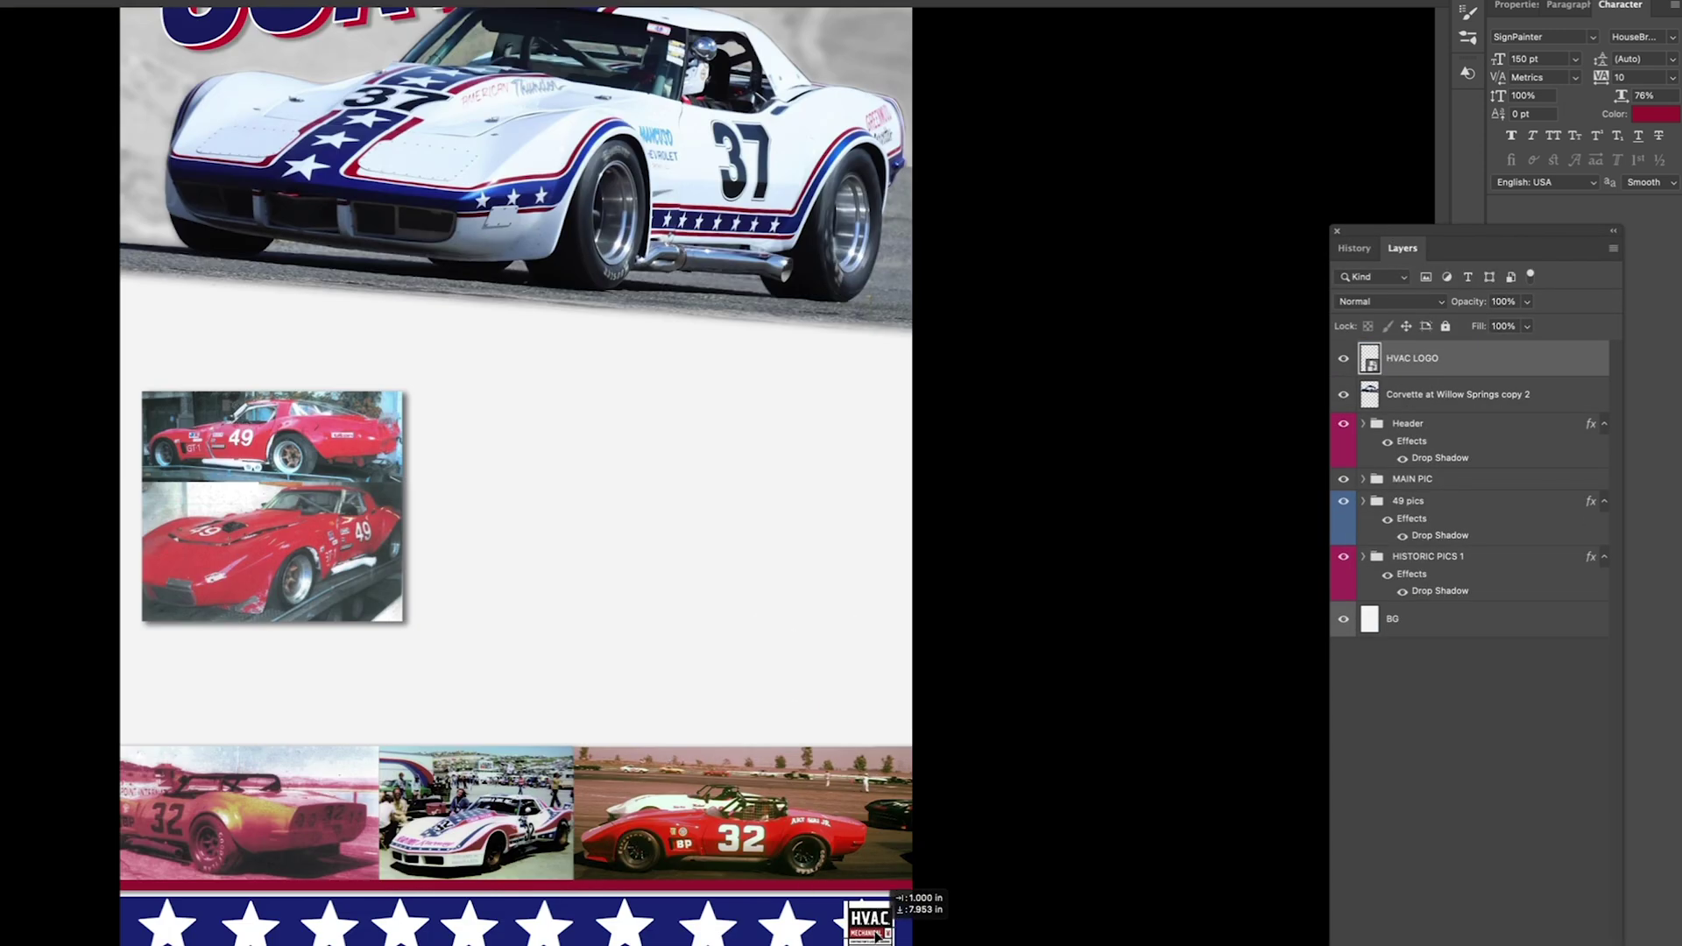
{"action": "left_click_drag", "start_coordinate": [863, 725], "coordinate": [879, 665]}
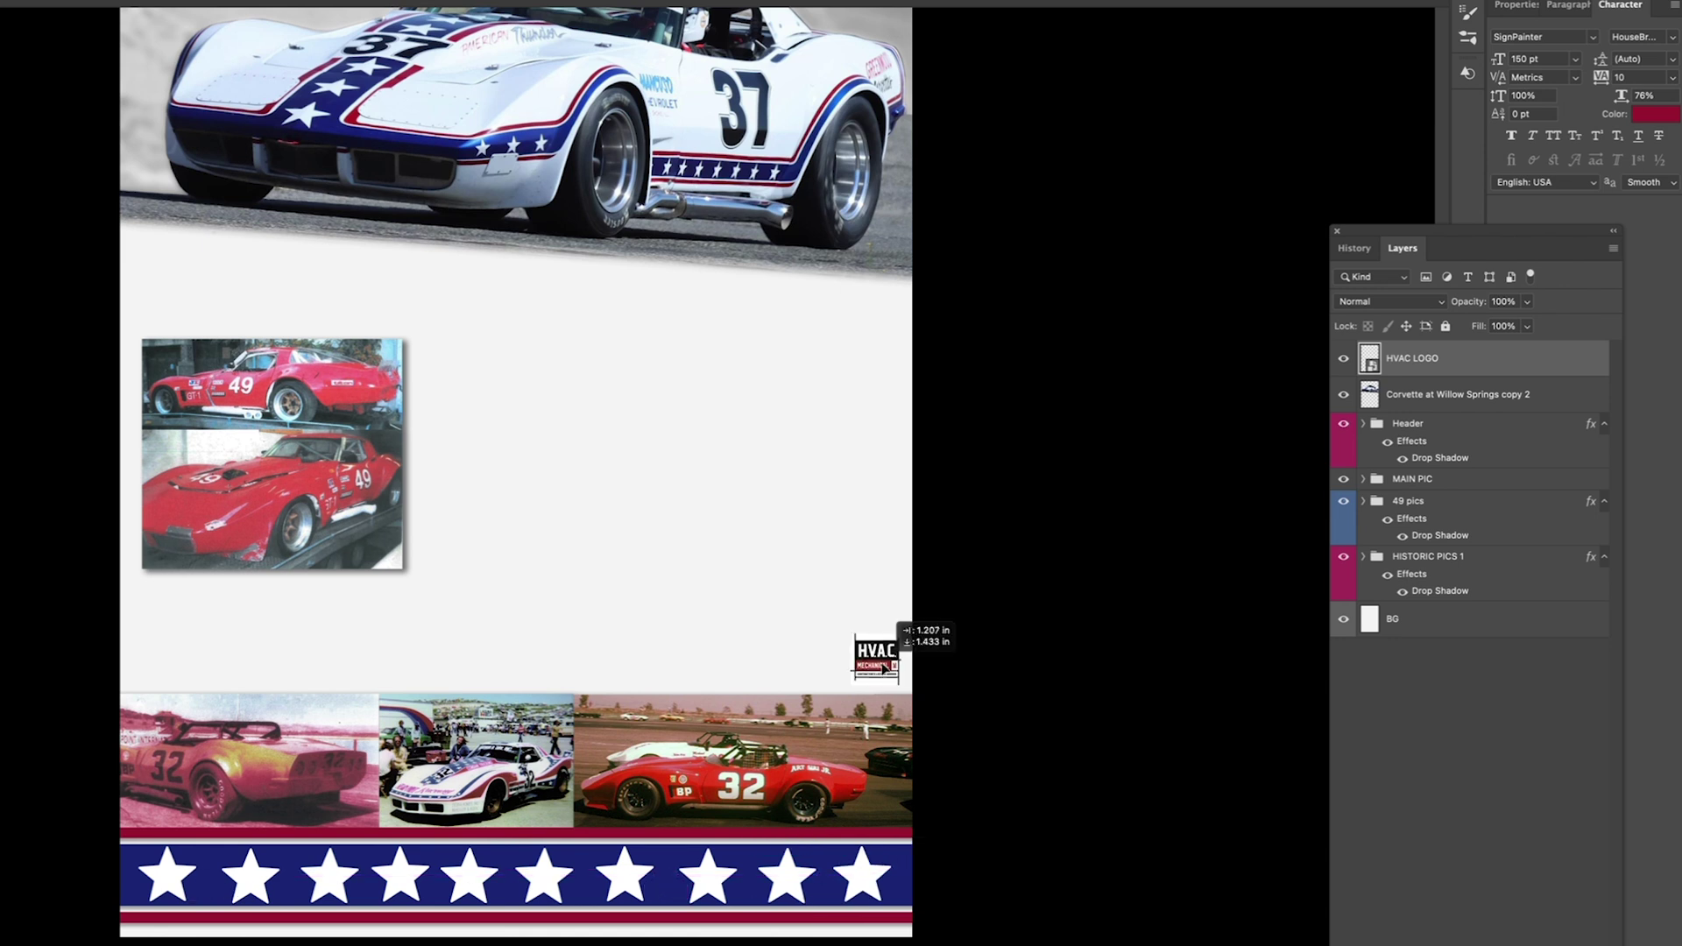
{"action": "left_click_drag", "start_coordinate": [1680, 4], "coordinate": [976, 3]}
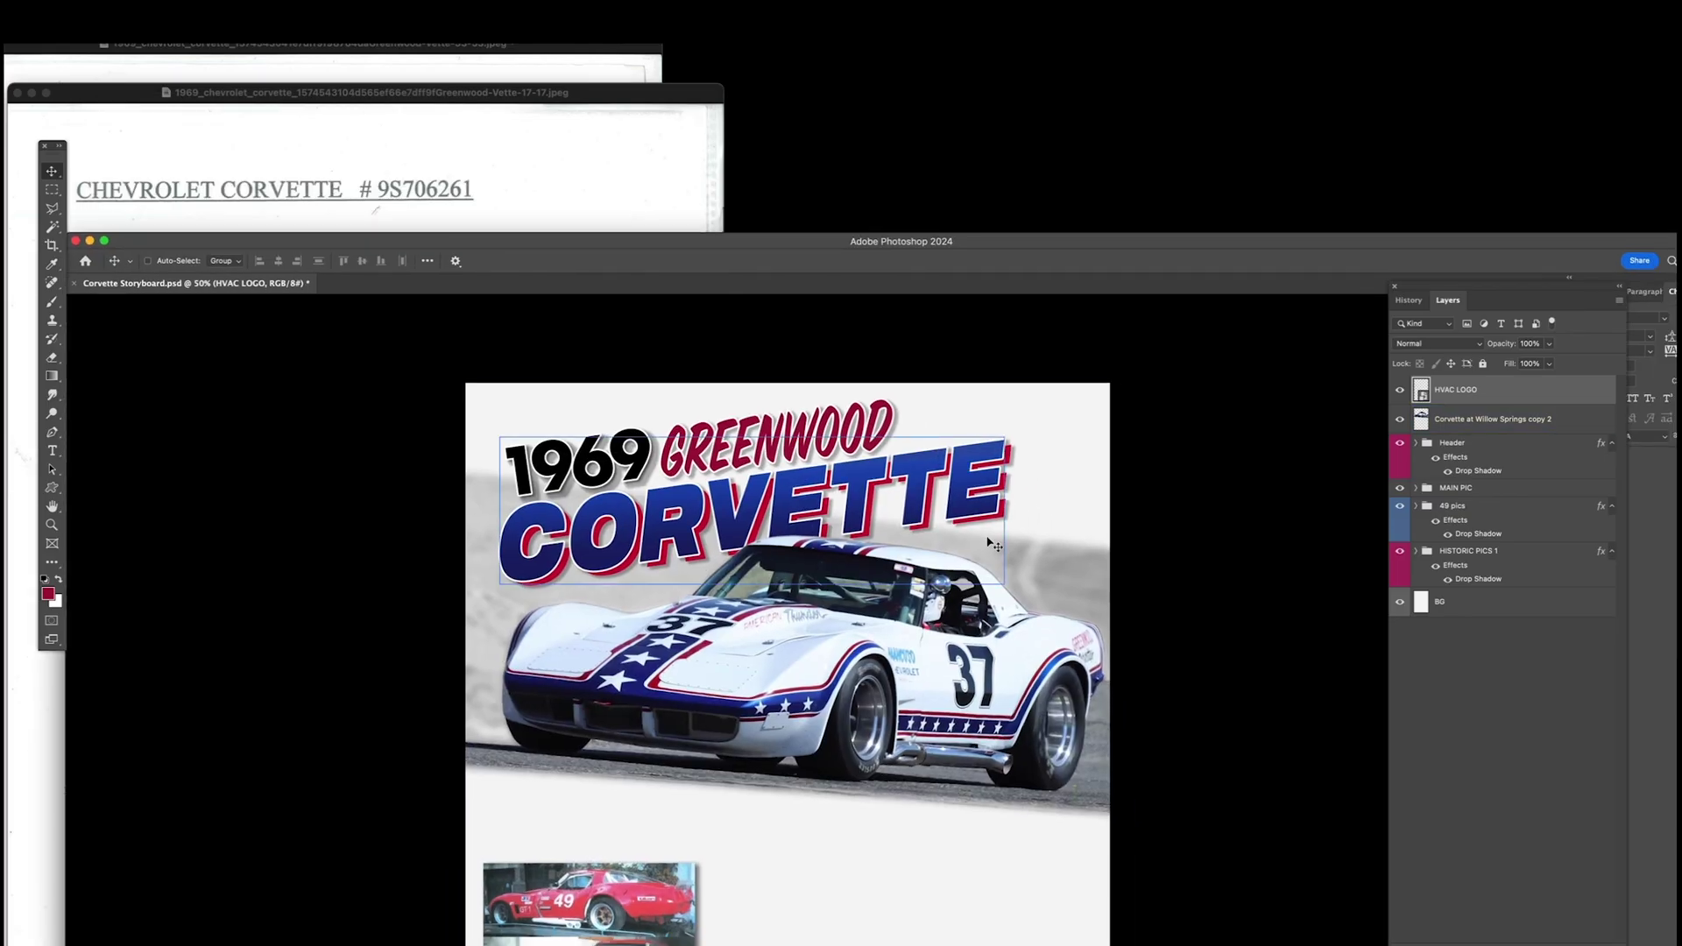
{"action": "key", "text": "t"}
{"action": "left_click", "coordinate": [810, 897]}
{"action": "left_click_drag", "start_coordinate": [788, 854], "coordinate": [1063, 526]}
{"action": "key", "text": "Return"}
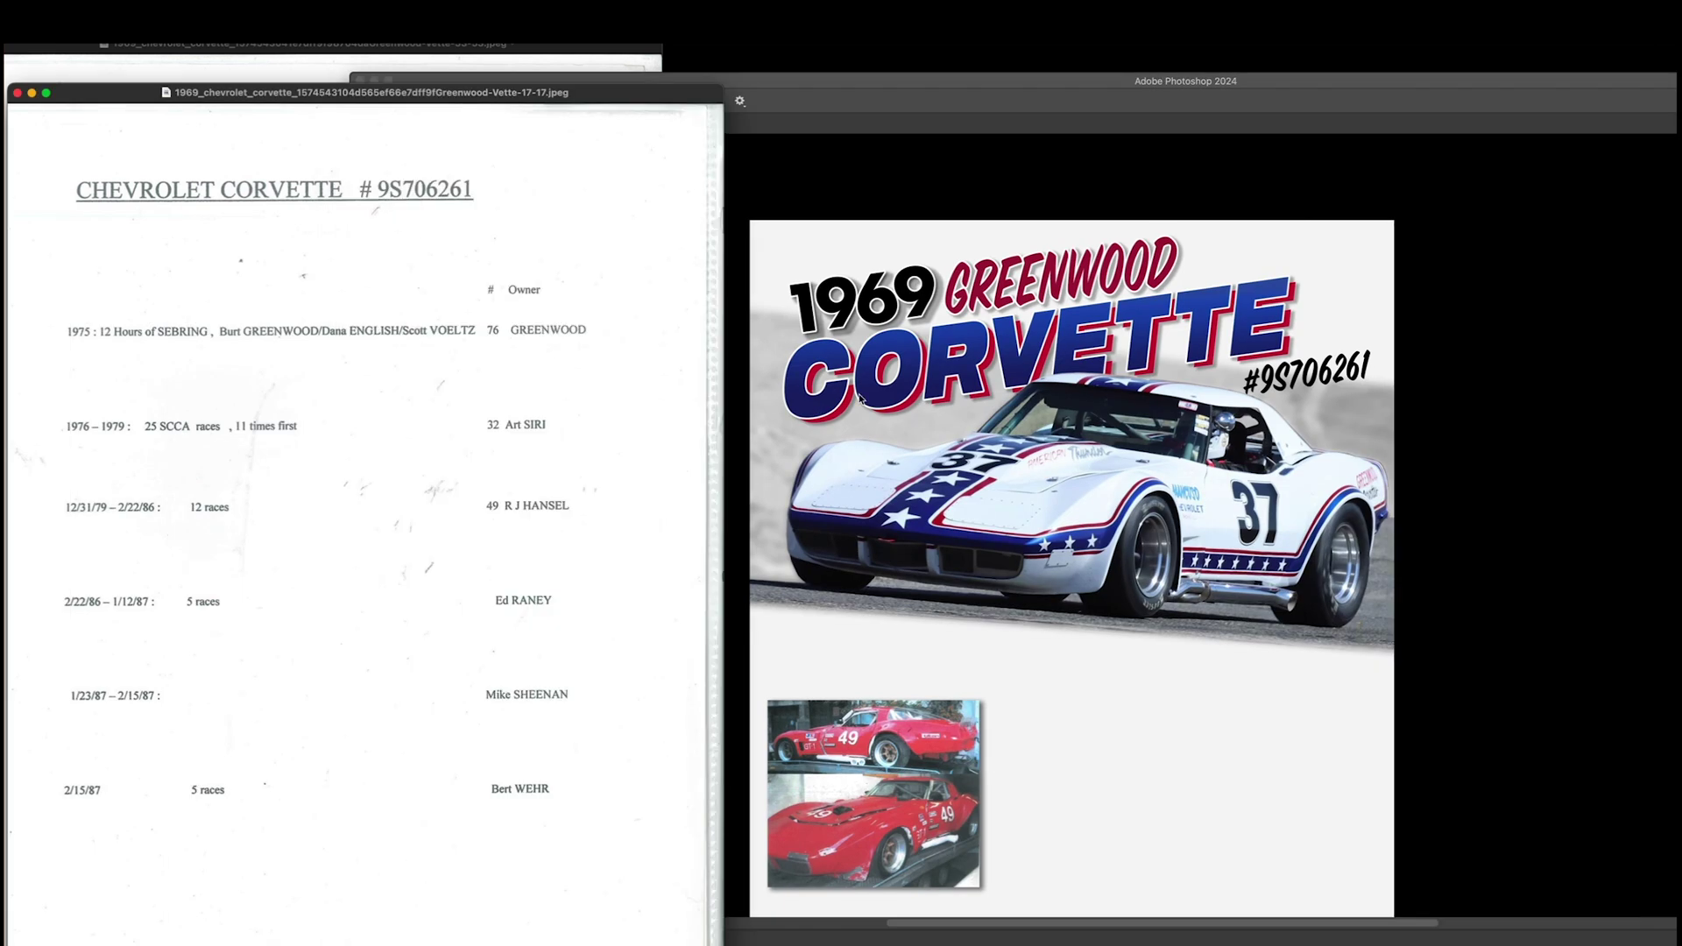
Step: Add a text box below the car and replace its placeholder with the 1975–1987 race-history lines
{"action": "left_click", "coordinate": [1274, 733]}
{"action": "left_click", "coordinate": [52, 450]}
{"action": "left_click", "coordinate": [1044, 728]}
{"action": "left_click", "coordinate": [52, 170]}
{"action": "left_click_drag", "start_coordinate": [937, 714], "coordinate": [1126, 711]}
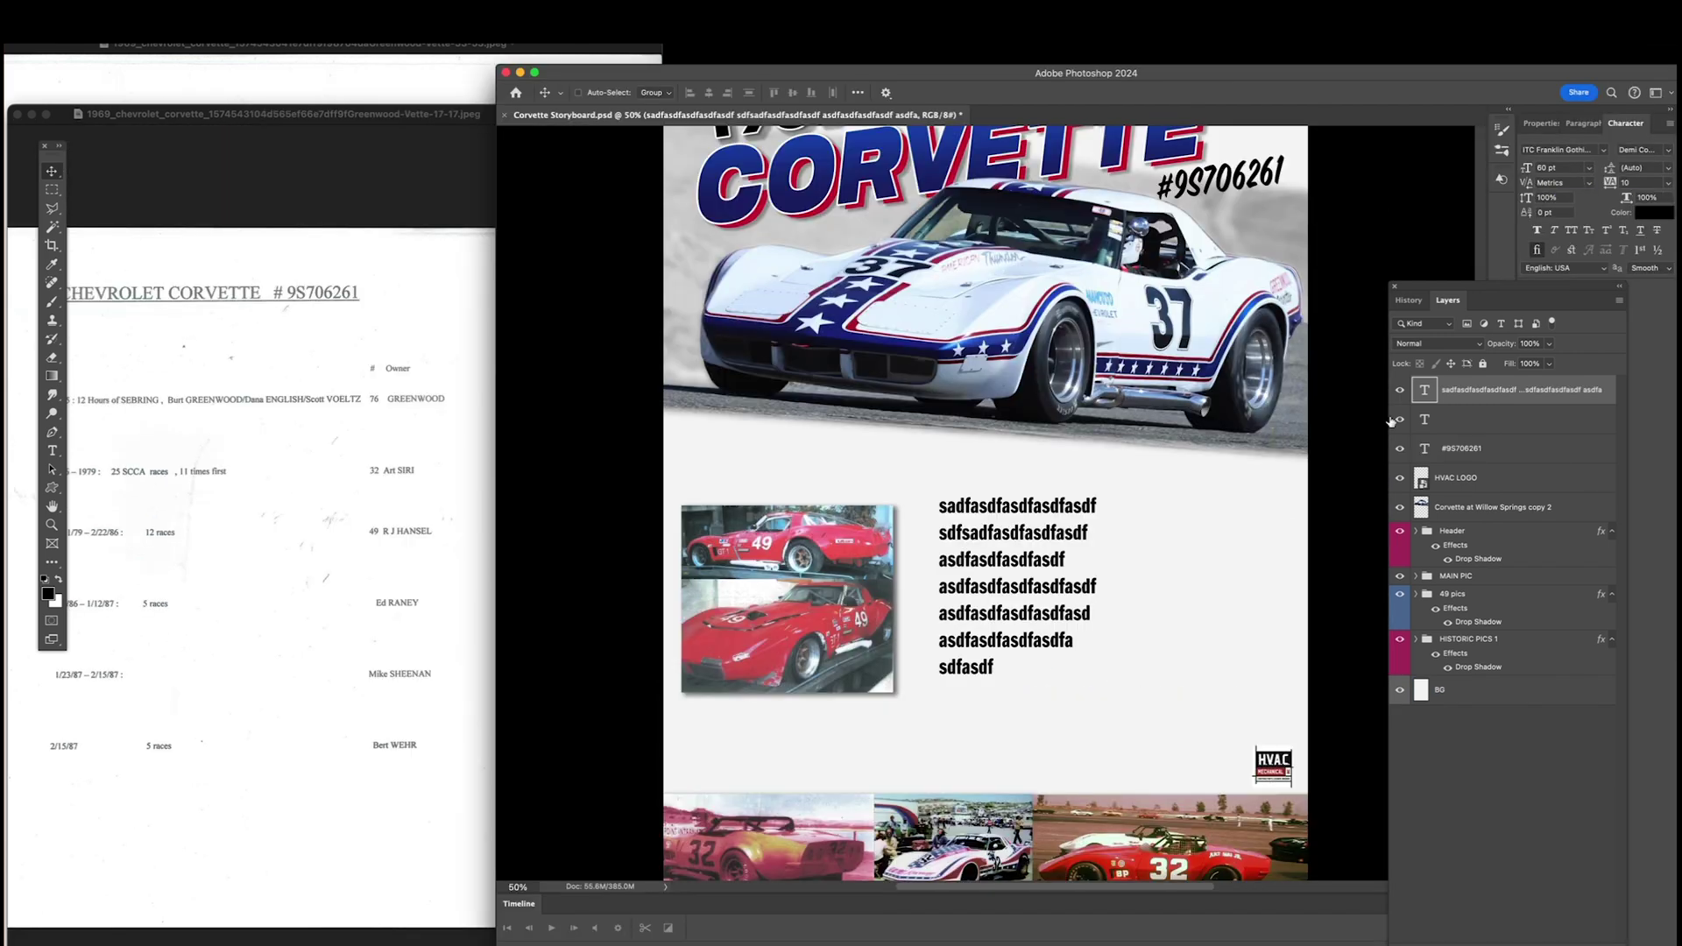
{"action": "double_click", "coordinate": [1425, 390]}
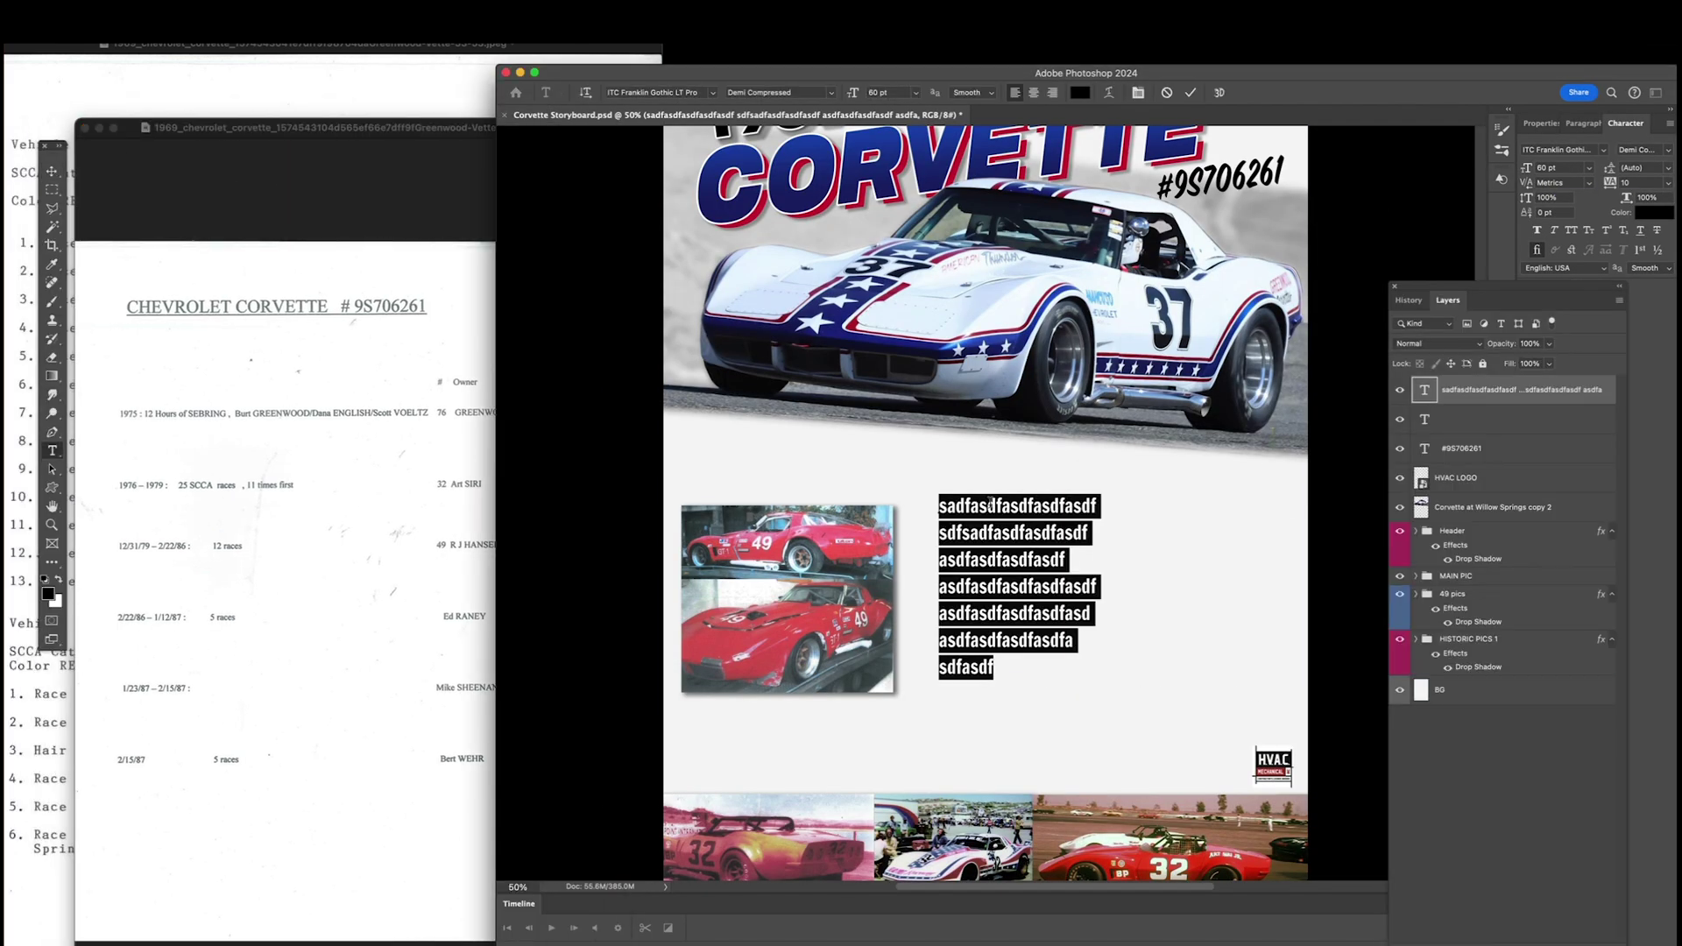
{"action": "left_click", "coordinate": [950, 505]}
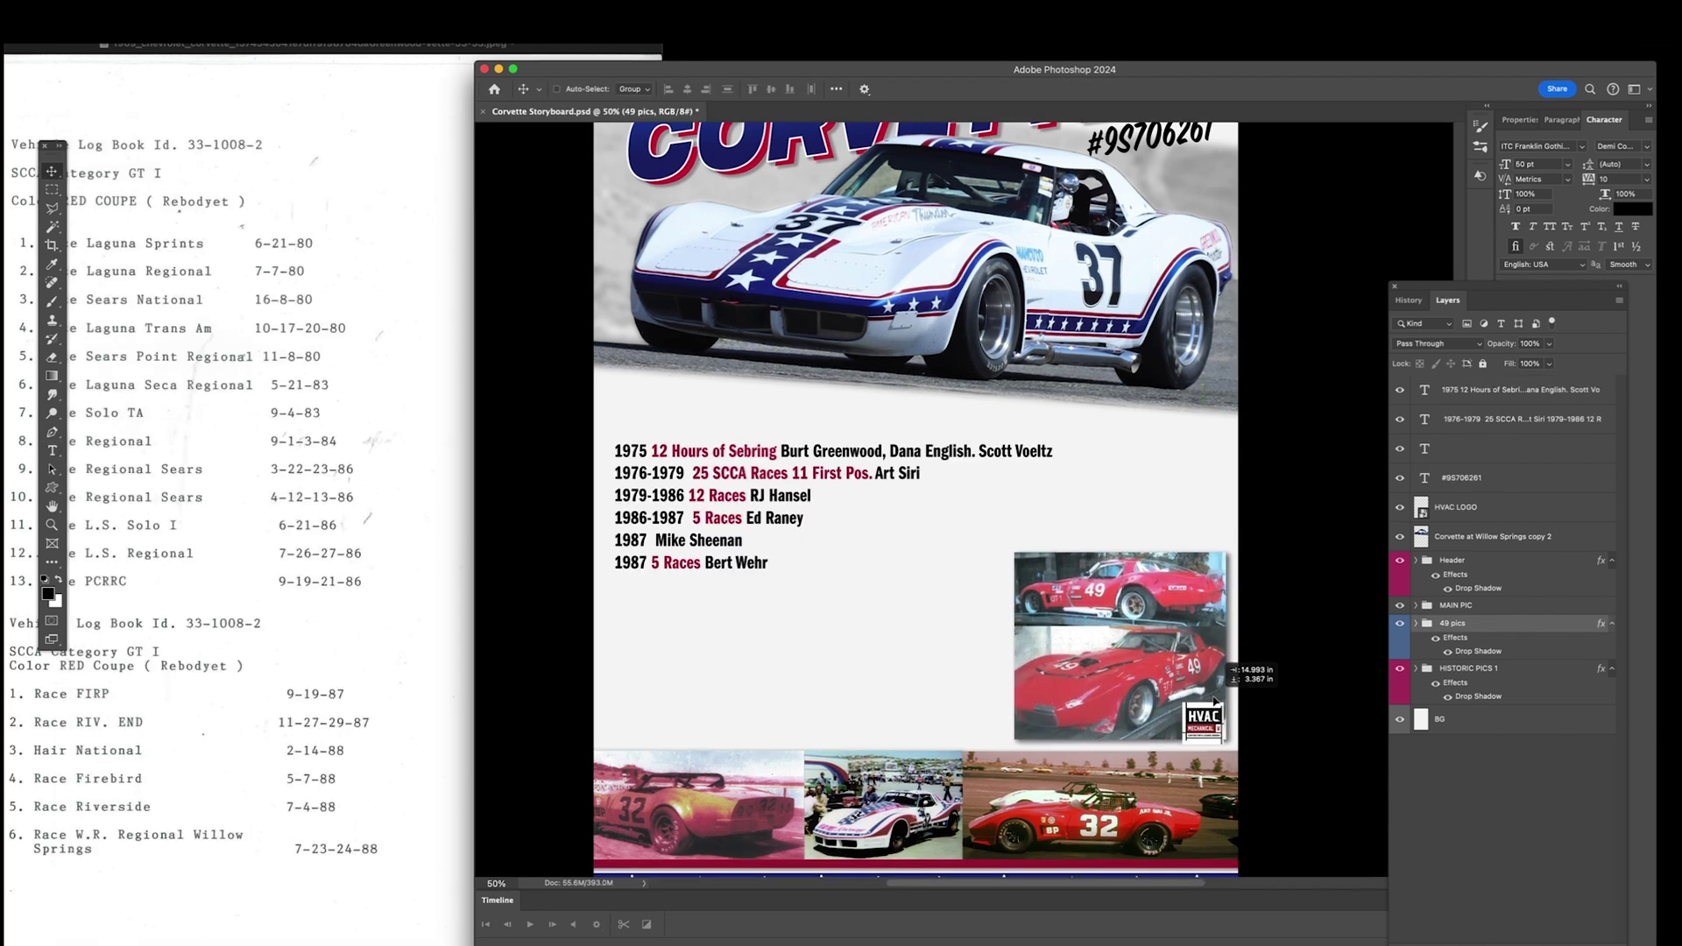
{"action": "mouse_move", "coordinate": [1235, 700]}
{"action": "left_mouse_down"}
{"action": "mouse_move", "coordinate": [1226, 649]}
{"action": "mouse_move", "coordinate": [1218, 704]}
{"action": "left_mouse_up"}
Step: Move the 1975 and 1976–1979 race-history text layers lower on the poster
{"action": "key", "text": "z"}
{"action": "left_click", "coordinate": [844, 605], "text": "alt"}
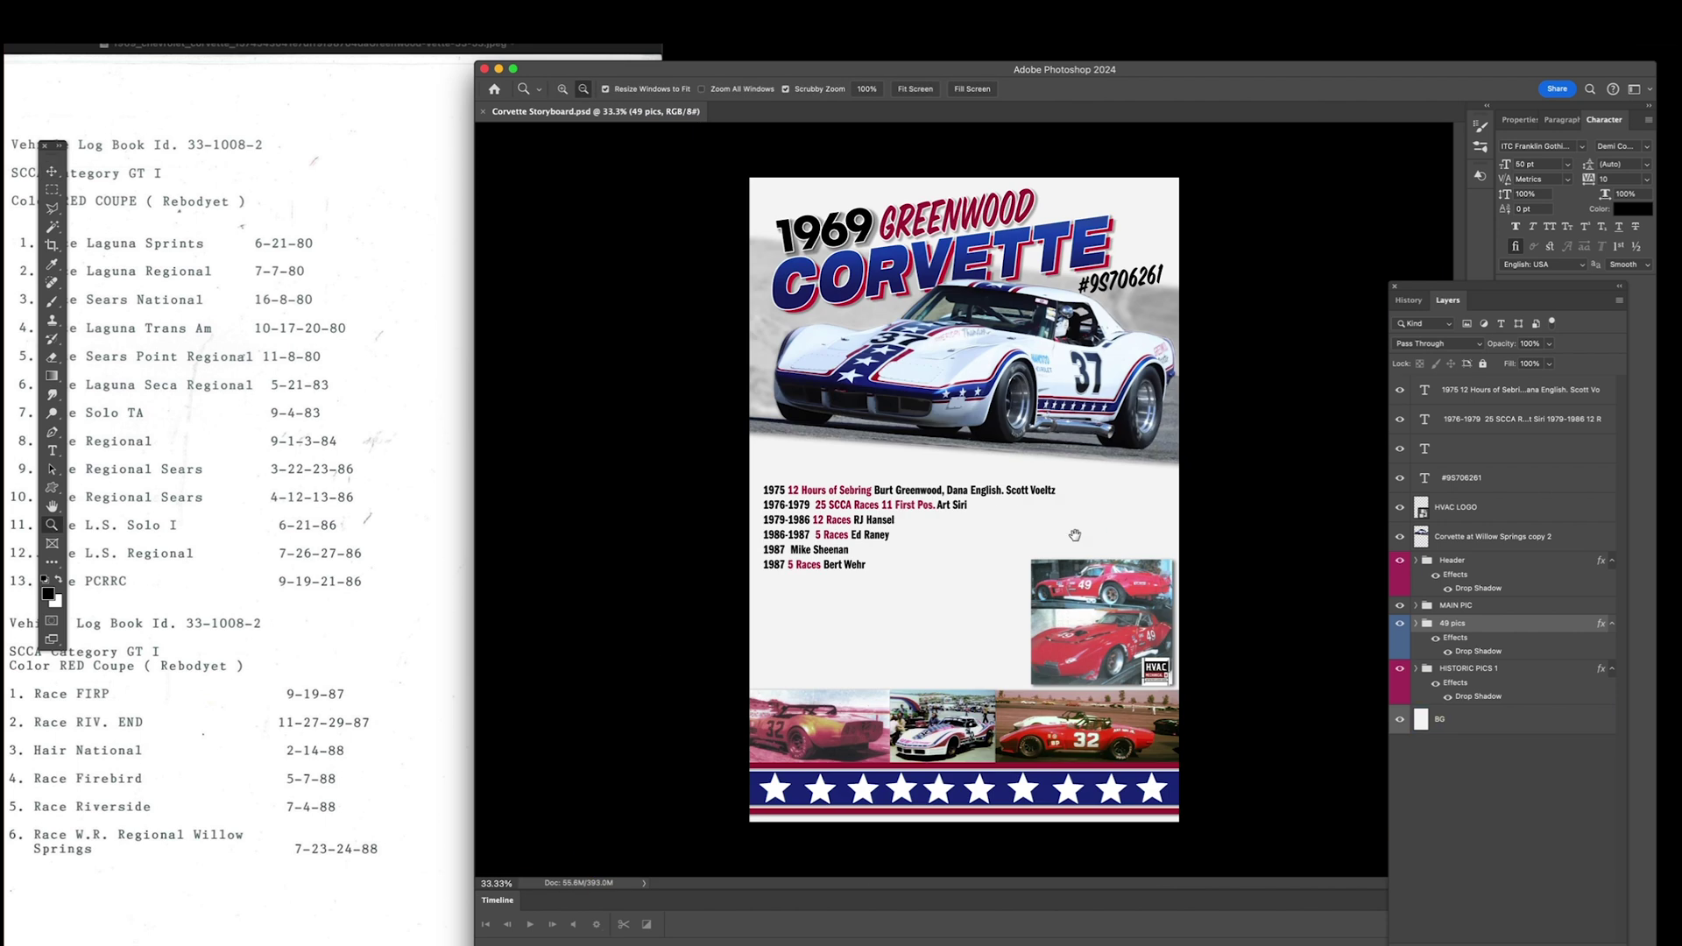
{"action": "left_click", "coordinate": [1489, 418]}
{"action": "left_click", "coordinate": [1489, 390], "text": "shift"}
{"action": "key", "text": "v"}
{"action": "left_click_drag", "start_coordinate": [972, 489], "coordinate": [980, 605]}
{"action": "left_click_drag", "start_coordinate": [1133, 585], "coordinate": [878, 493]}
Step: Scale the 49 photos to about 74% and set them at right under the car
{"action": "key", "text": "super+t"}
{"action": "left_click_drag", "start_coordinate": [851, 527], "coordinate": [1142, 509]}
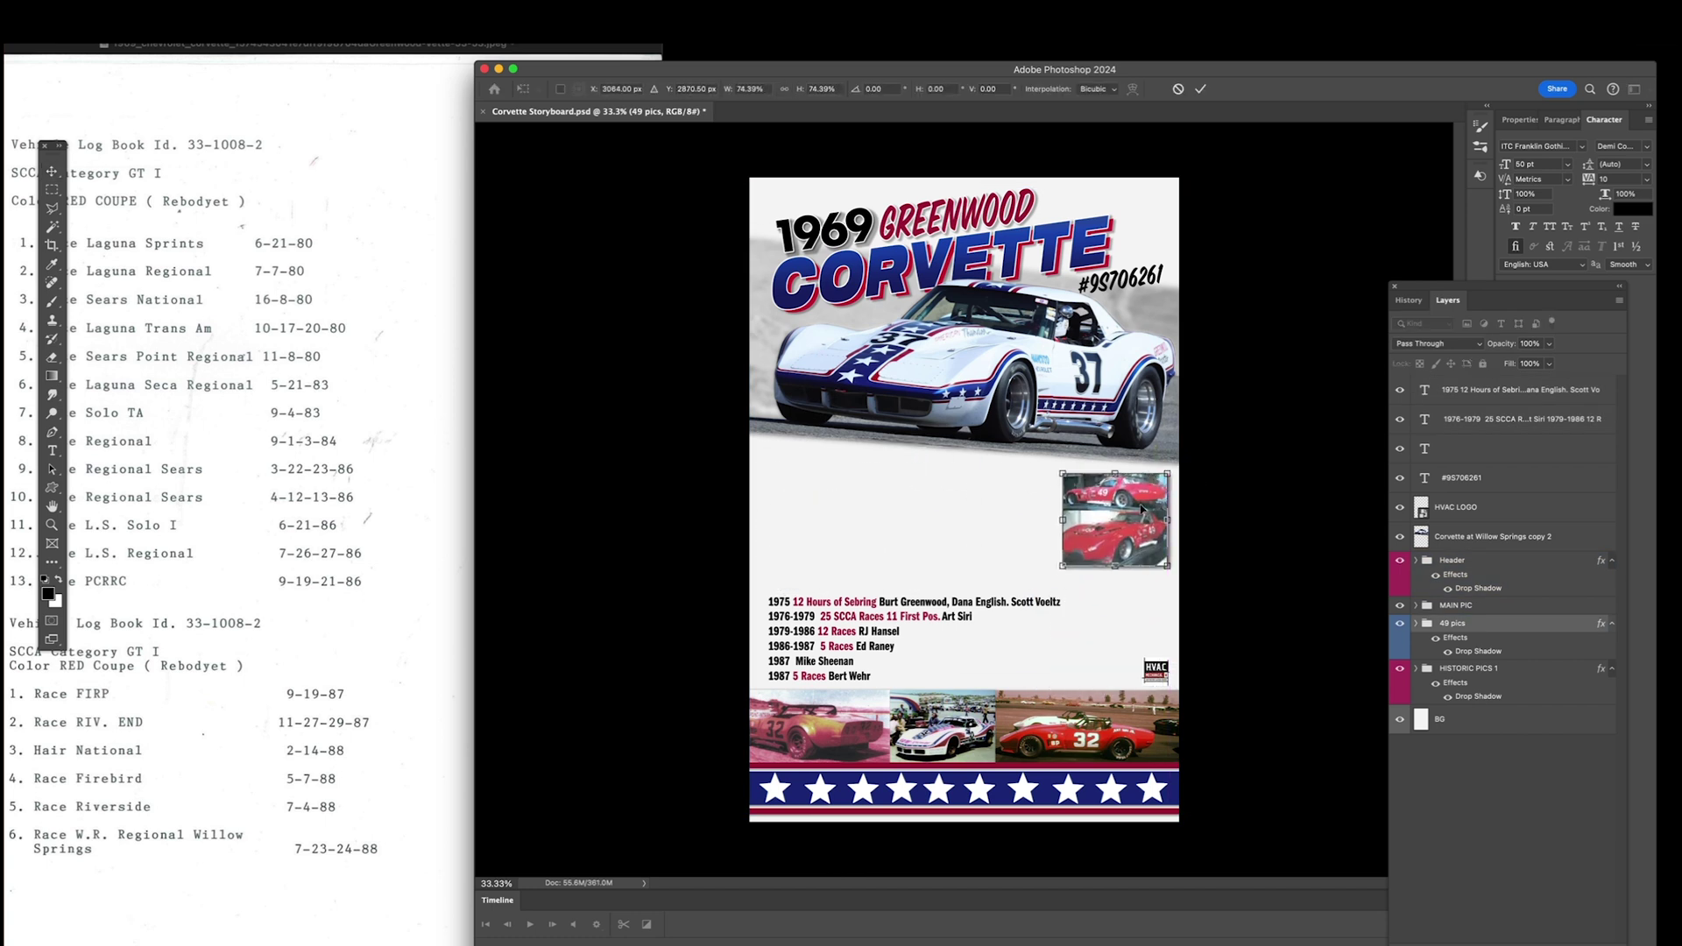
{"action": "key", "text": "Return"}
{"action": "left_click", "coordinate": [157, 131]}
Step: Close the log-book scan and enlarge the registry screenshot for reference
{"action": "left_click_drag", "start_coordinate": [23, 48], "coordinate": [142, 106]}
{"action": "left_click", "coordinate": [81, 105]}
{"action": "left_click_drag", "start_coordinate": [409, 90], "coordinate": [37, 142]}
{"action": "key", "text": "super+plus"}
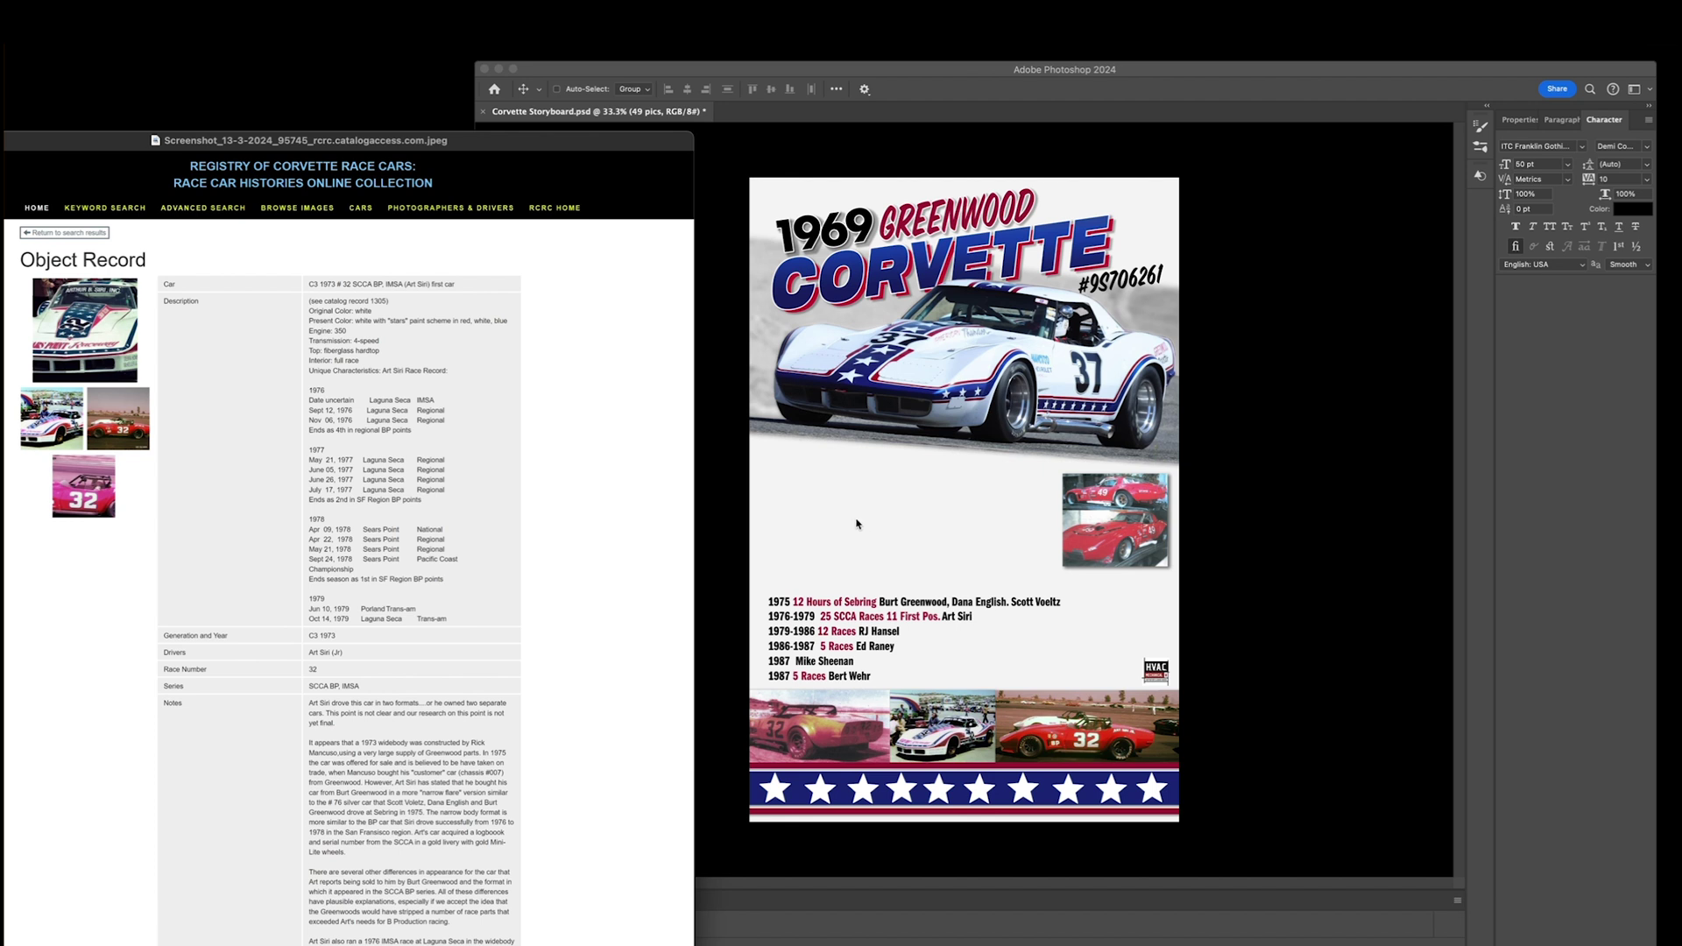
{"action": "left_click", "coordinate": [958, 502]}
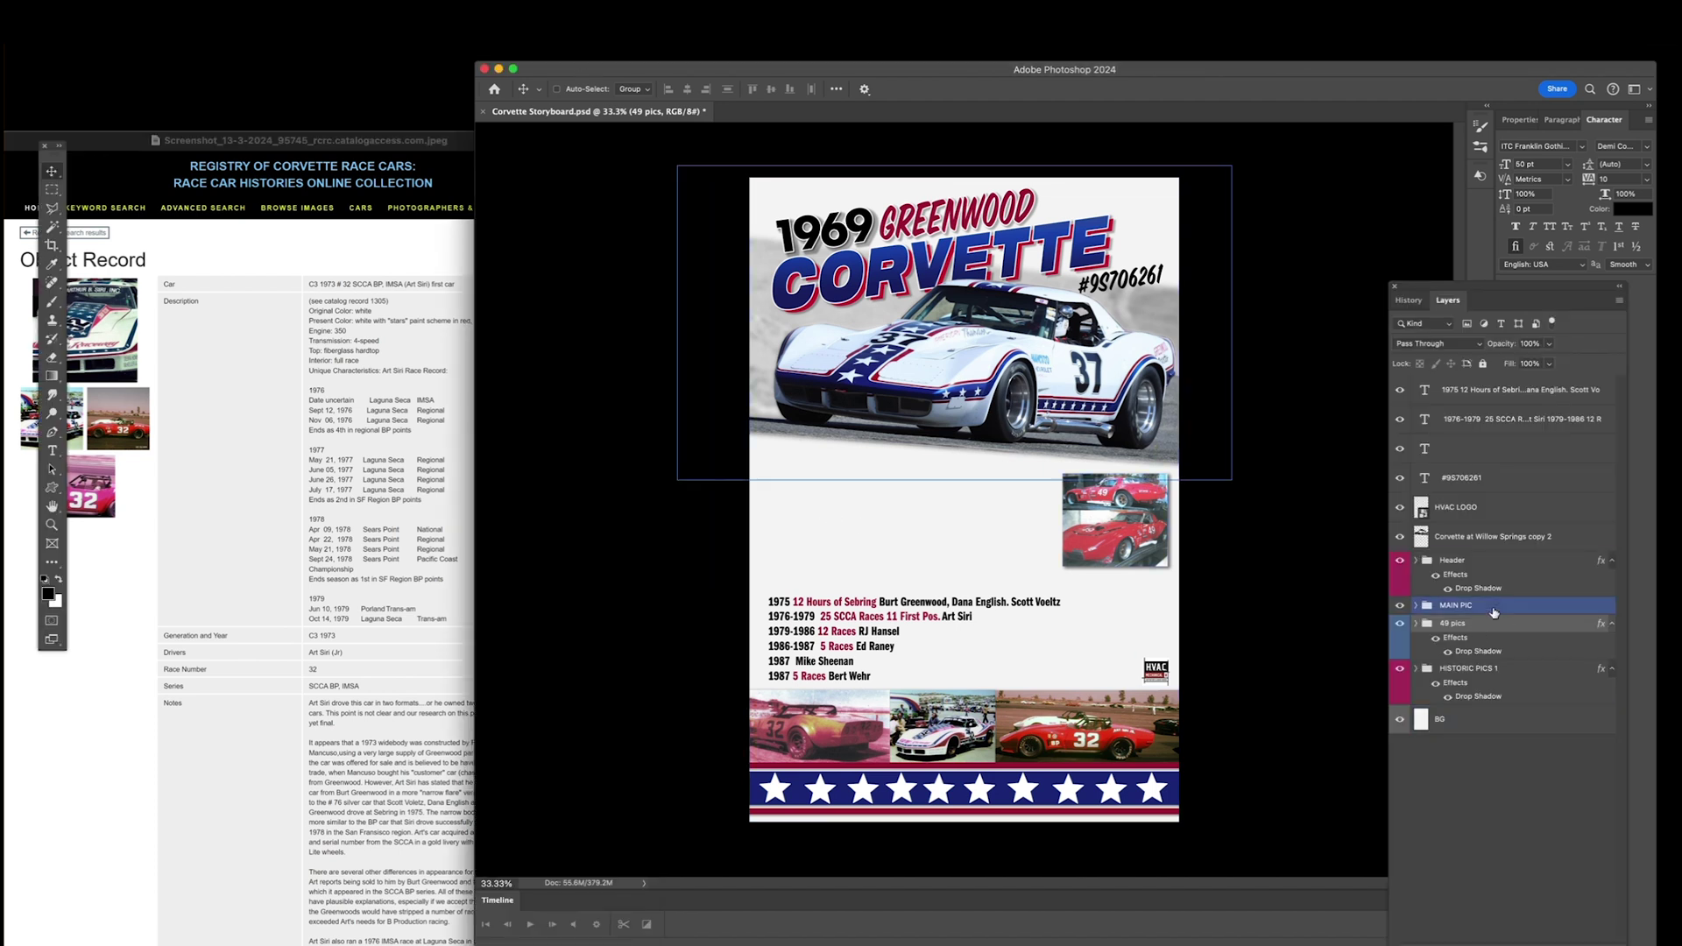
Step: Copy the history text and retype it as the ENGINE: 350 V8 spec block
{"action": "left_click_drag", "start_coordinate": [995, 606], "coordinate": [992, 505]}
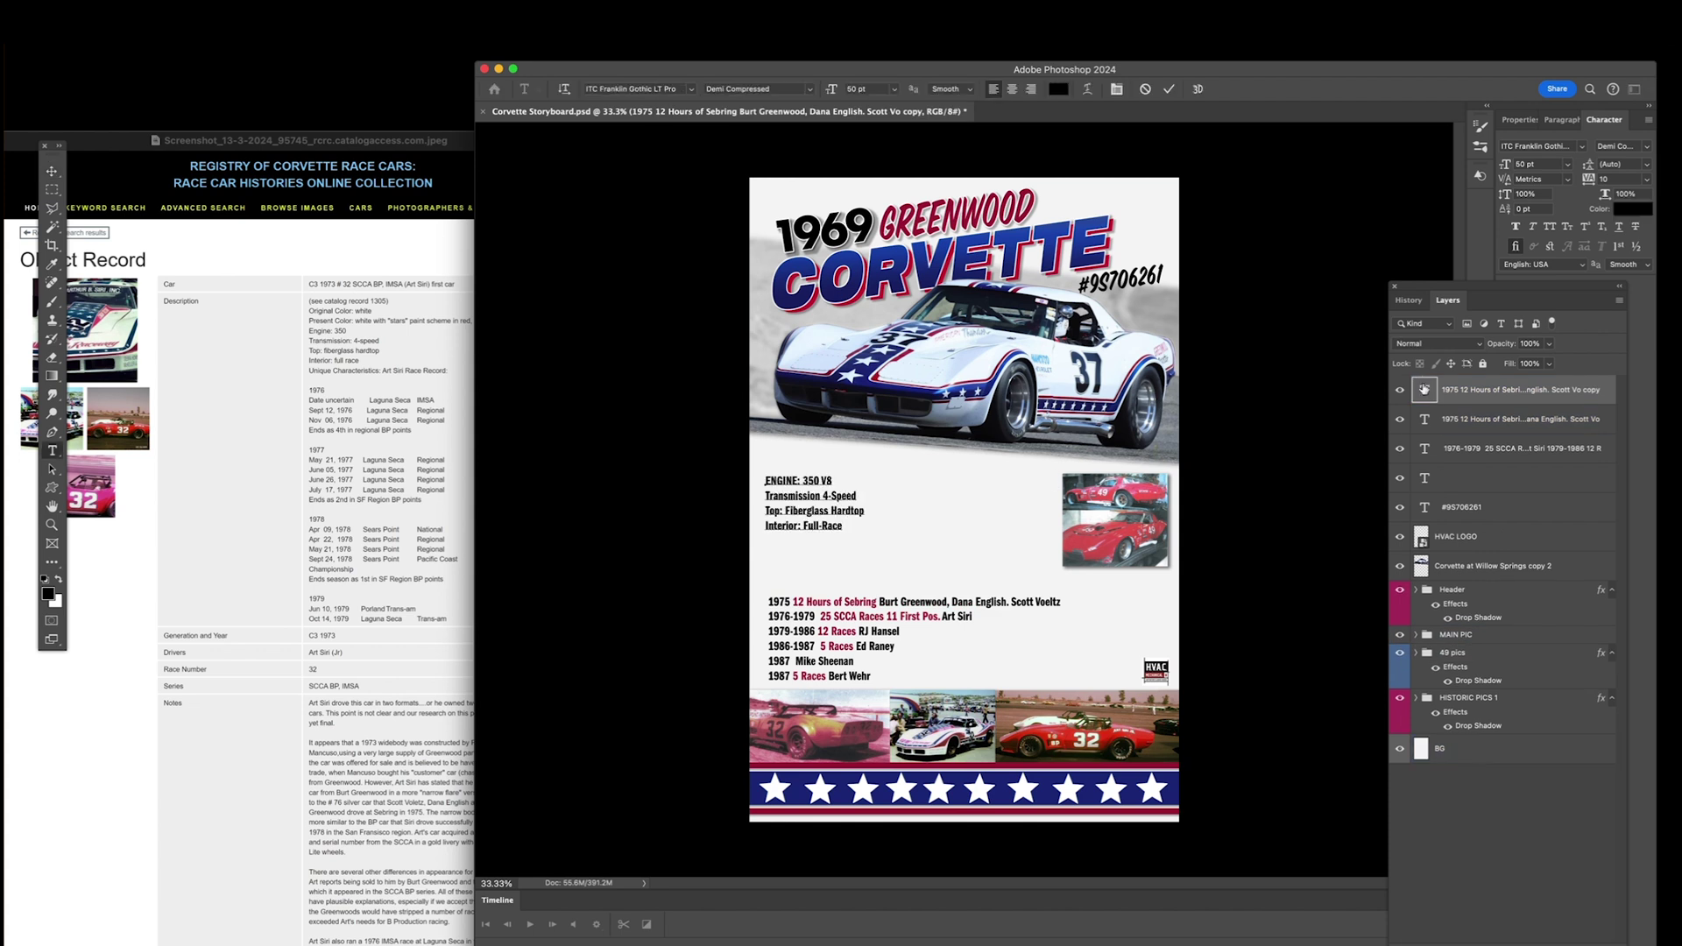
{"action": "left_click", "coordinate": [51, 171]}
{"action": "left_click_drag", "start_coordinate": [819, 501], "coordinate": [823, 488]}
{"action": "left_click", "coordinate": [80, 174]}
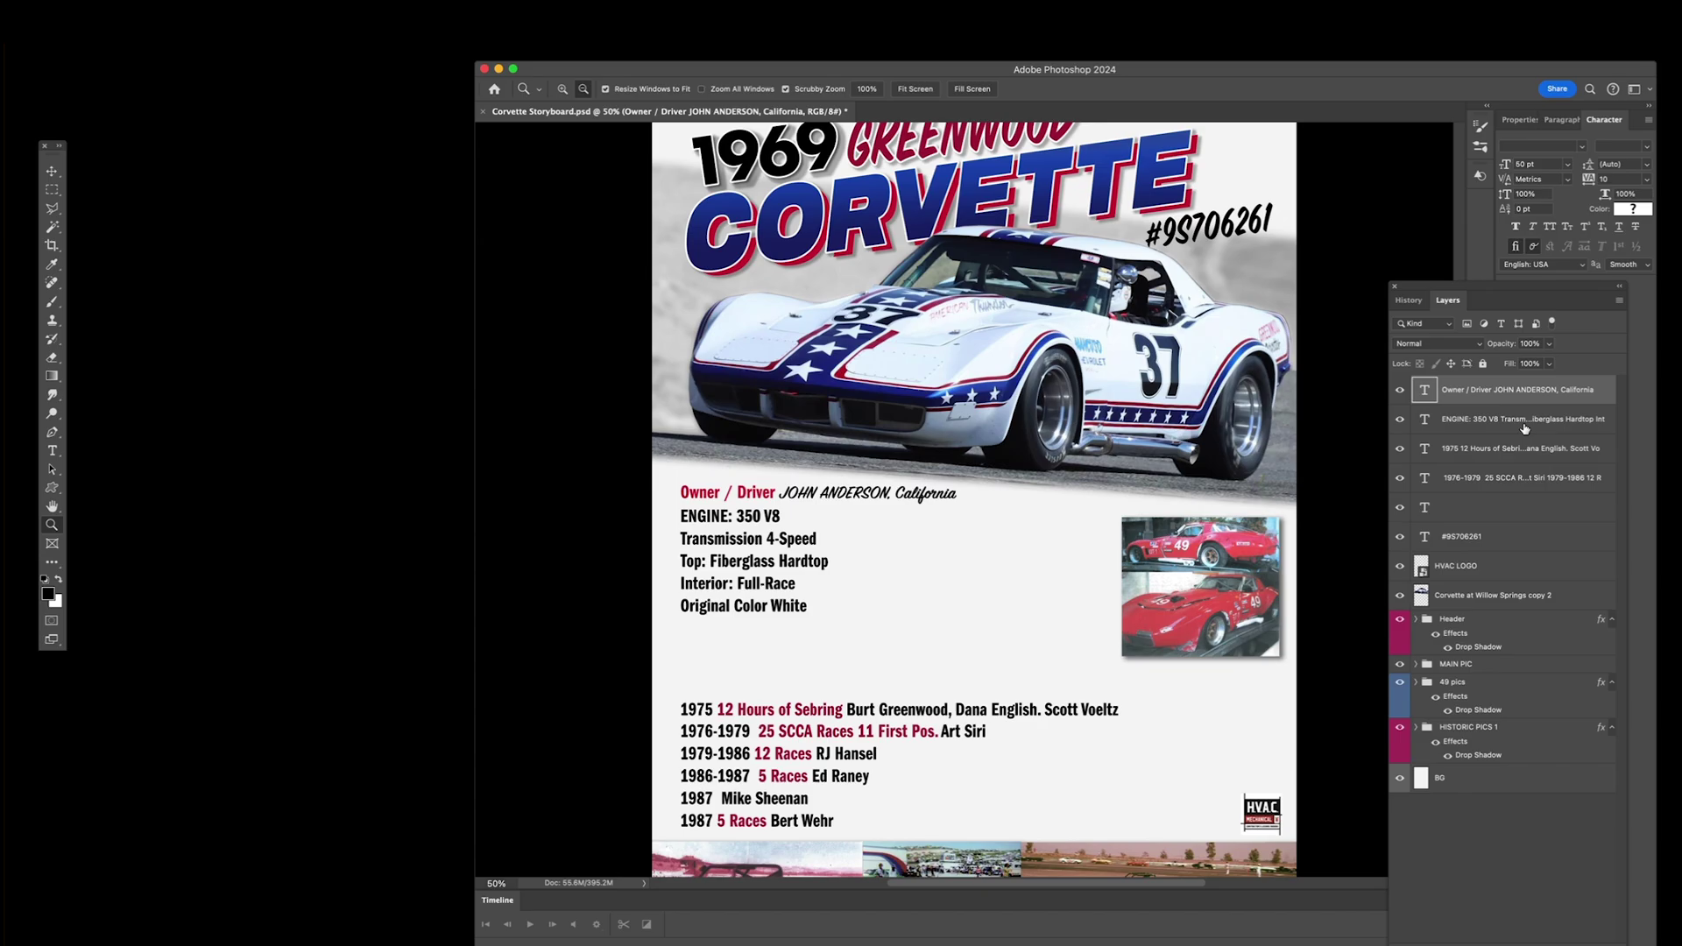
Step: Enlarge the white #37 car photo and place it left of the red 49 photos
{"action": "left_click_drag", "start_coordinate": [975, 506], "coordinate": [1001, 592]}
{"action": "left_click_drag", "start_coordinate": [880, 667], "coordinate": [863, 679]}
{"action": "left_click_drag", "start_coordinate": [985, 653], "coordinate": [976, 651]}
{"action": "key", "text": "Return"}
Step: Rasterize the #37 photo layer and delete its lower strip
{"action": "right_click", "coordinate": [1529, 388]}
{"action": "left_click", "coordinate": [1595, 612]}
{"action": "left_click_drag", "start_coordinate": [1202, 764], "coordinate": [764, 655]}
{"action": "key", "text": "Delete"}
{"action": "left_click_drag", "start_coordinate": [1272, 464], "coordinate": [749, 520]}
Step: Zoom in on the owner details and move the ENGINE specs block about 85 px right-down
{"action": "key", "text": "z"}
{"action": "left_click", "coordinate": [721, 592], "text": "alt"}
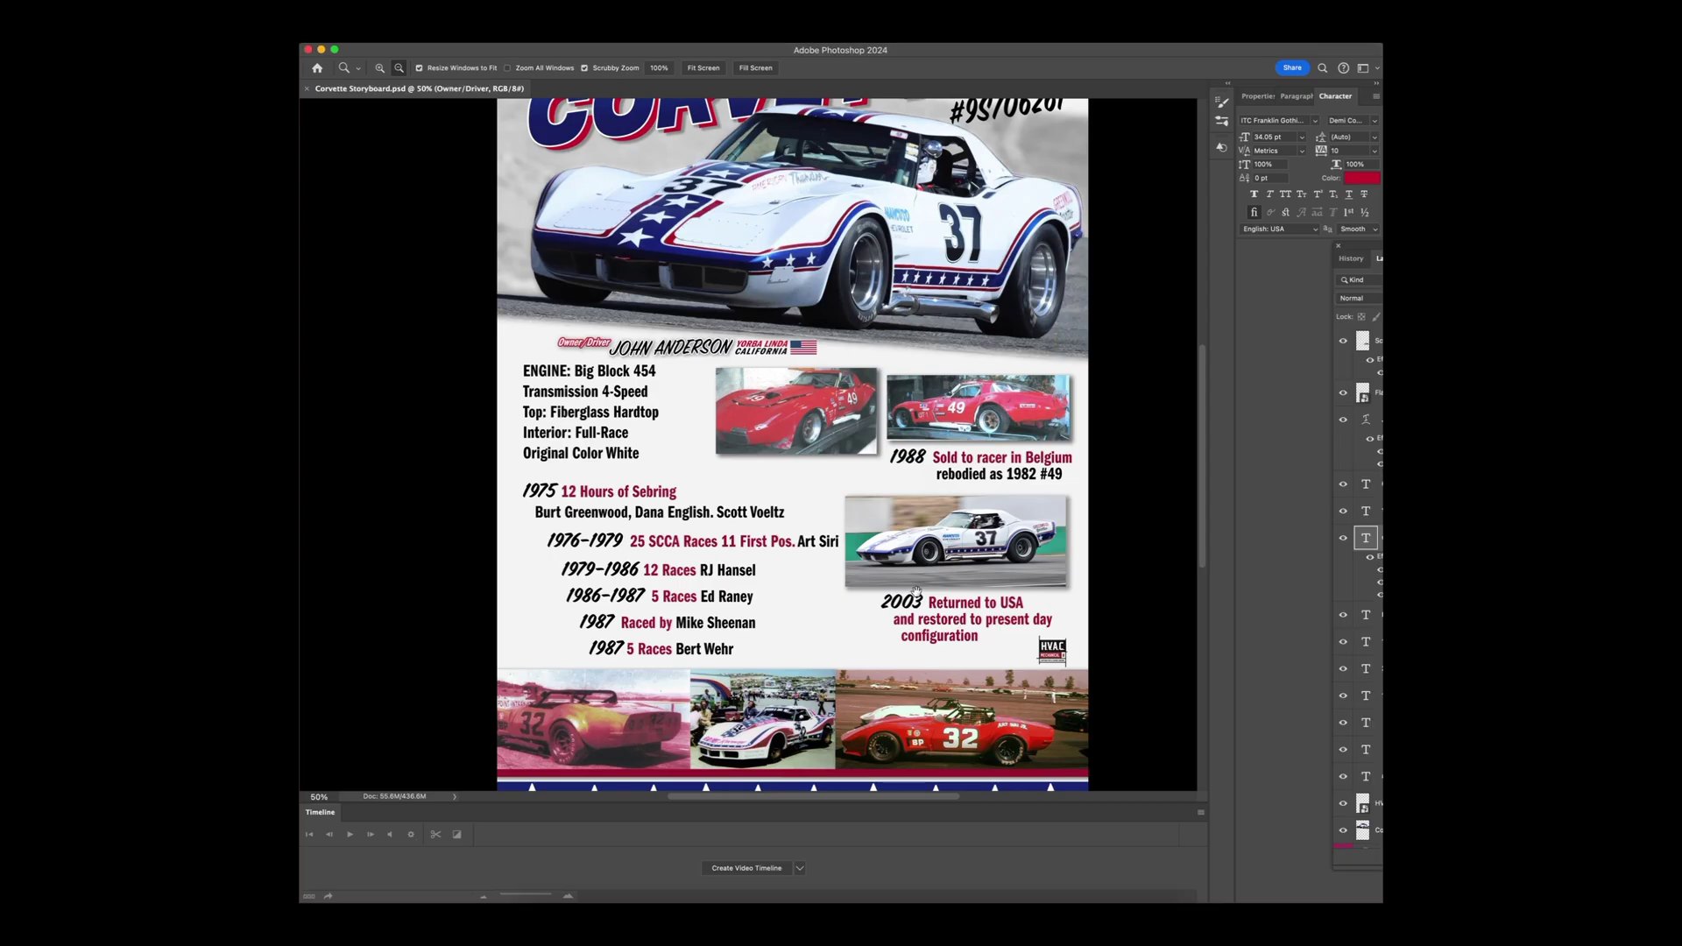
{"action": "scroll", "coordinate": [808, 423], "scroll_direction": "up", "scroll_amount": 3}
{"action": "scroll", "coordinate": [809, 423], "scroll_direction": "down", "scroll_amount": 3}
{"action": "left_click", "coordinate": [808, 423]}
{"action": "scroll", "coordinate": [808, 423], "scroll_direction": "up", "scroll_amount": 3}
{"action": "scroll", "coordinate": [808, 423], "scroll_direction": "left", "scroll_amount": 2}
{"action": "scroll", "coordinate": [808, 423], "scroll_direction": "down", "scroll_amount": 4}
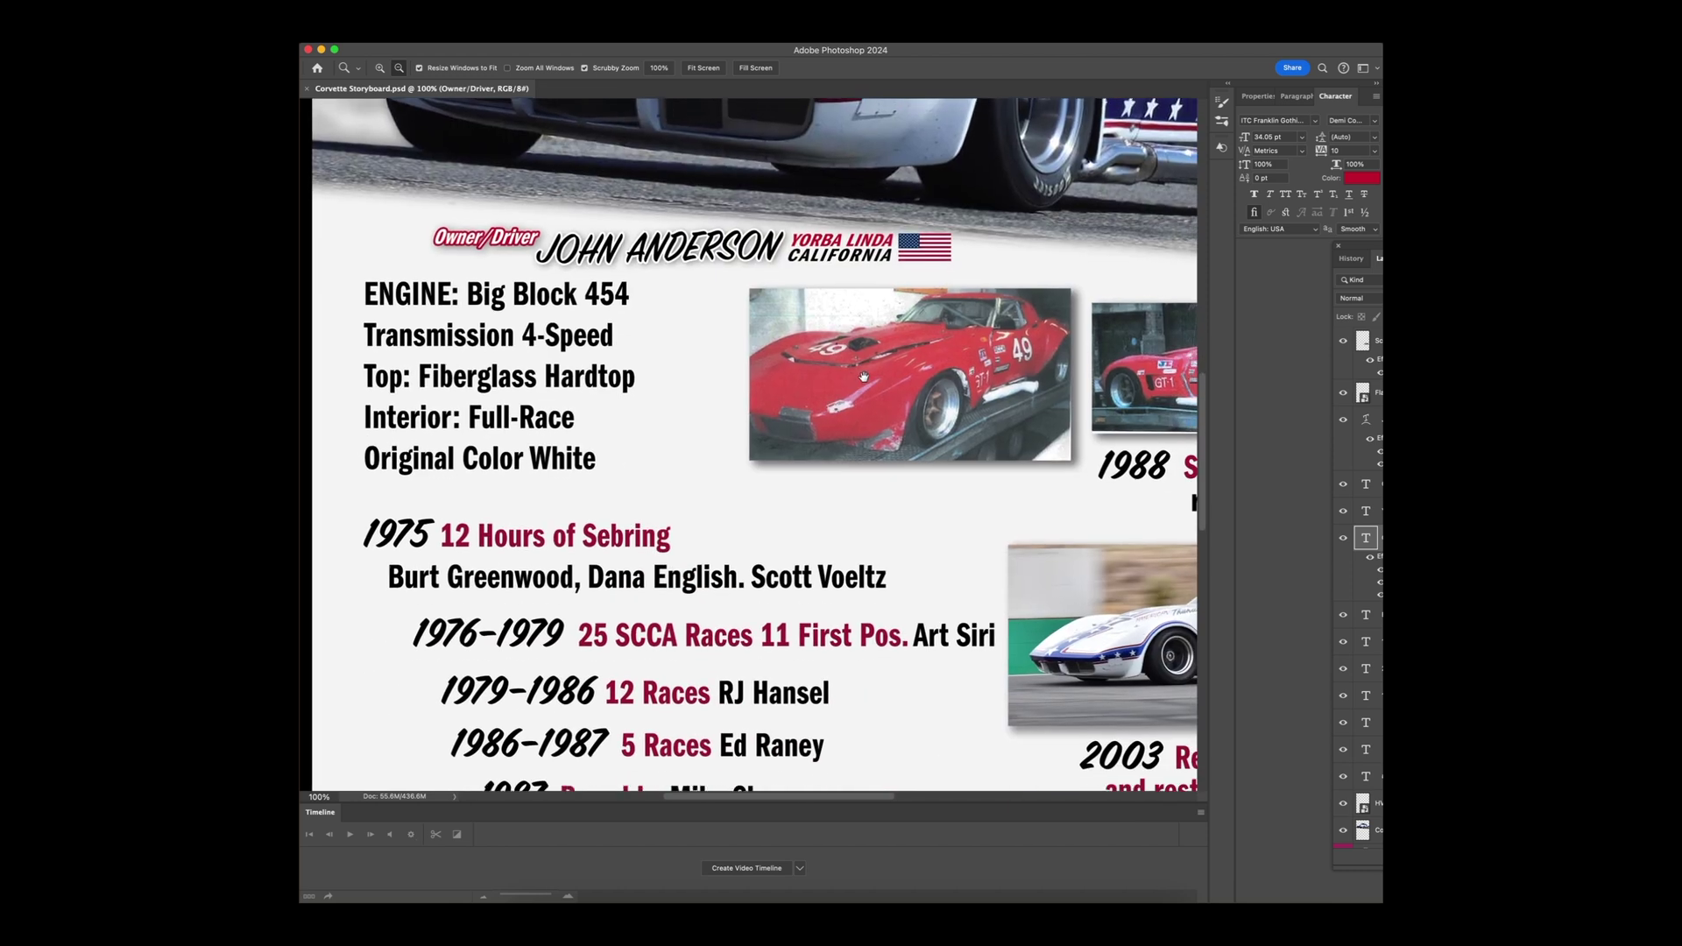
{"action": "left_click_drag", "start_coordinate": [1349, 252], "coordinate": [1176, 279]}
{"action": "key", "text": "v"}
{"action": "left_click_drag", "start_coordinate": [607, 391], "coordinate": [682, 401]}
{"action": "left_click_drag", "start_coordinate": [1222, 496], "coordinate": [1261, 648]}
Step: Give the ENGINE text a Drop Shadow (size 21, opacity 15%) and a white Stroke
{"action": "double_click", "coordinate": [1222, 673]}
{"action": "left_click_drag", "start_coordinate": [1252, 499], "coordinate": [1248, 498]}
{"action": "left_click_drag", "start_coordinate": [1266, 432], "coordinate": [1249, 433]}
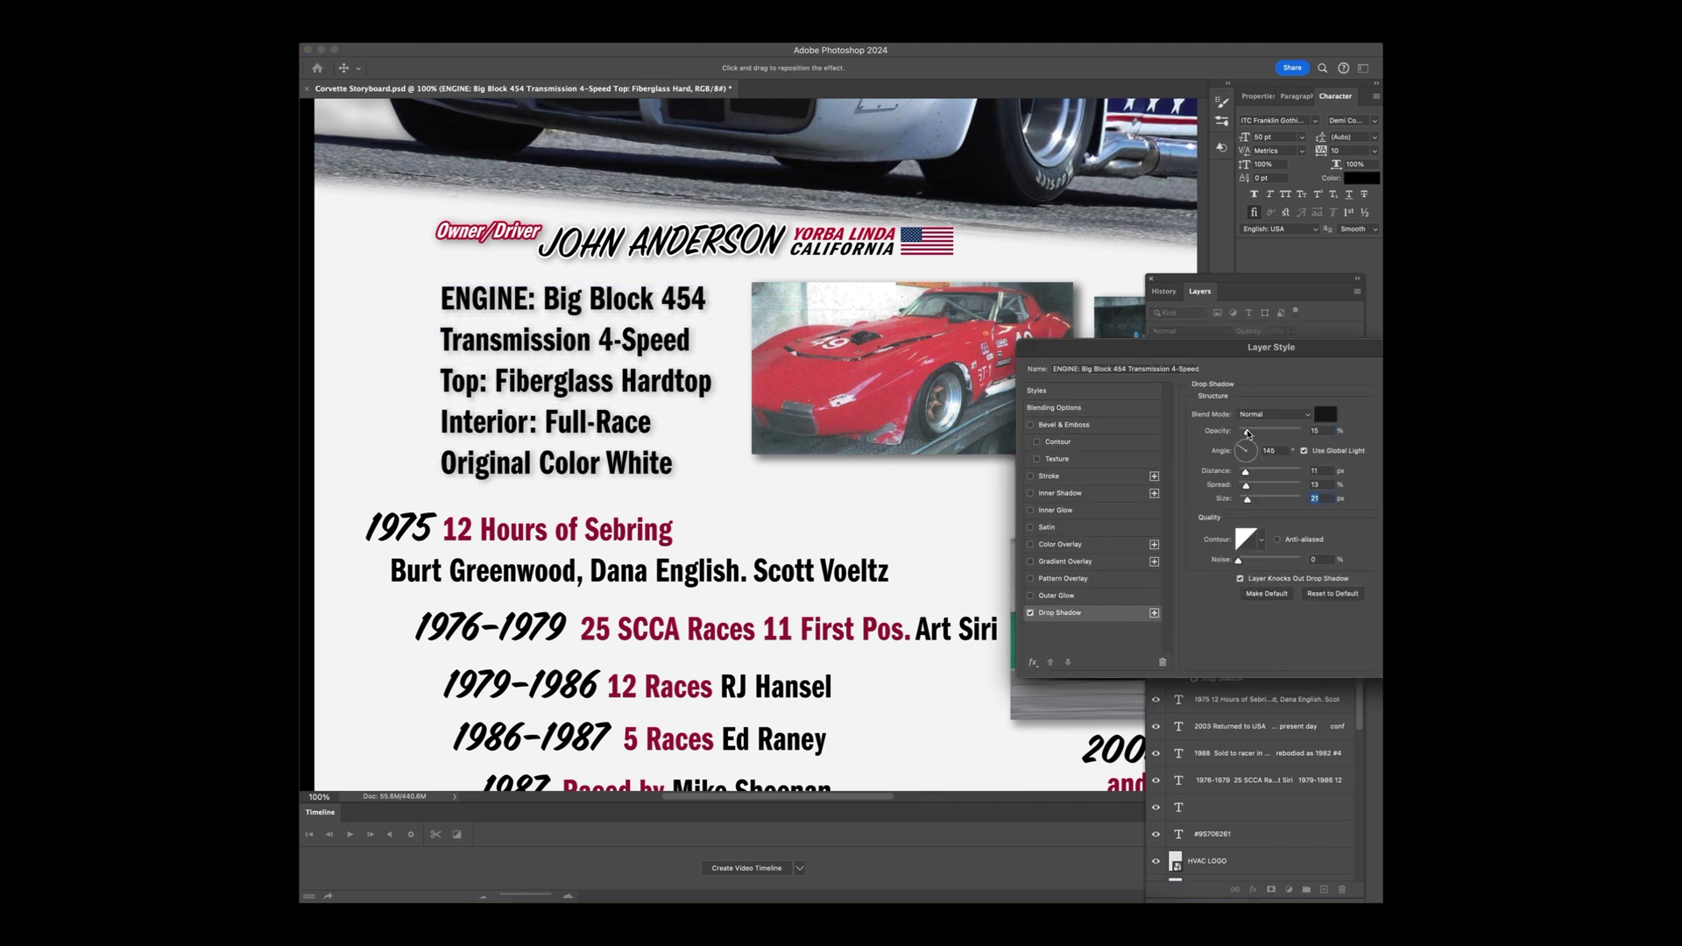
{"action": "left_click", "coordinate": [1077, 476]}
{"action": "left_click", "coordinate": [1225, 509]}
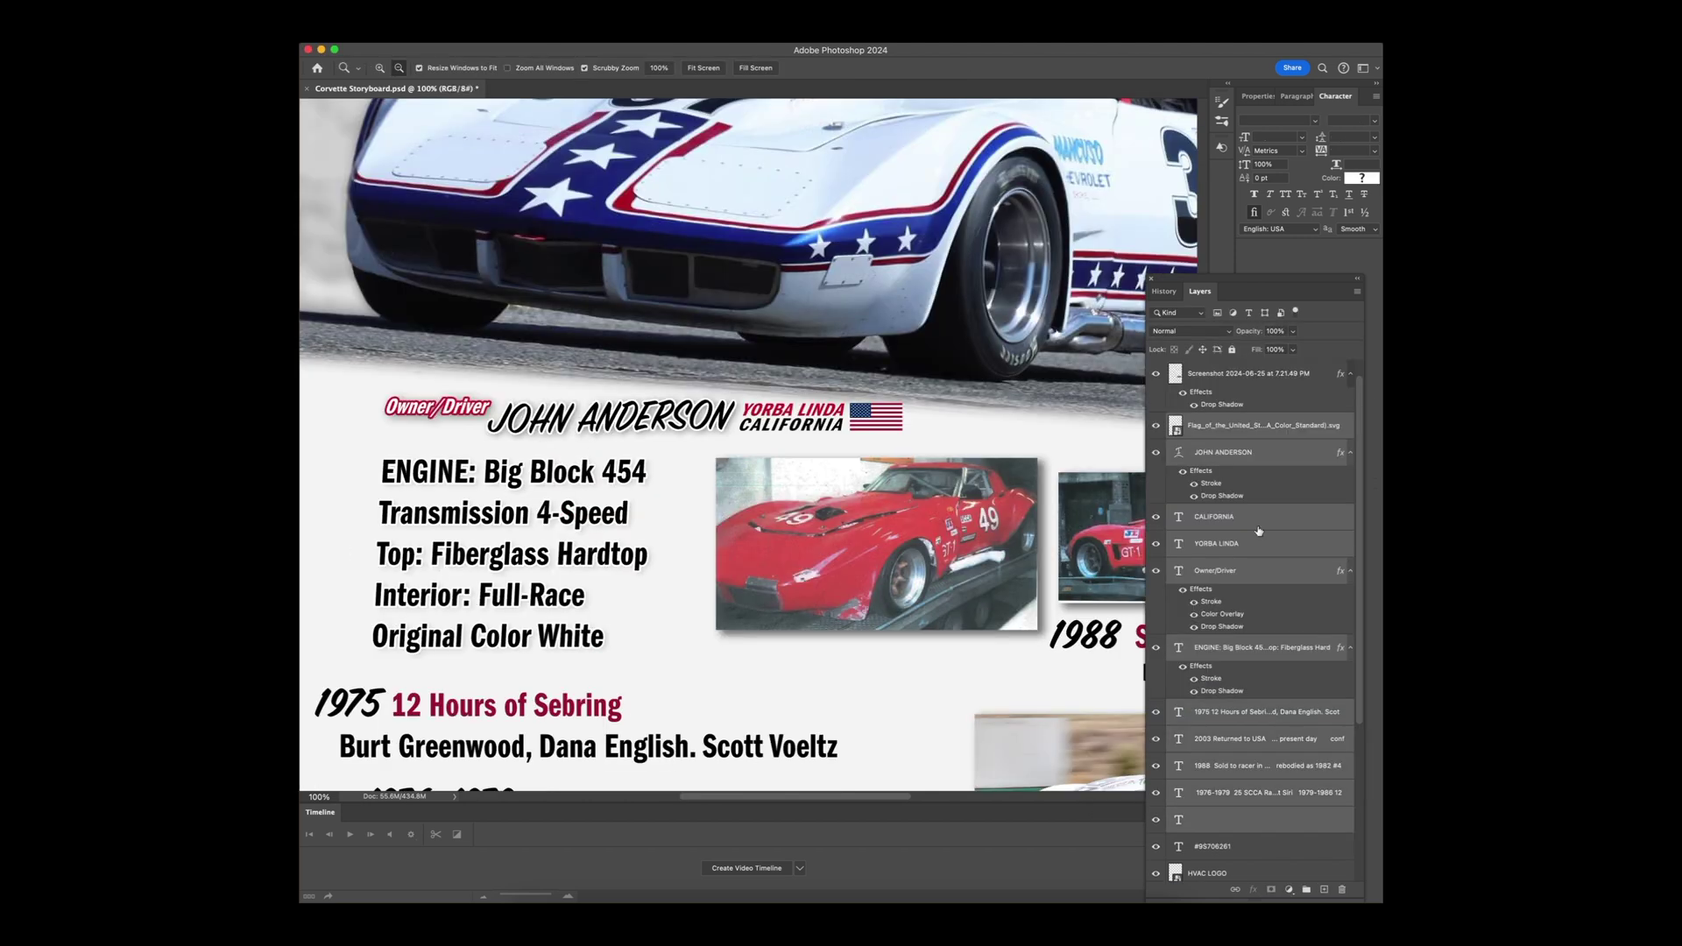
Step: Move the Owner/Driver label up-left; set the owner's name beneath it, rotated ~4° and scaled 106%
{"action": "left_click_drag", "start_coordinate": [517, 389], "coordinate": [495, 329]}
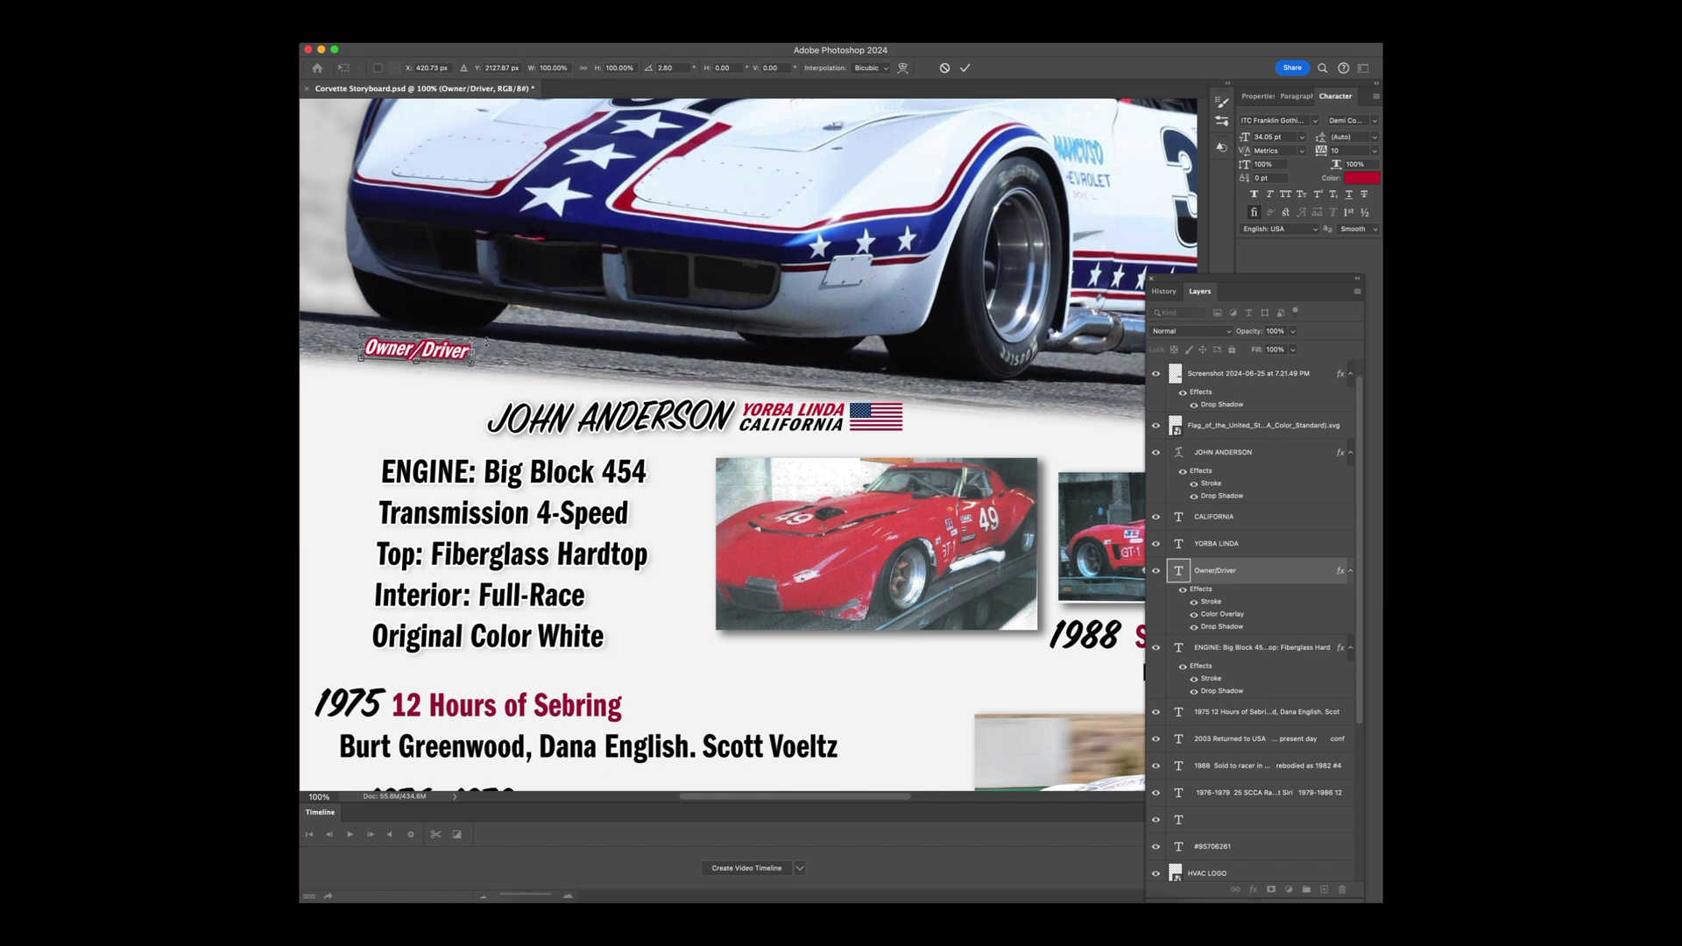
{"action": "key", "text": "Return"}
{"action": "left_click", "coordinate": [1237, 454]}
{"action": "key", "text": "super+t"}
{"action": "left_click_drag", "start_coordinate": [610, 420], "coordinate": [476, 387]}
{"action": "left_click_drag", "start_coordinate": [622, 345], "coordinate": [622, 356]}
{"action": "left_click_drag", "start_coordinate": [486, 391], "coordinate": [476, 394]}
{"action": "left_click_drag", "start_coordinate": [587, 449], "coordinate": [601, 455]}
{"action": "key", "text": "Return"}
Step: Move the YORBA LINDA, CALIFORNIA text and flag beside the name, rotated about 2 degrees
{"action": "left_click", "coordinate": [1226, 517]}
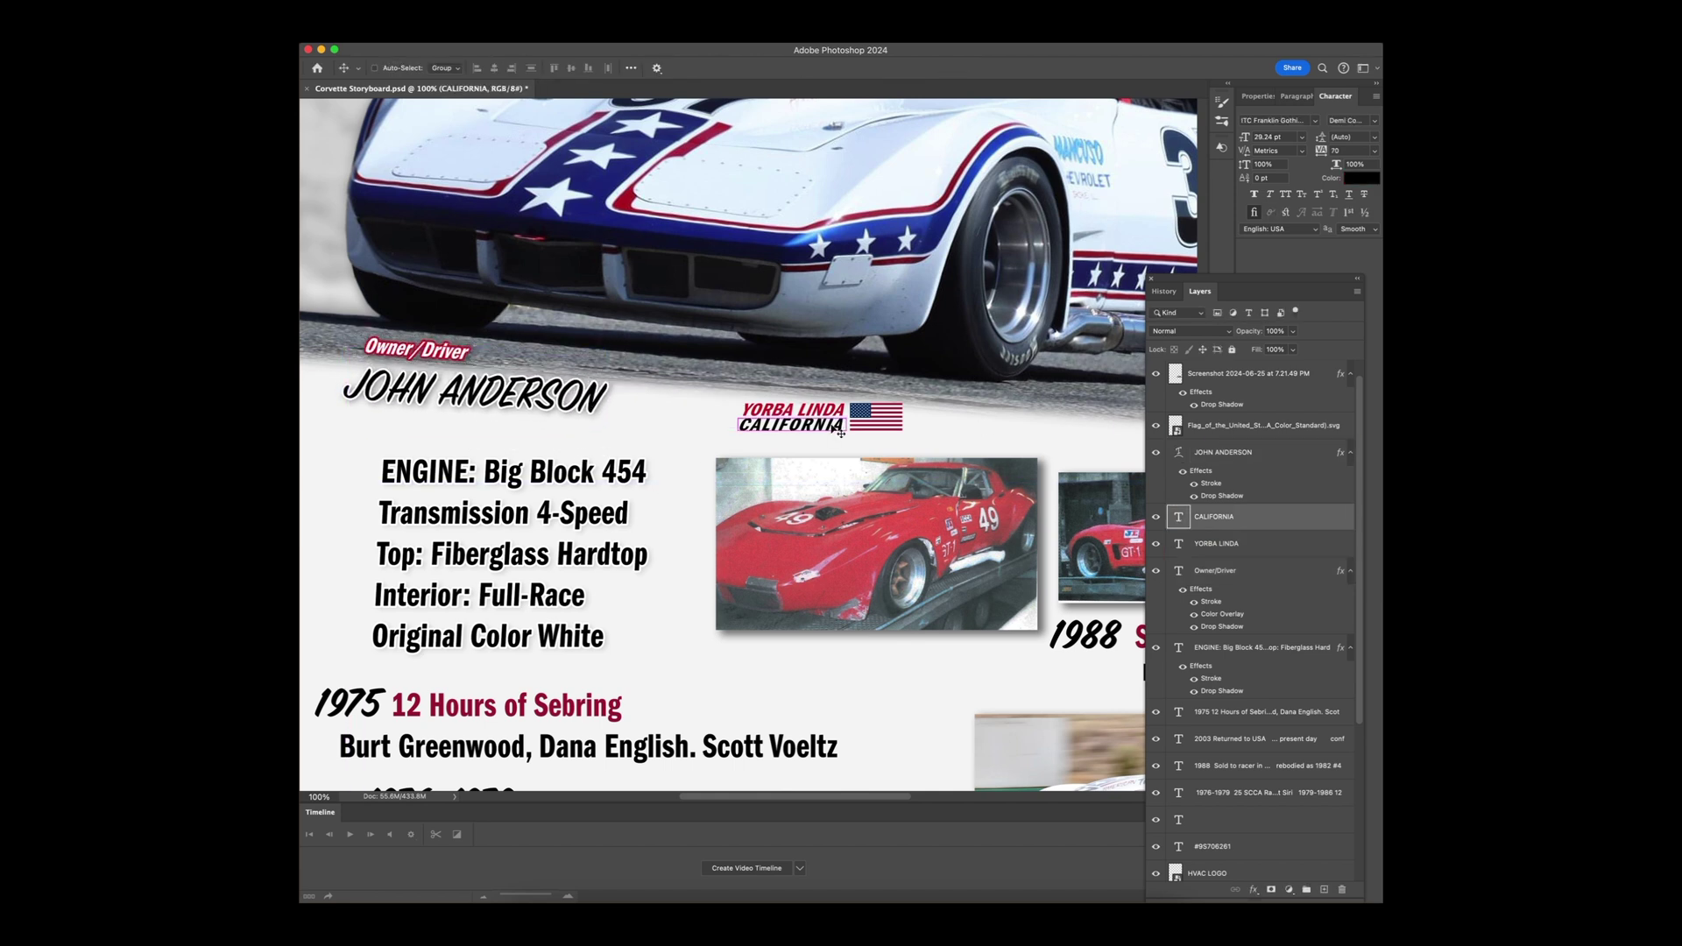
{"action": "left_click", "coordinate": [1245, 544], "text": "shift"}
{"action": "left_click", "coordinate": [1261, 426], "text": "super"}
{"action": "left_click_drag", "start_coordinate": [820, 417], "coordinate": [692, 400]}
{"action": "key", "text": "super+t"}
{"action": "left_click_drag", "start_coordinate": [807, 377], "coordinate": [807, 381]}
{"action": "key", "text": "Return"}
Step: Zoom out to the whole poster and save it
{"action": "key", "text": "z"}
{"action": "left_click", "coordinate": [697, 560], "text": "alt"}
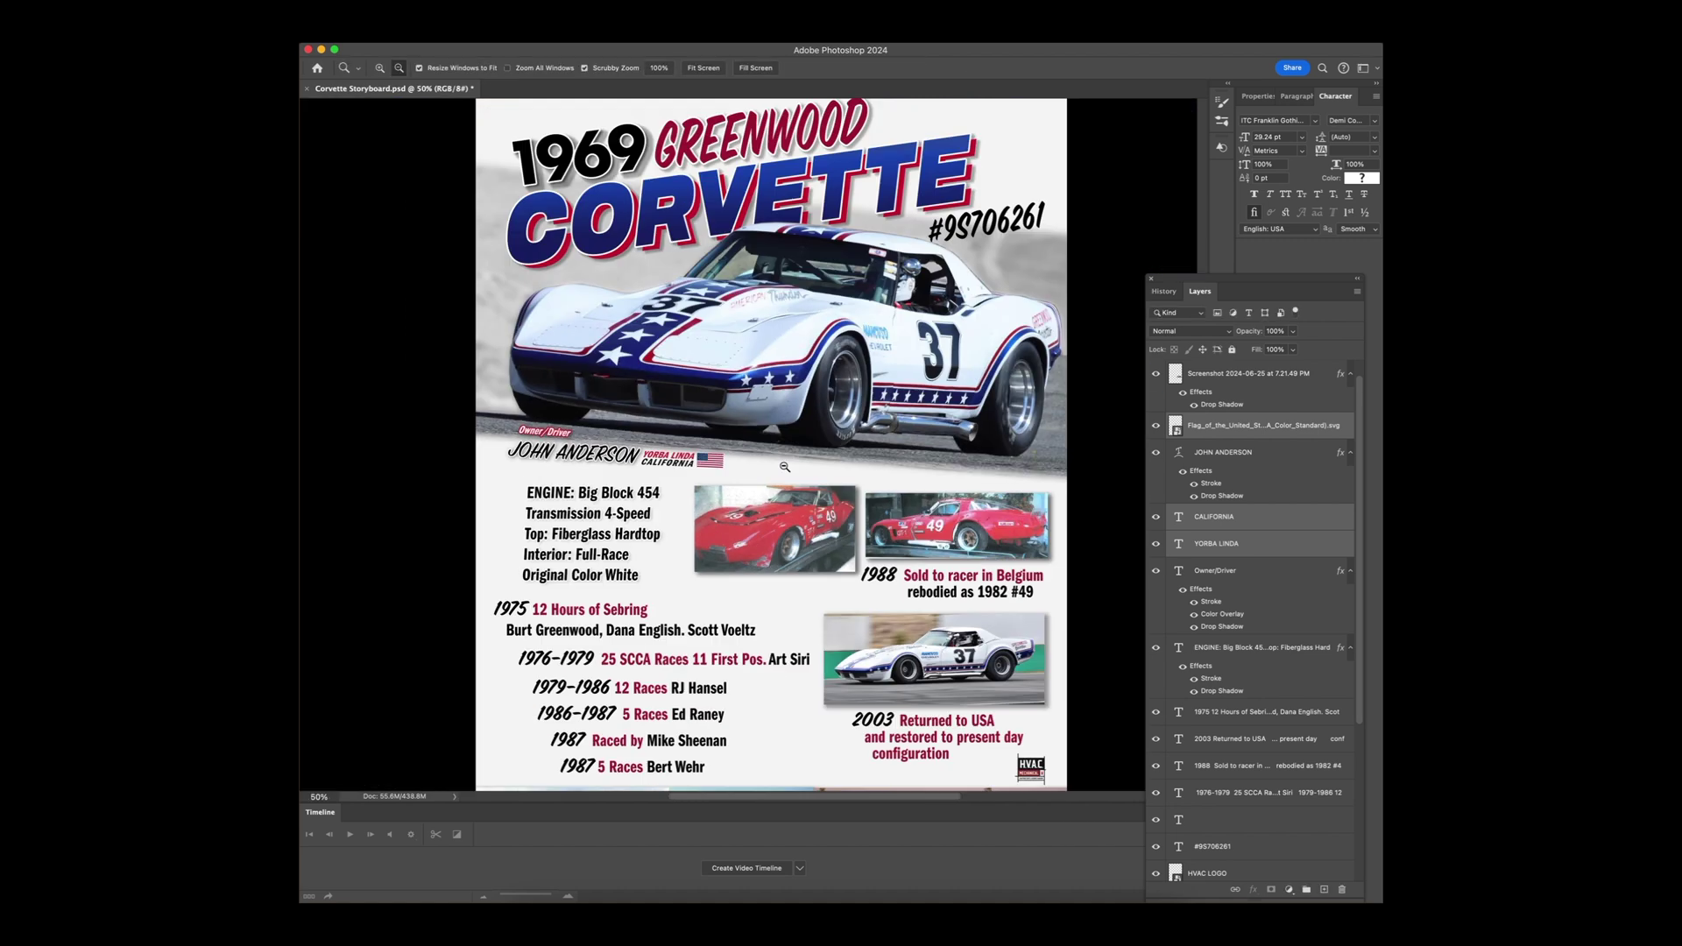
{"action": "key", "text": "super+s"}
{"action": "key", "text": "super+Tab"}
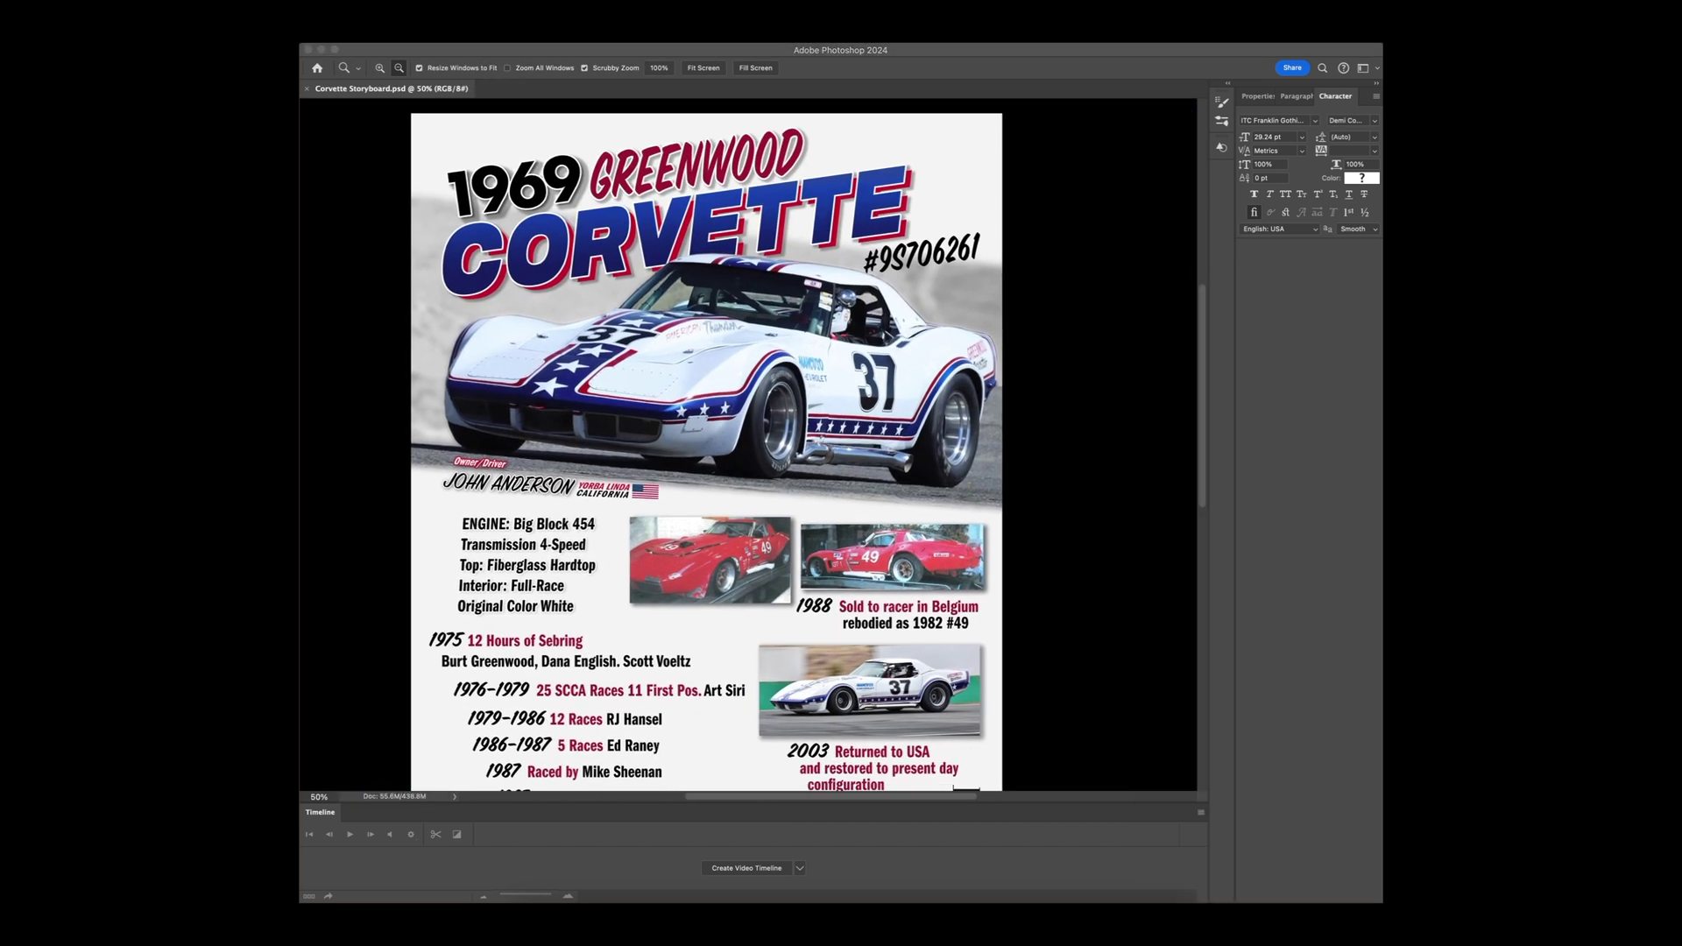
Step: Shrink the KSP Logo, place it beside the rear wheel, and blend it with Multiply
{"action": "left_click_drag", "start_coordinate": [1095, 525], "coordinate": [892, 477]}
{"action": "left_click_drag", "start_coordinate": [967, 389], "coordinate": [1008, 483]}
{"action": "key", "text": "Return"}
{"action": "left_click", "coordinate": [1189, 332]}
{"action": "left_click", "coordinate": [1182, 377]}
Step: Rasterize the KSP Logo and delete a feathered selection along its left edge
{"action": "key", "text": "v"}
{"action": "right_click", "coordinate": [1240, 423]}
{"action": "left_click", "coordinate": [1292, 790]}
{"action": "key", "text": "Delete"}
{"action": "key", "text": "super+d"}
{"action": "key", "text": "e"}
Step: Sharpen the KSP Logo with Filter > Sharpen > Unsharp Mask
{"action": "left_click", "coordinate": [336, 7]}
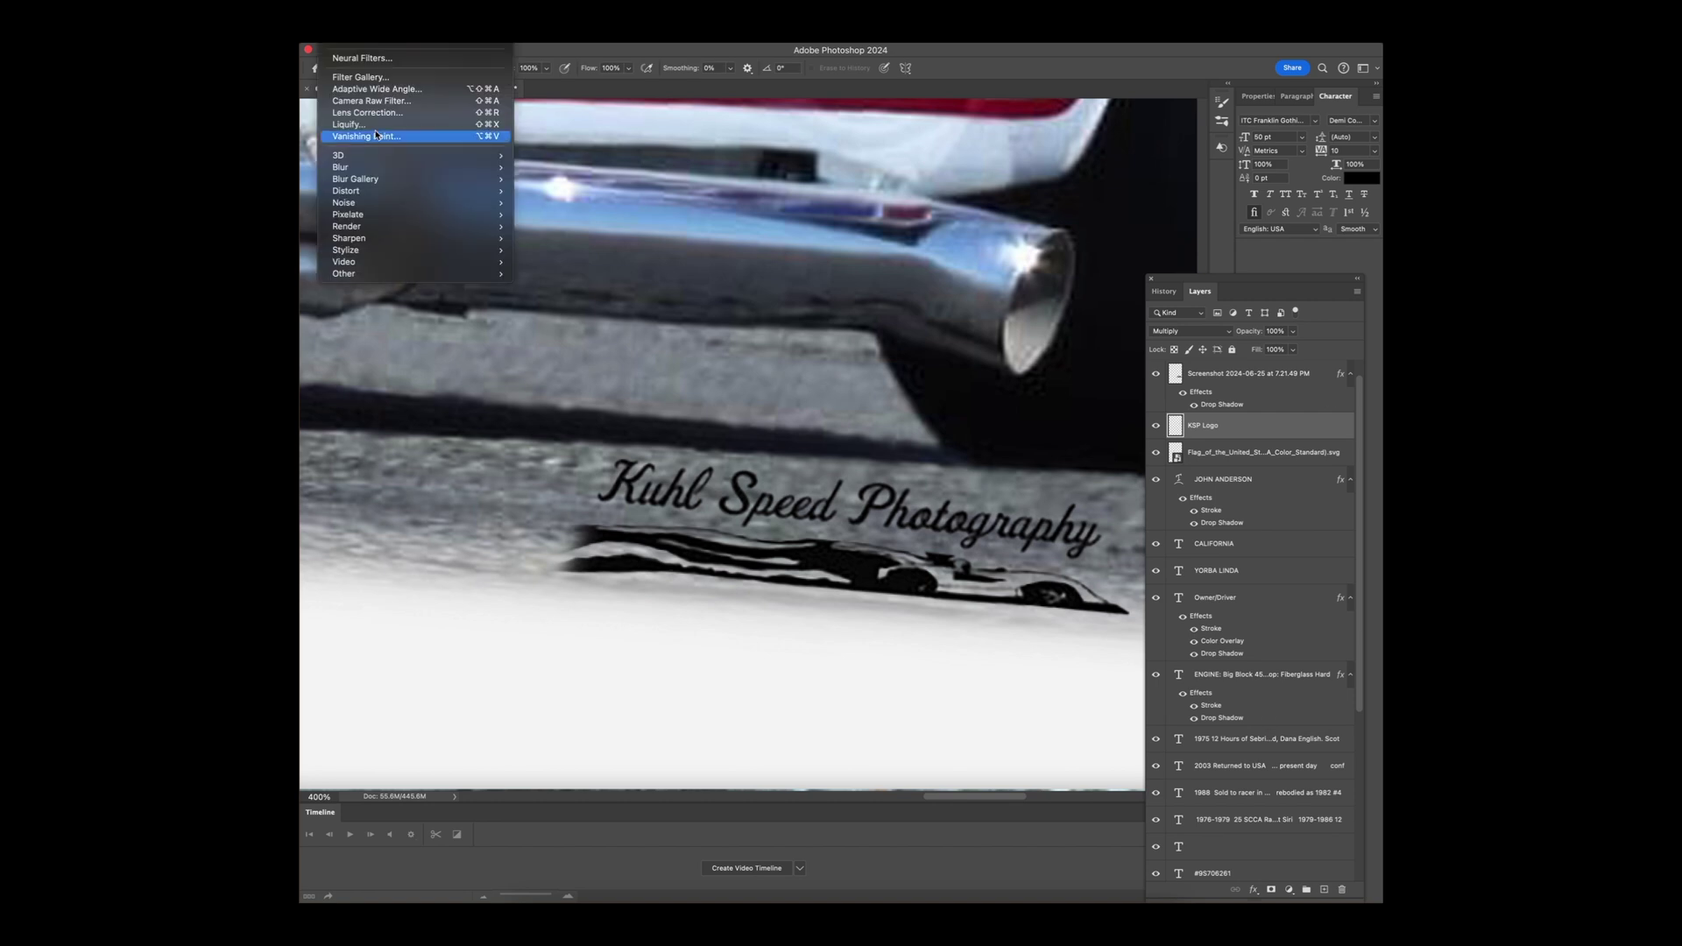
{"action": "mouse_move", "coordinate": [412, 238]}
{"action": "left_click", "coordinate": [552, 284]}
{"action": "left_click_drag", "start_coordinate": [1207, 498], "coordinate": [1195, 497]}
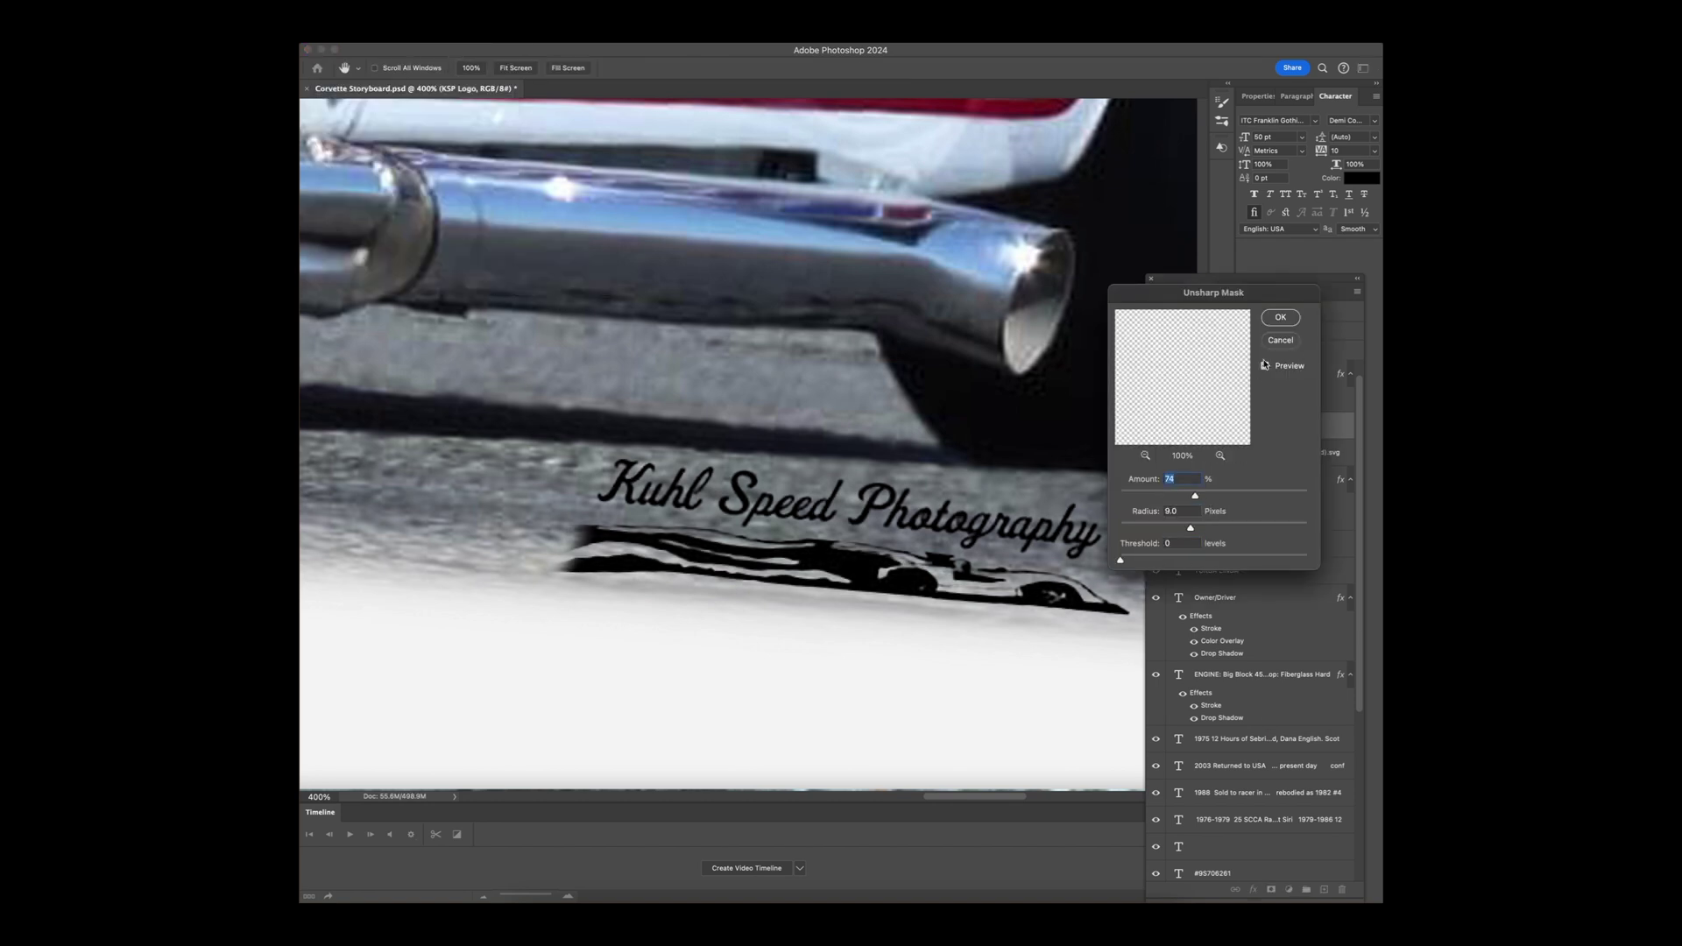
{"action": "left_click", "coordinate": [1281, 317]}
Step: Zoom back out, shift the KSP Logo right, and save the poster
{"action": "left_click", "coordinate": [750, 439], "text": "alt+super"}
{"action": "left_click", "coordinate": [430, 490], "text": "alt+super"}
{"action": "key", "text": "v"}
{"action": "left_click_drag", "start_coordinate": [618, 485], "coordinate": [679, 491]}
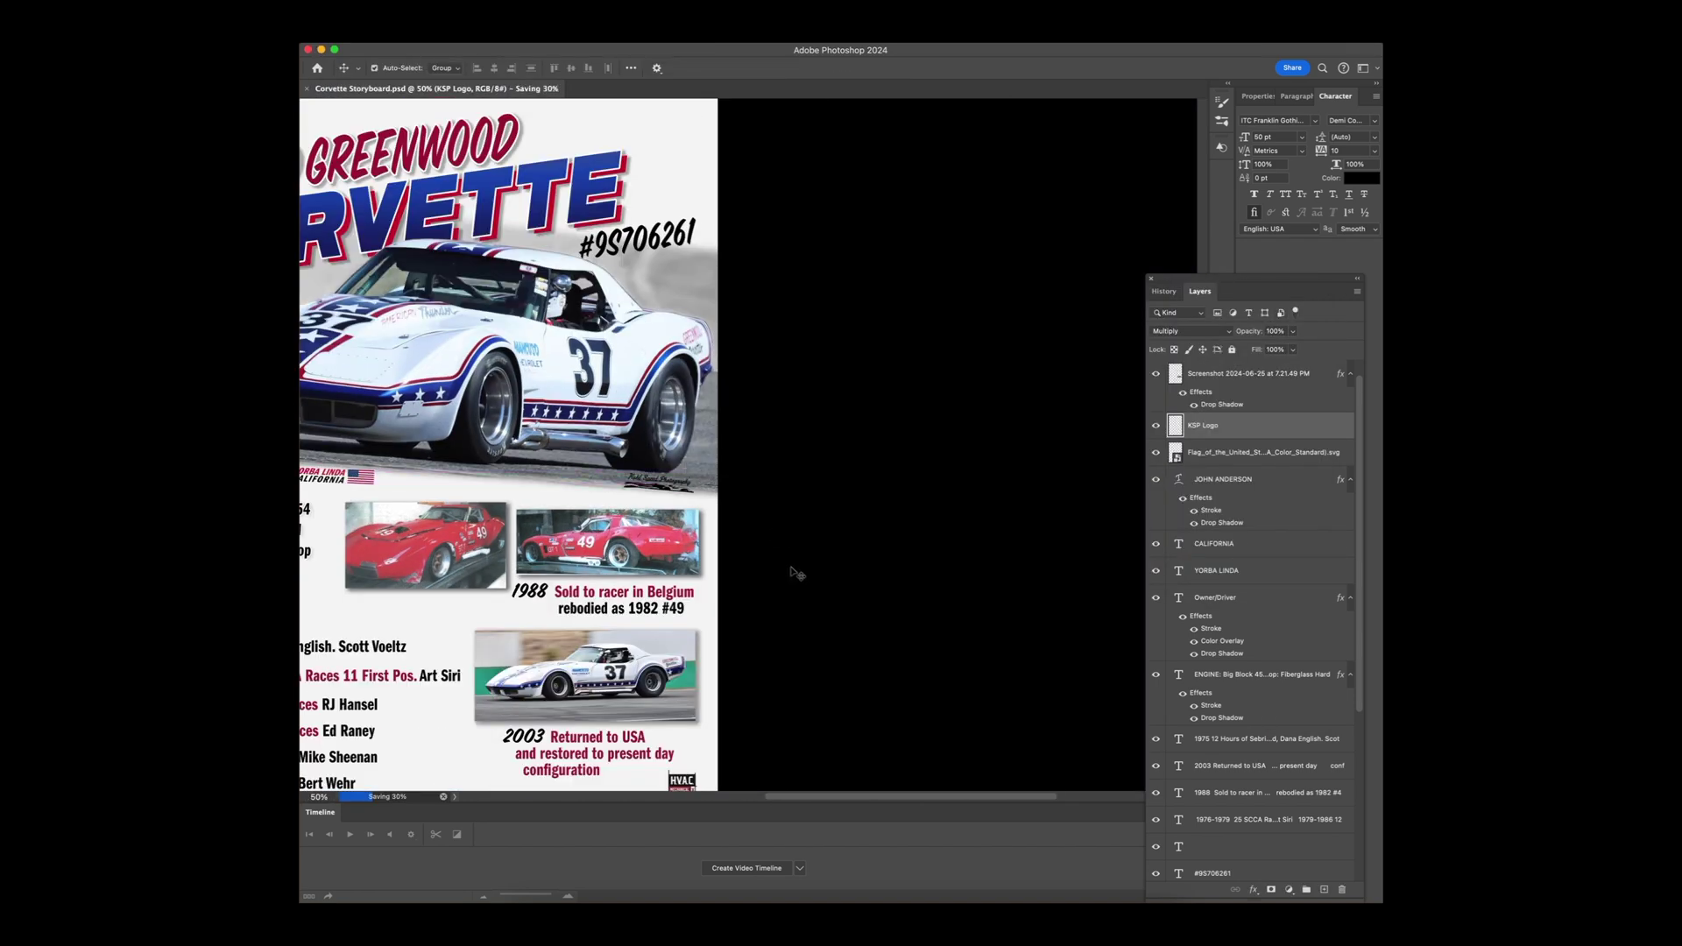
{"action": "left_click", "coordinate": [717, 445], "text": "super"}
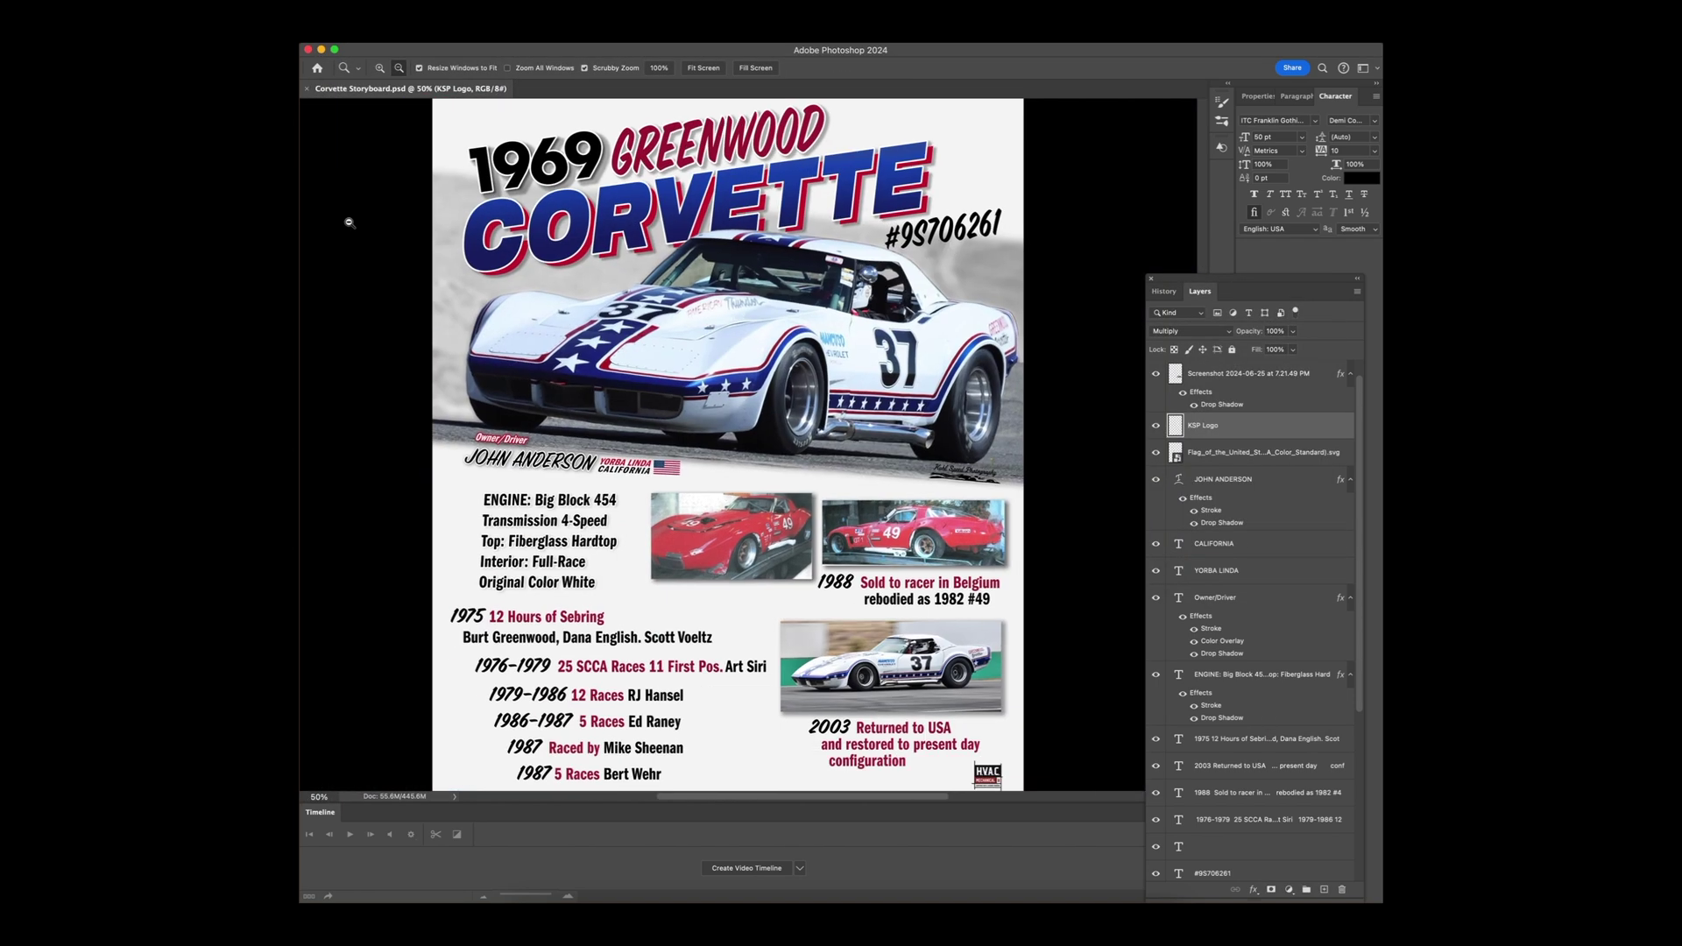
{"action": "left_click", "coordinate": [124, 7]}
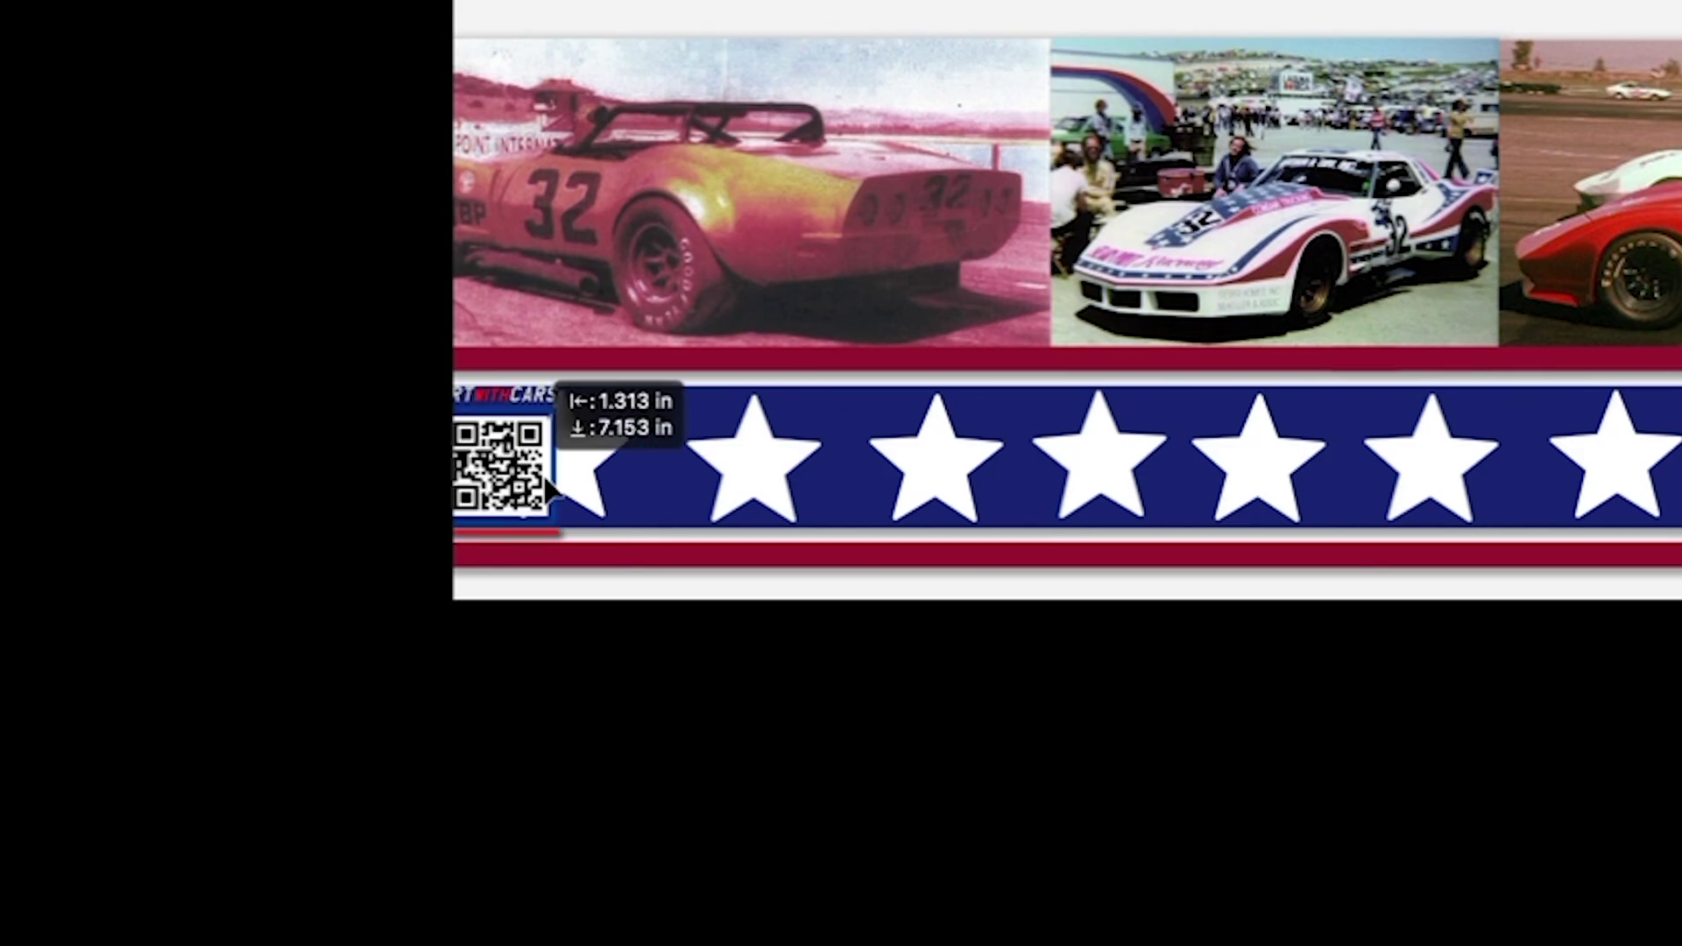
Step: Drop the ARTWITHCARS QR logo into the left end of the star band and delete the star beneath it
{"action": "left_click_drag", "start_coordinate": [552, 379], "coordinate": [650, 398]}
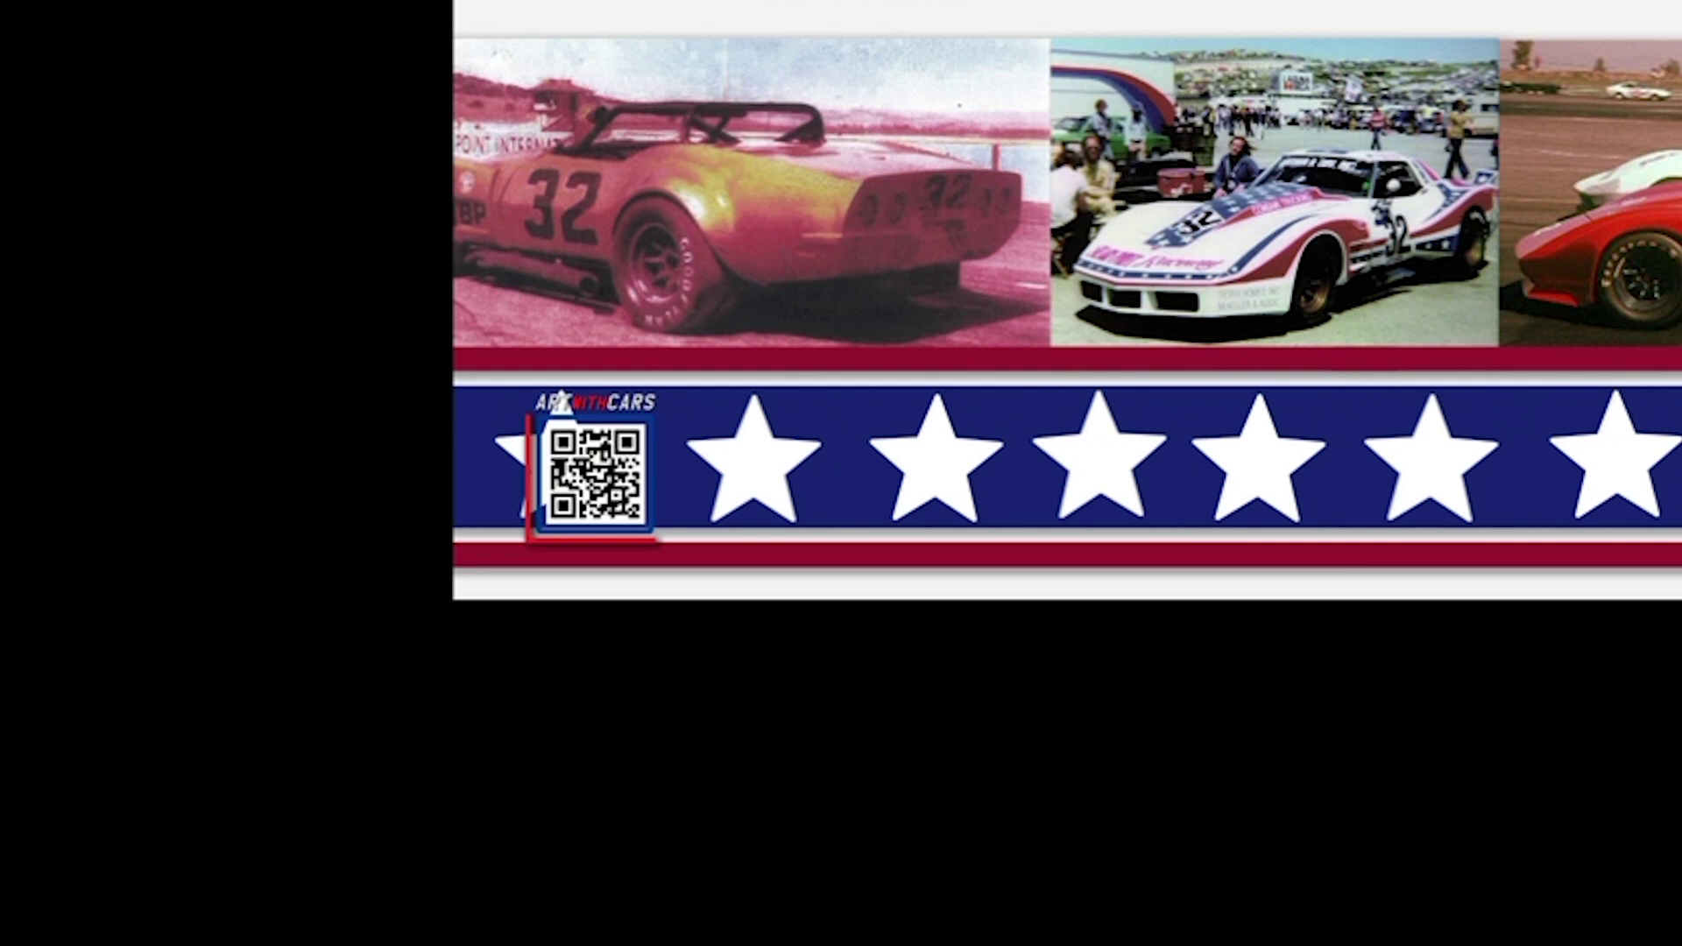
{"action": "key", "text": "Delete"}
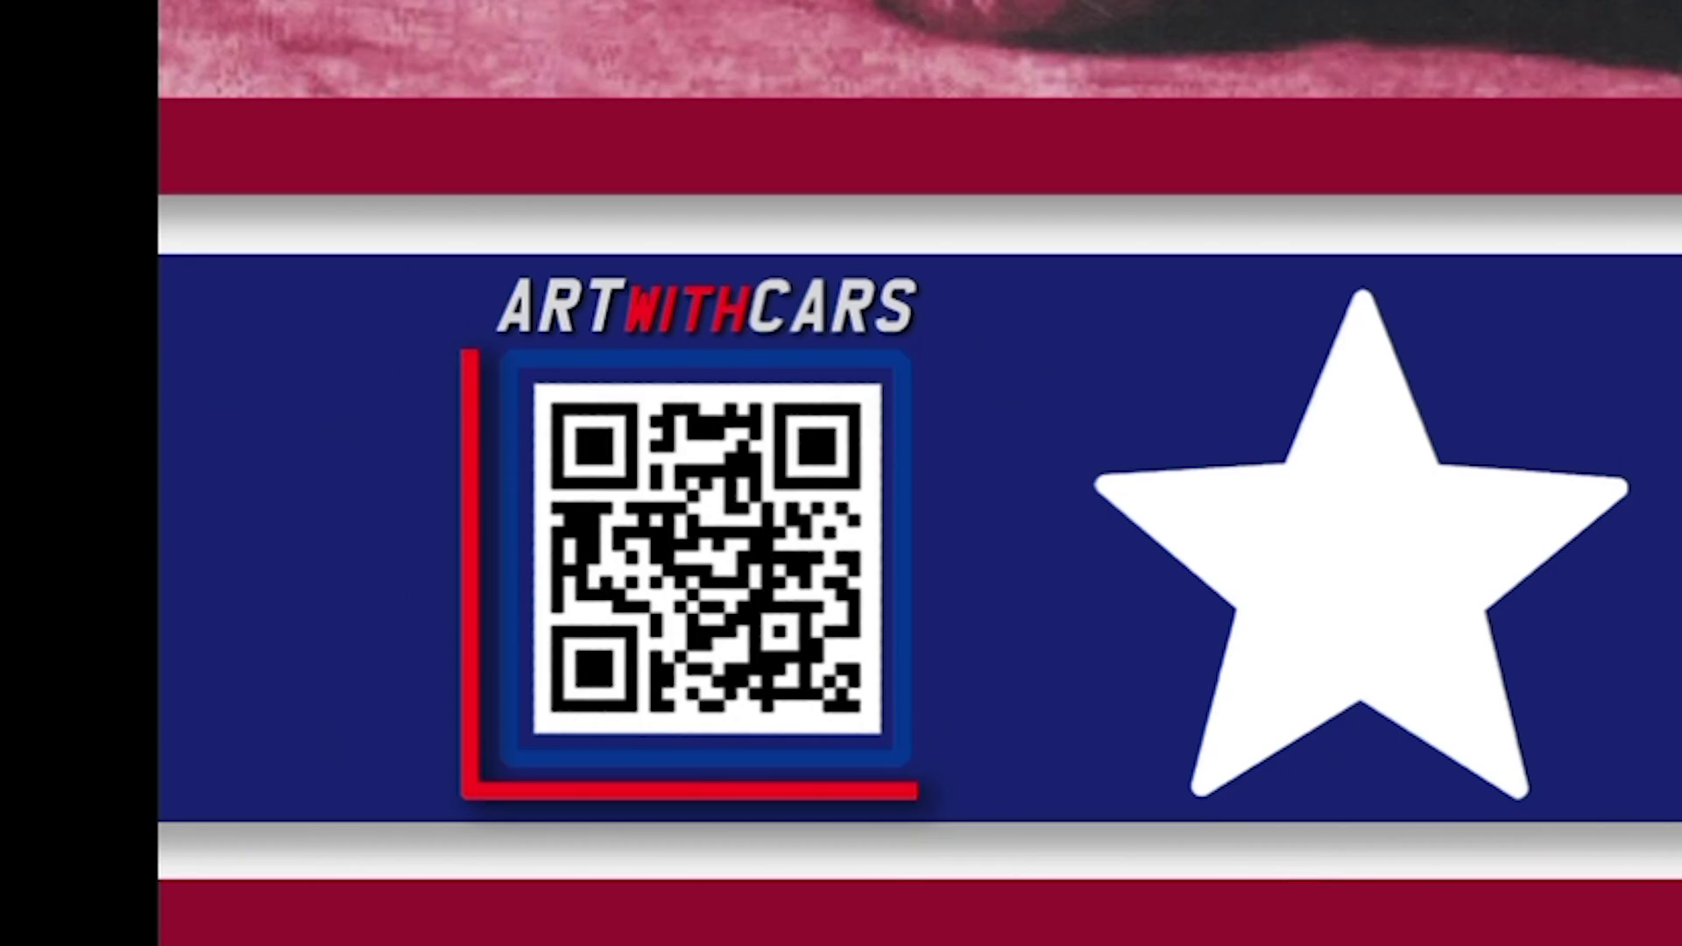
{"action": "left_click", "coordinate": [915, 516], "text": "alt"}
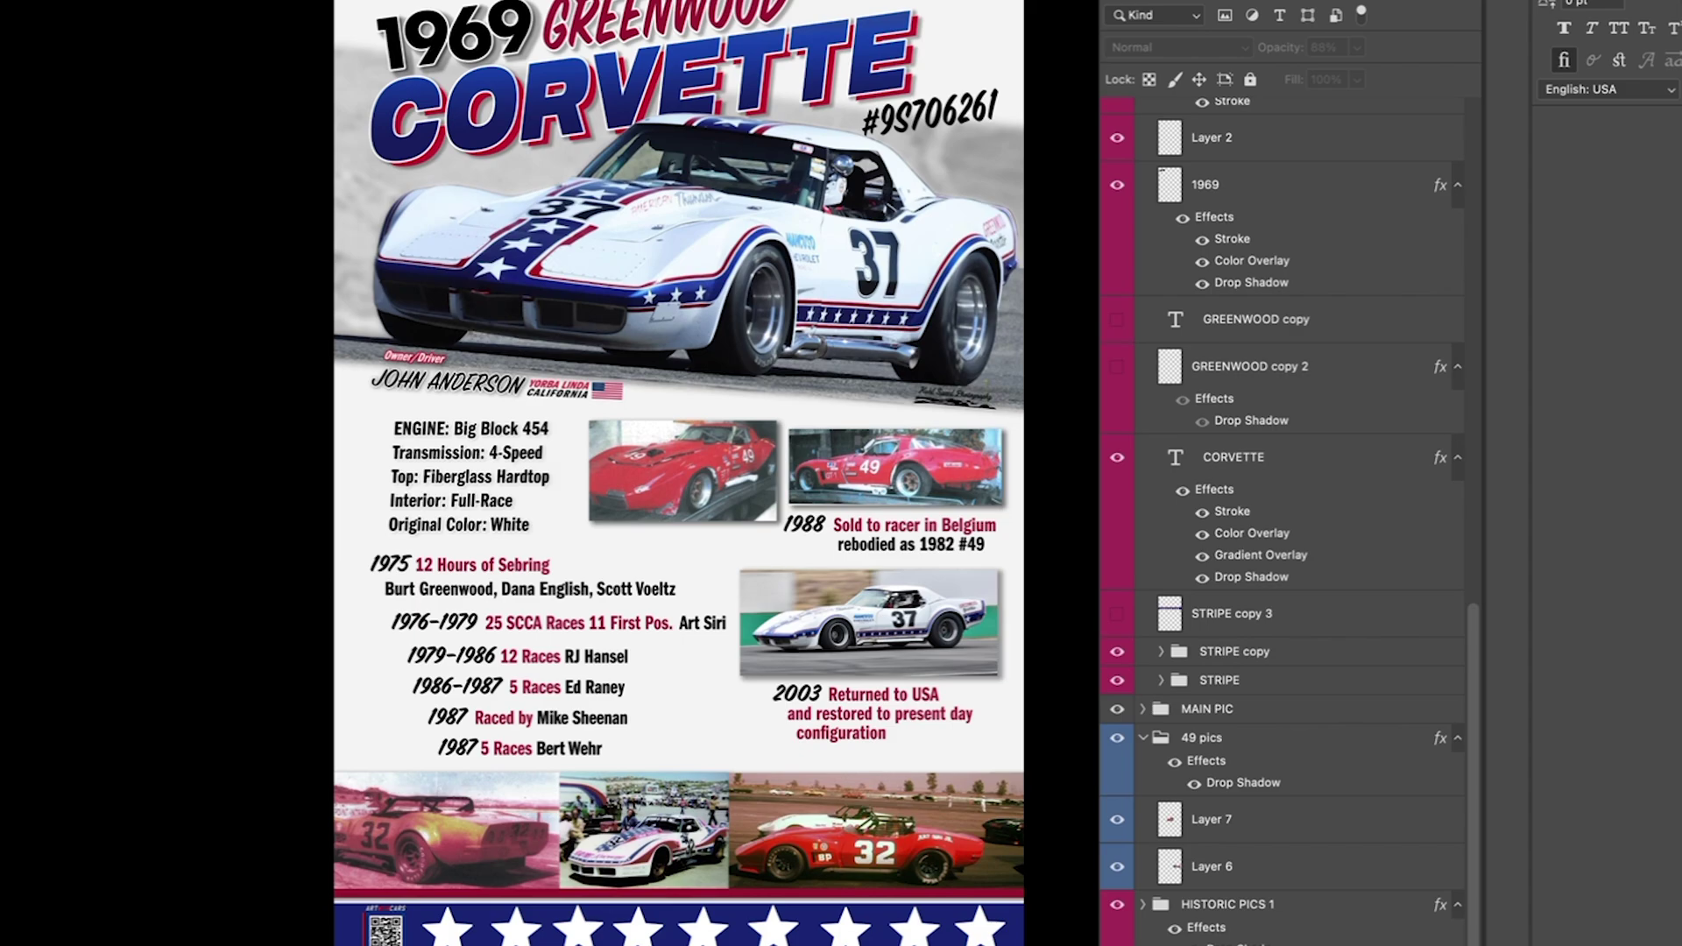
Step: Reveal the monochrome background car layer and lower its opacity to about 10%
{"action": "key", "text": "super+comma"}
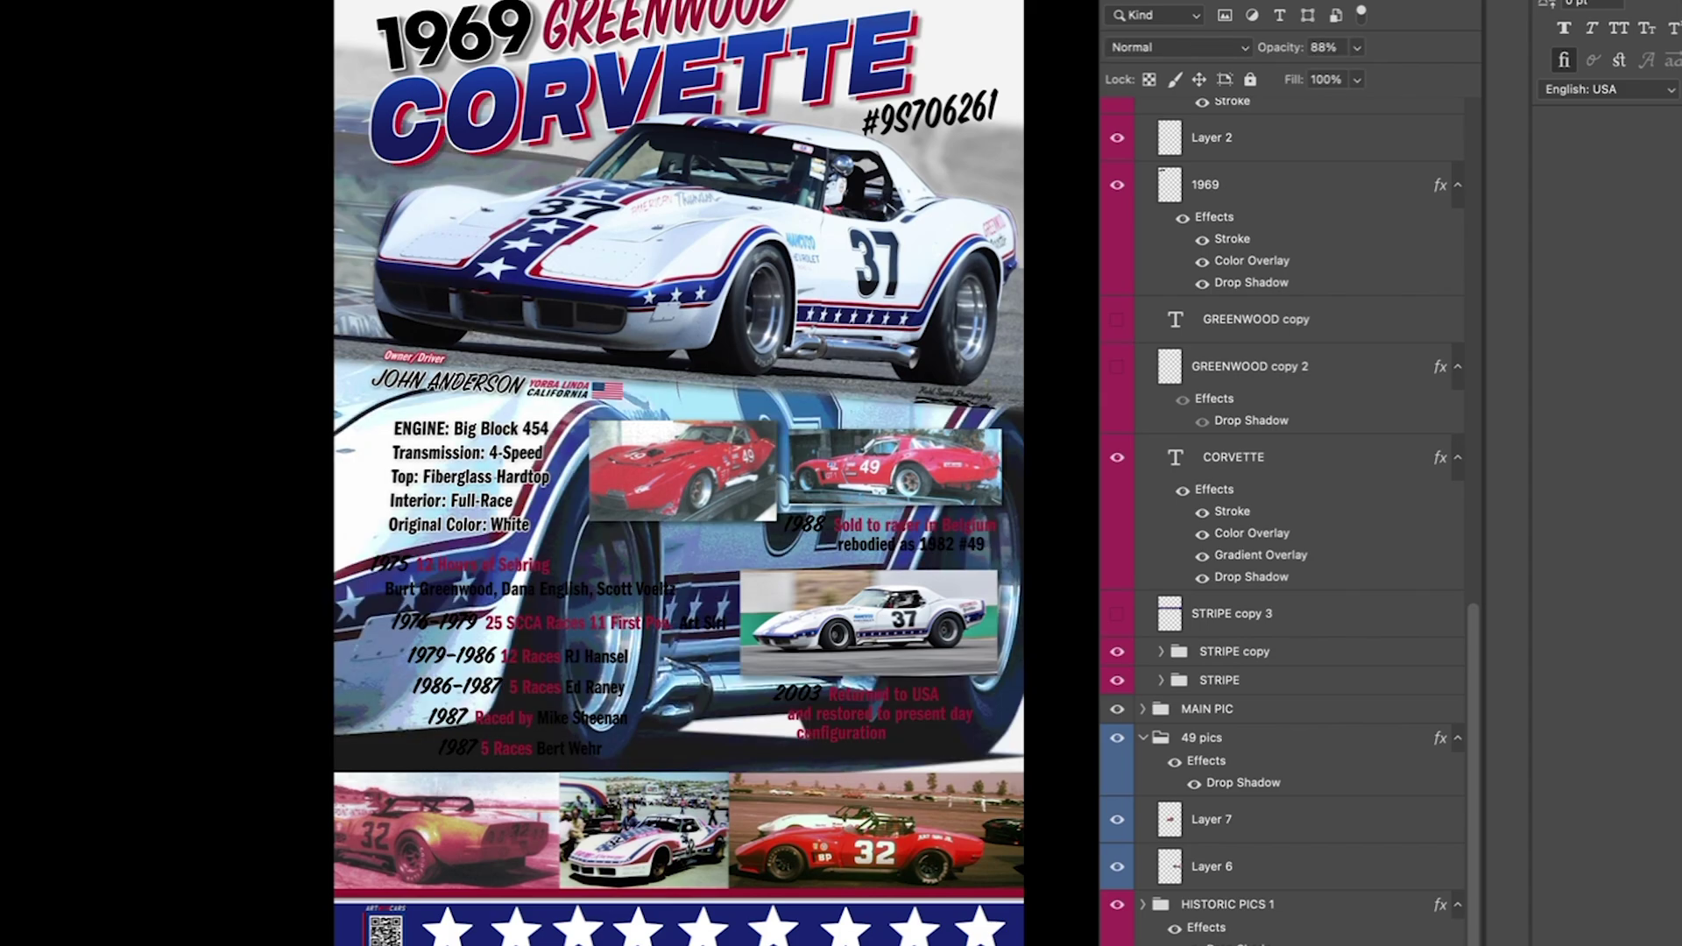
{"action": "left_click", "coordinate": [1357, 48]}
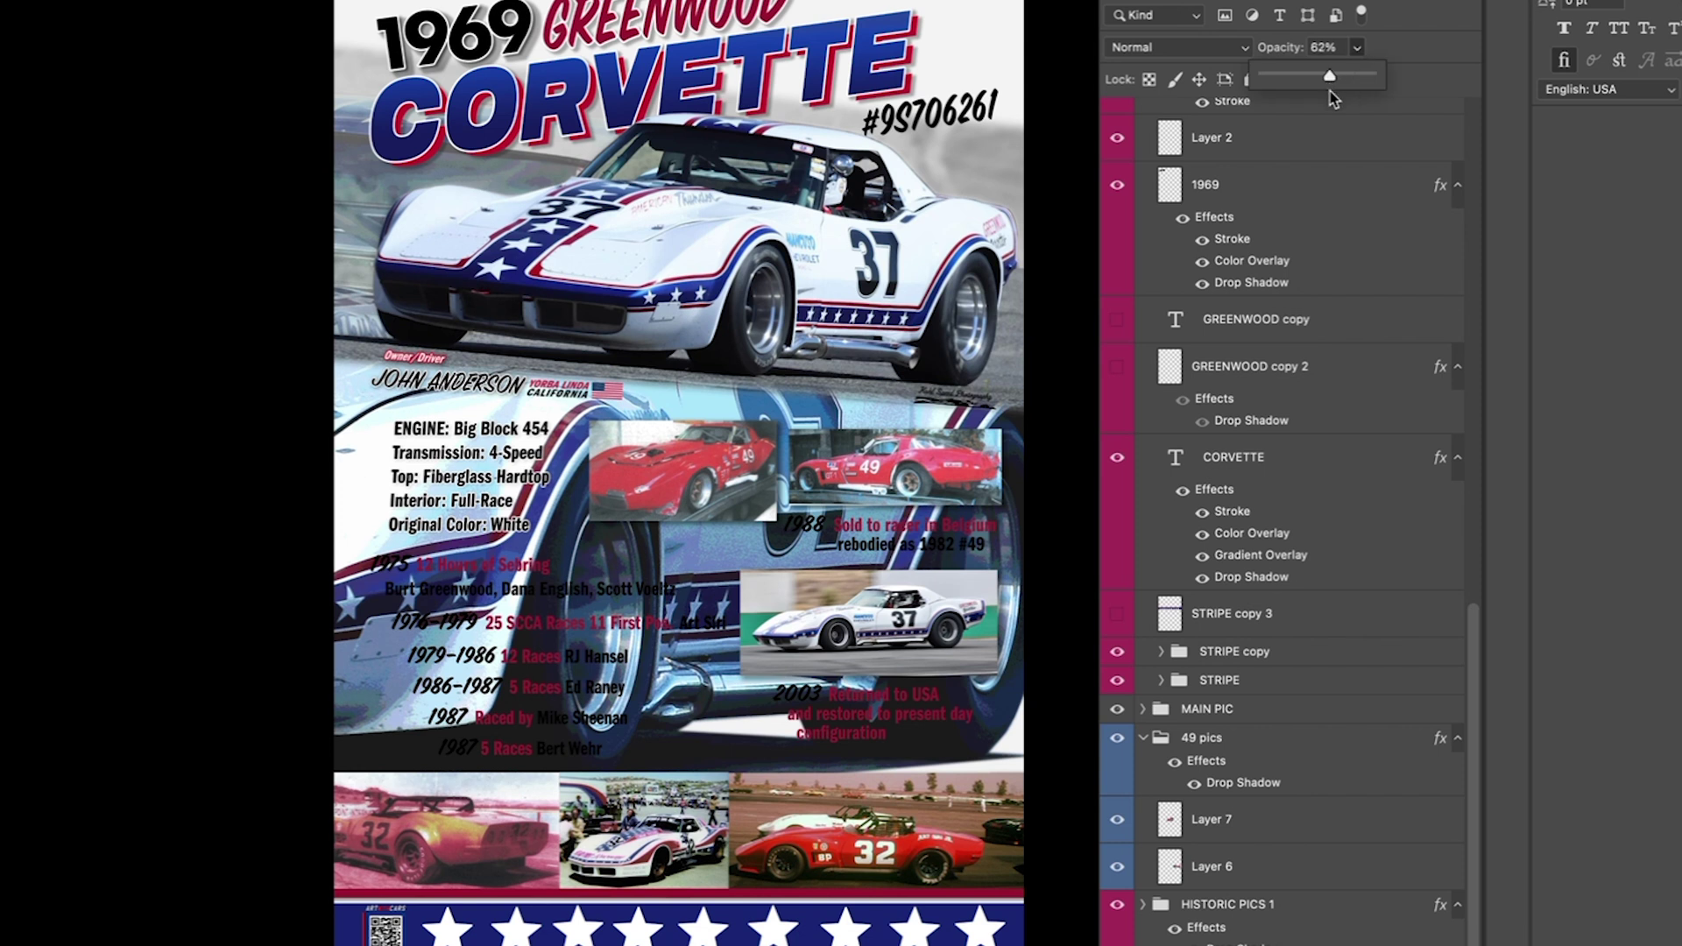
{"action": "left_click_drag", "start_coordinate": [1297, 97], "coordinate": [1274, 91]}
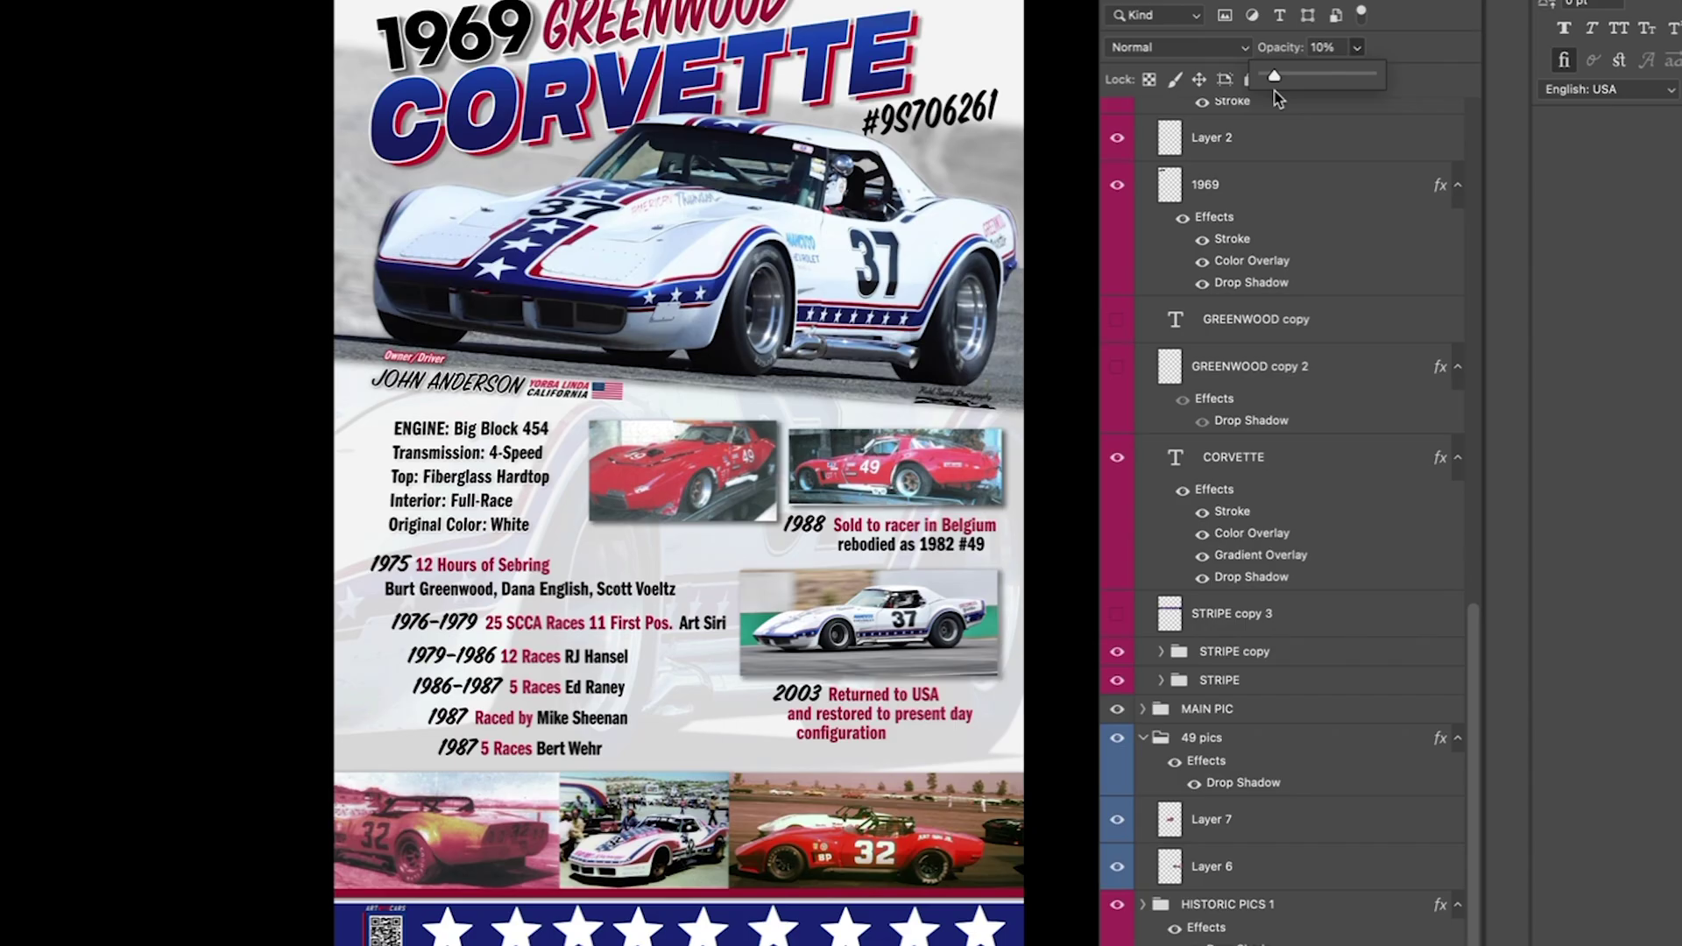